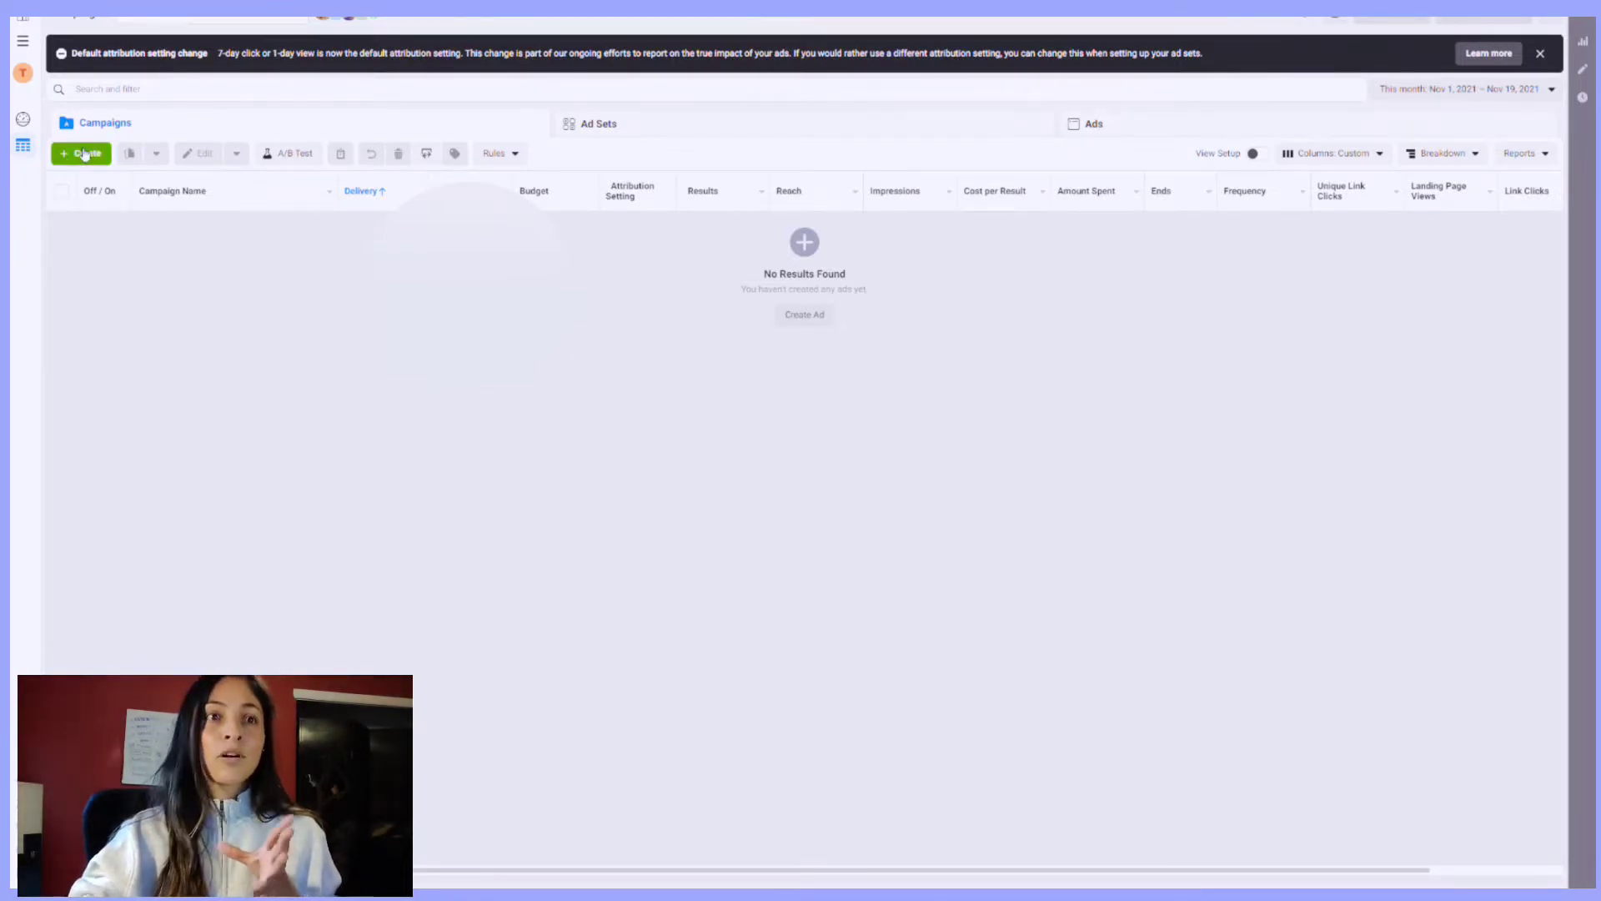
# Step: Create a new campaign with the Conversions objective
pyautogui.click(85, 155)
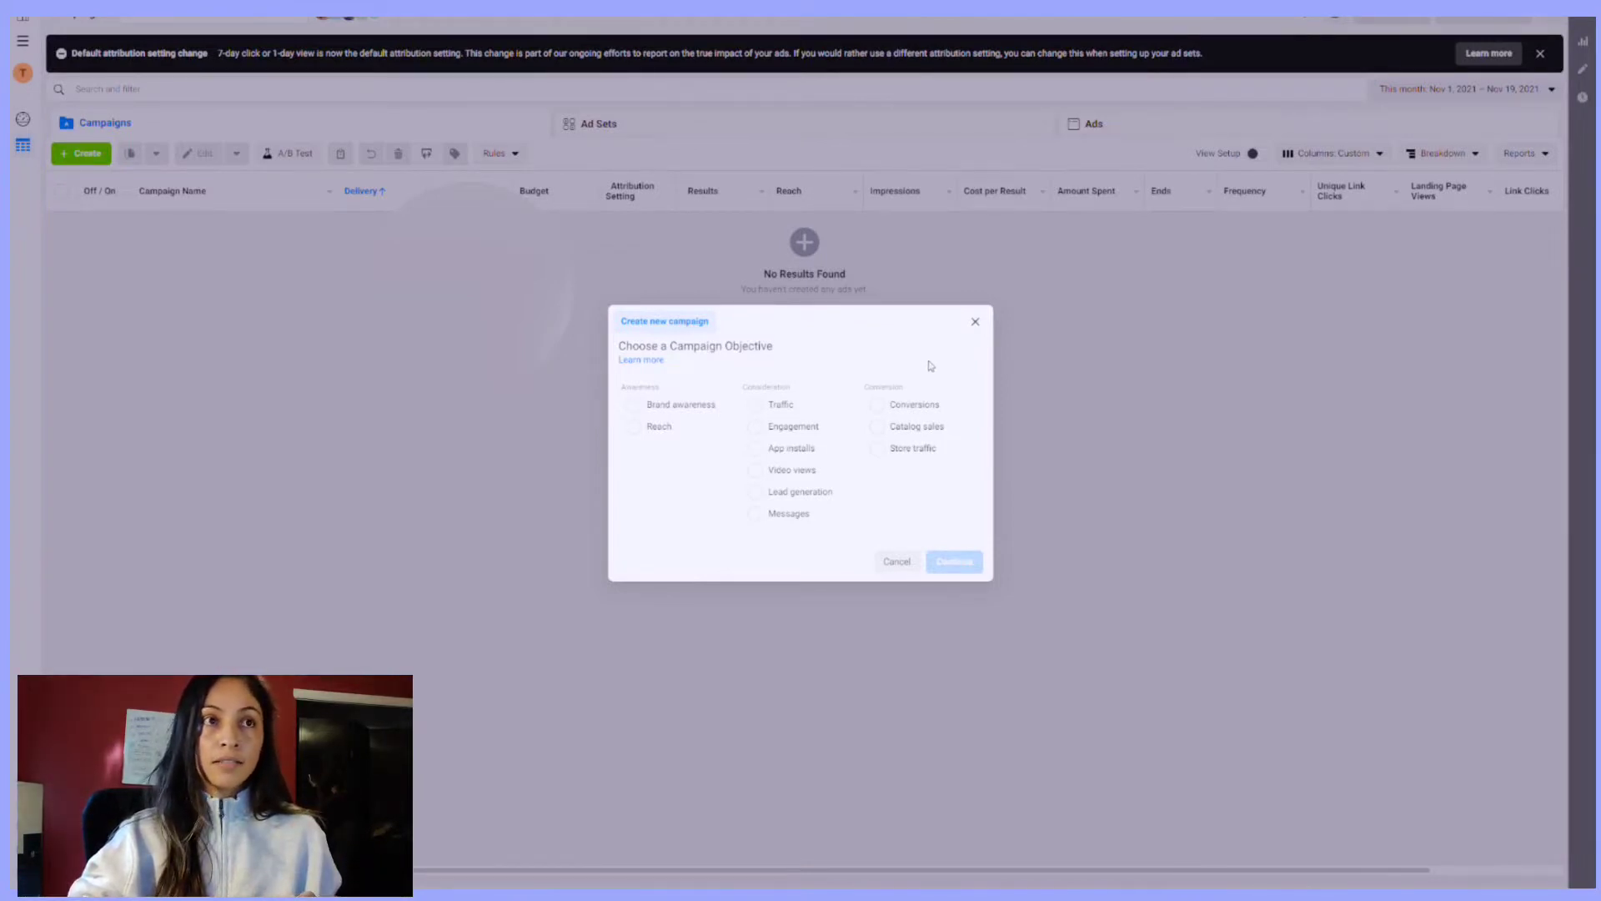
pyautogui.click(881, 403)
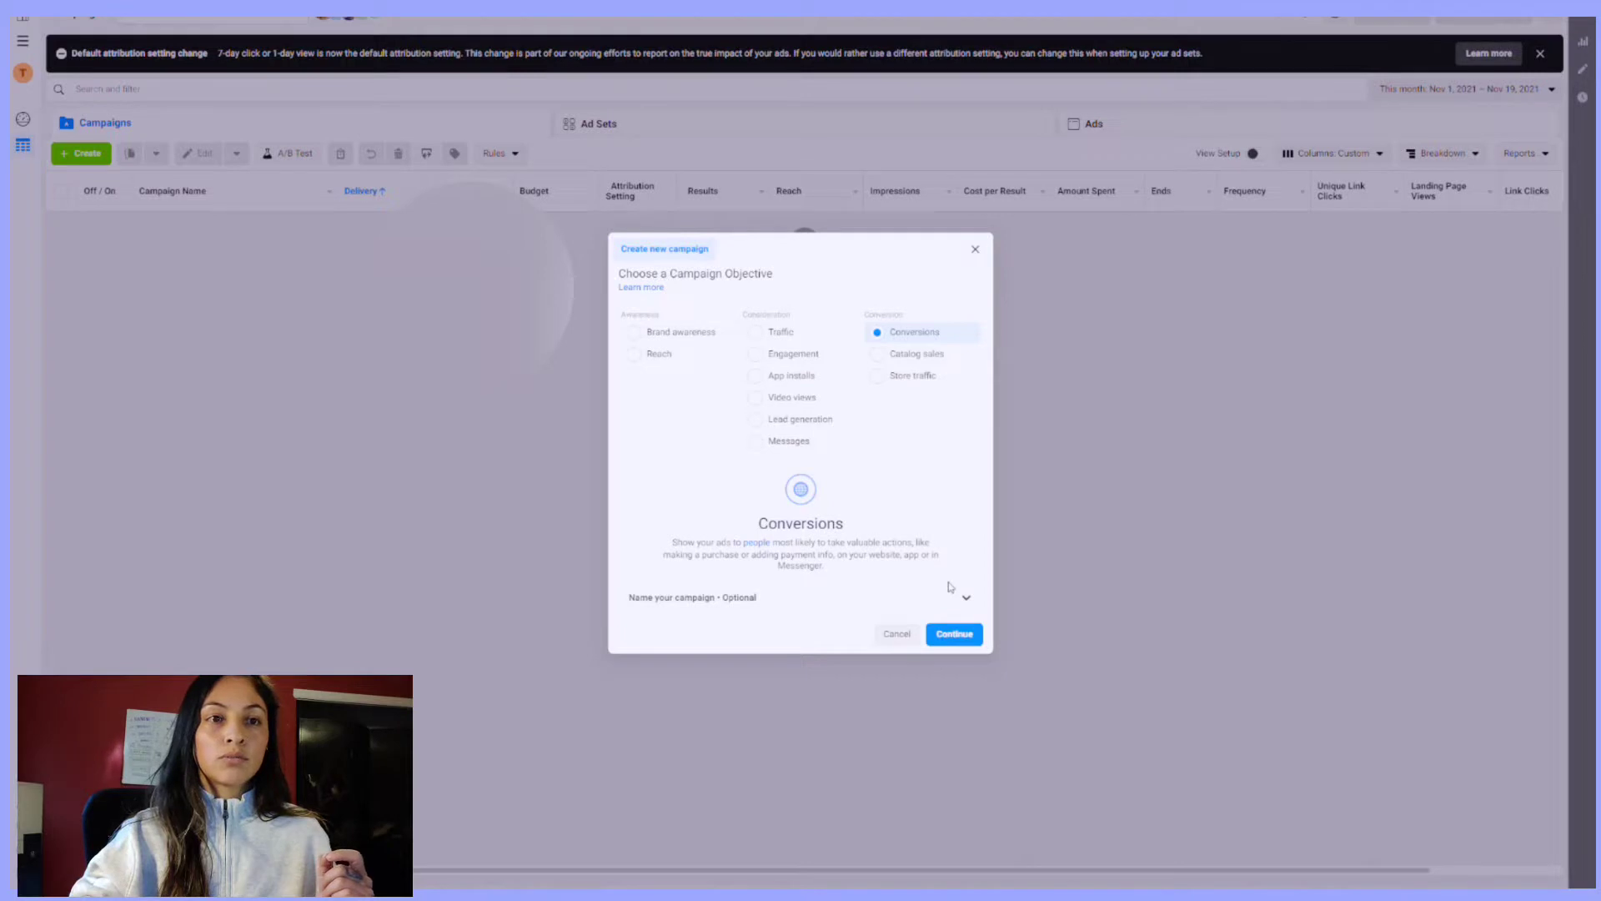
pyautogui.click(960, 635)
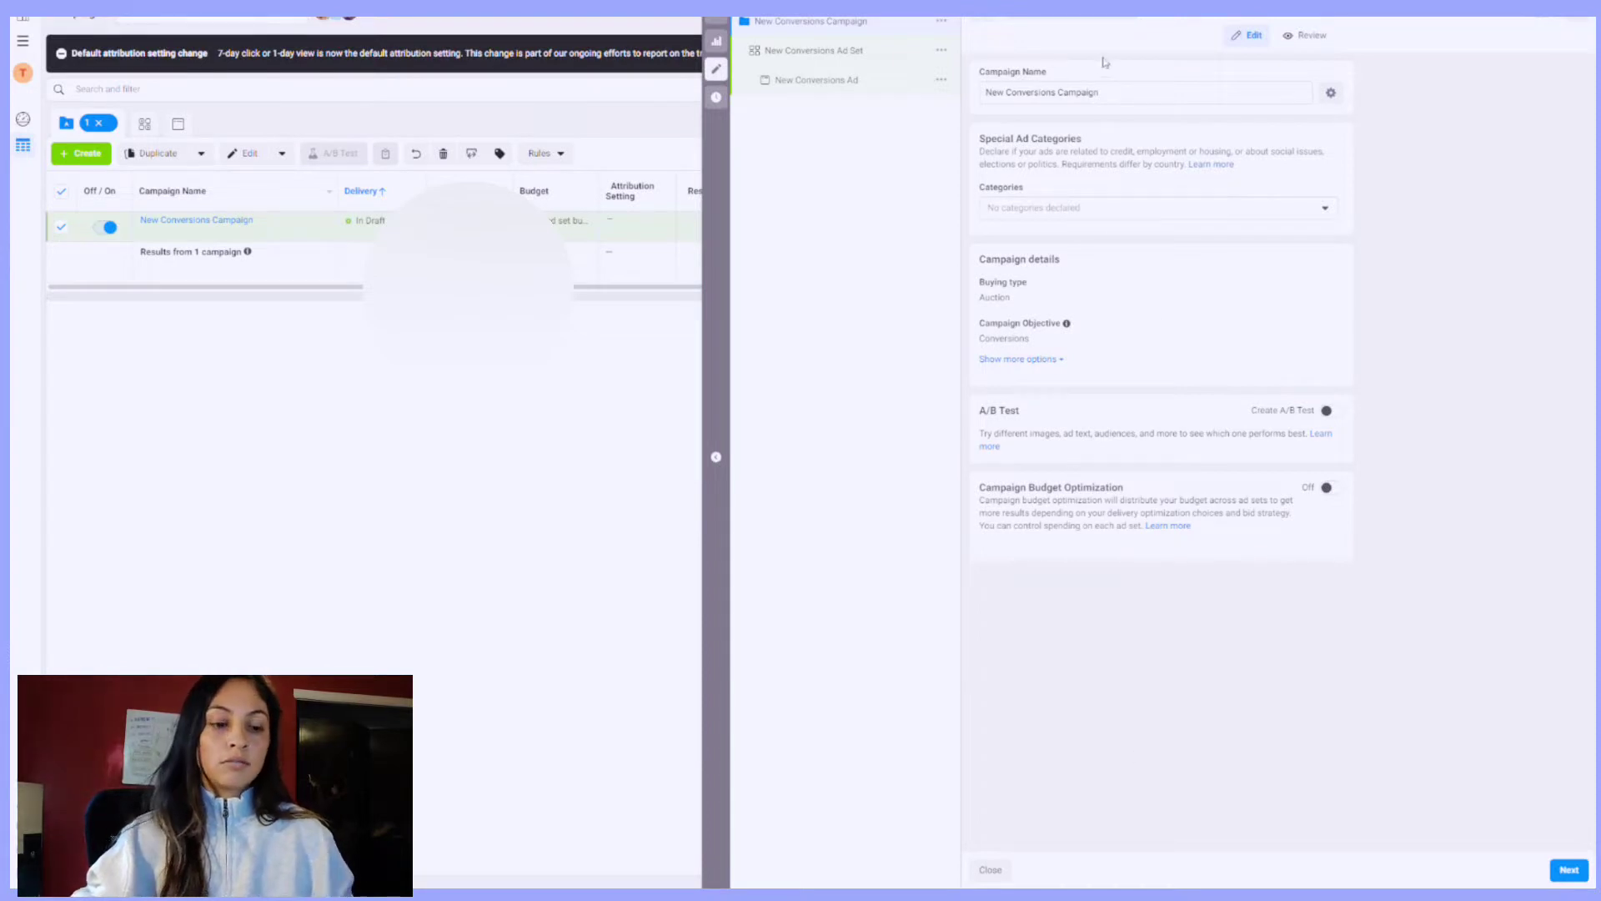
# Step: Rename the campaign as tof-abo-conversions
pyautogui.doubleClick(1134, 93)
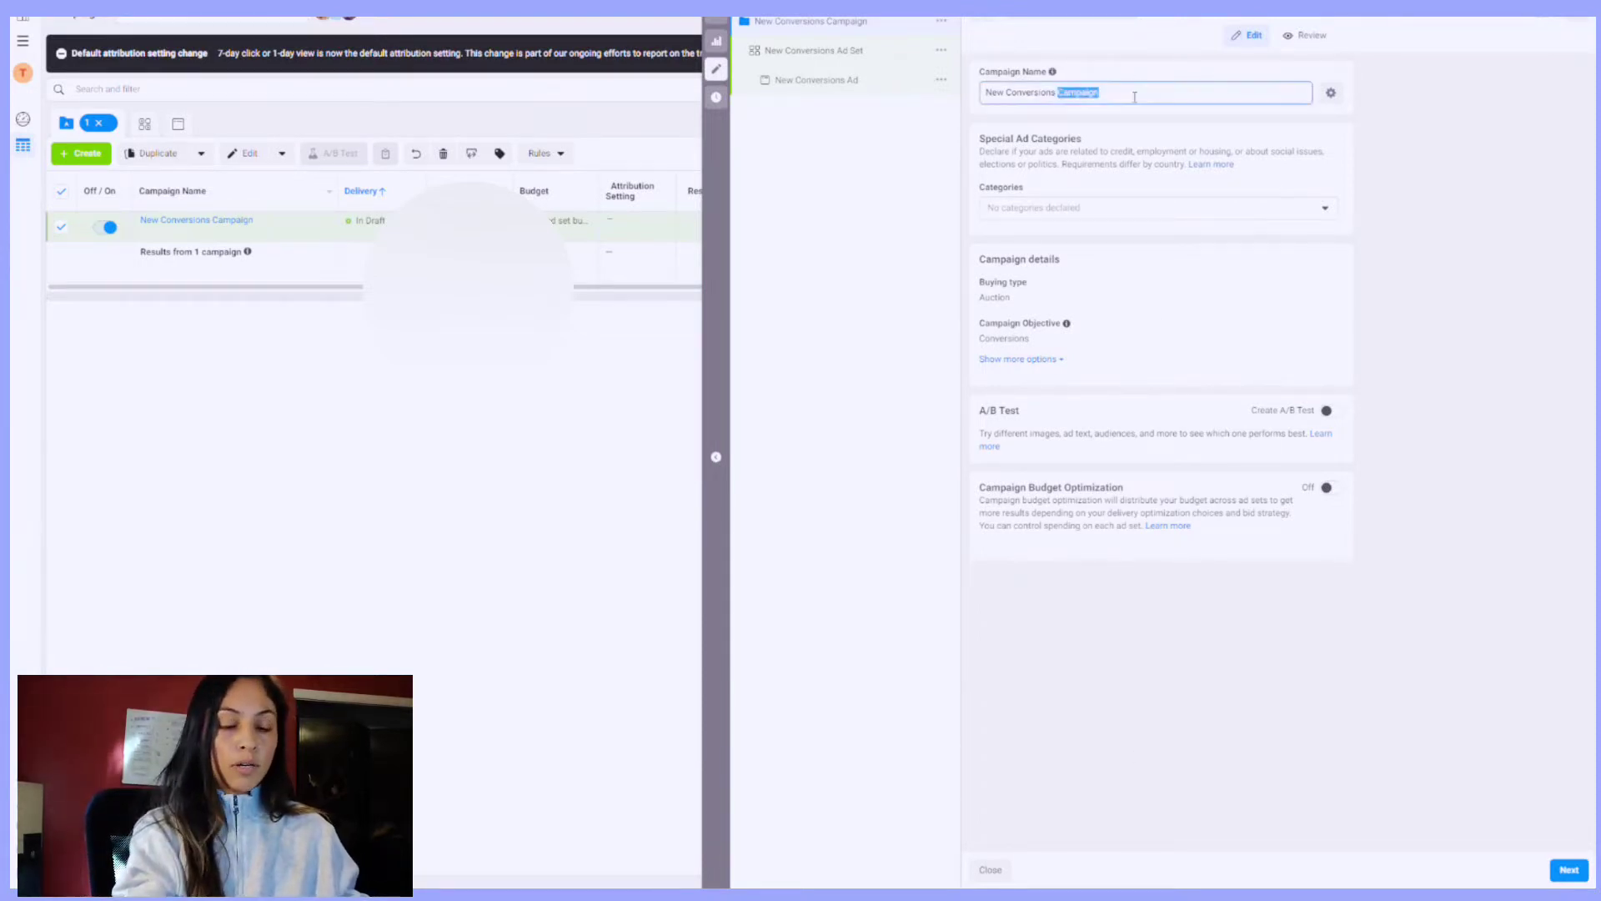
pyautogui.tripleClick(1134, 94)
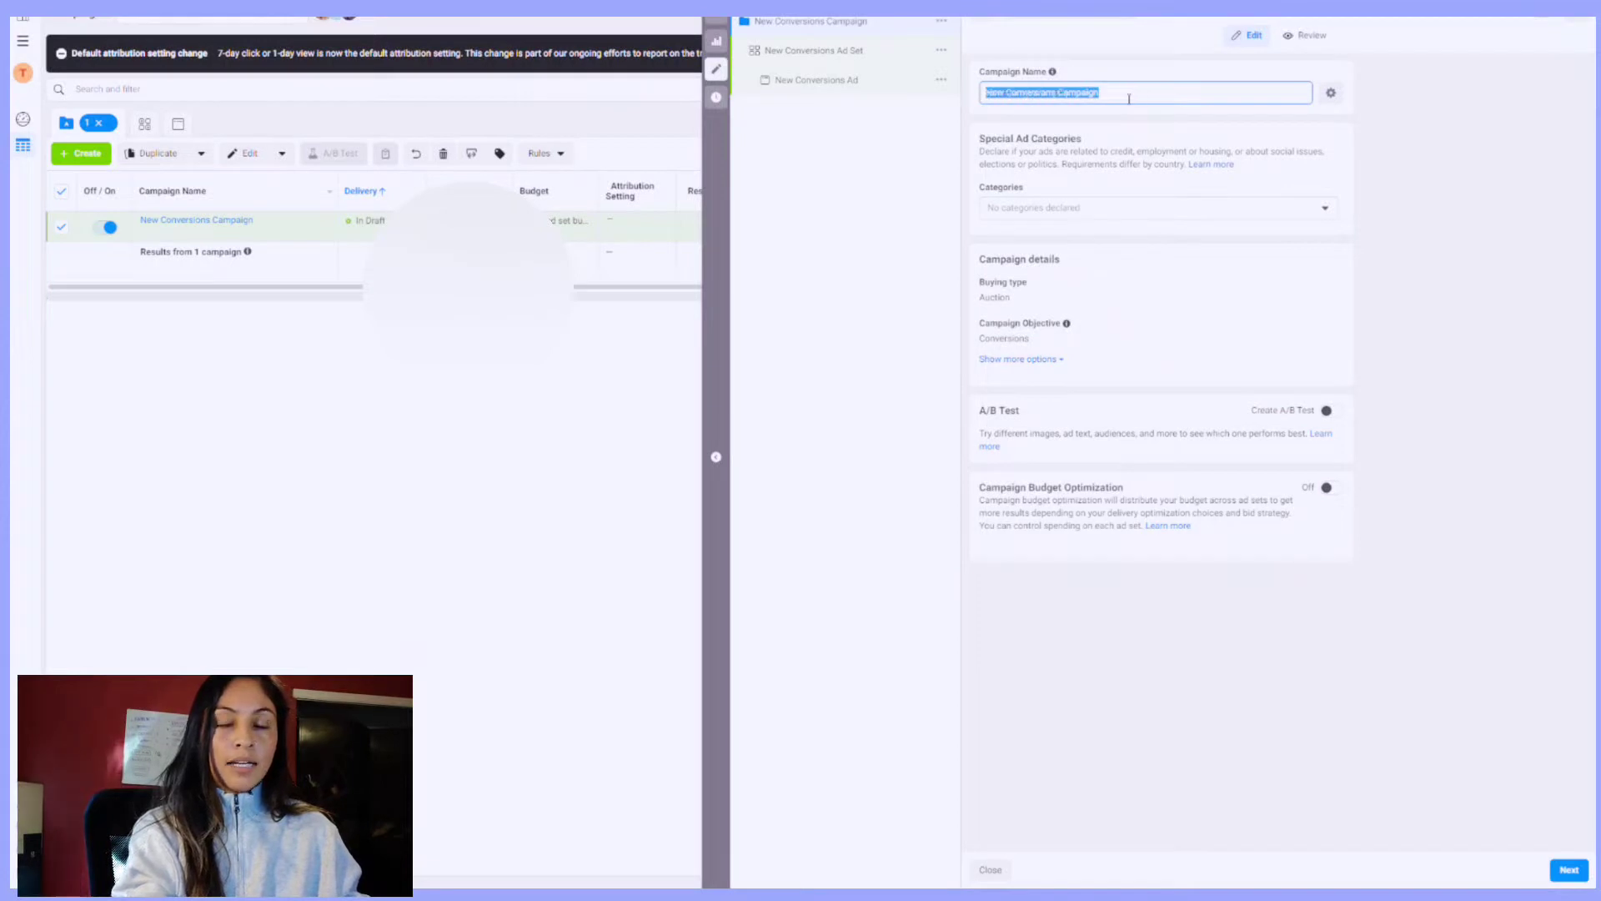
pyautogui.write('K')
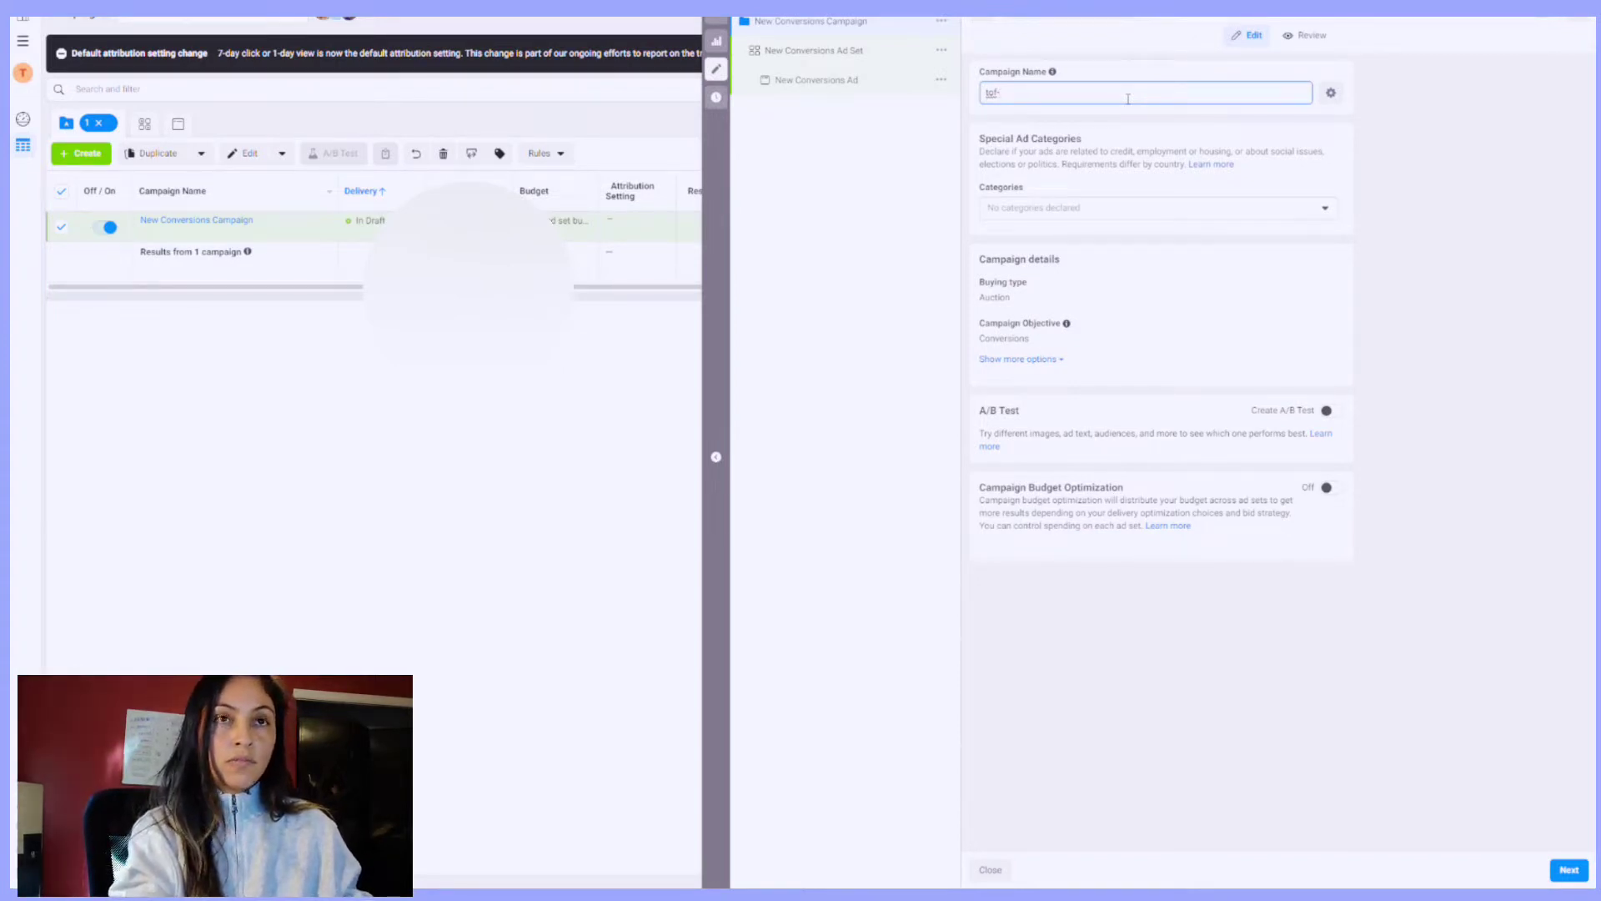
pyautogui.write('of-con')
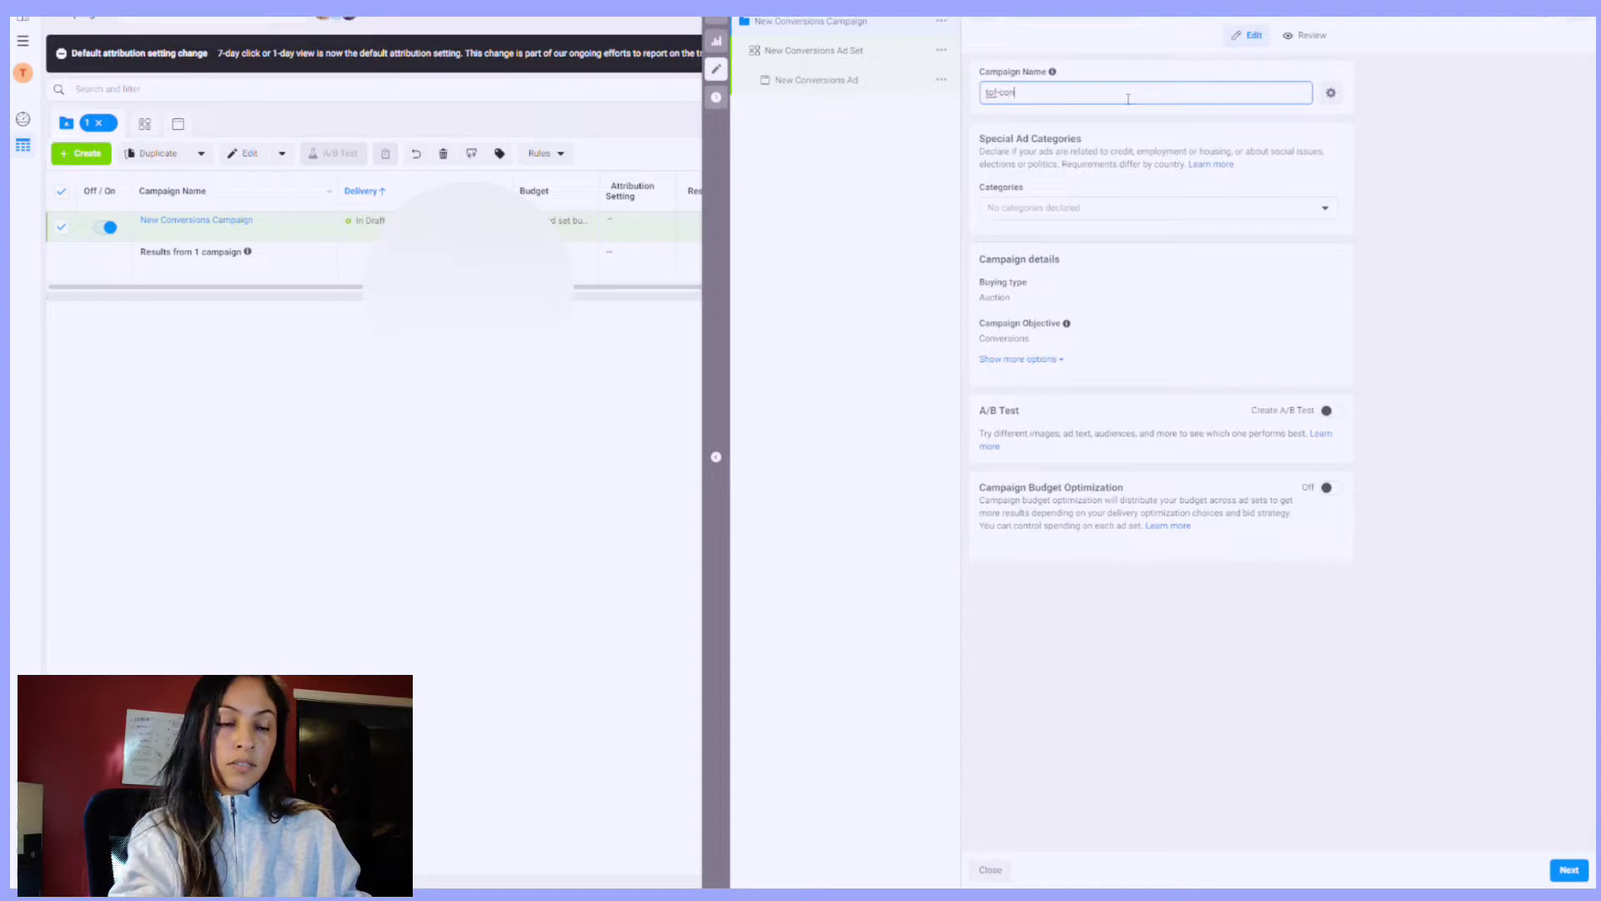
pyautogui.write('versio')
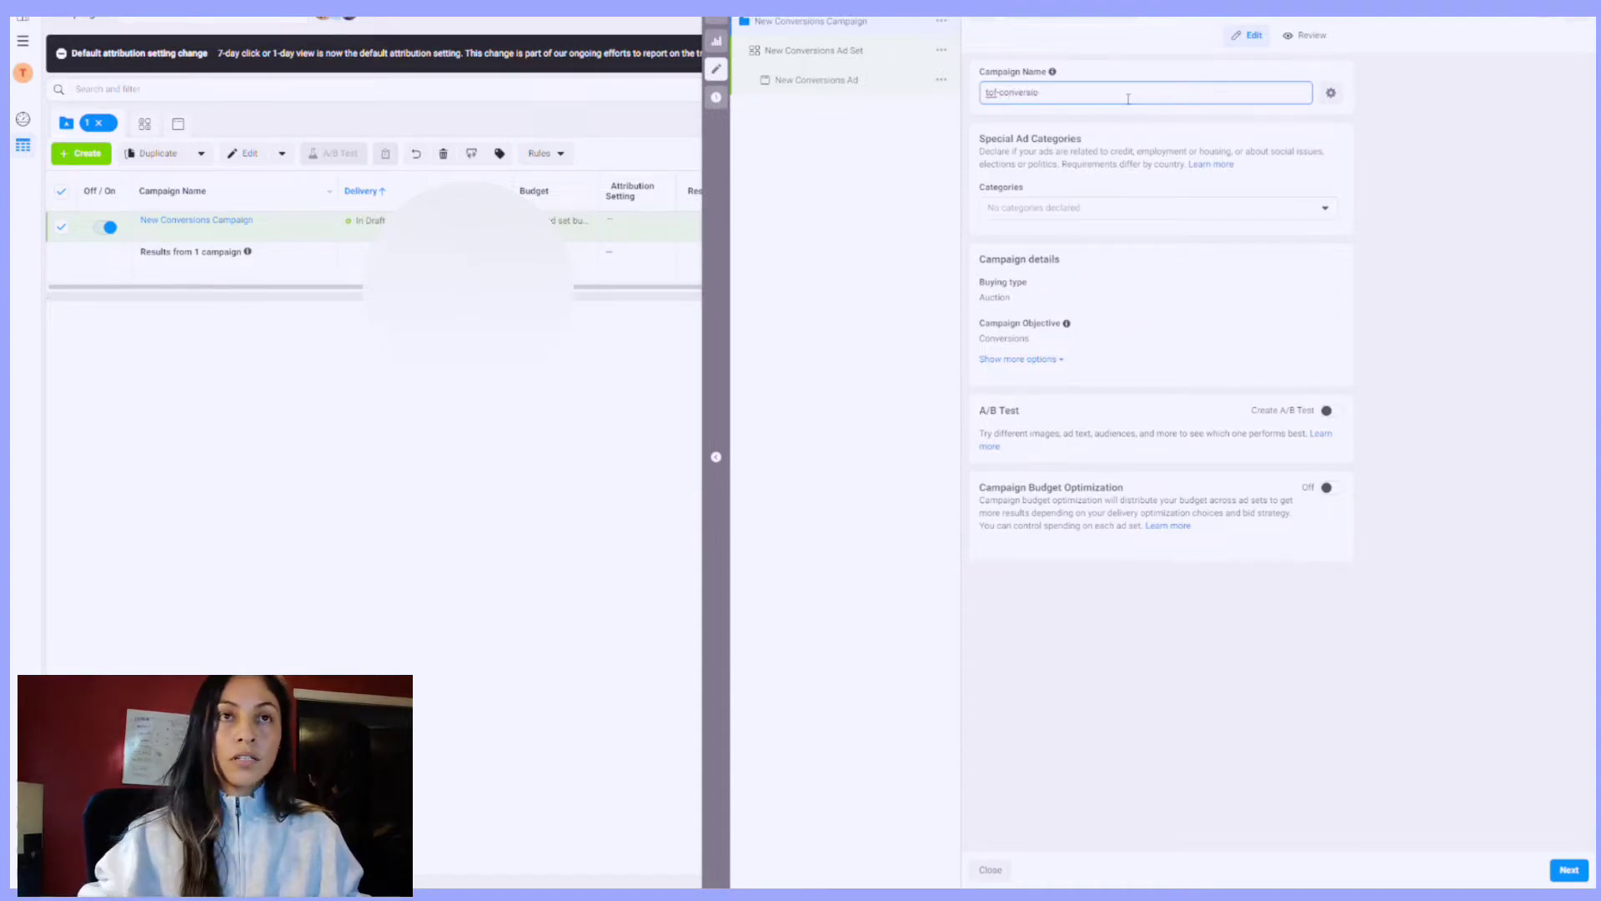
pyautogui.write('ns')
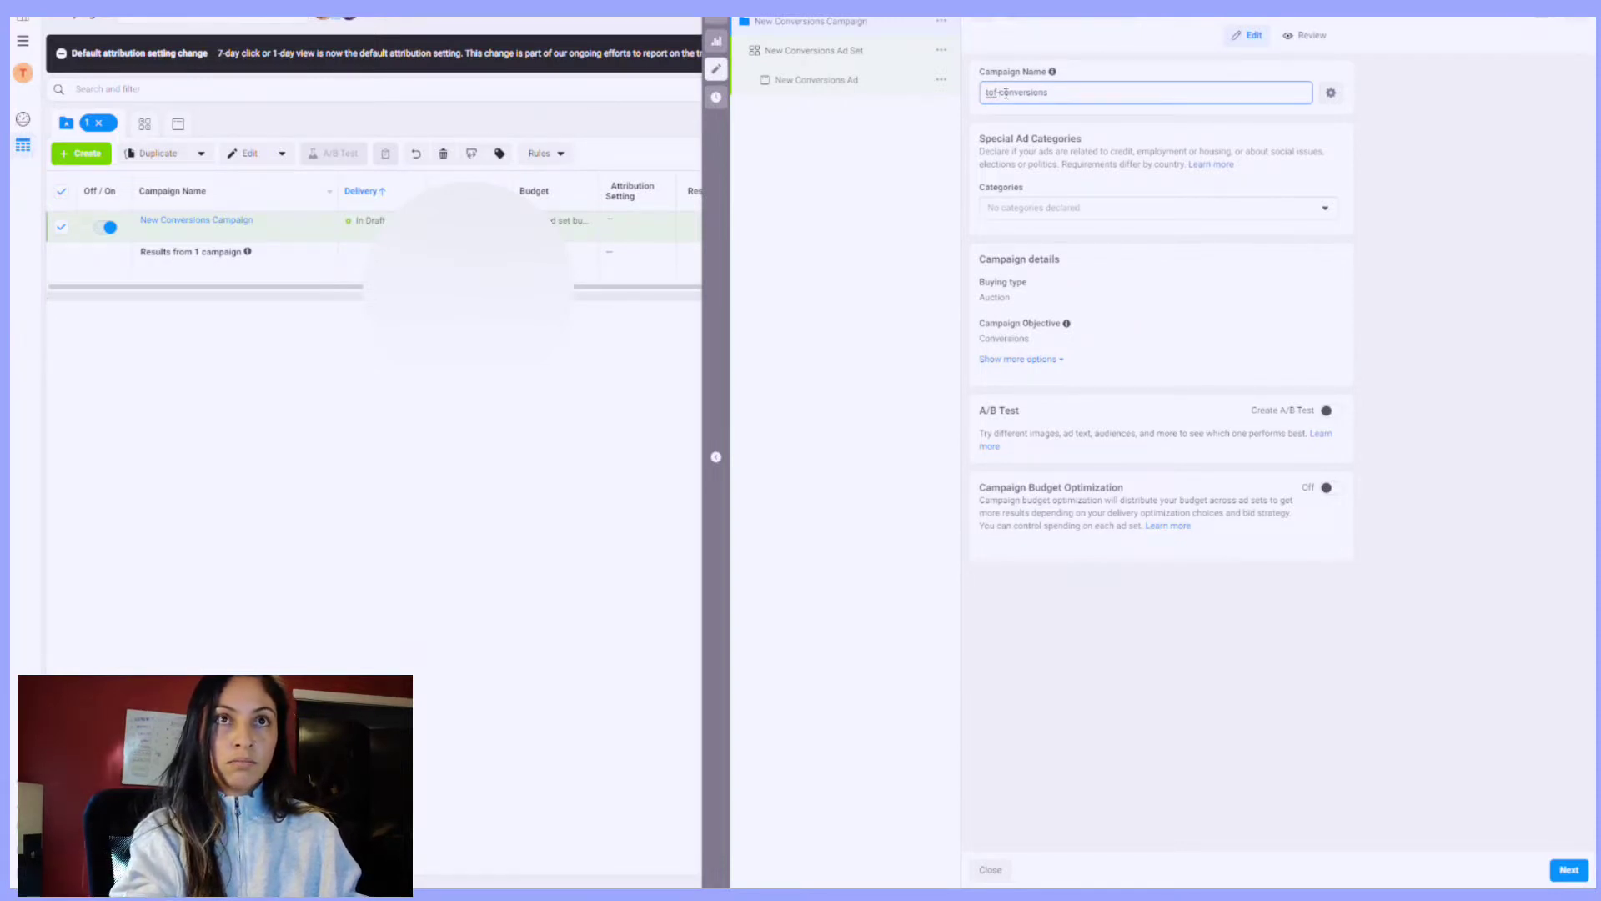
pyautogui.write('abo')
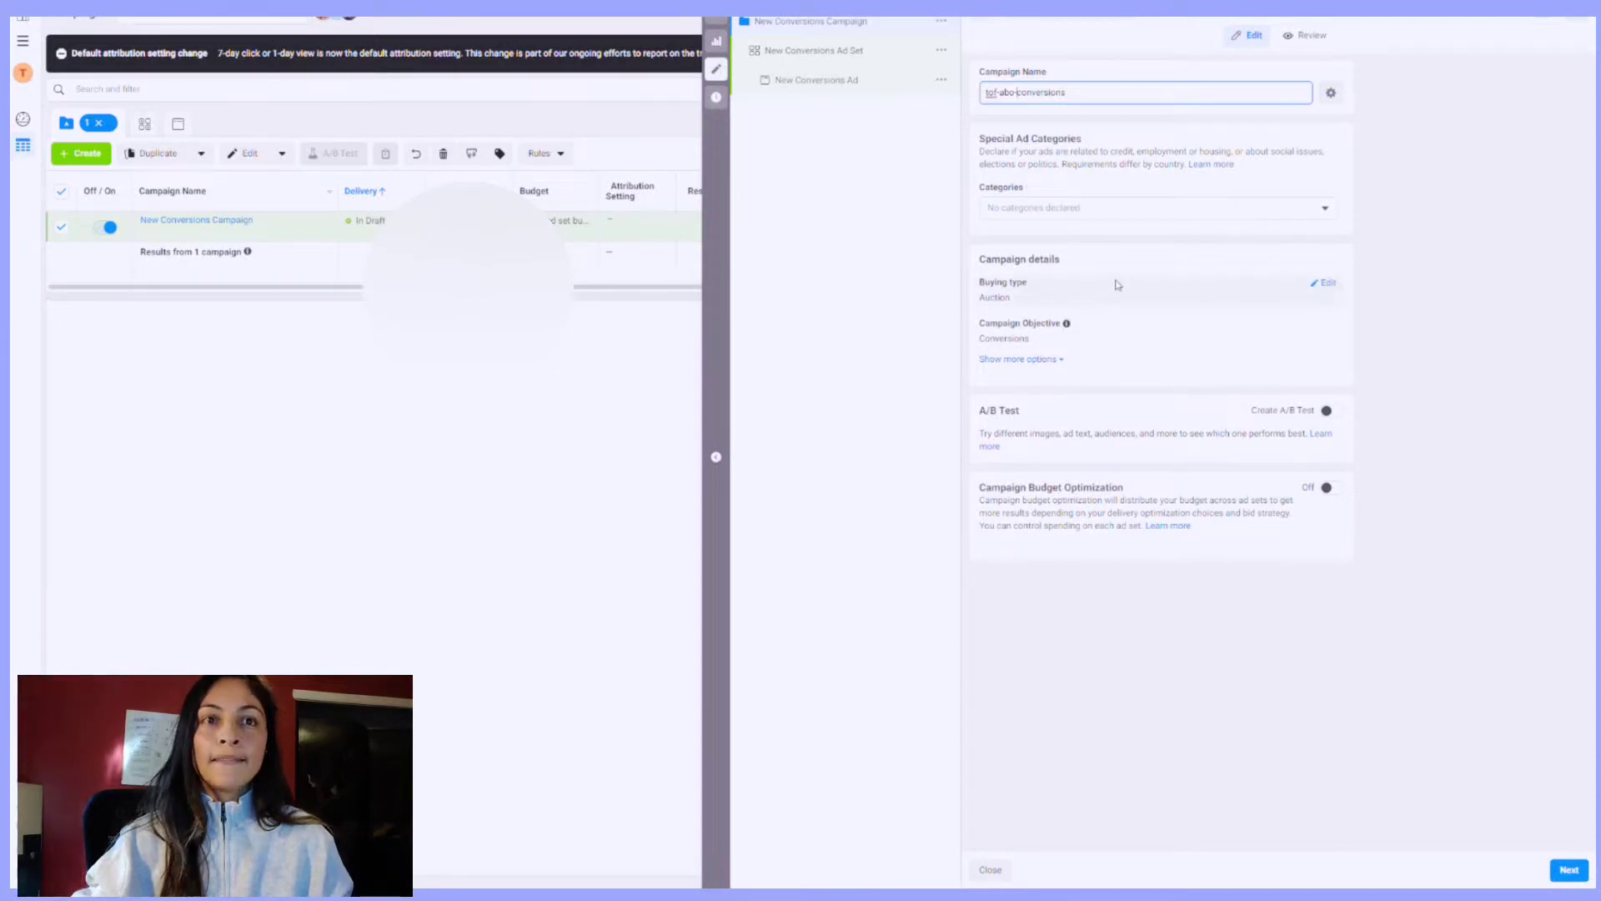
# Step: Expand the extra campaign details and try Campaign Budget Optimization, switching it on and off again
pyautogui.click(1043, 359)
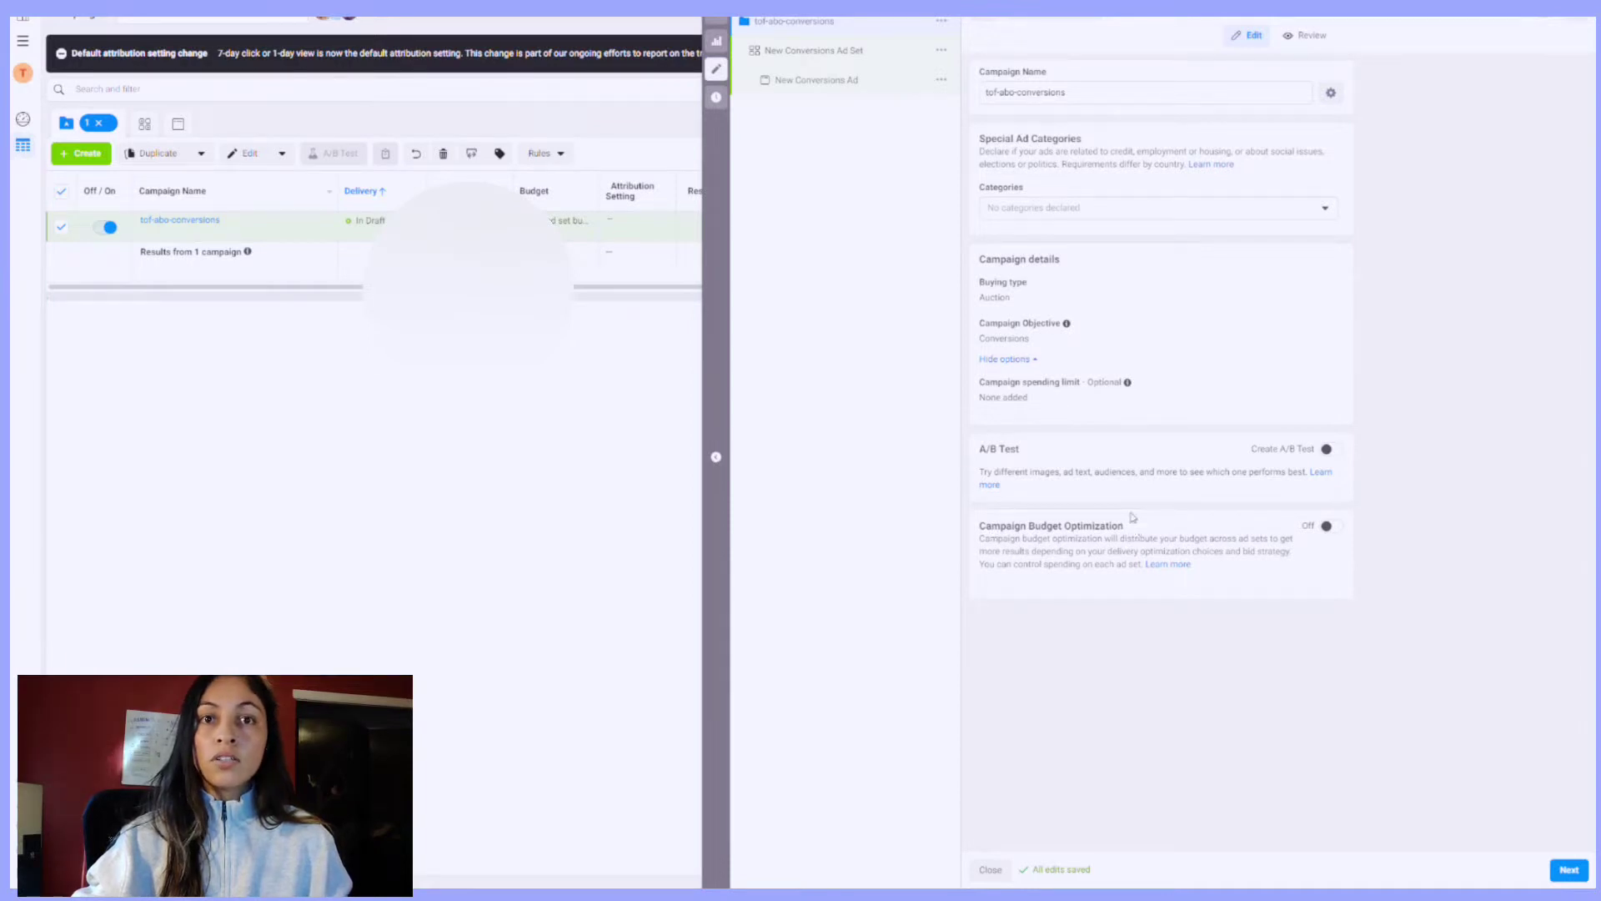
pyautogui.click(1331, 527)
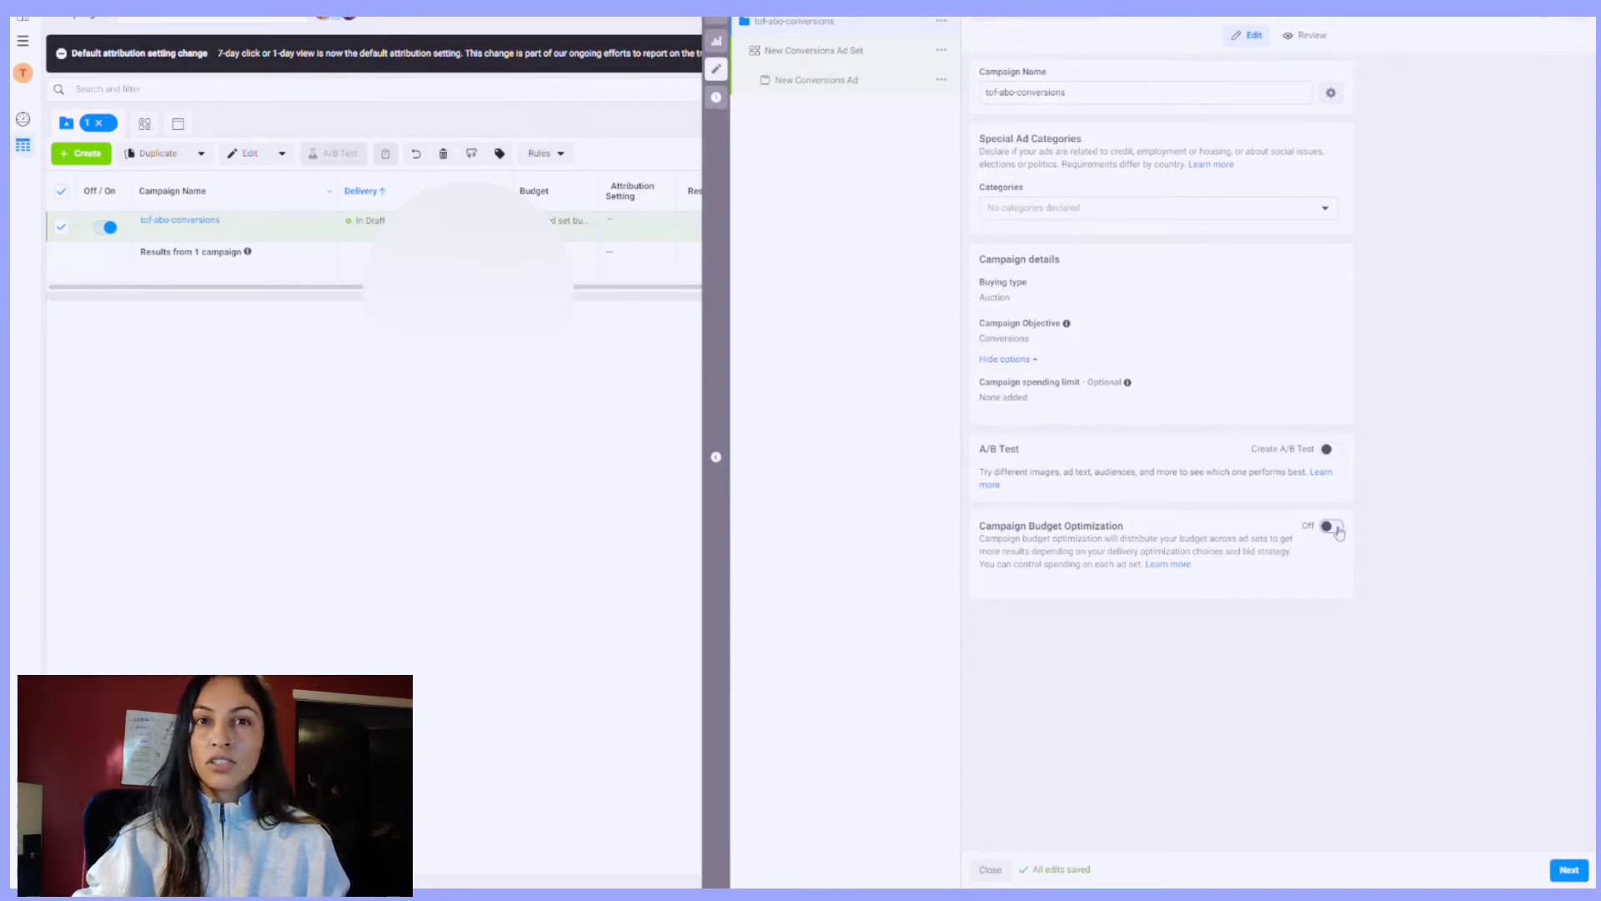
pyautogui.click(1333, 528)
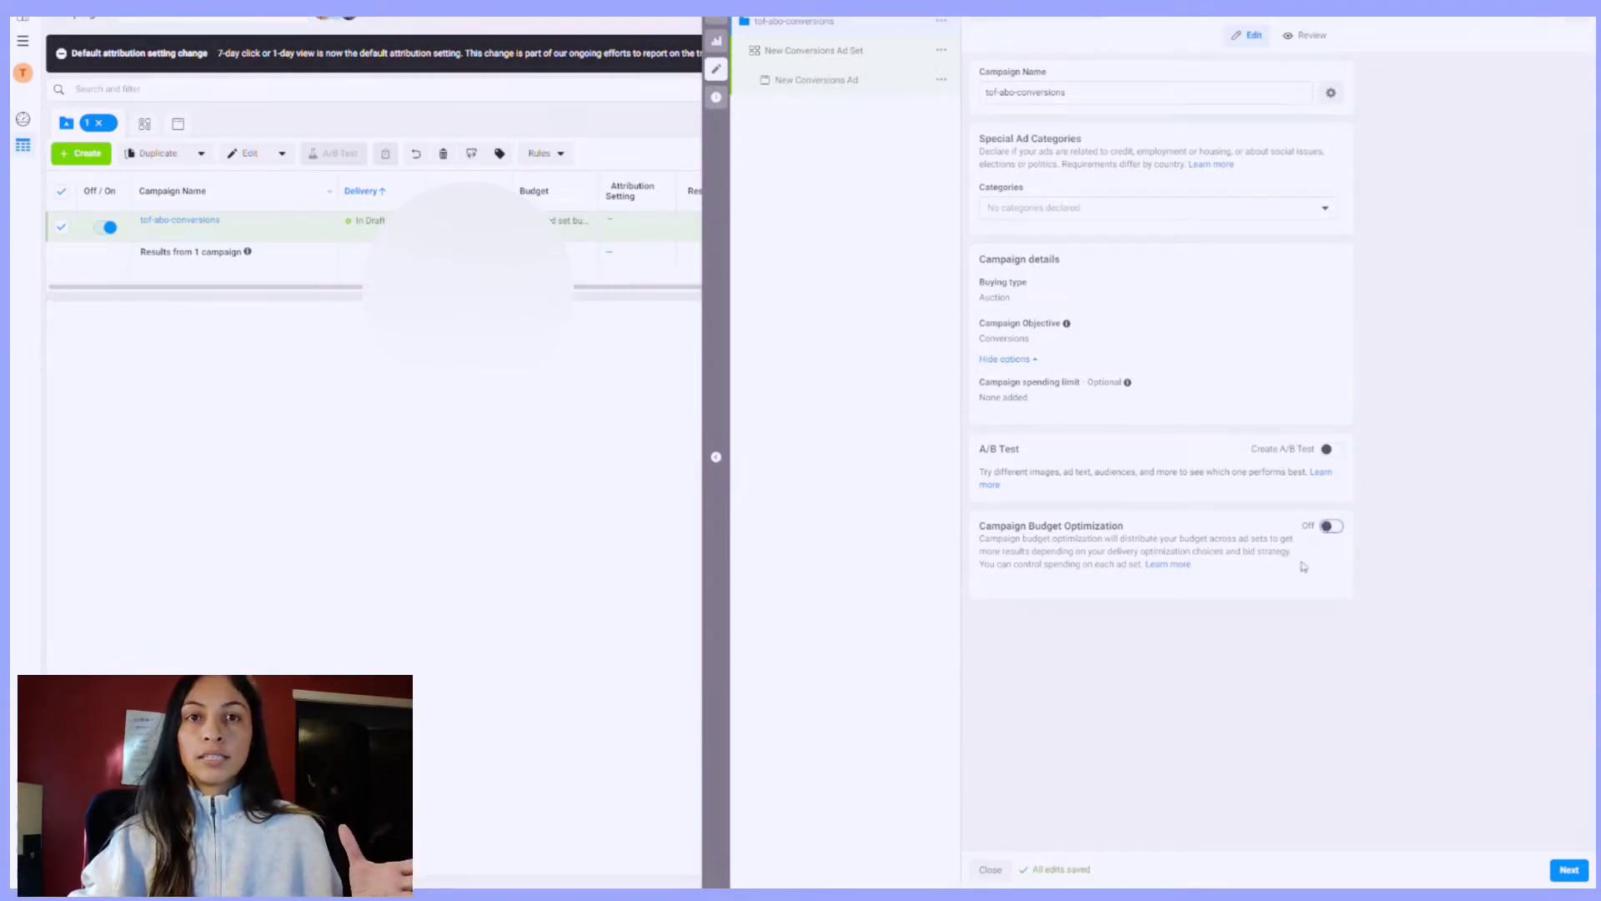
pyautogui.click(1344, 529)
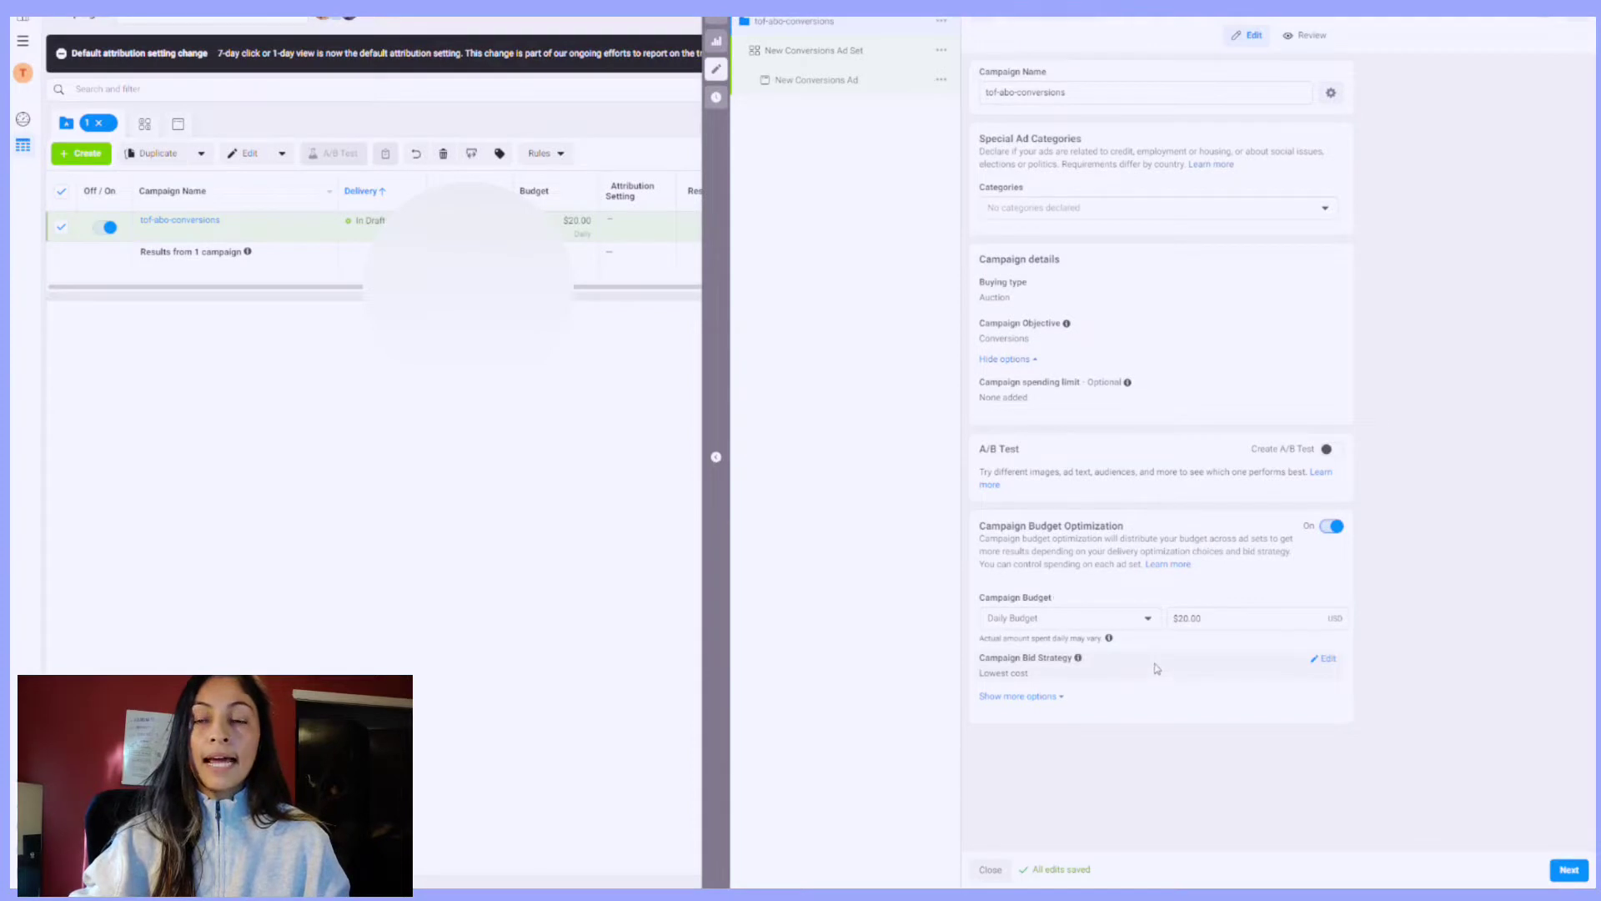
pyautogui.click(1331, 525)
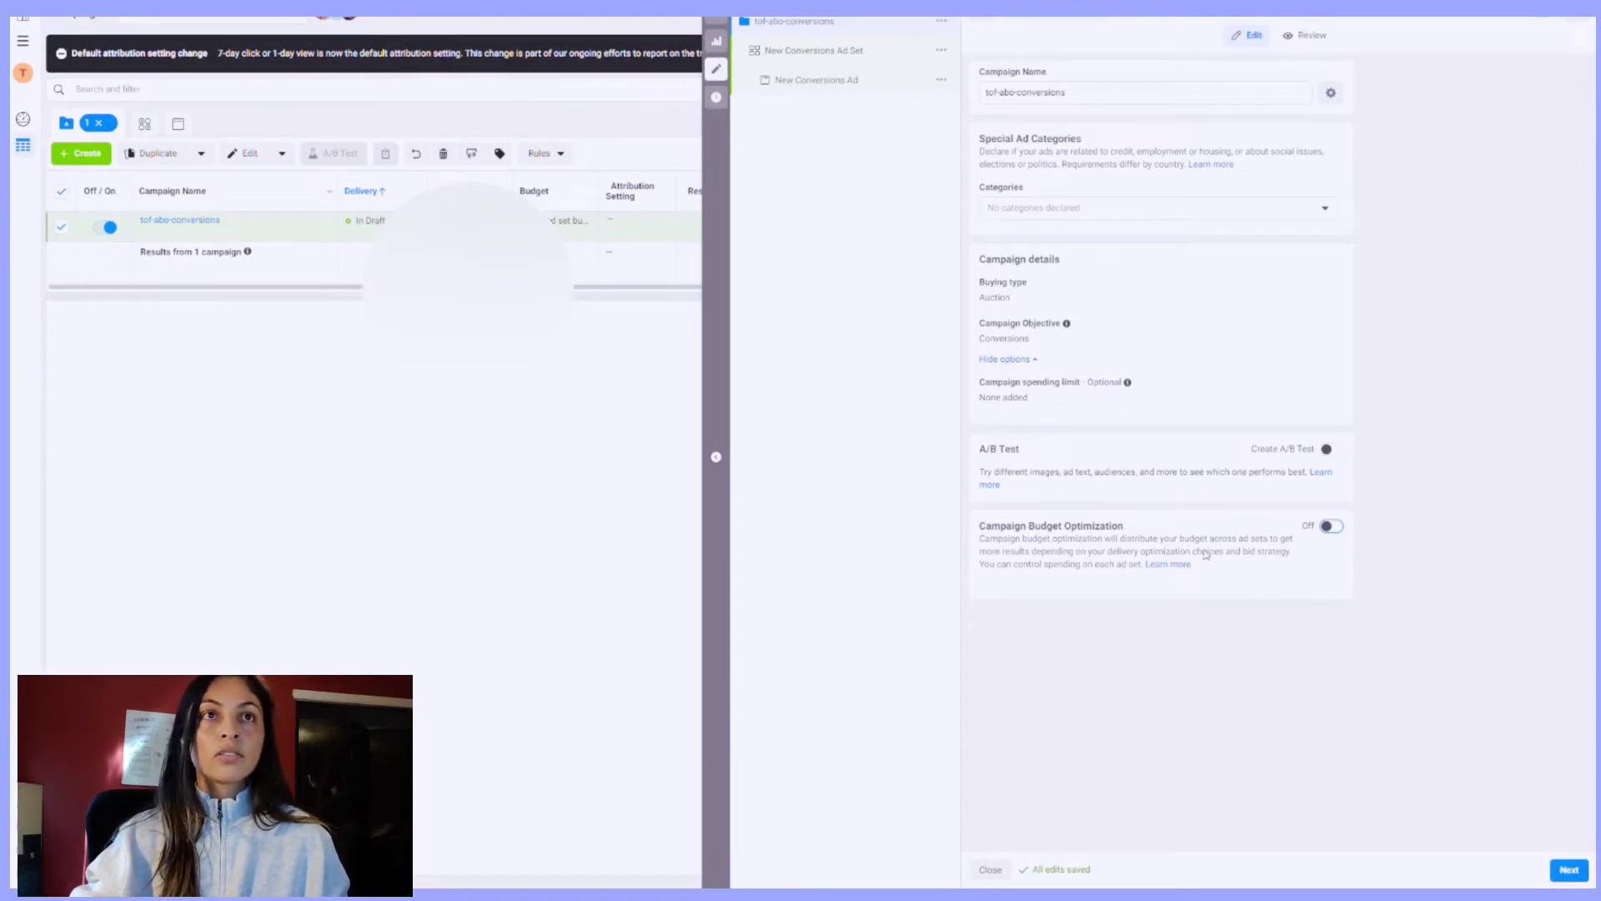
# Step: Proceed to the ad set settings and rename the ad set as us18-broad
pyautogui.click(1570, 870)
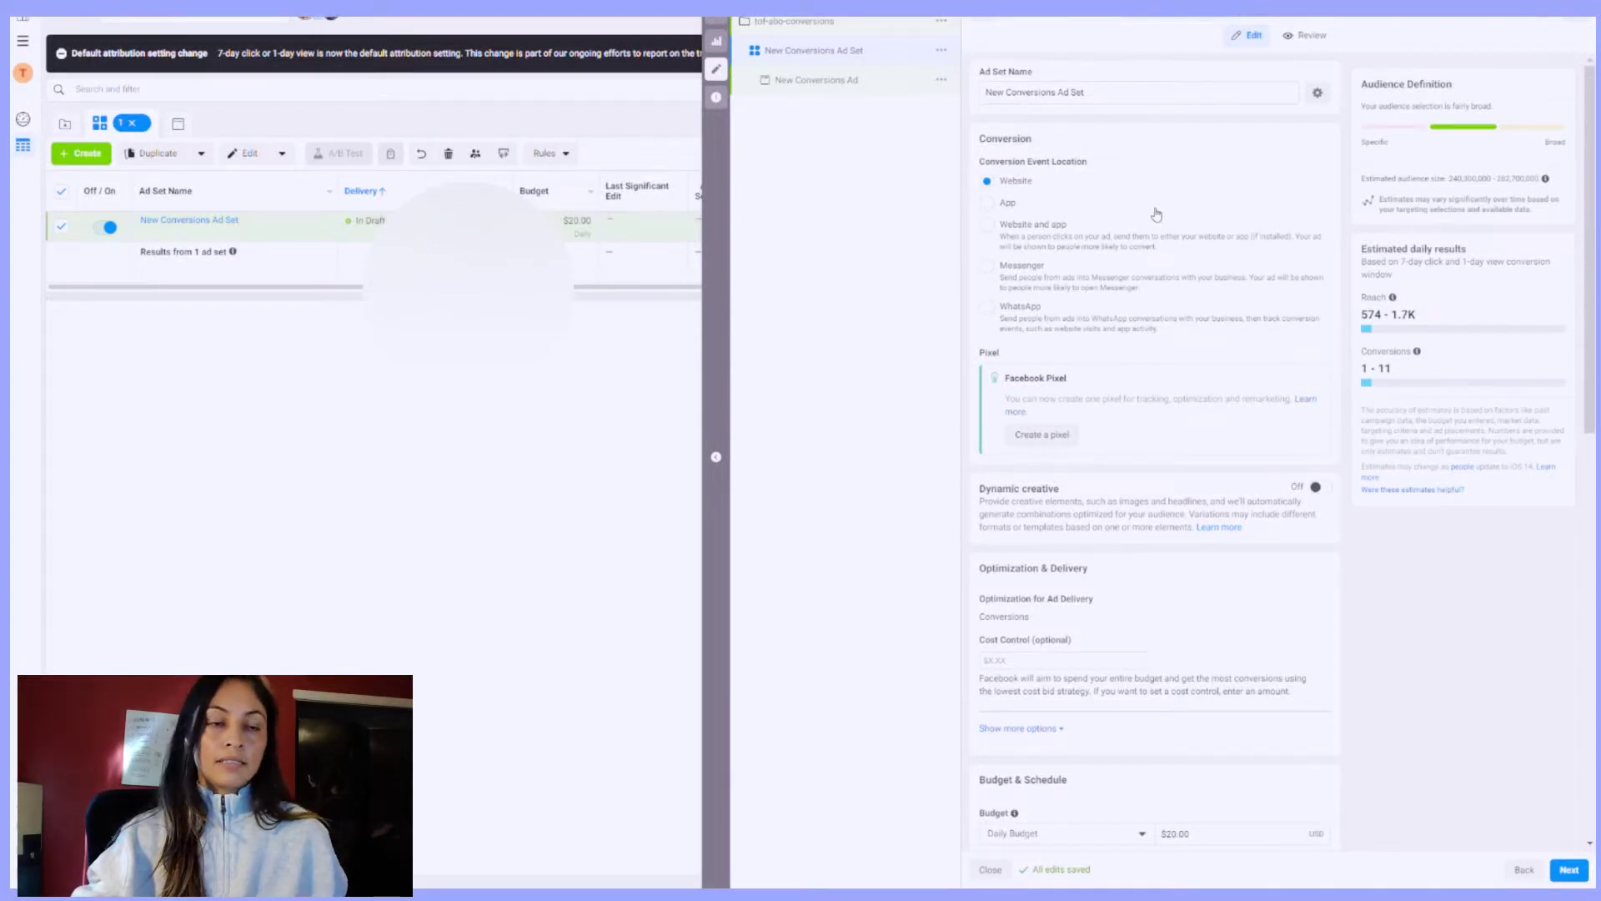
pyautogui.tripleClick(1117, 94)
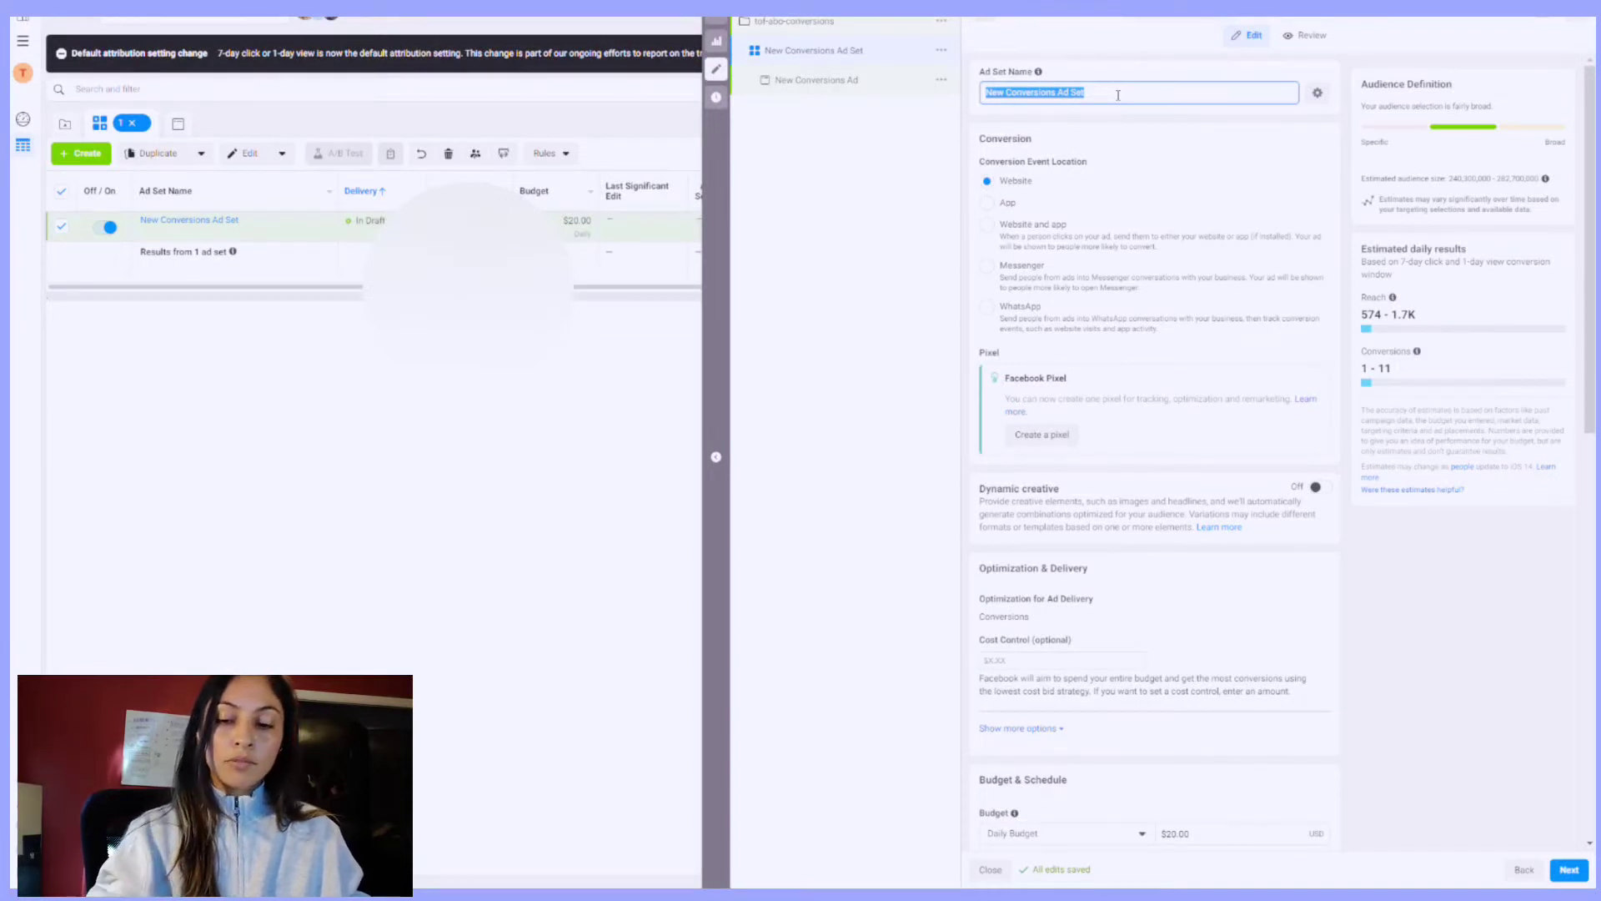
pyautogui.write('us18-broad')
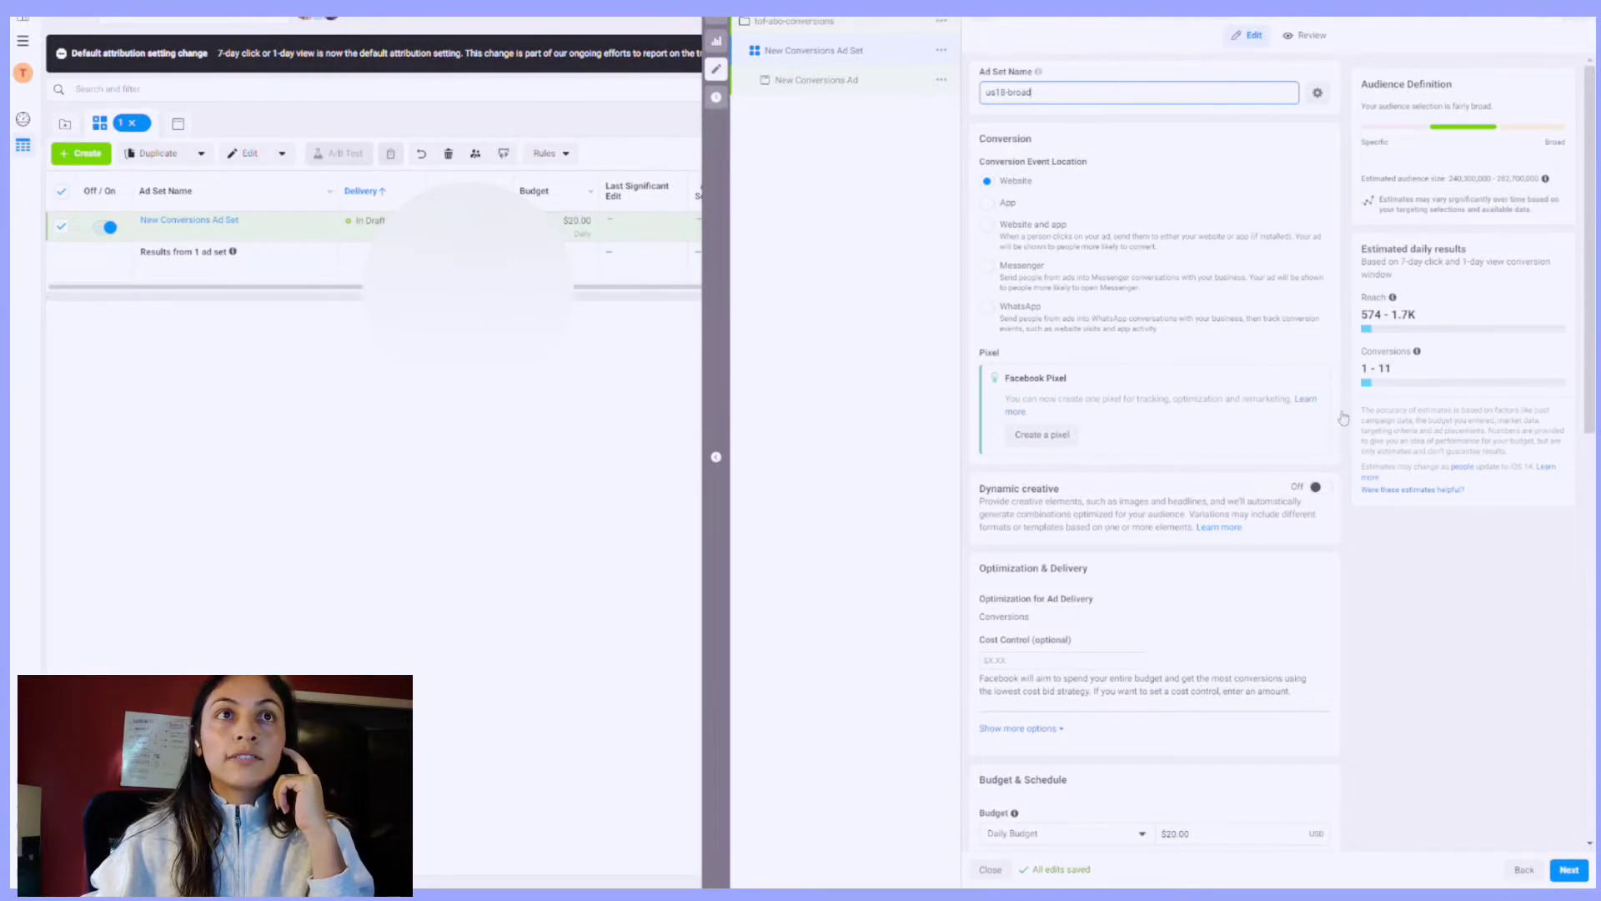
# Step: Review the ad set's conversion location, pixel, dynamic creative and optimization settings, including the extra delivery options
pyautogui.scroll(-3, 1201, 550)
pyautogui.scroll(2, 1211, 545)
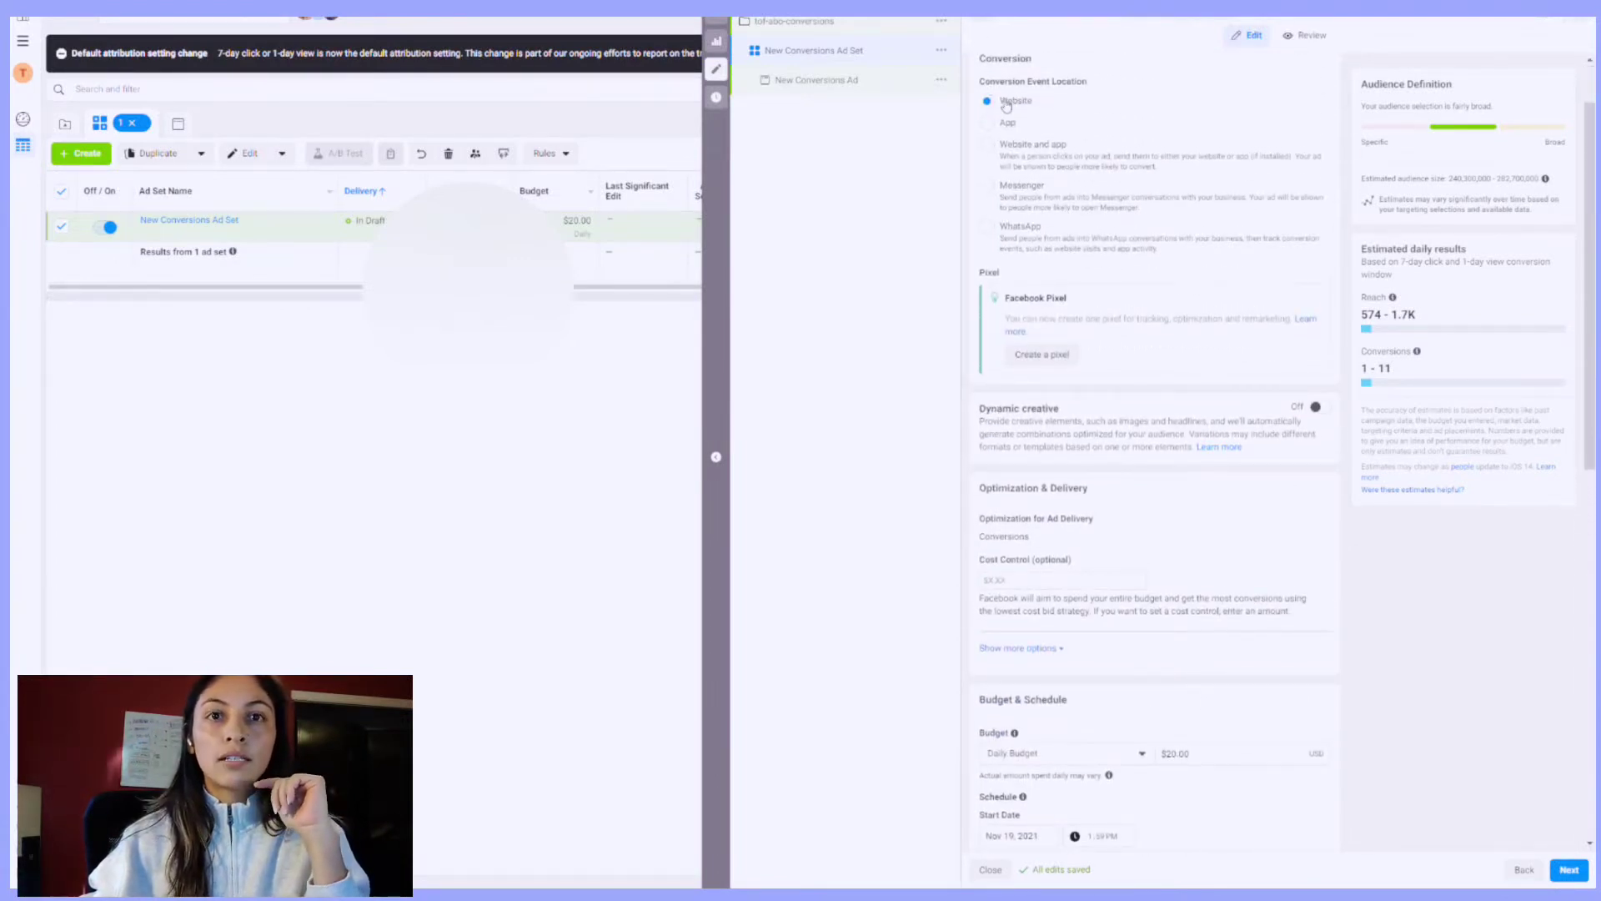
pyautogui.scroll(1, 1170, 470)
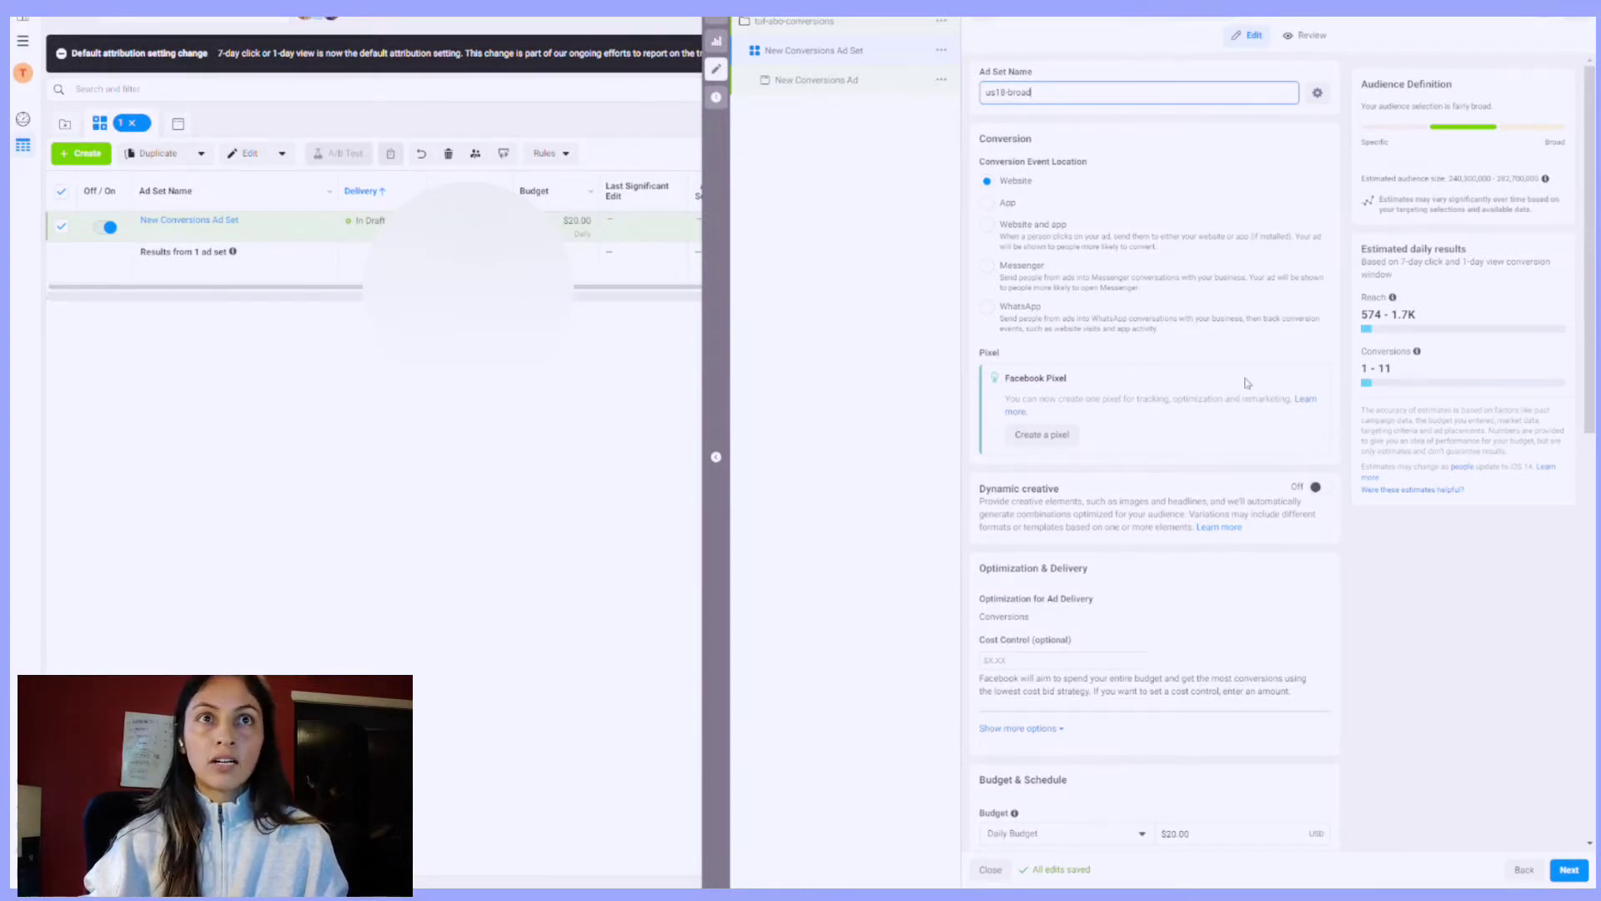
pyautogui.scroll(-1, 1220, 570)
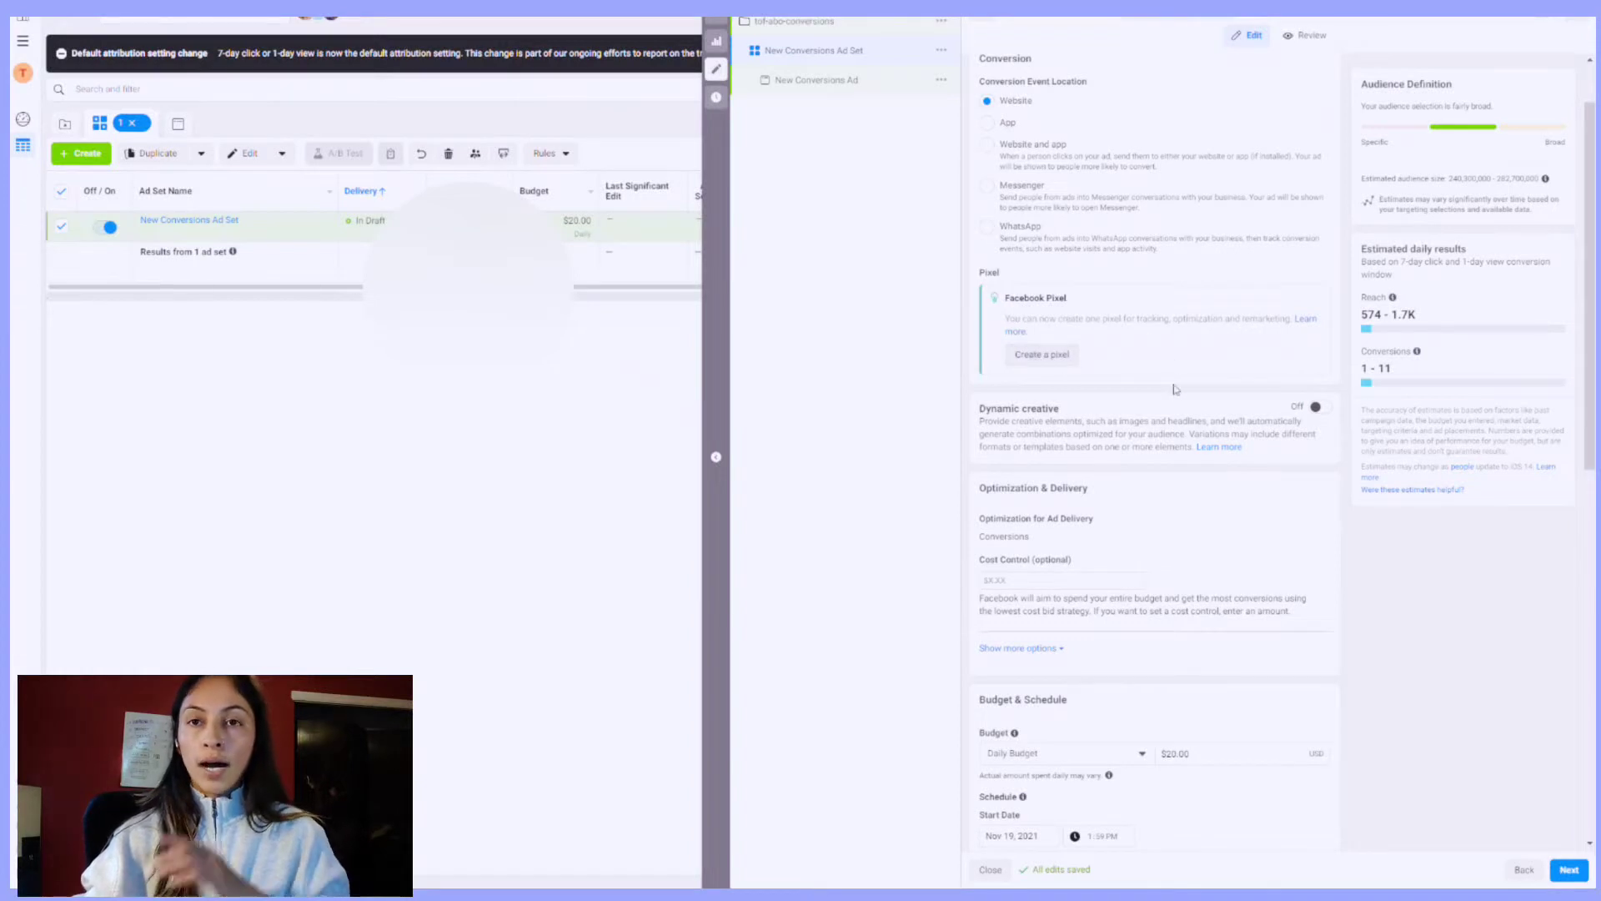
pyautogui.scroll(-1, 1122, 557)
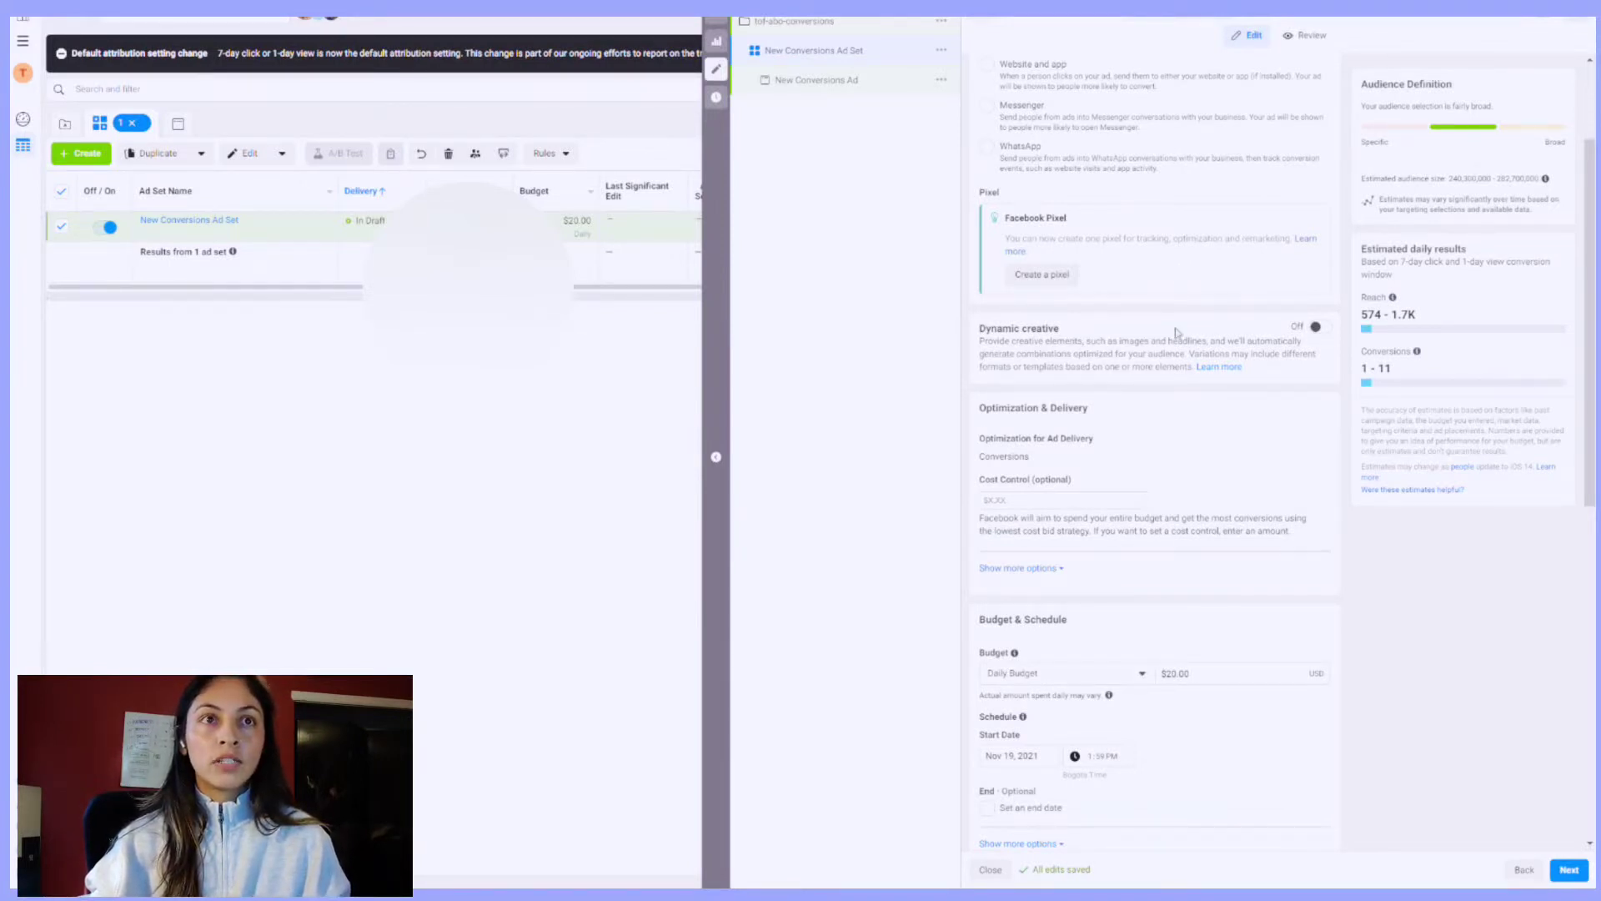
pyautogui.scroll(-2, 1215, 475)
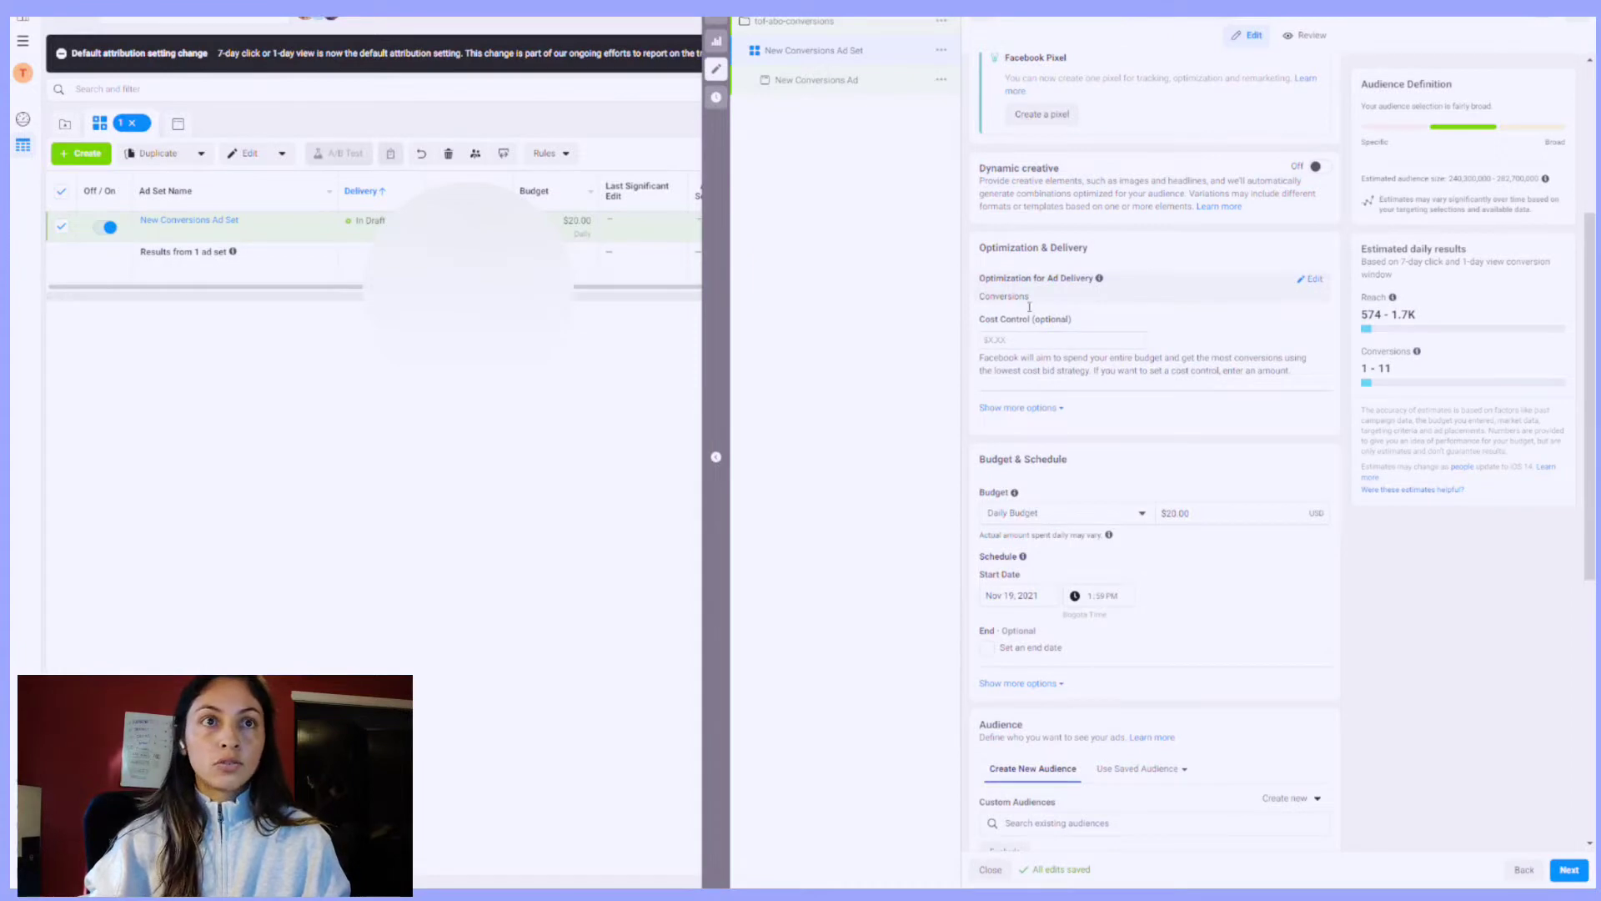
pyautogui.scroll(-1, 1138, 317)
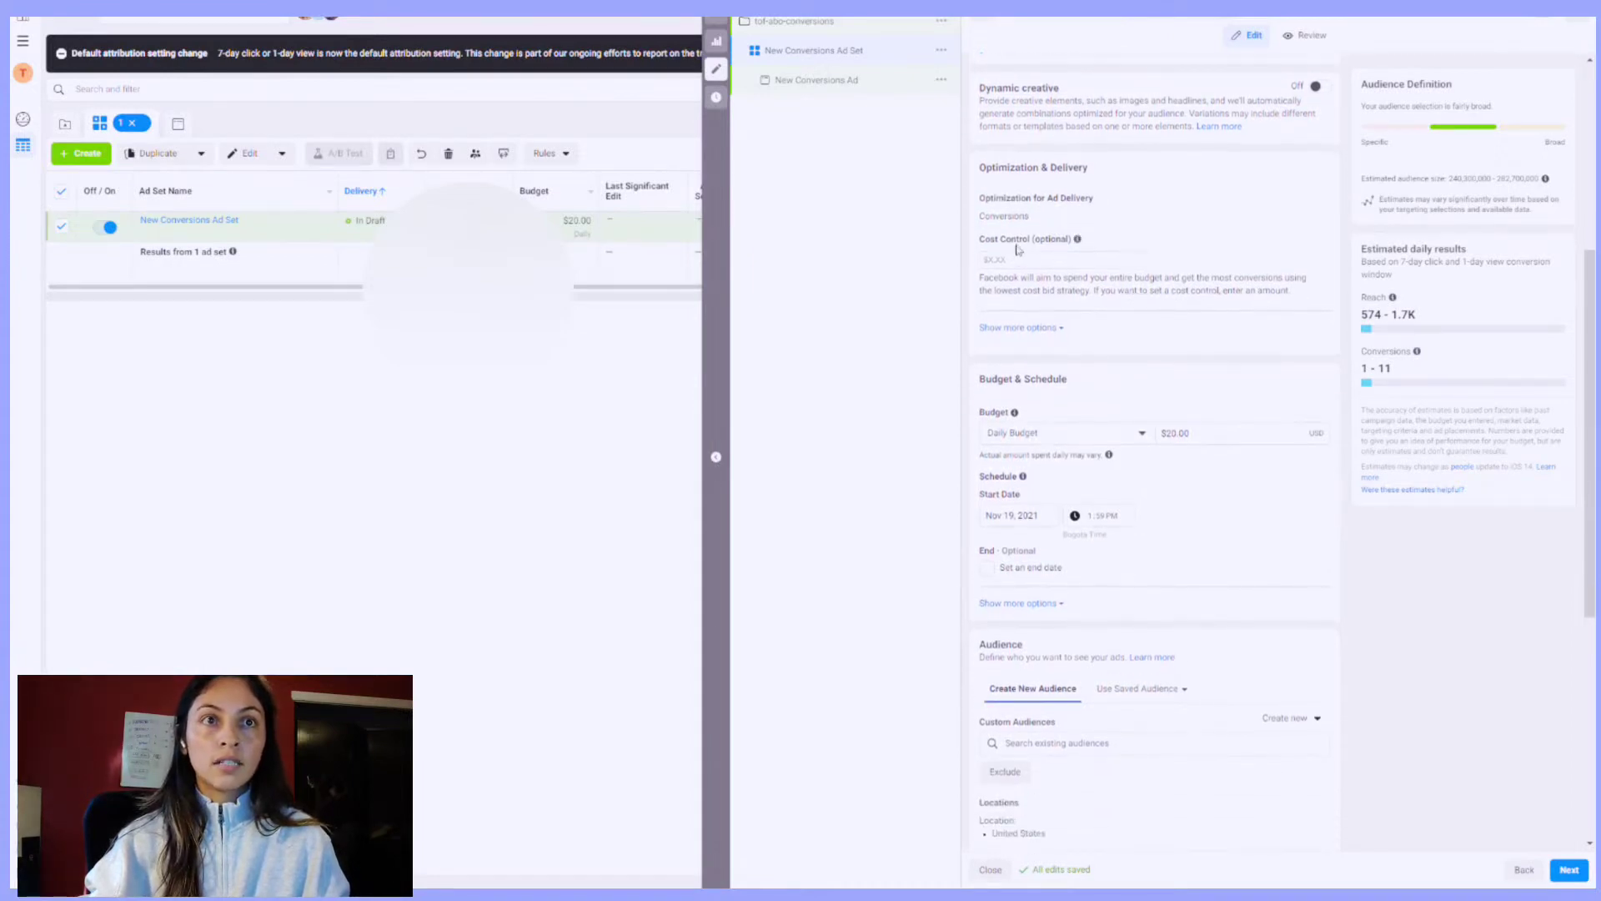
pyautogui.click(1044, 326)
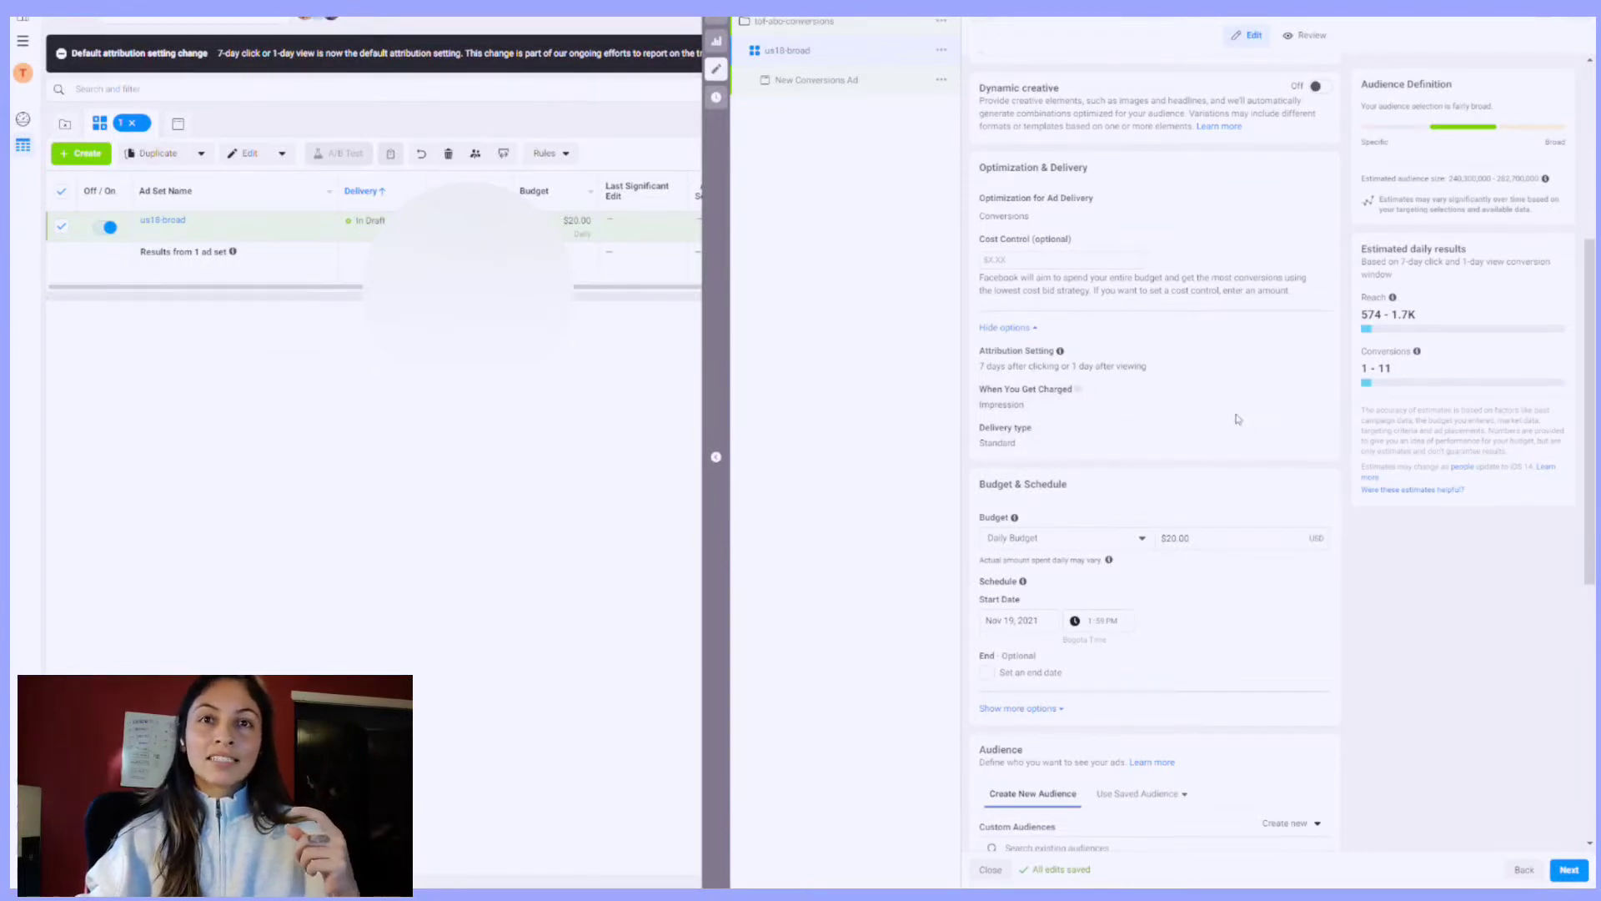
pyautogui.moveTo(1205, 365)
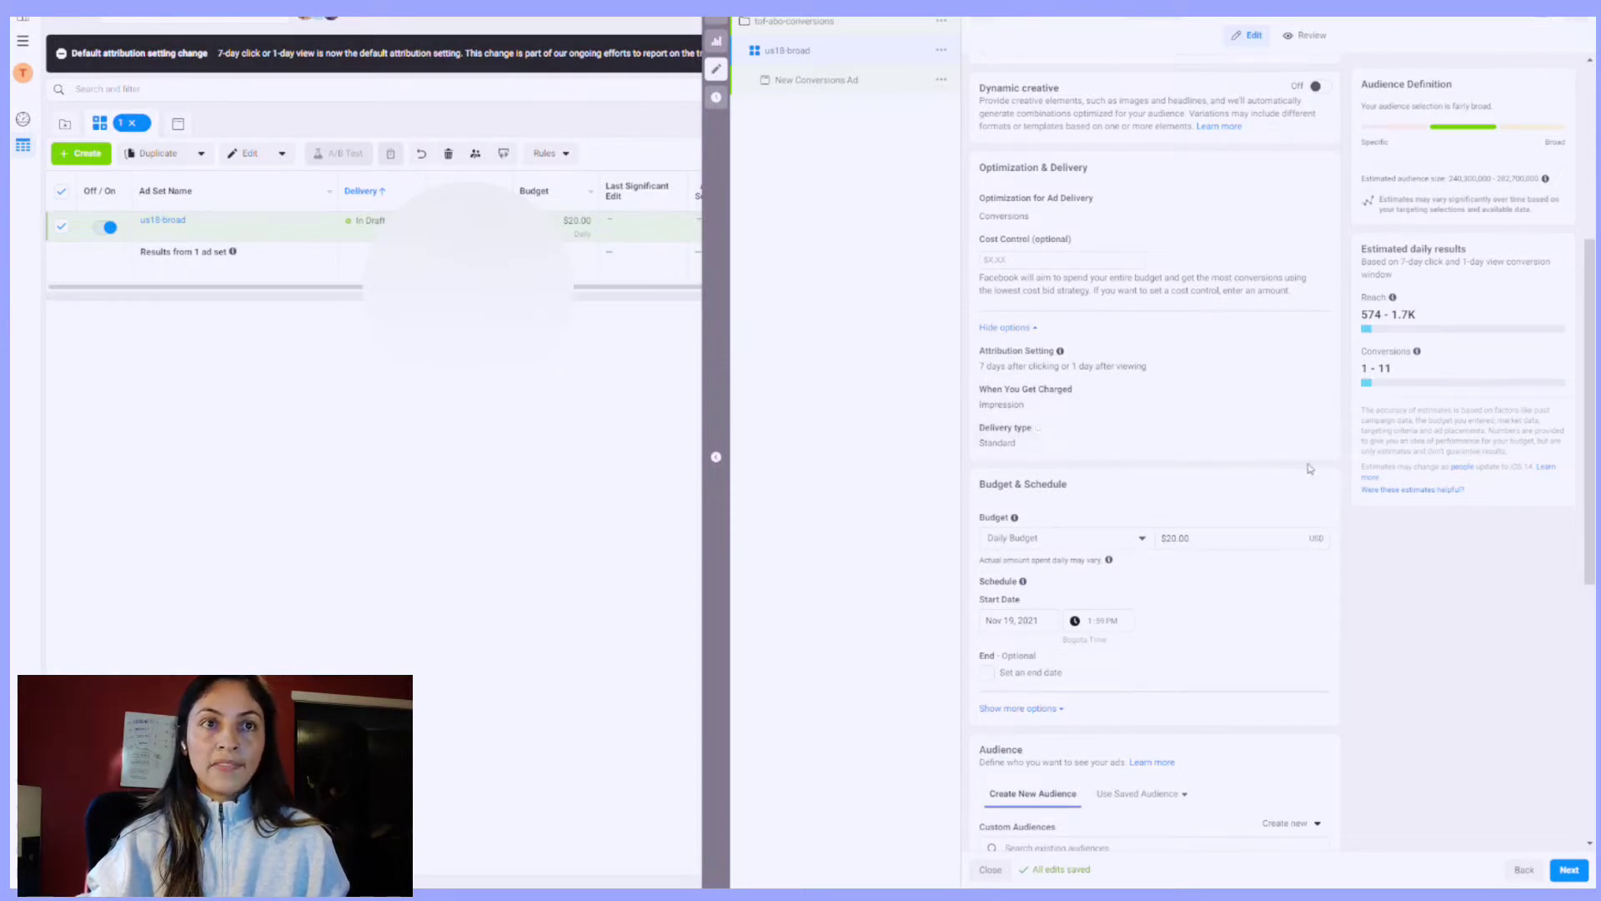
# Step: Set the ad set's daily budget to $10.00
pyautogui.scroll(-1, 1182, 640)
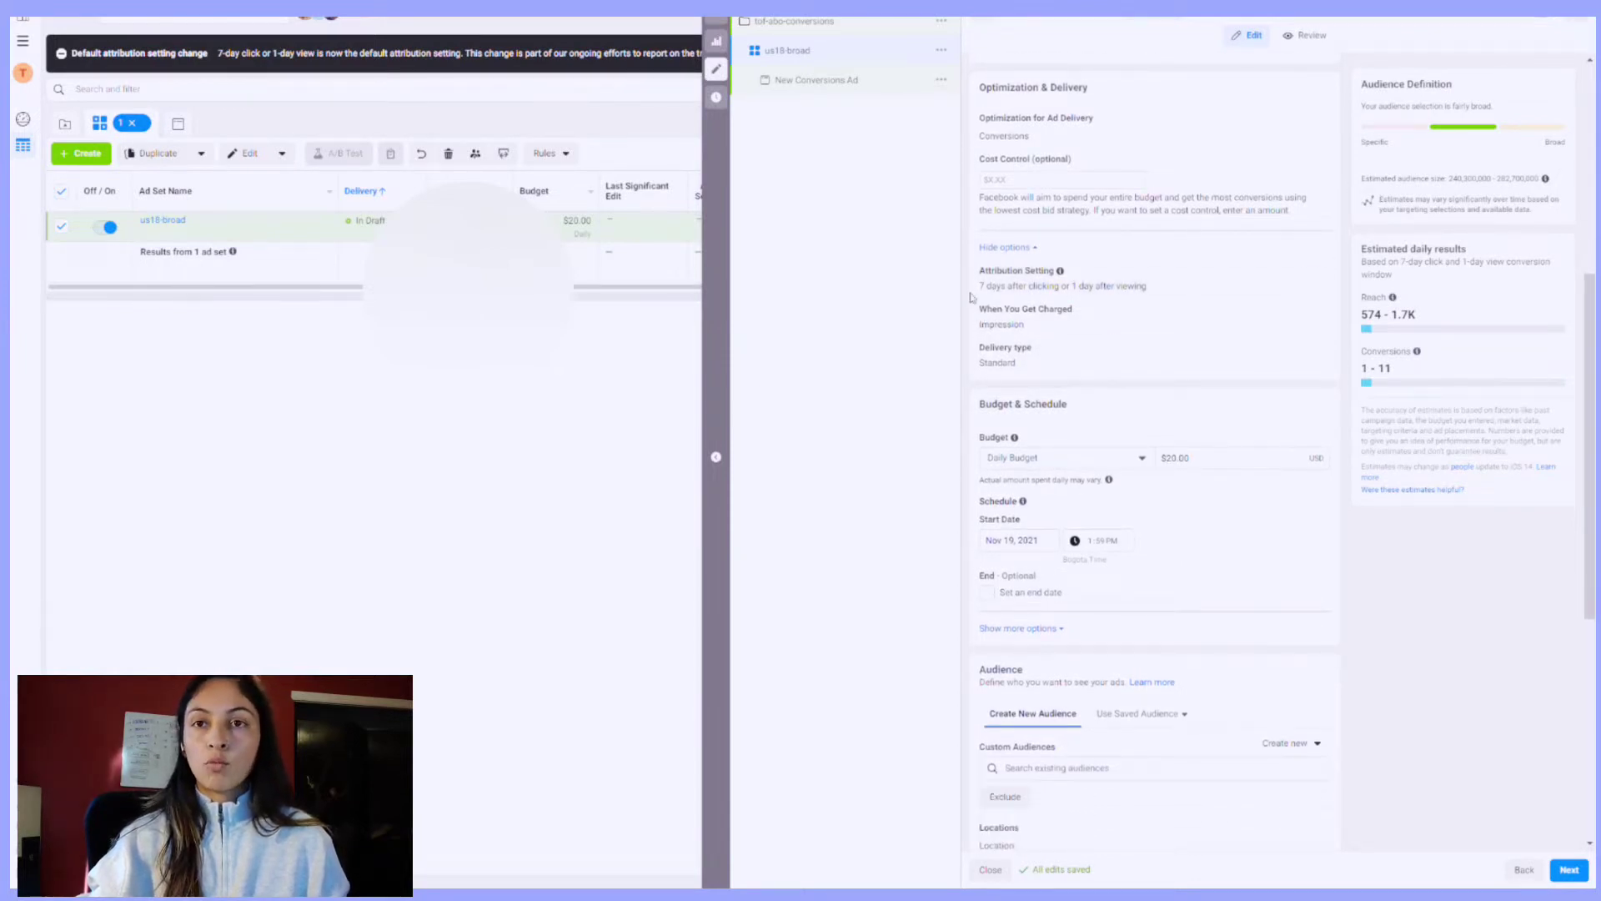
pyautogui.scroll(-1, 1149, 387)
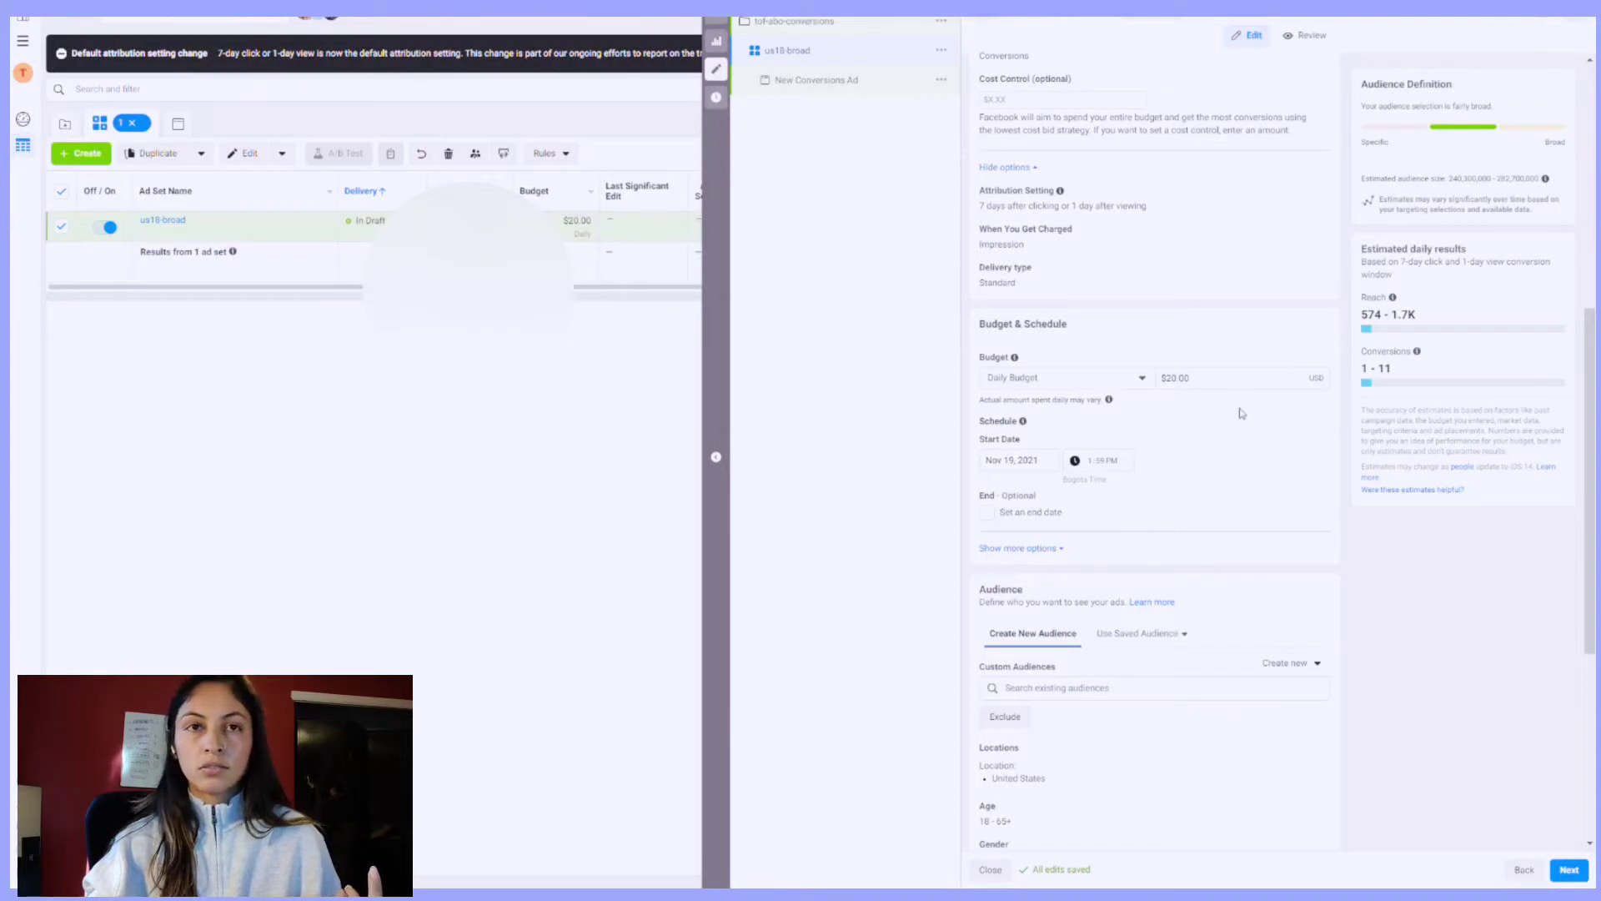
pyautogui.click(1203, 382)
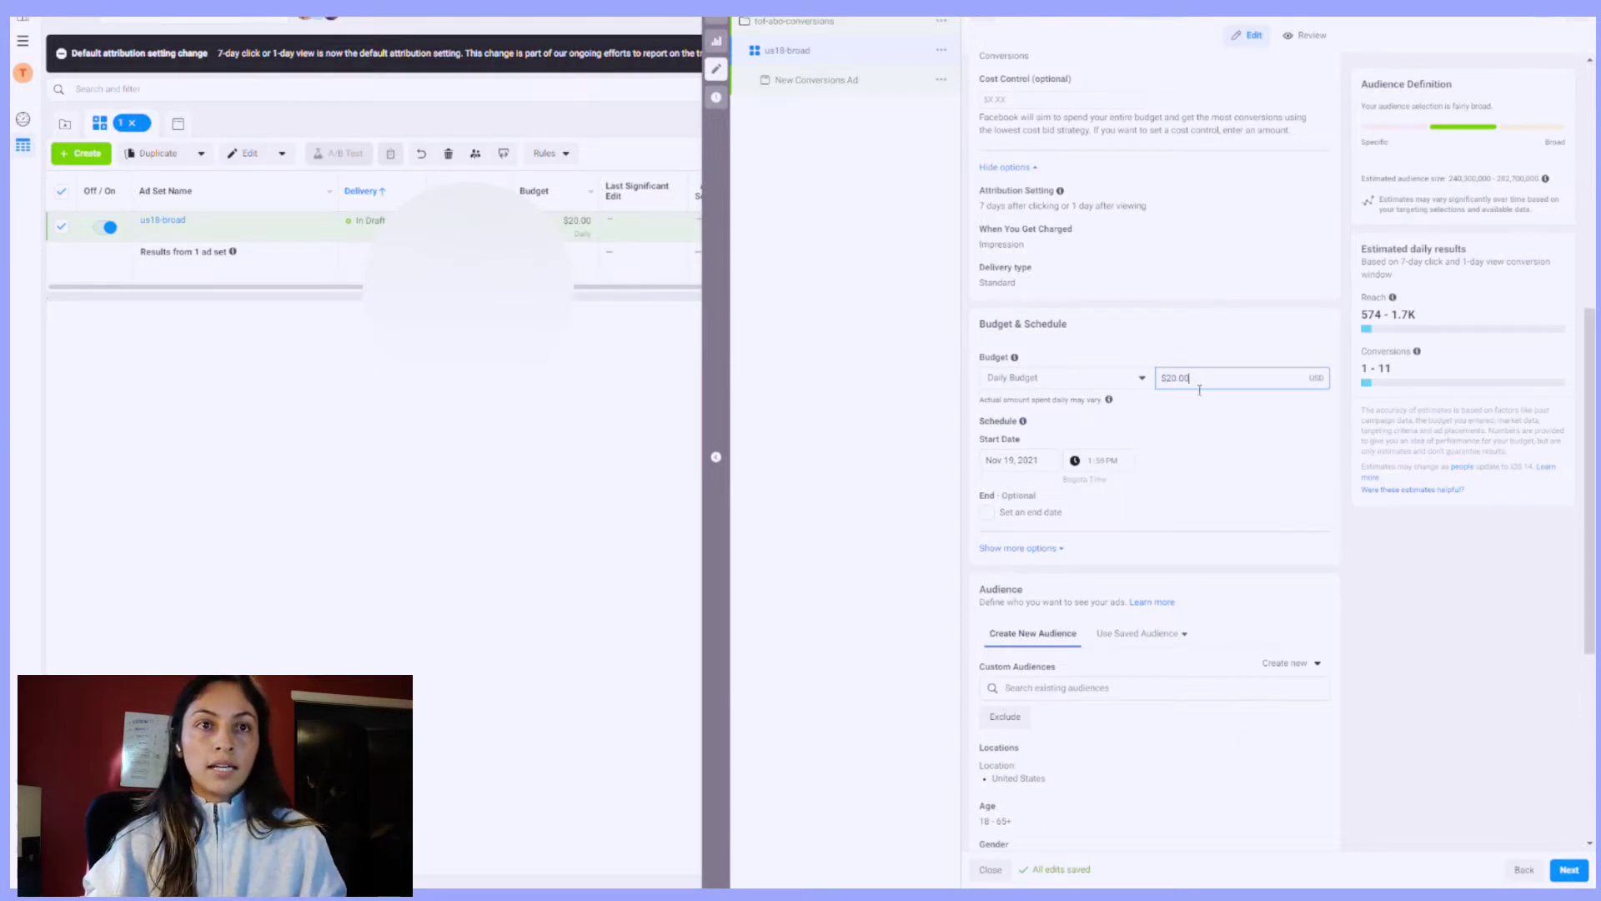
pyautogui.press('BackSpace')
pyautogui.press('BackSpace')
pyautogui.press('BackSpace')
pyautogui.write('1')
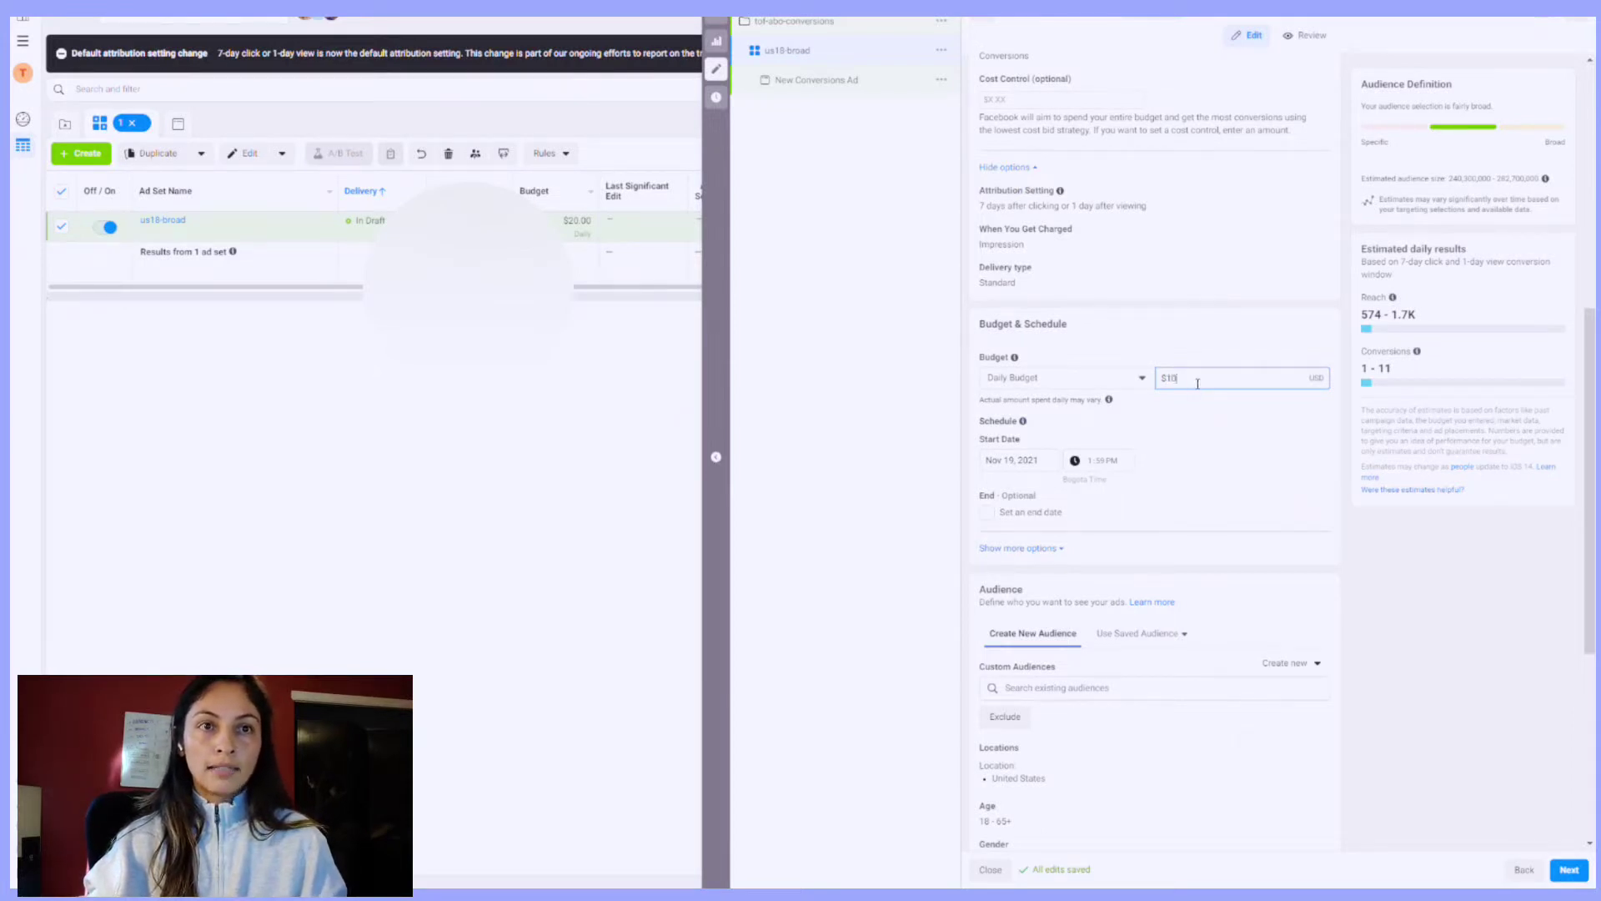
pyautogui.write('00')
pyautogui.click(1205, 421)
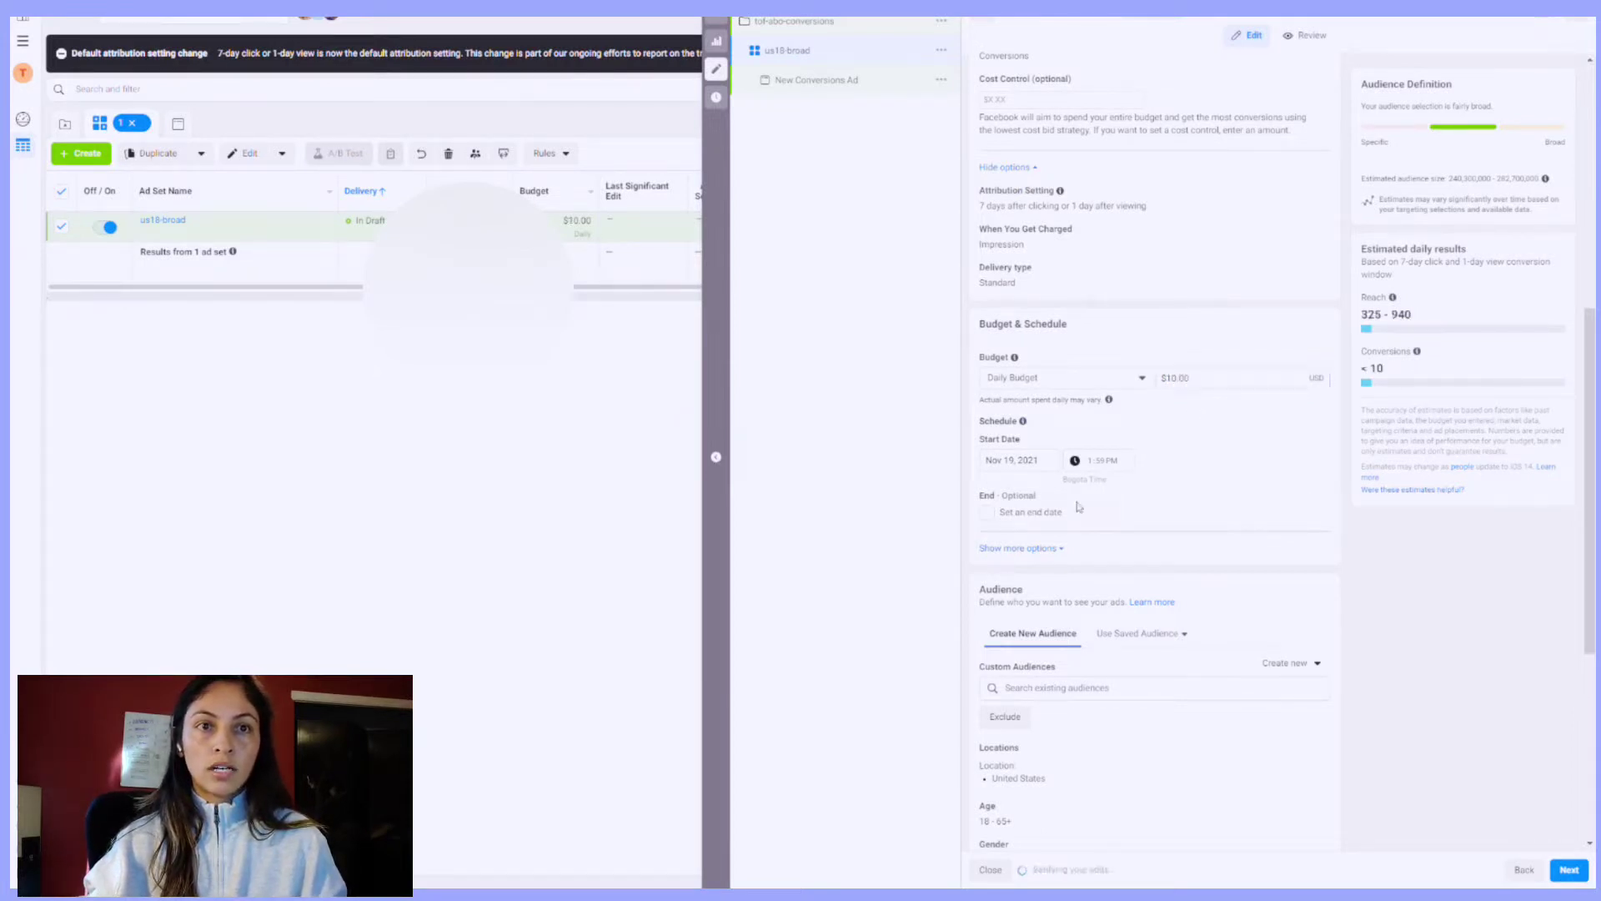
# Step: Schedule the ad set to start on Nov 20, 2021, with the start time on a full hour AM
pyautogui.click(1011, 457)
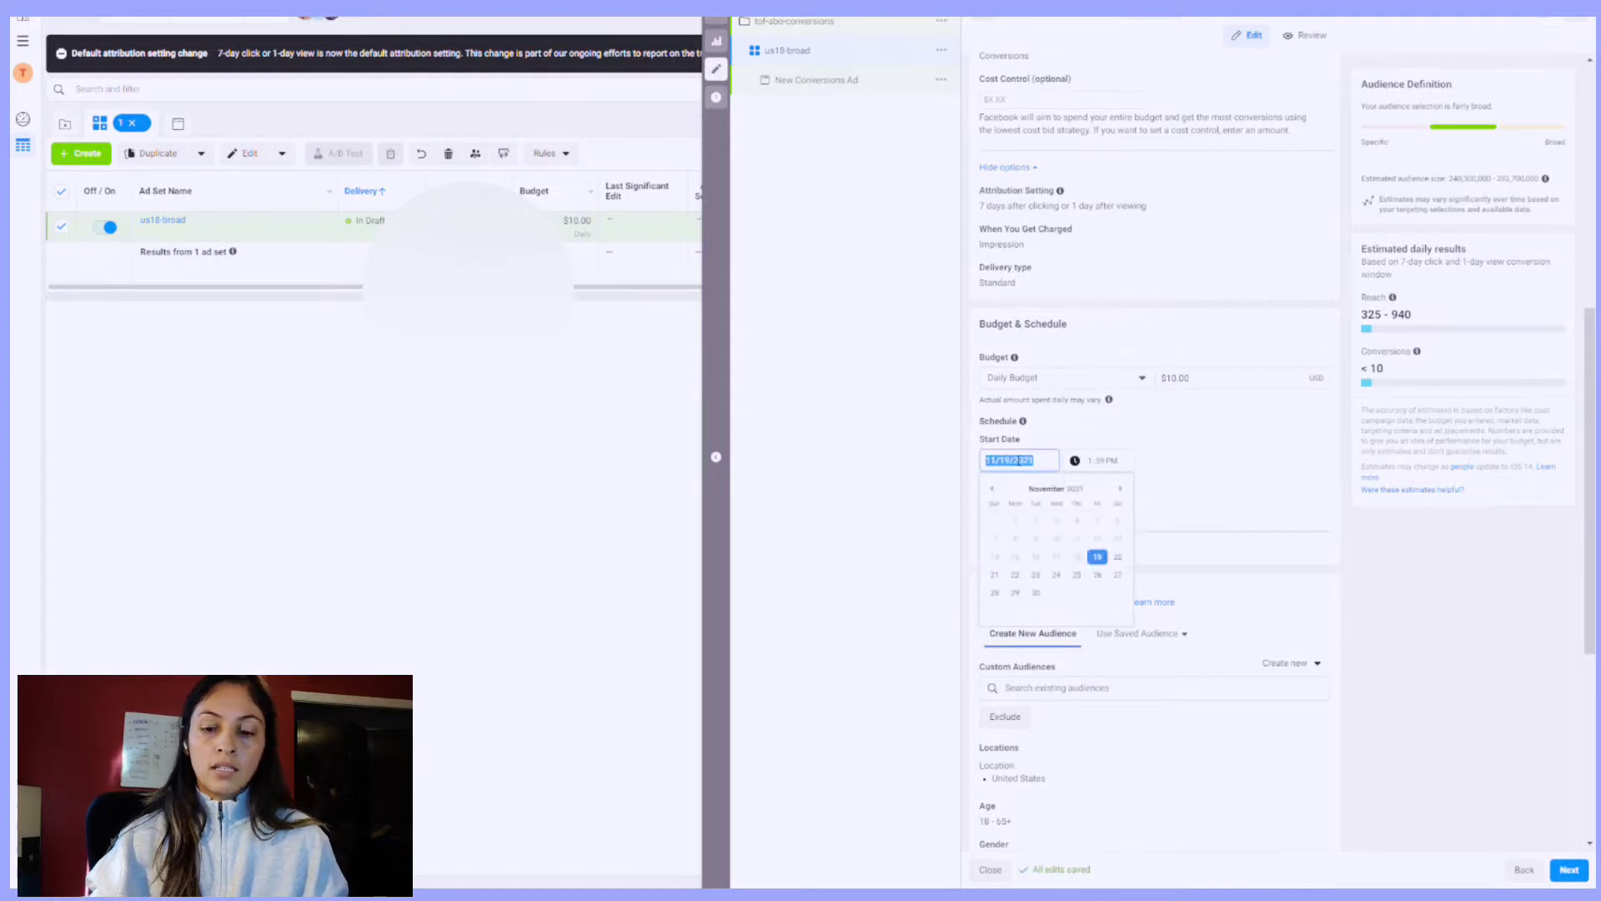
pyautogui.click(1120, 557)
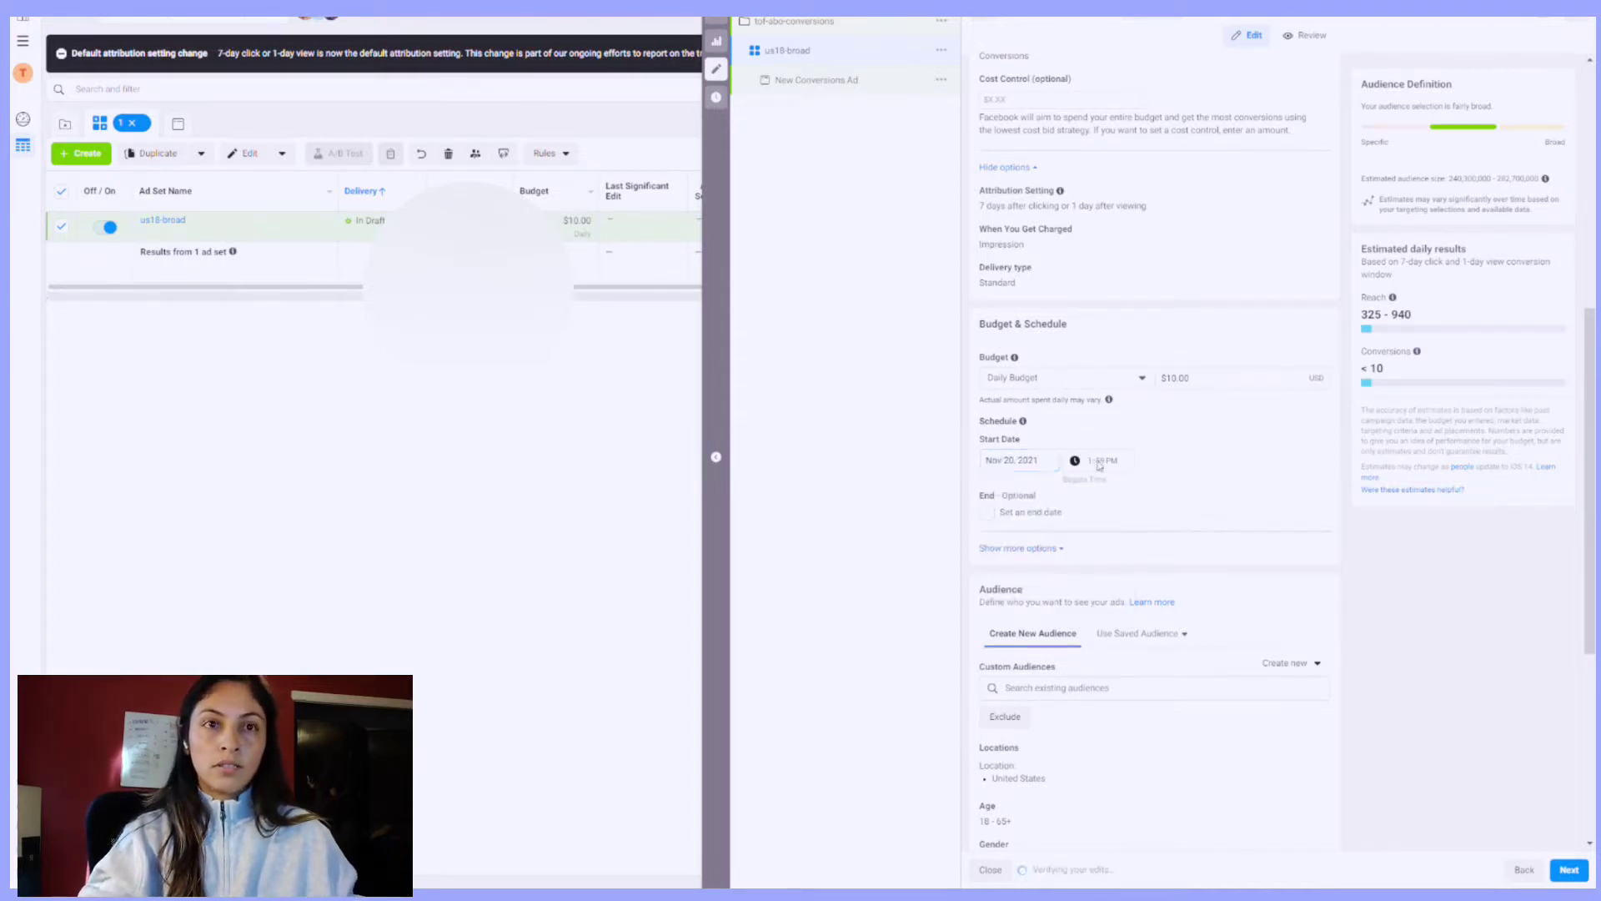
pyautogui.click(1089, 464)
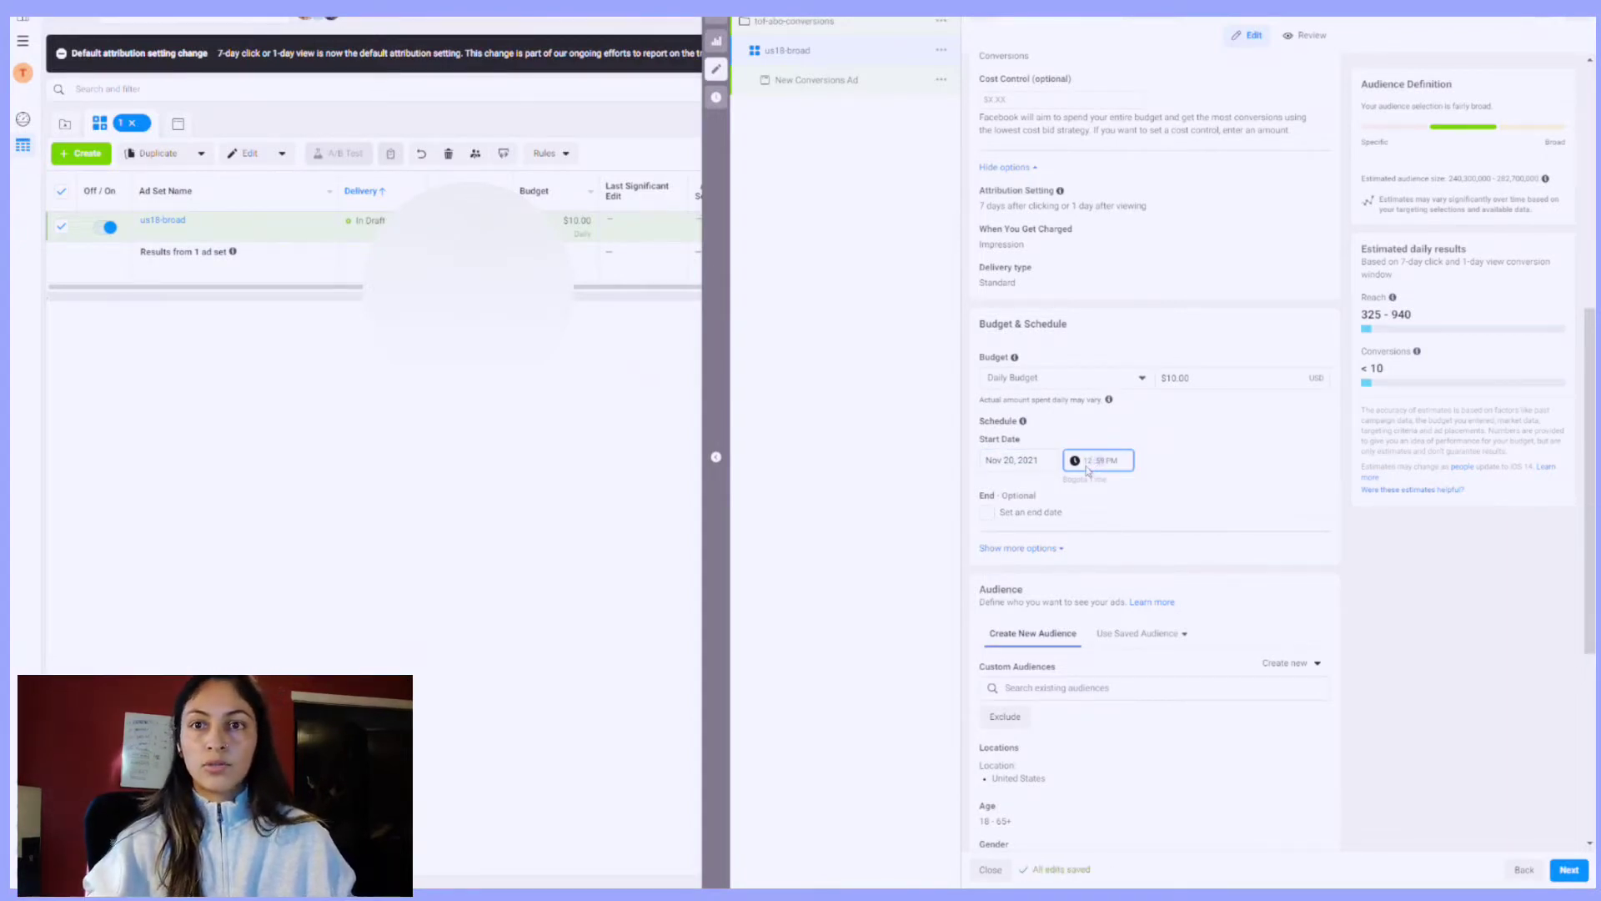
pyautogui.write('00')
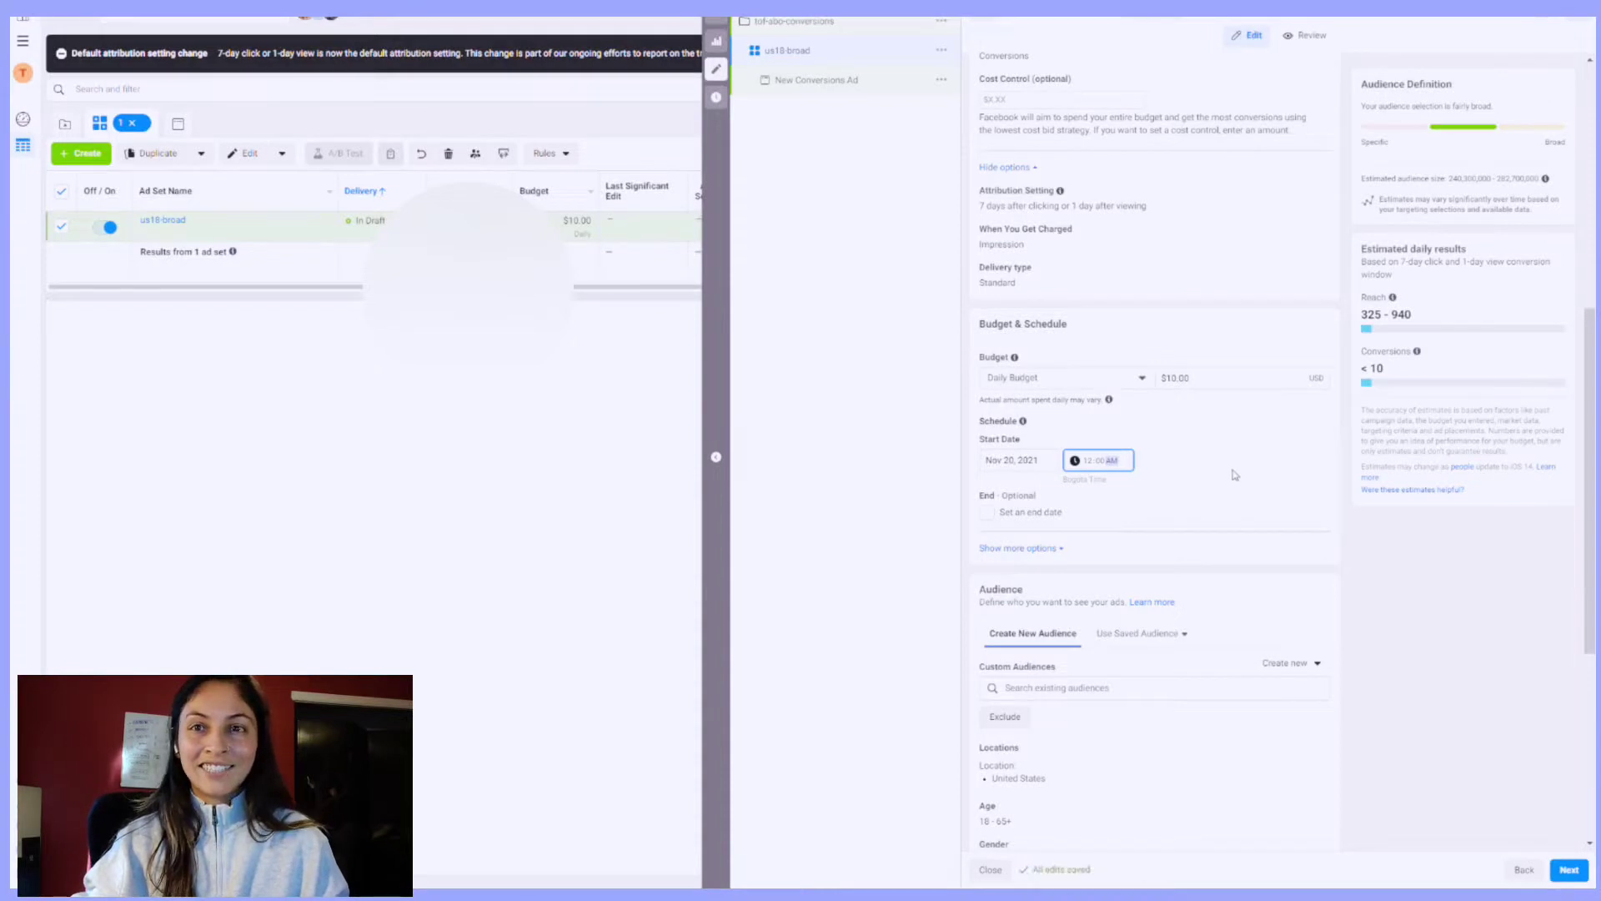
# Step: Reveal the additional budget and schedule options of the ad set and check the ad scheduling setting
pyautogui.moveTo(1238, 370); pyautogui.dragTo(1209, 442)
pyautogui.click(1262, 442)
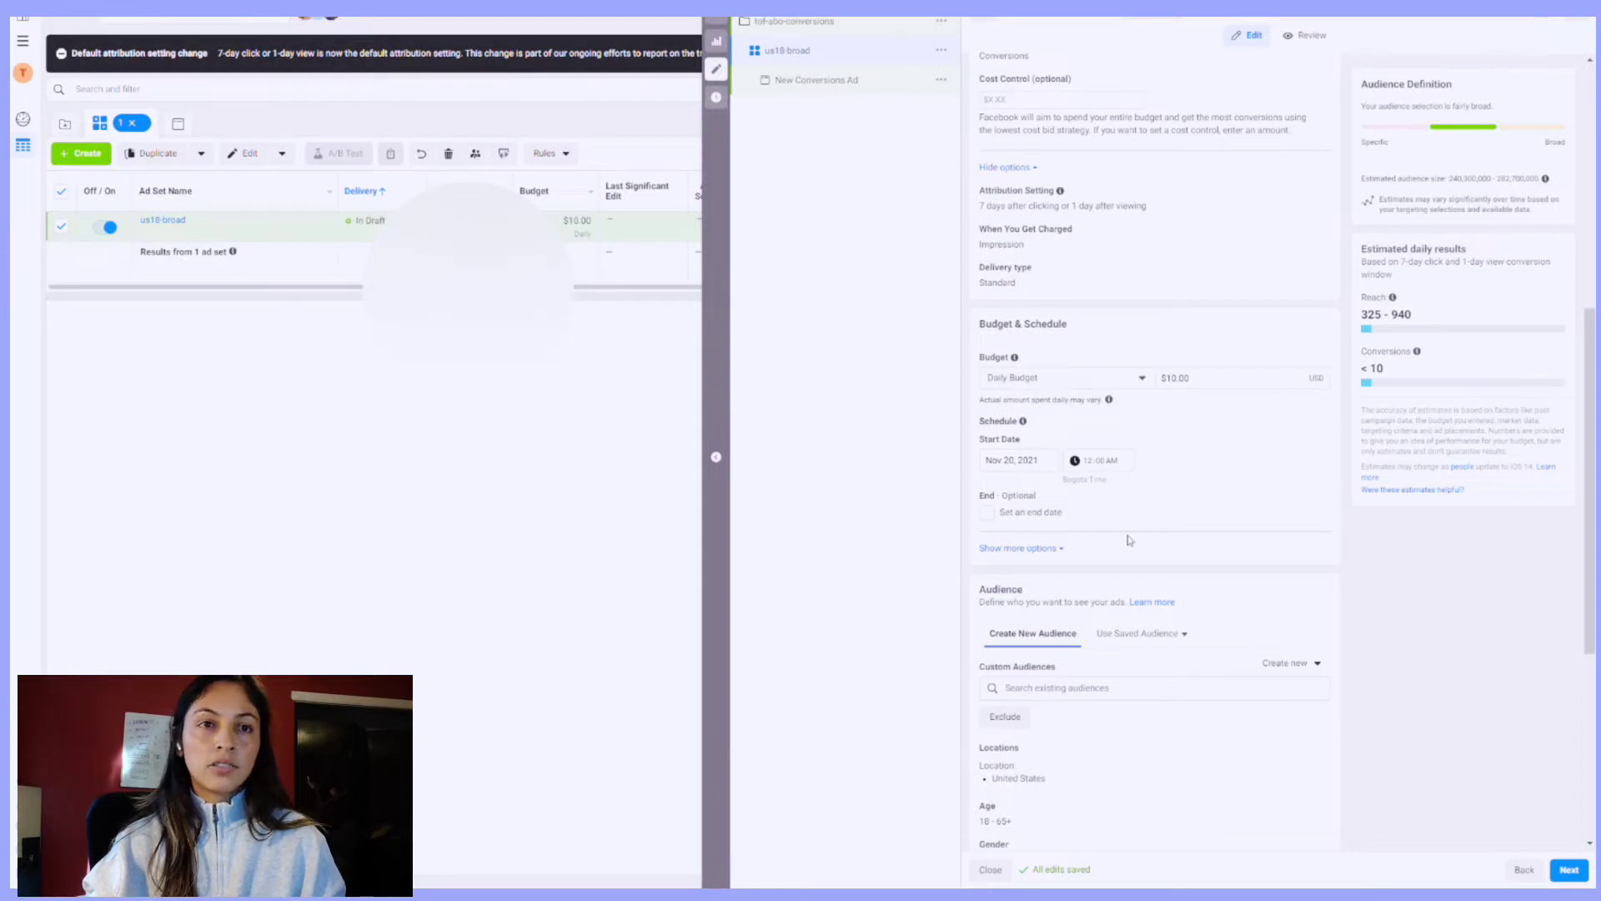
pyautogui.click(1026, 548)
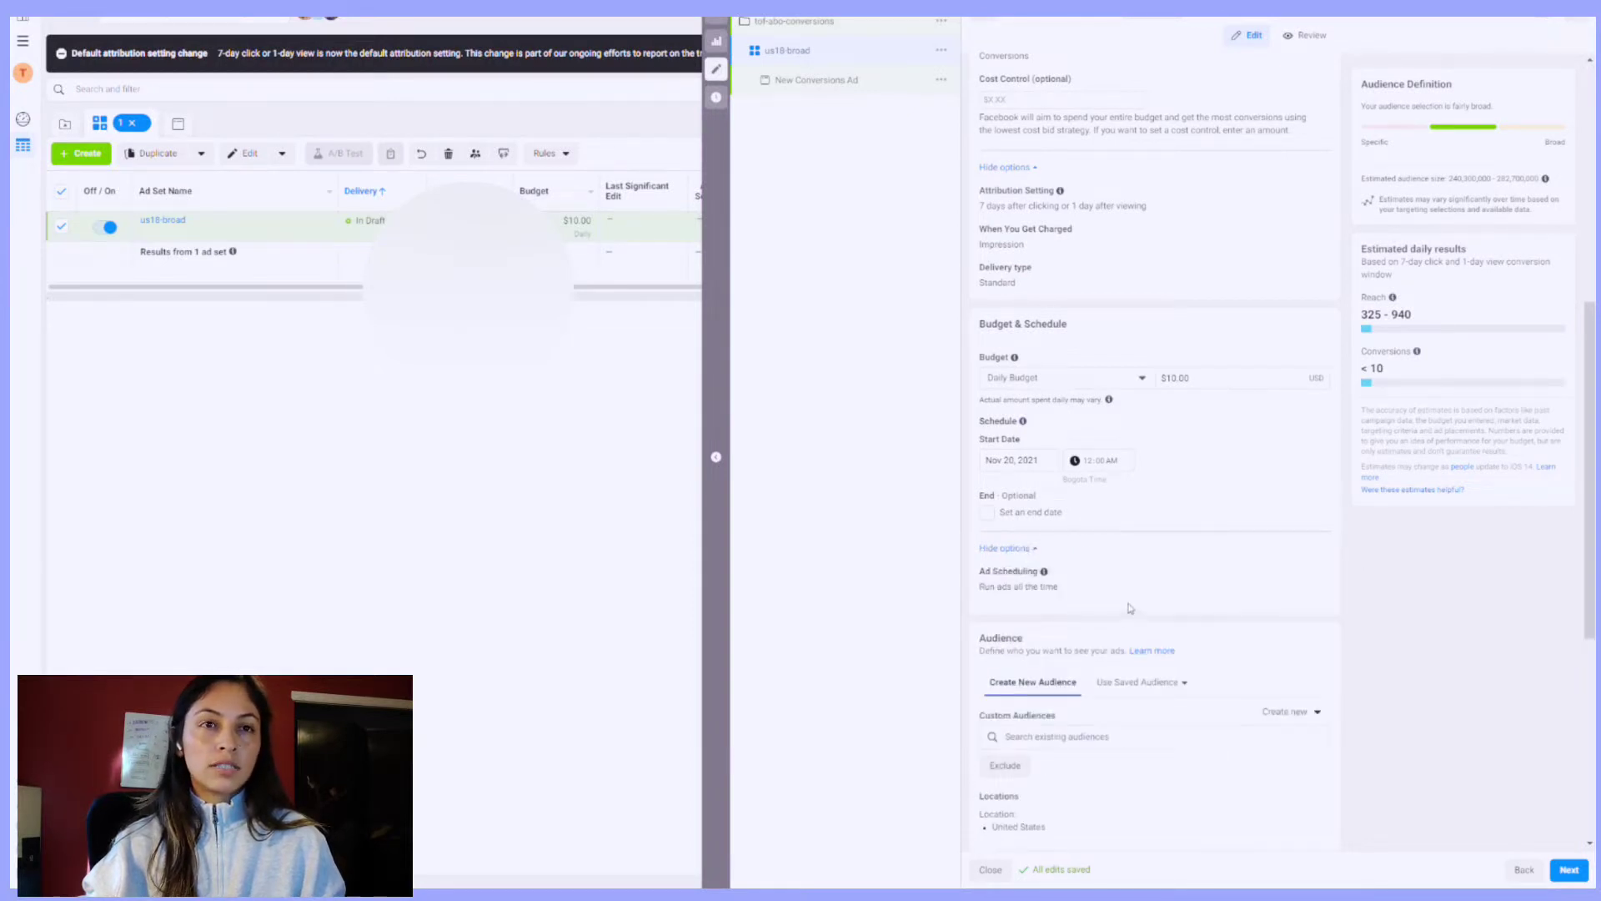
pyautogui.scroll(-2, 1130, 611)
pyautogui.scroll(-1, 1162, 620)
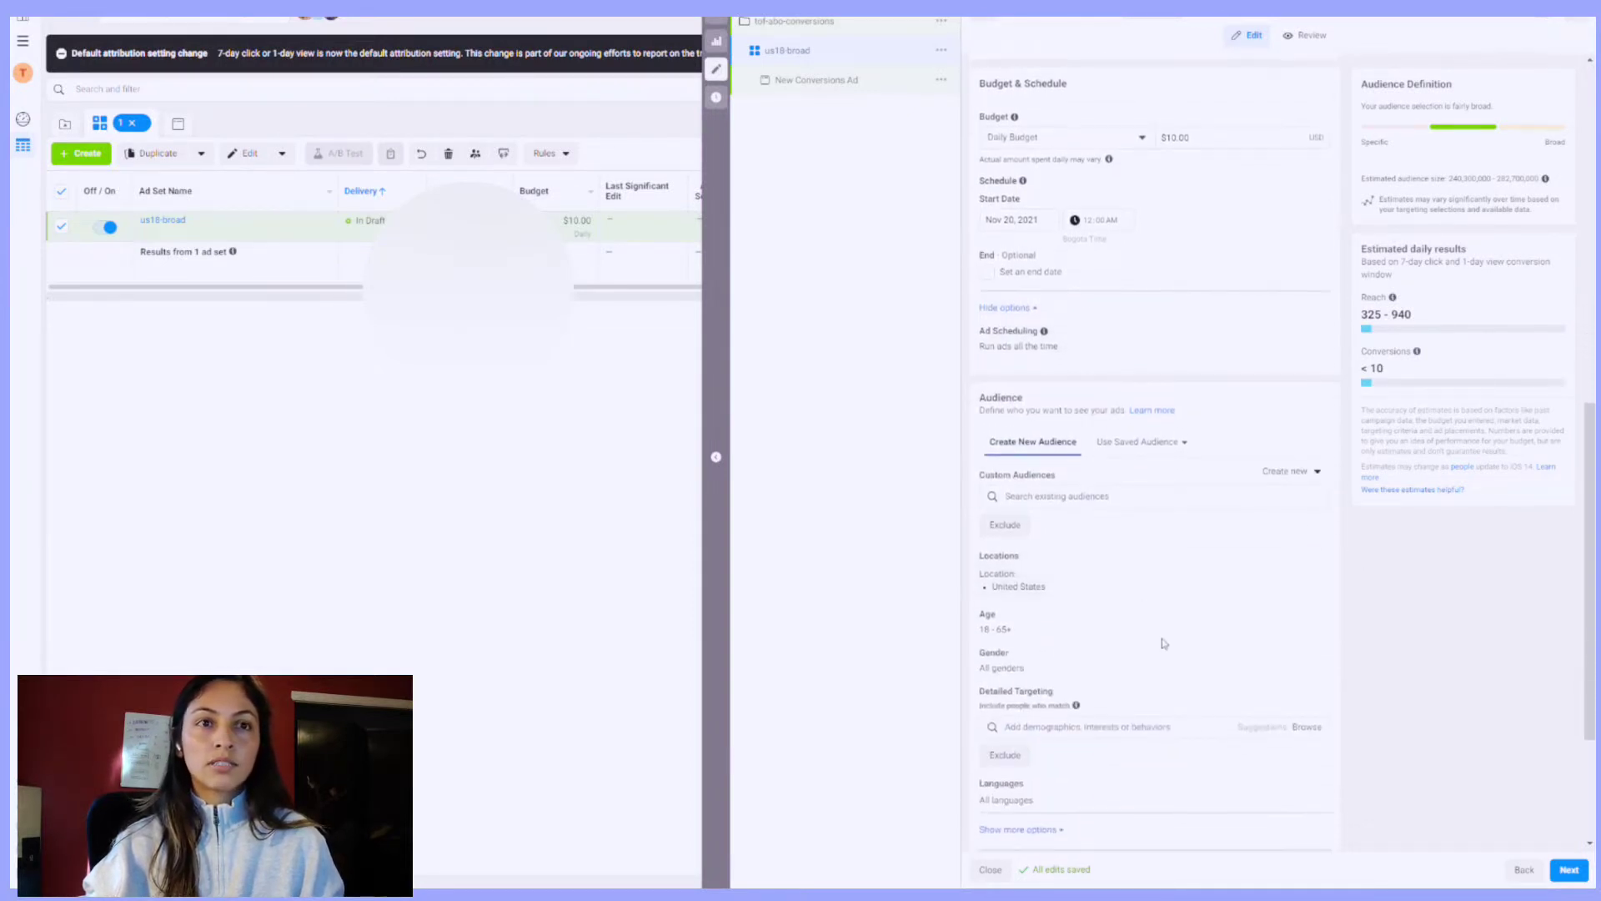
# Step: Limit the audience's United States location targeting to people living in this location
pyautogui.scroll(-1, 1118, 584)
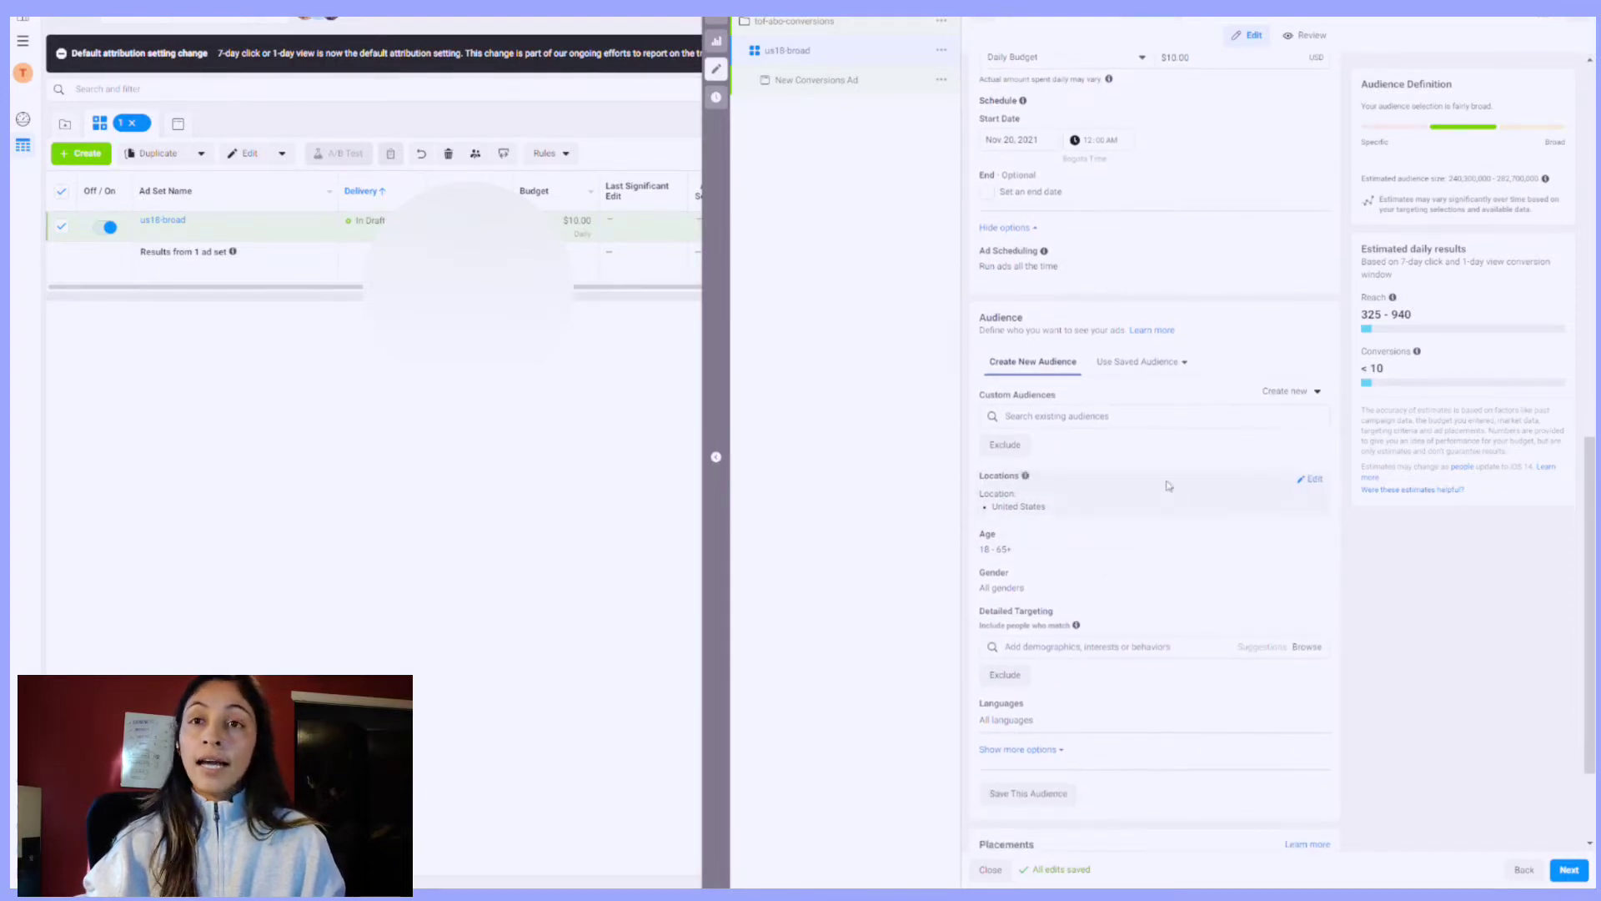
pyautogui.scroll(-1, 1168, 488)
pyautogui.click(1312, 400)
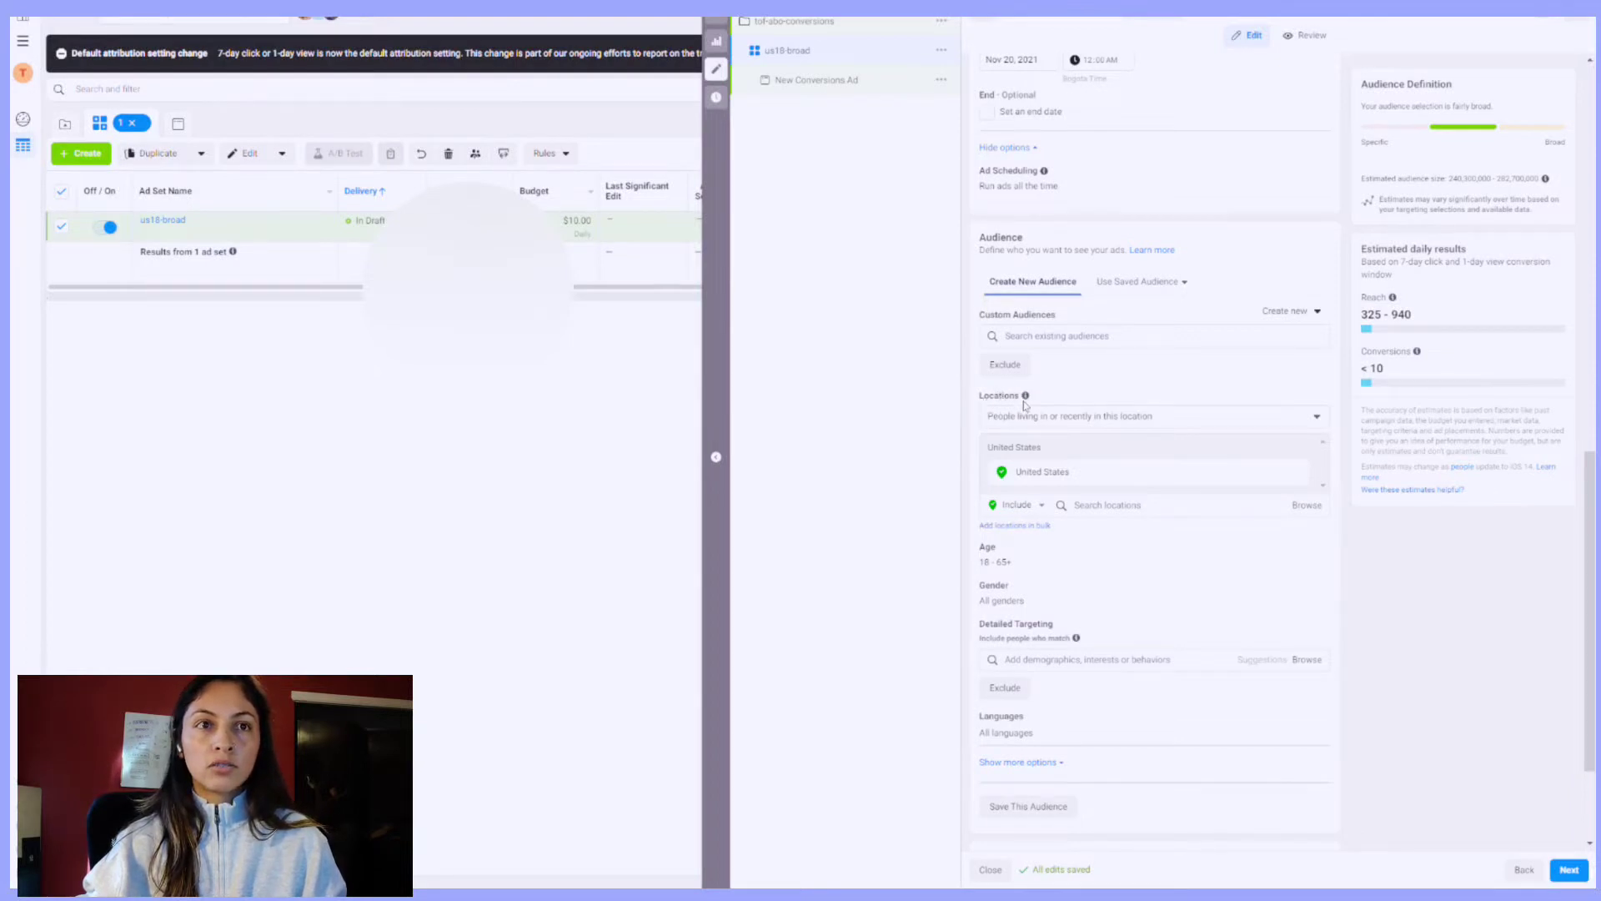
pyautogui.moveTo(1024, 396)
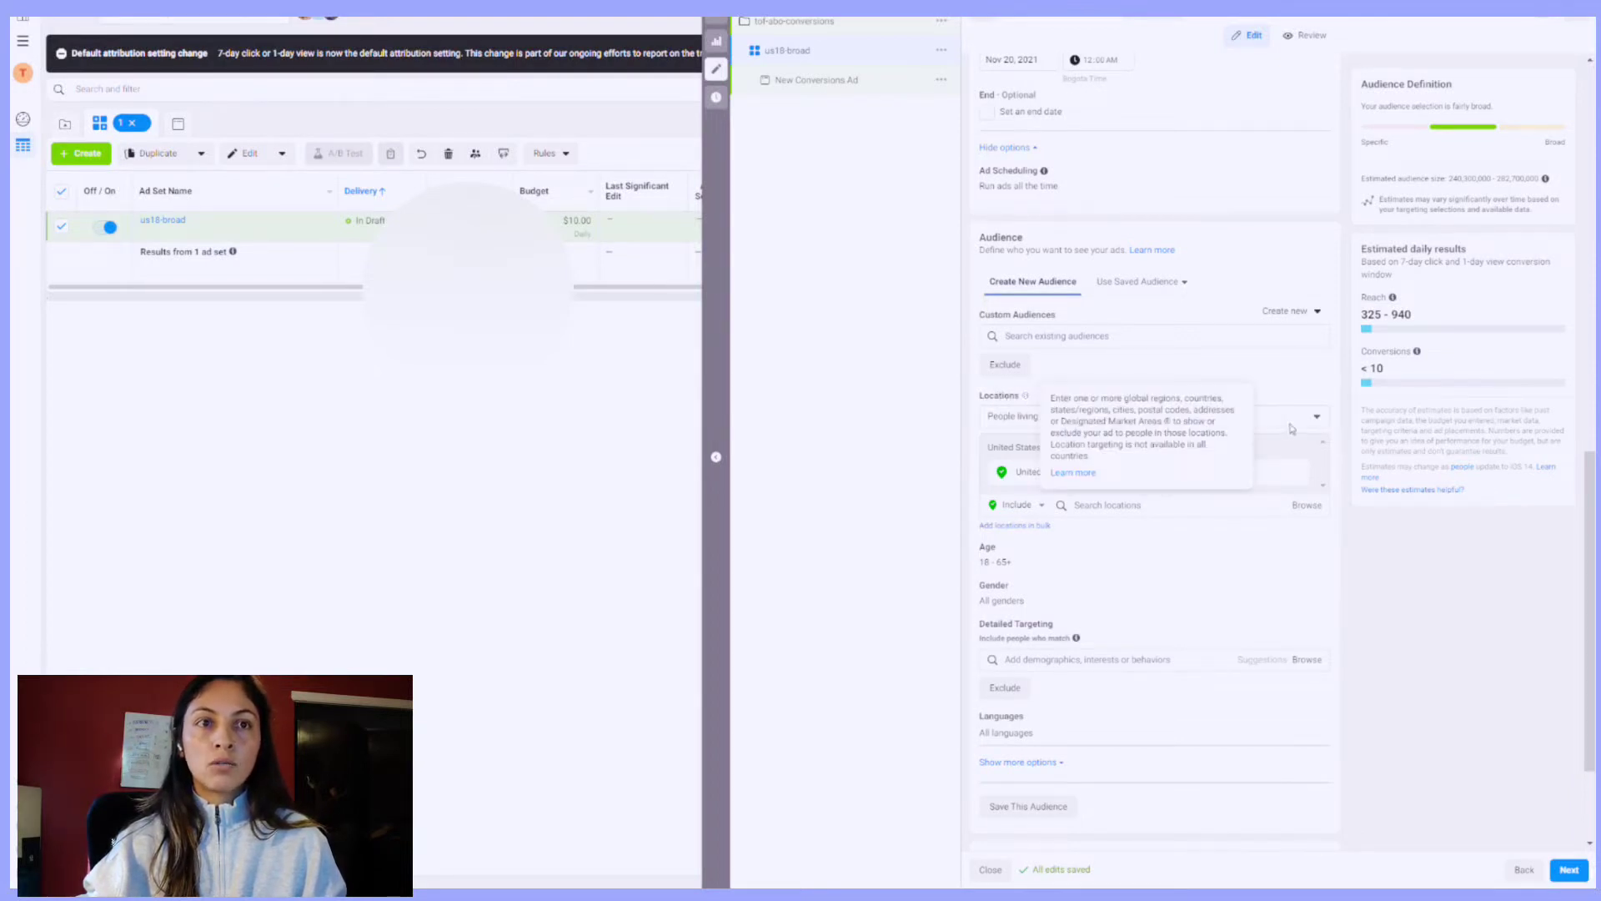
pyautogui.click(1317, 417)
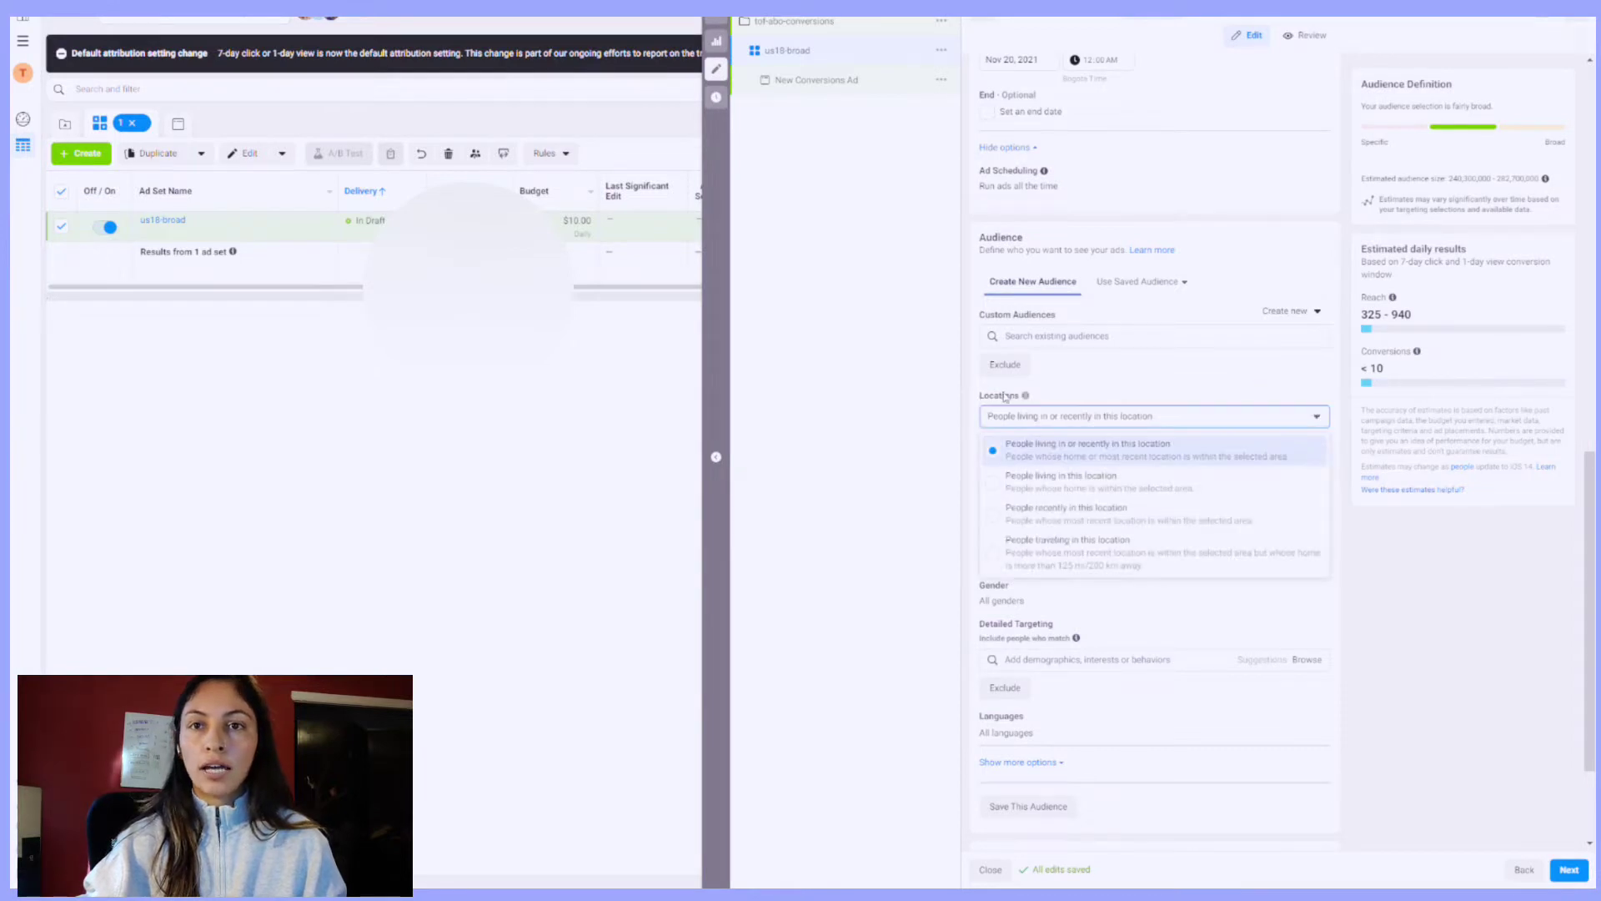
pyautogui.click(993, 483)
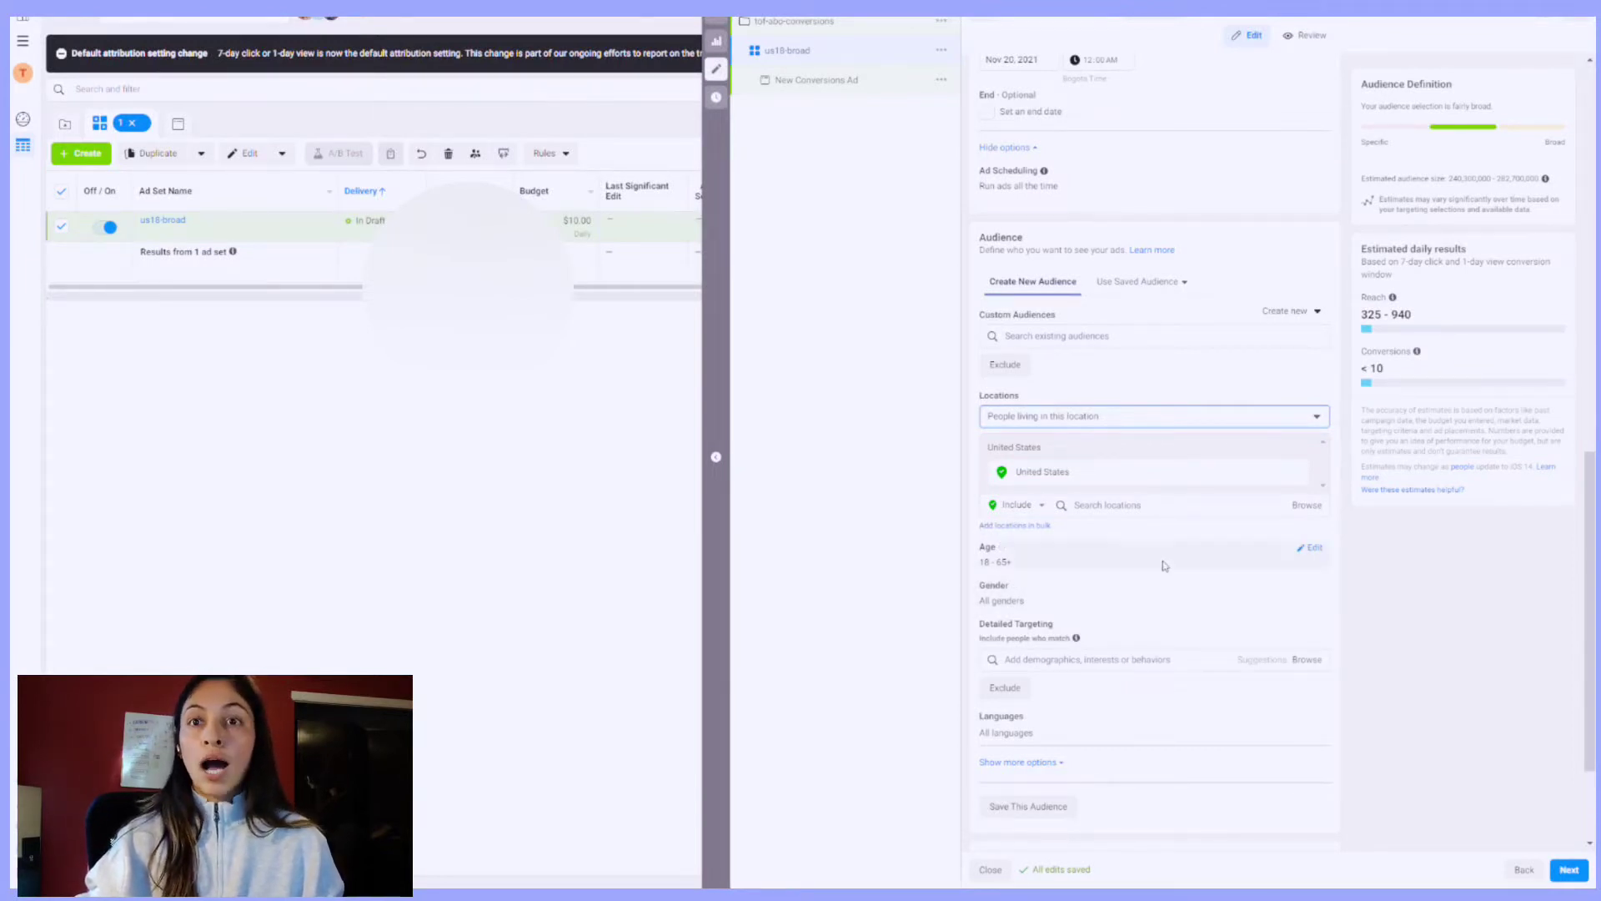
# Step: Check the remaining audience settings, keep Automatic Placements, and proceed to the ad settings
pyautogui.scroll(-1, 1143, 554)
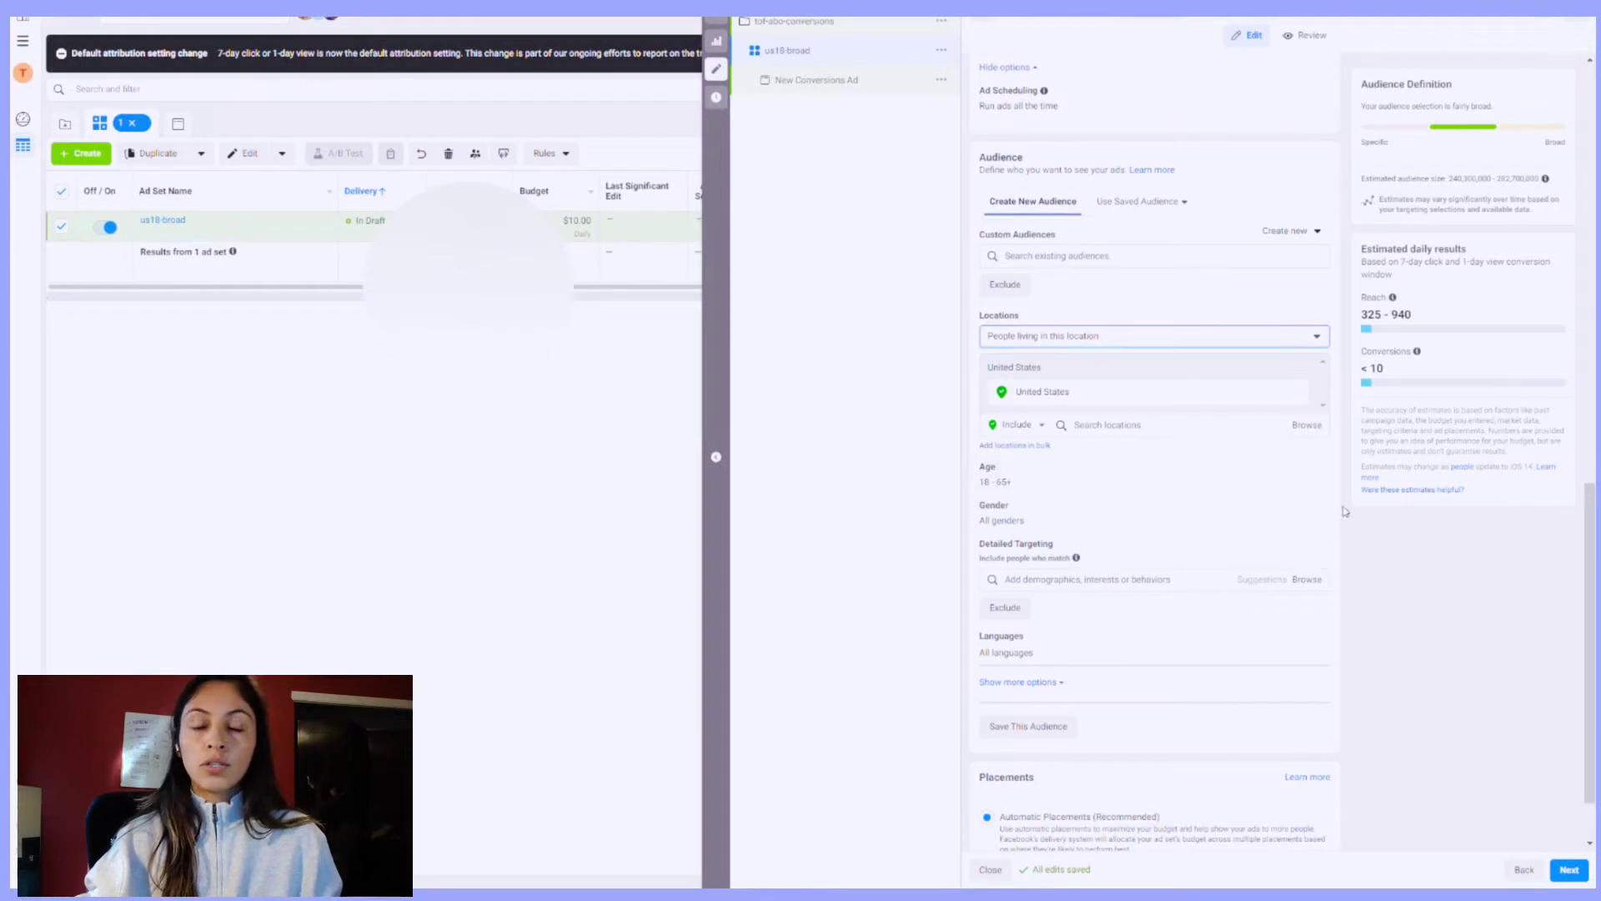
pyautogui.scroll(-1, 1250, 534)
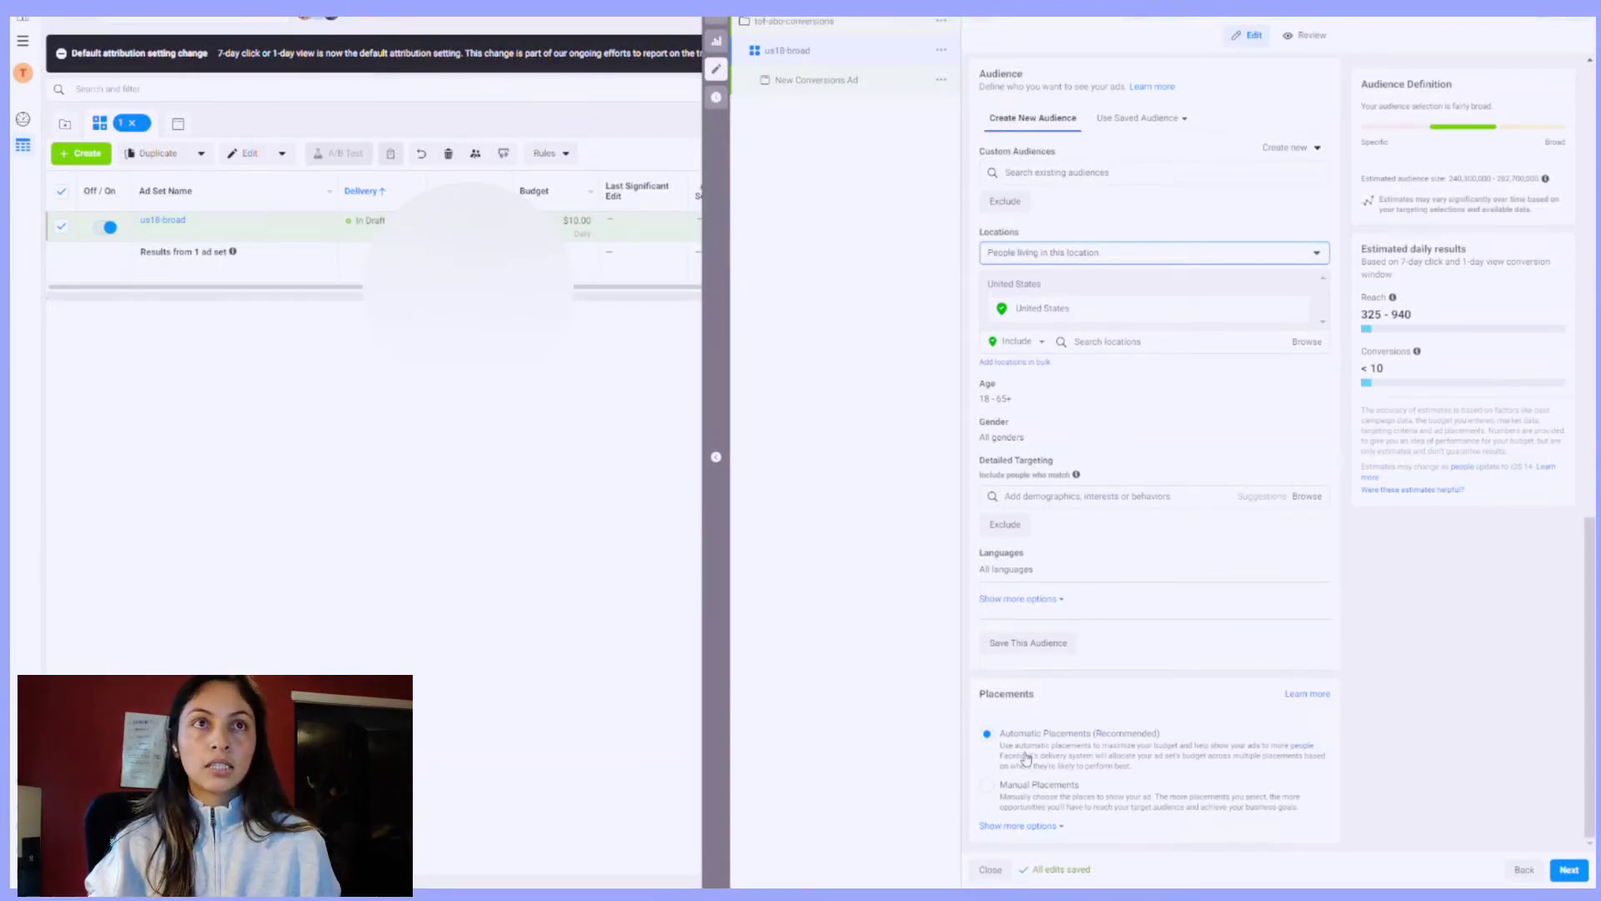
pyautogui.click(1578, 870)
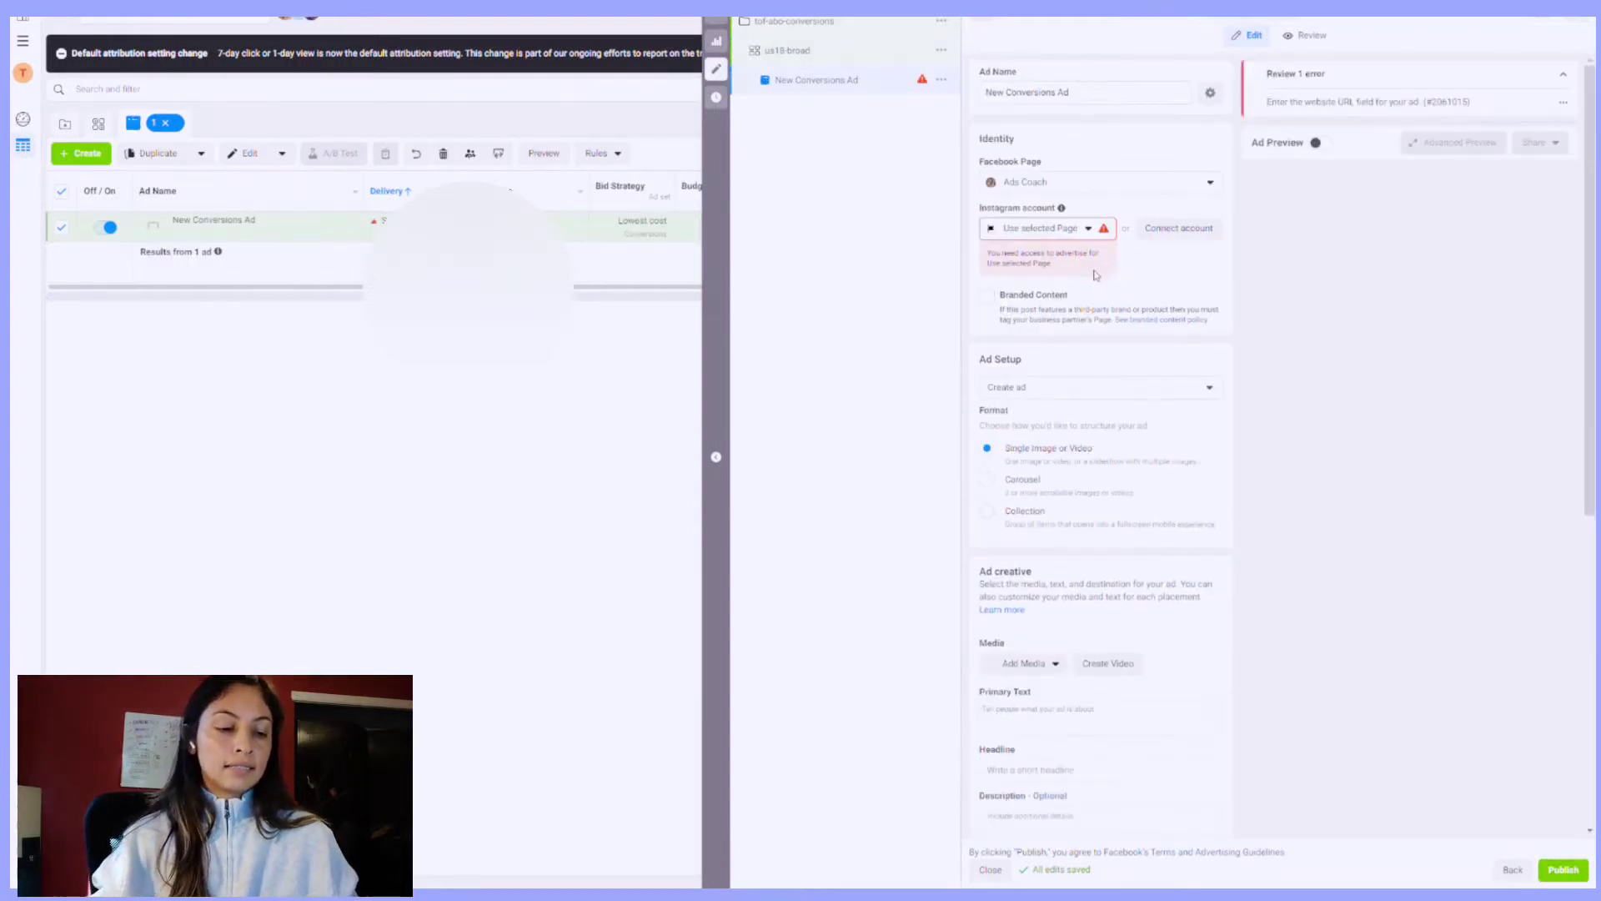
# Step: Rename the ad as ebook-ad1-blue-backgroud and select the available Instagram account in place of the selected Page
pyautogui.click(1087, 99)
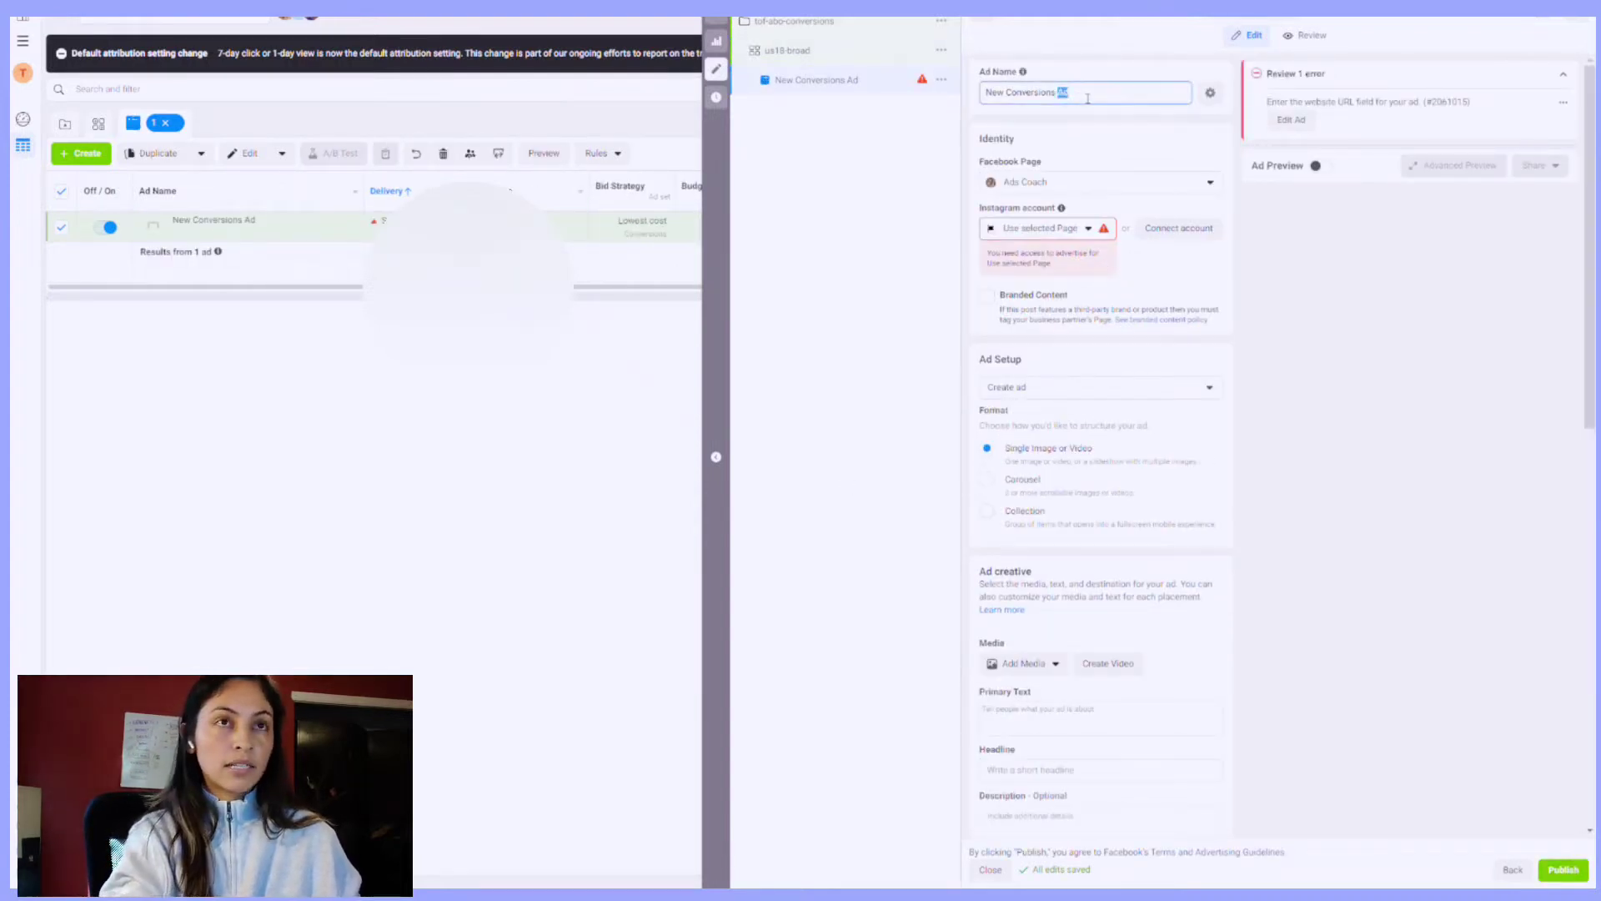
pyautogui.hotkey('ctrl', 'a')
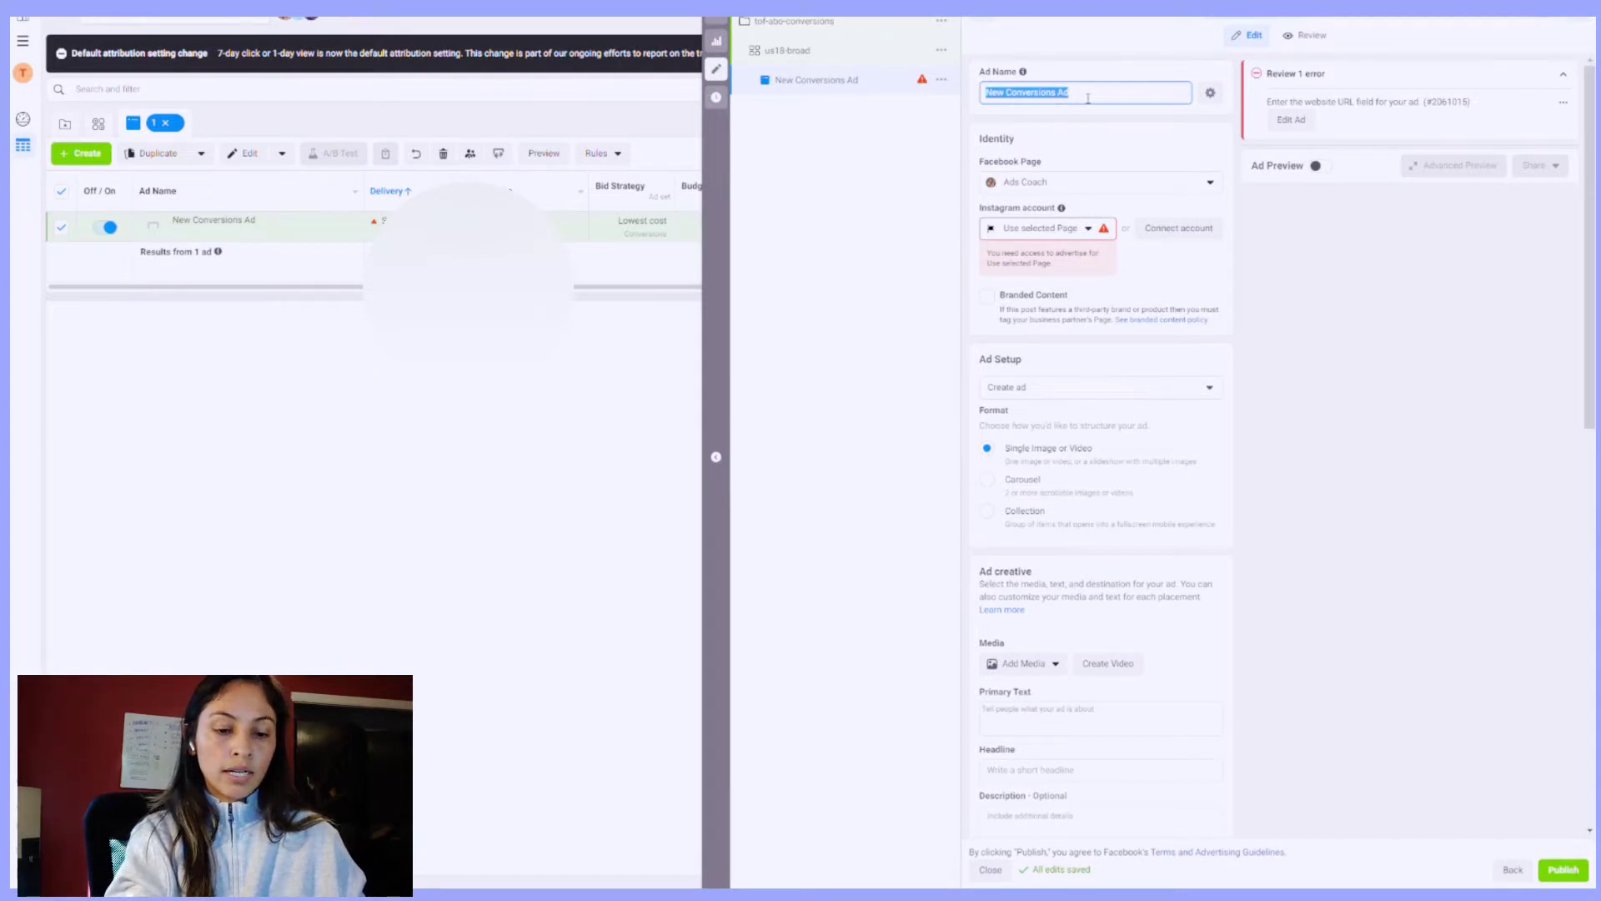
pyautogui.write('a')
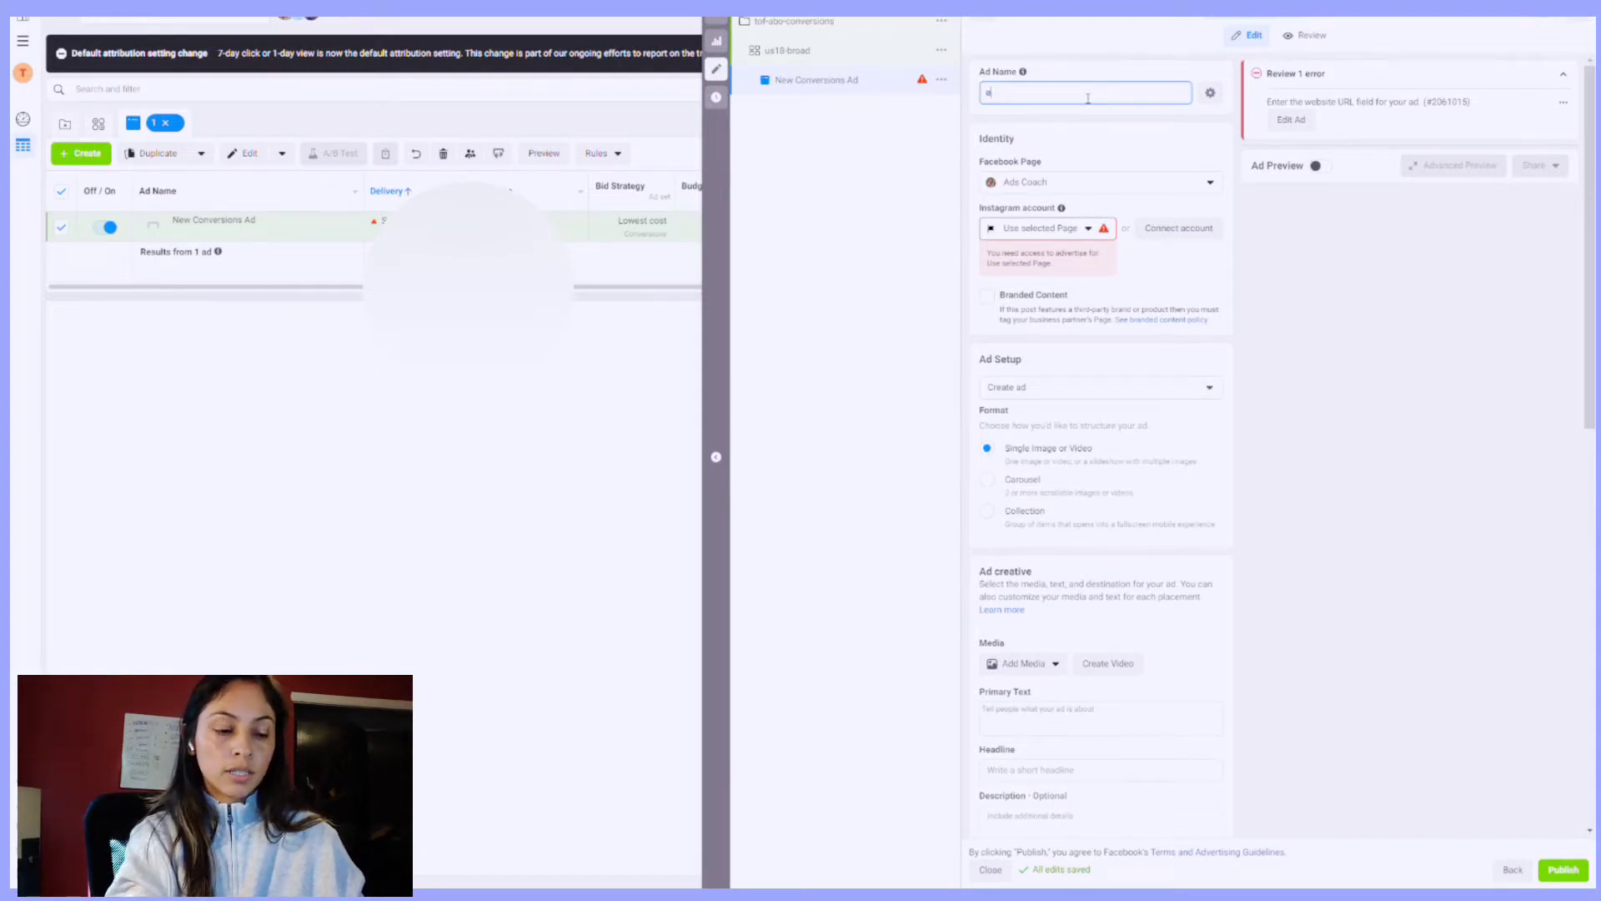
pyautogui.write('book-ad1-blue')
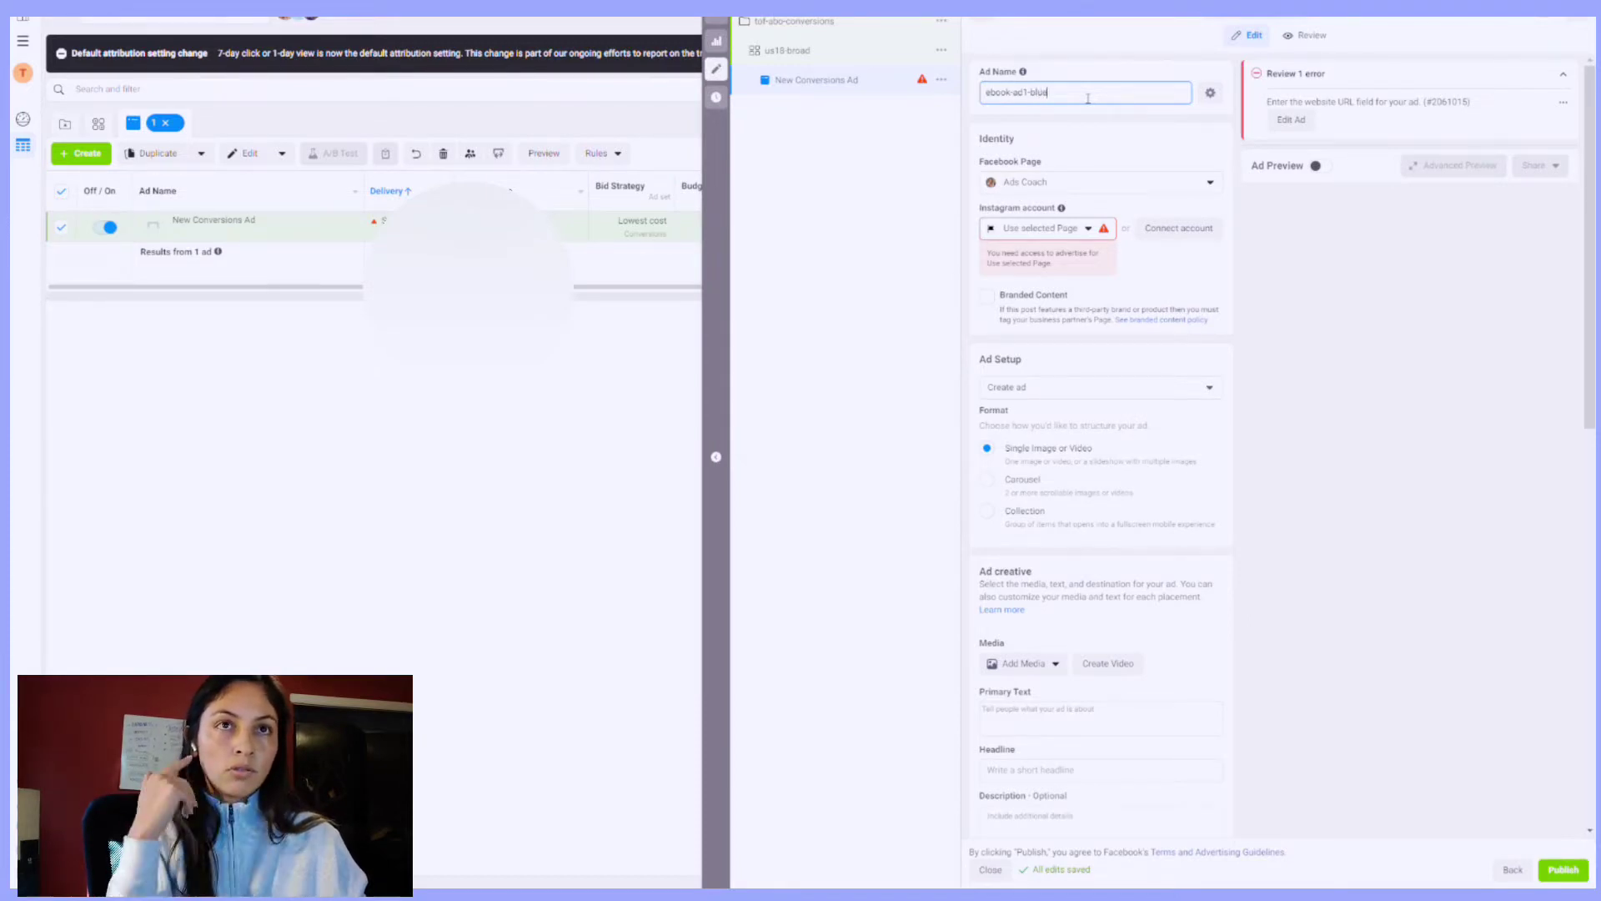
pyautogui.write('-back')
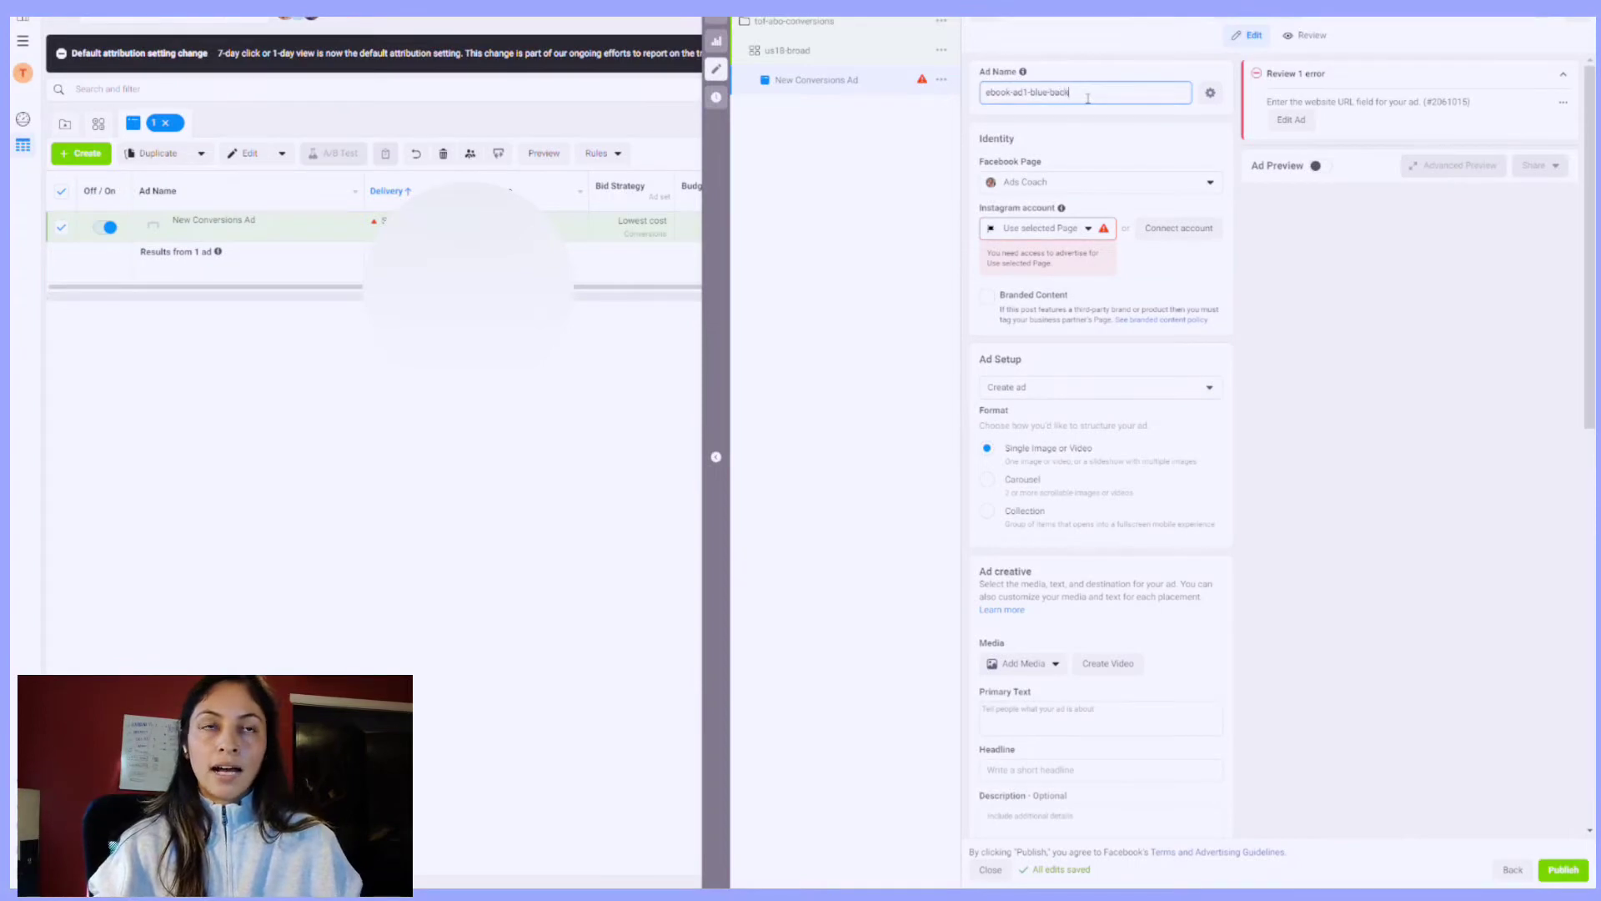
pyautogui.write('groun')
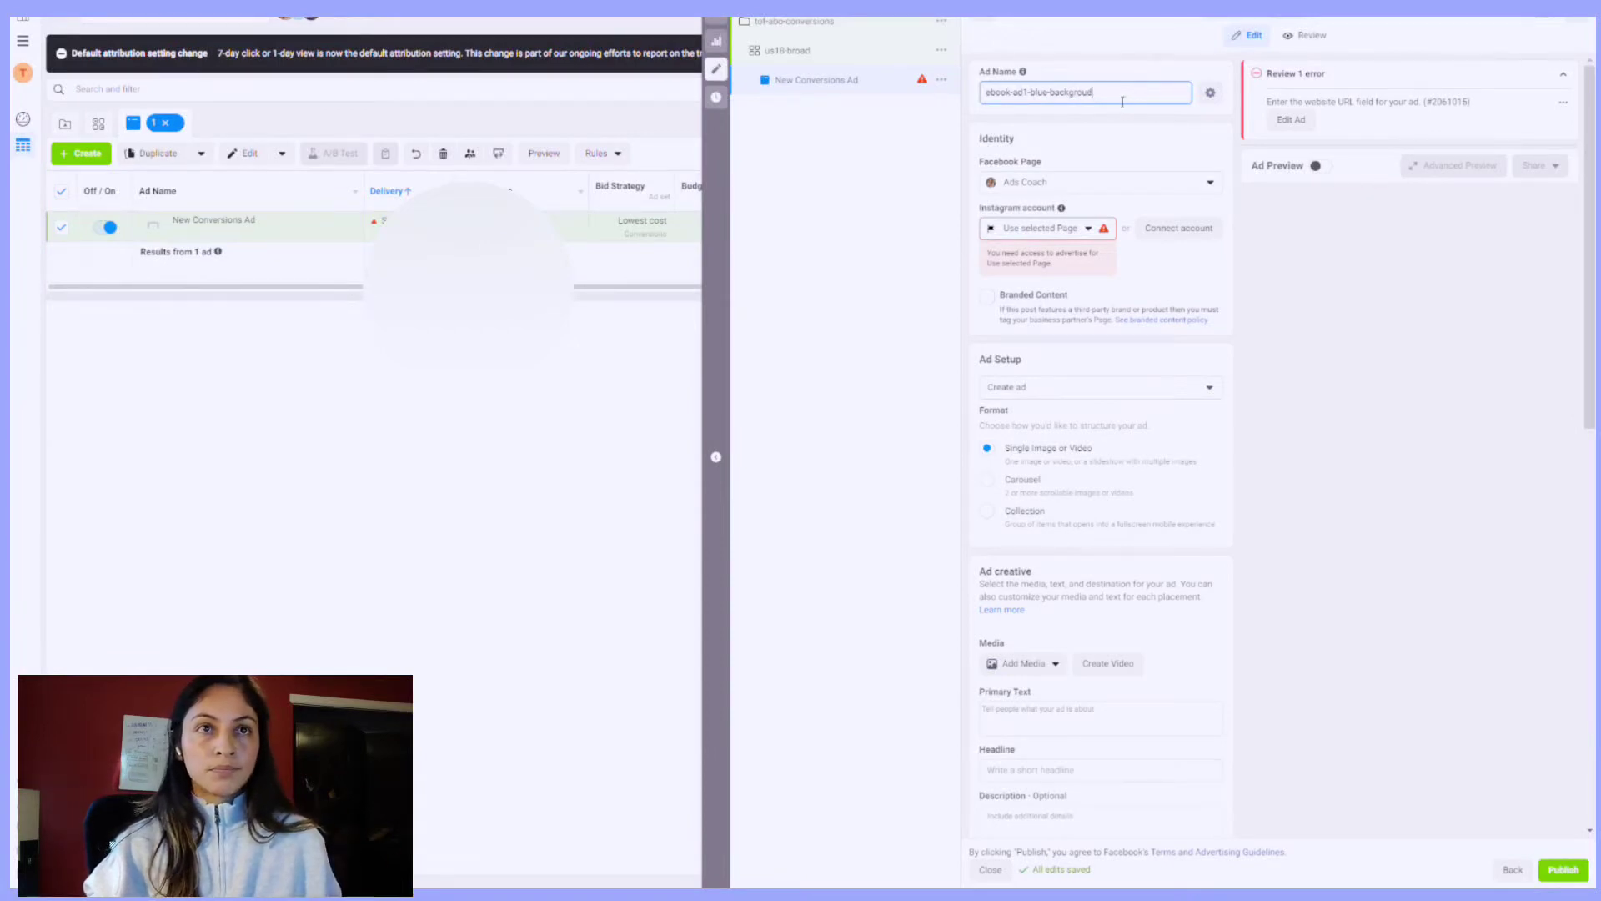
pyautogui.click(1076, 236)
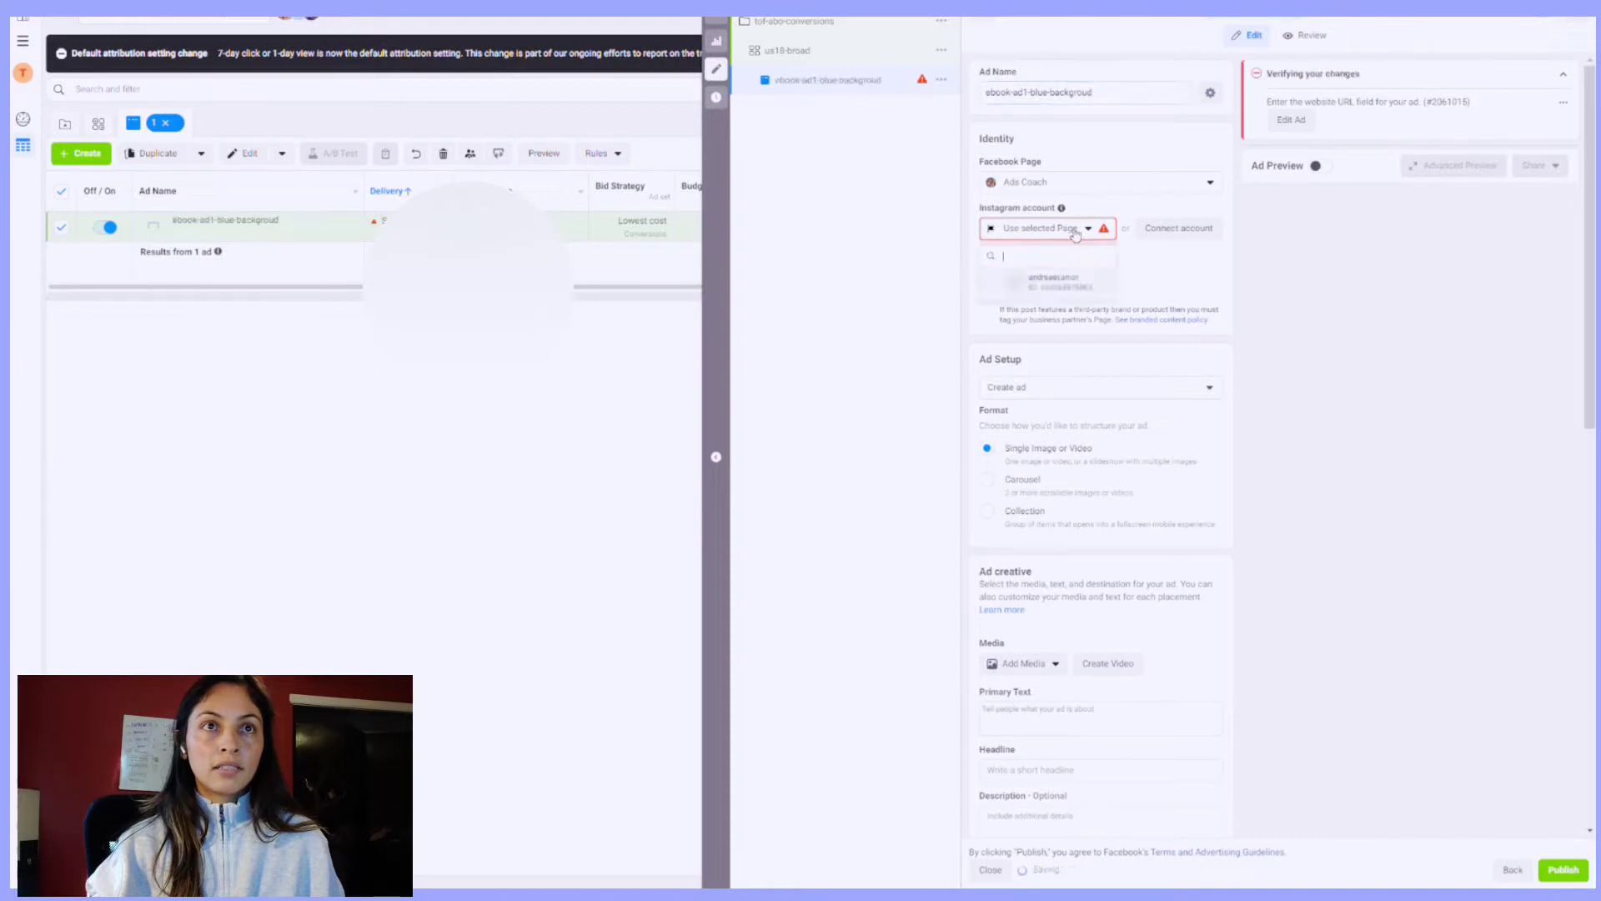
pyautogui.click(1068, 282)
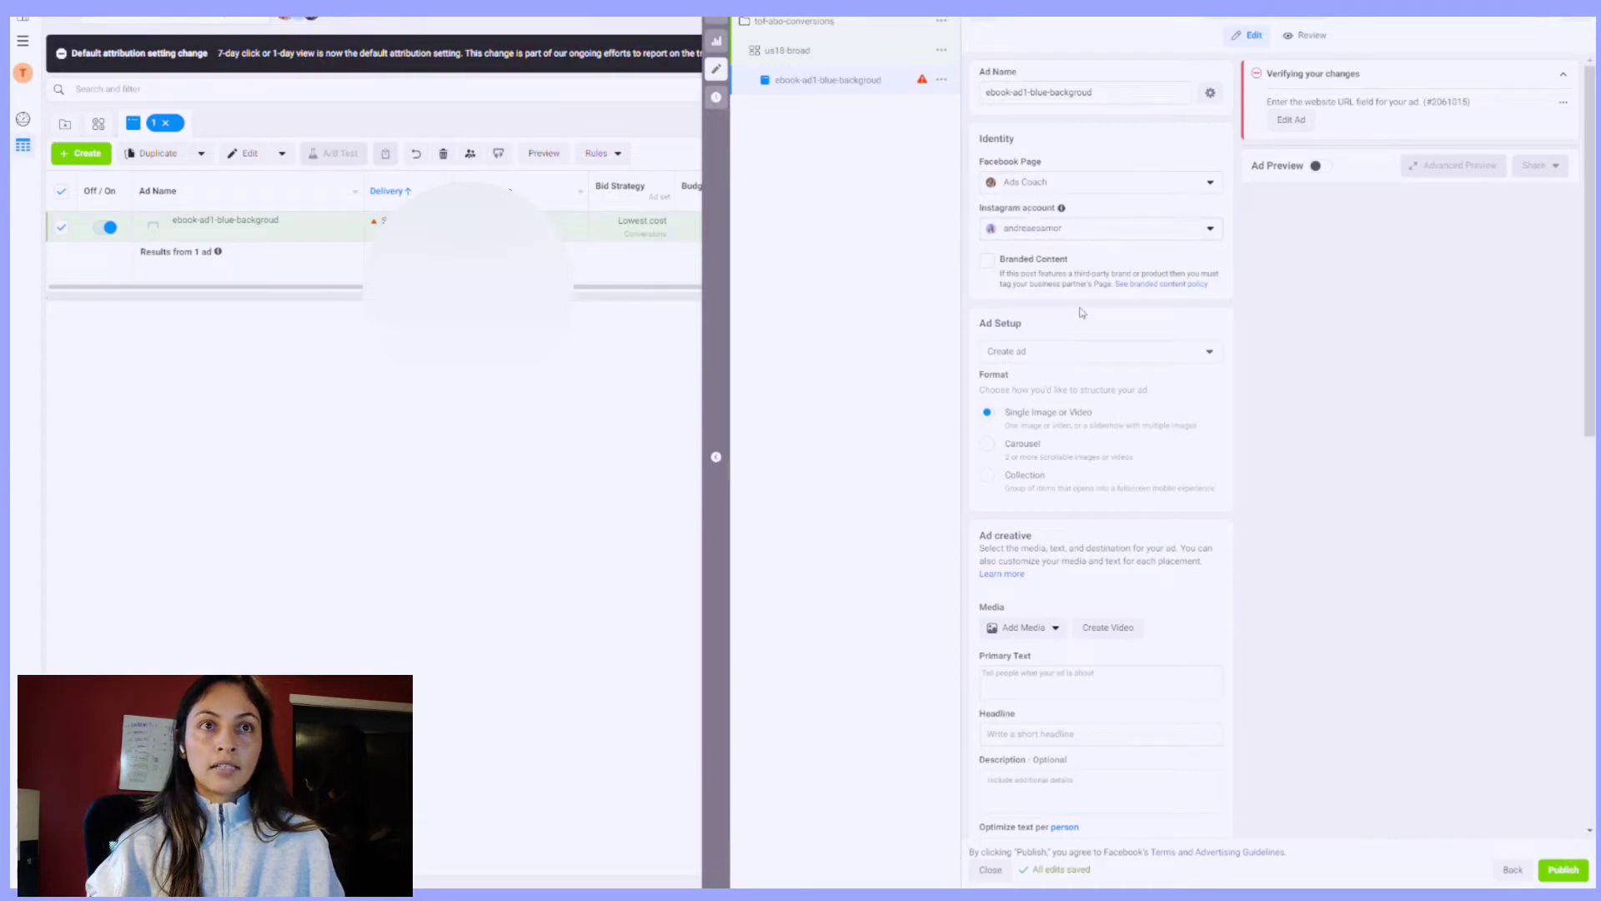
# Step: Review the ad's format, media choices, primary text, headline, call to action, destination and tracking settings
pyautogui.scroll(-3, 1081, 317)
pyautogui.scroll(1, 1082, 320)
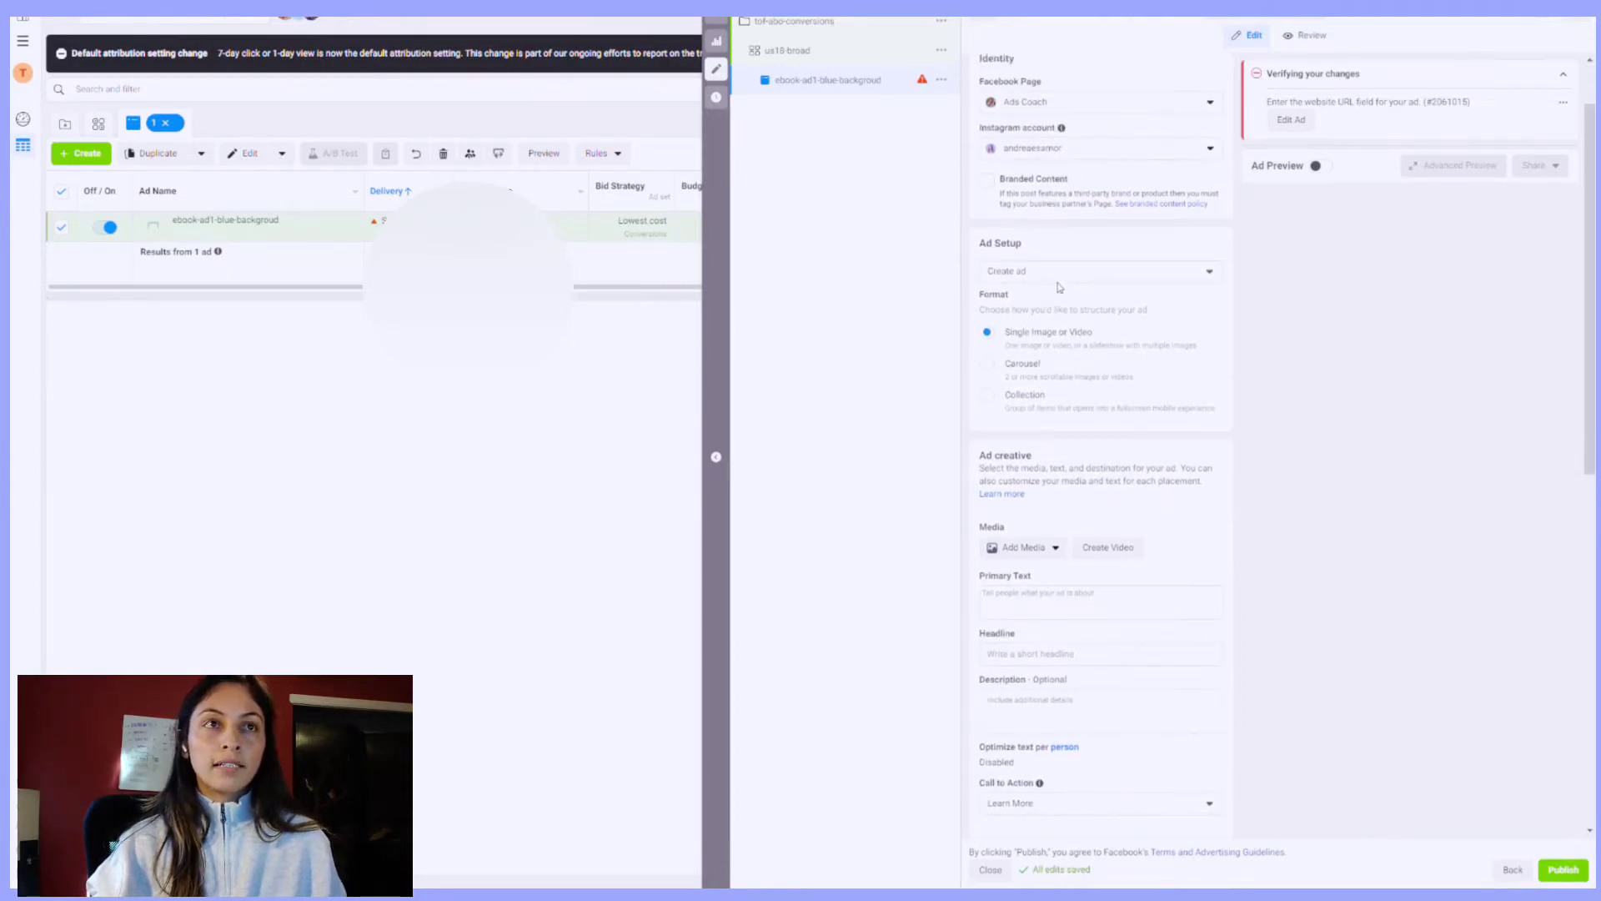
pyautogui.scroll(-2, 1047, 318)
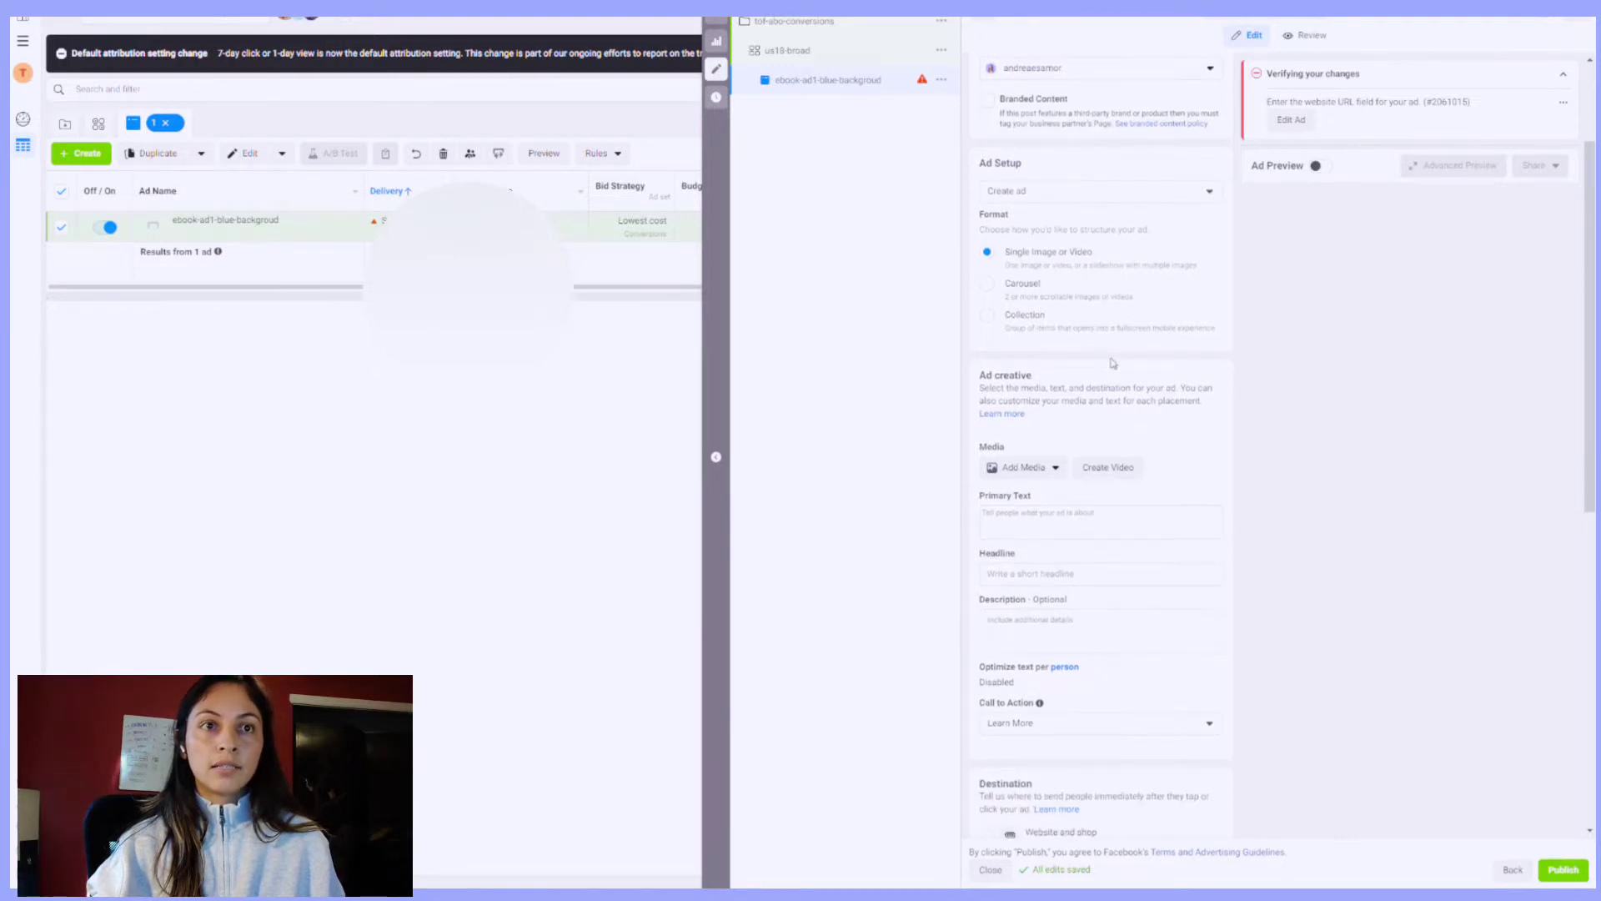
pyautogui.scroll(-4, 1112, 359)
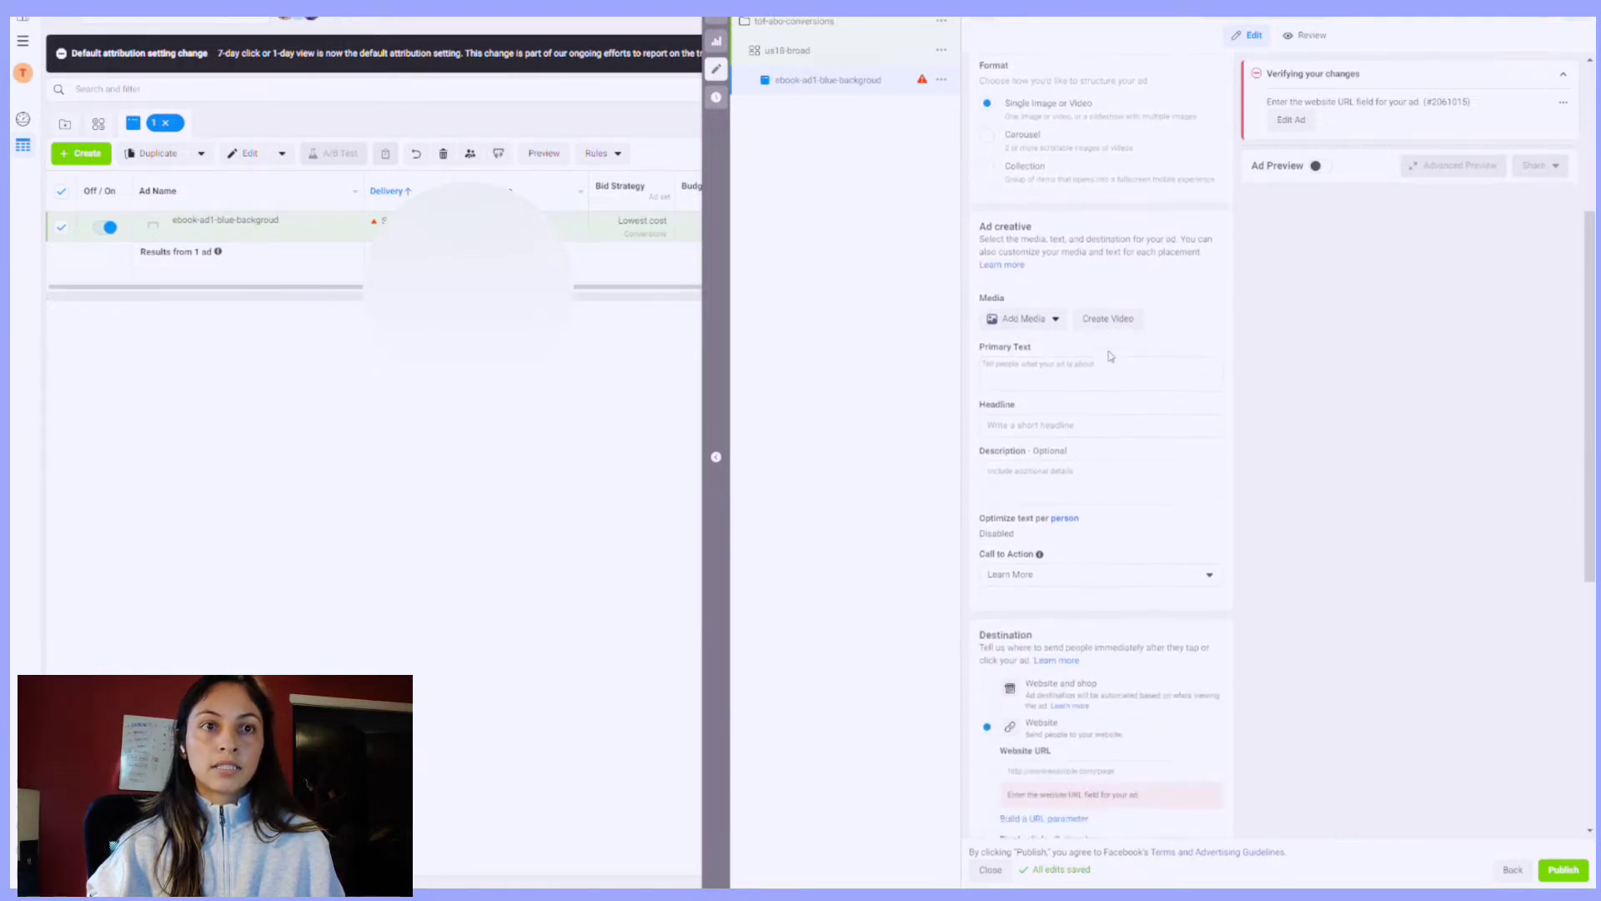
pyautogui.click(1052, 314)
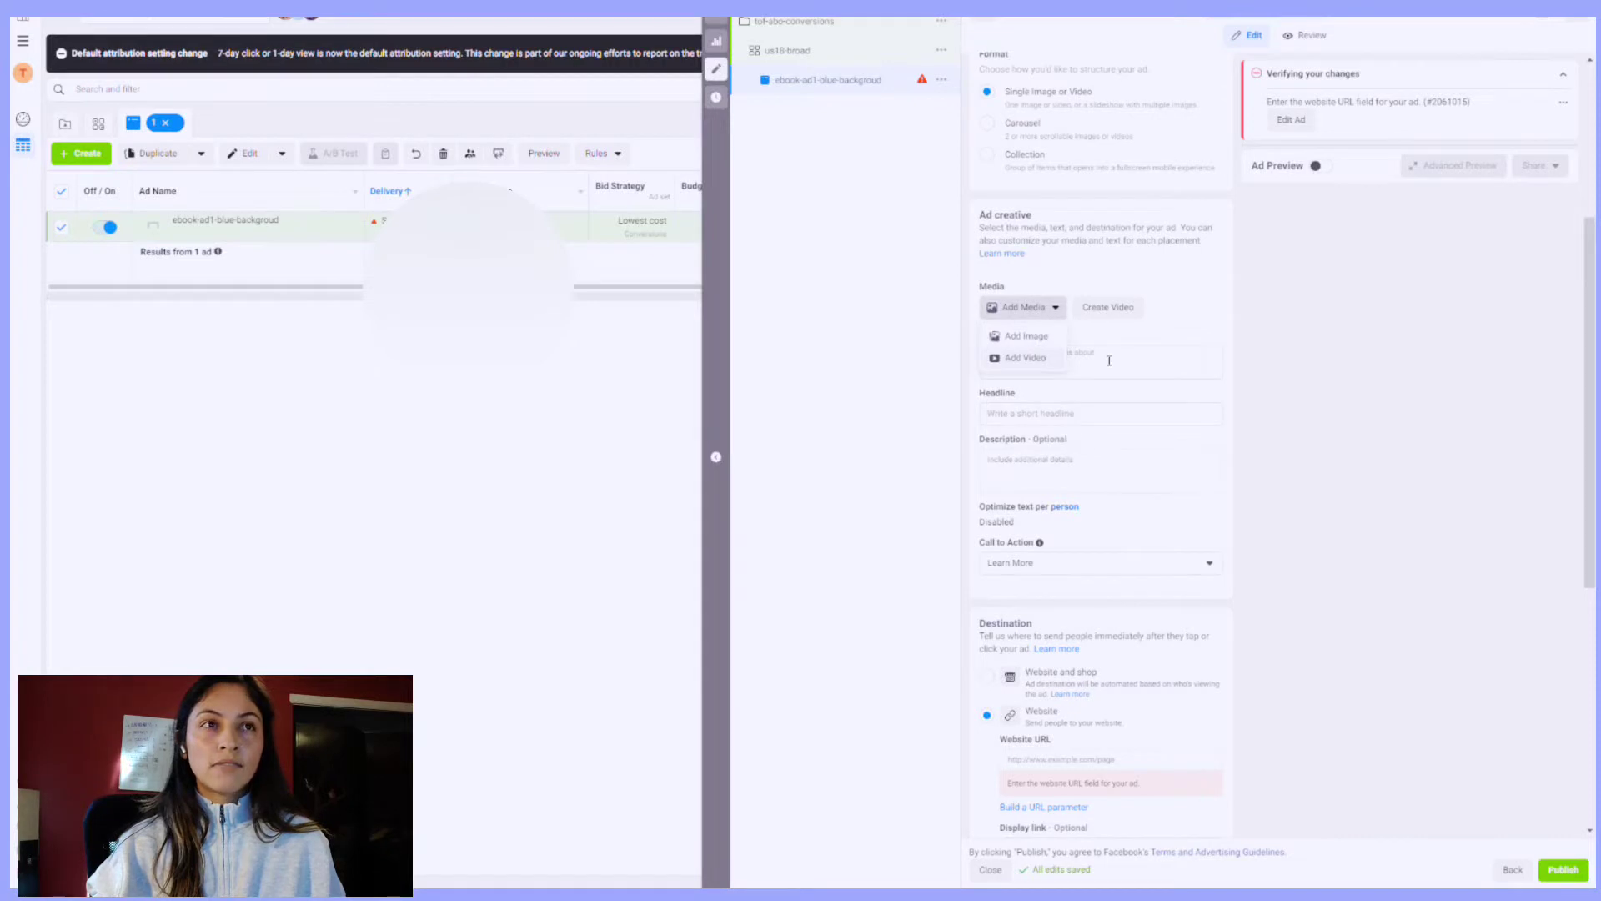
pyautogui.scroll(-2, 1106, 360)
pyautogui.click(1100, 280)
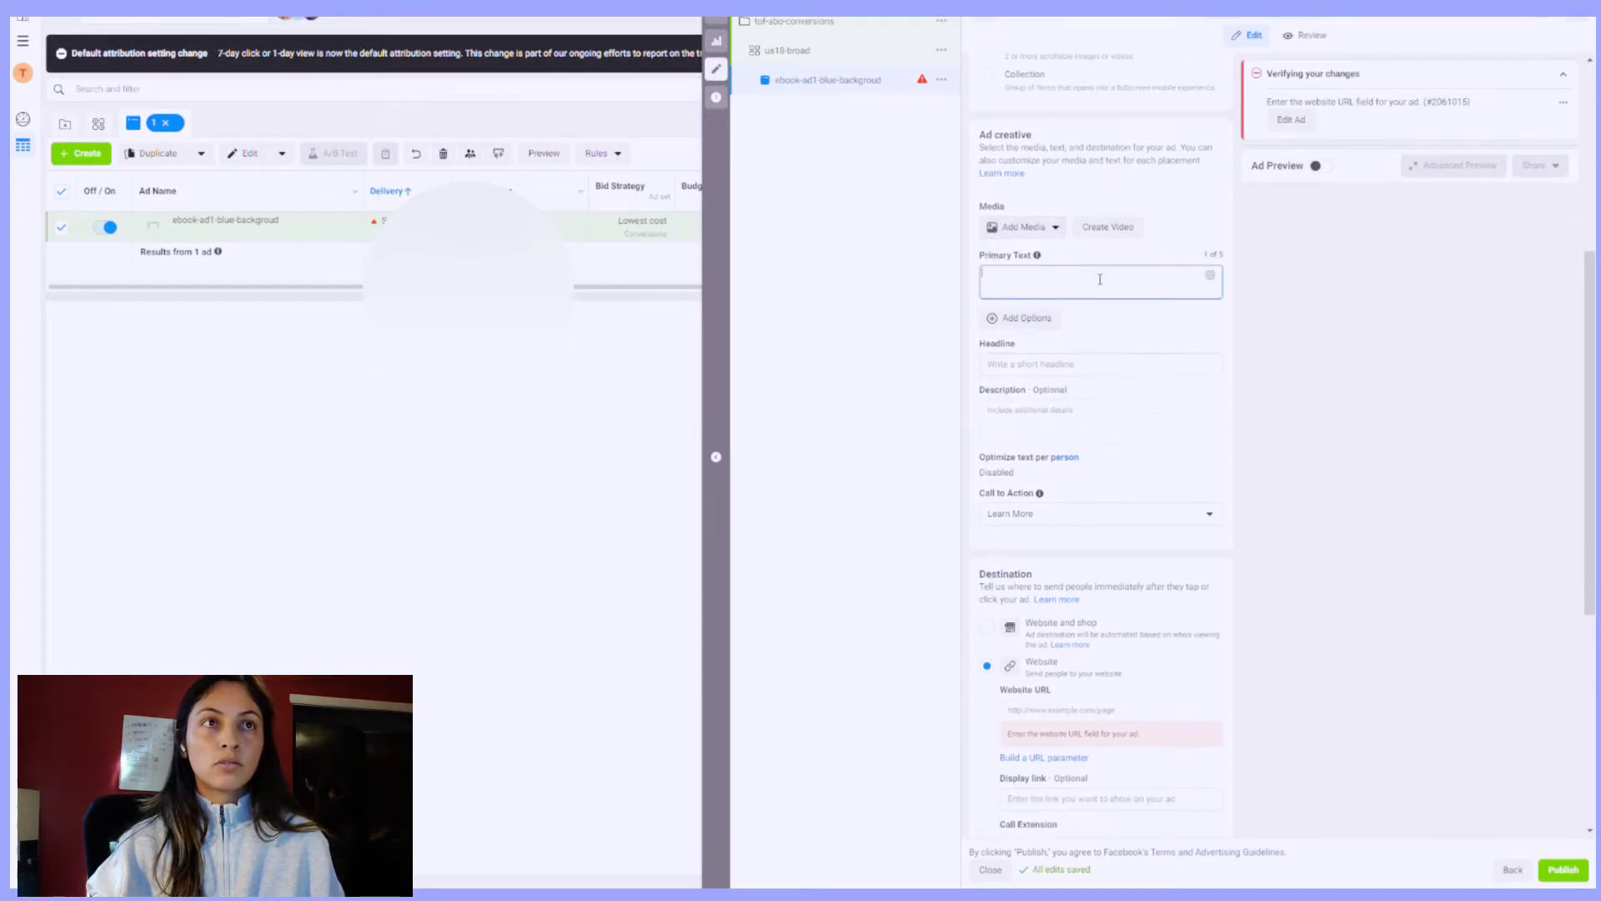
pyautogui.scroll(-5, 1101, 359)
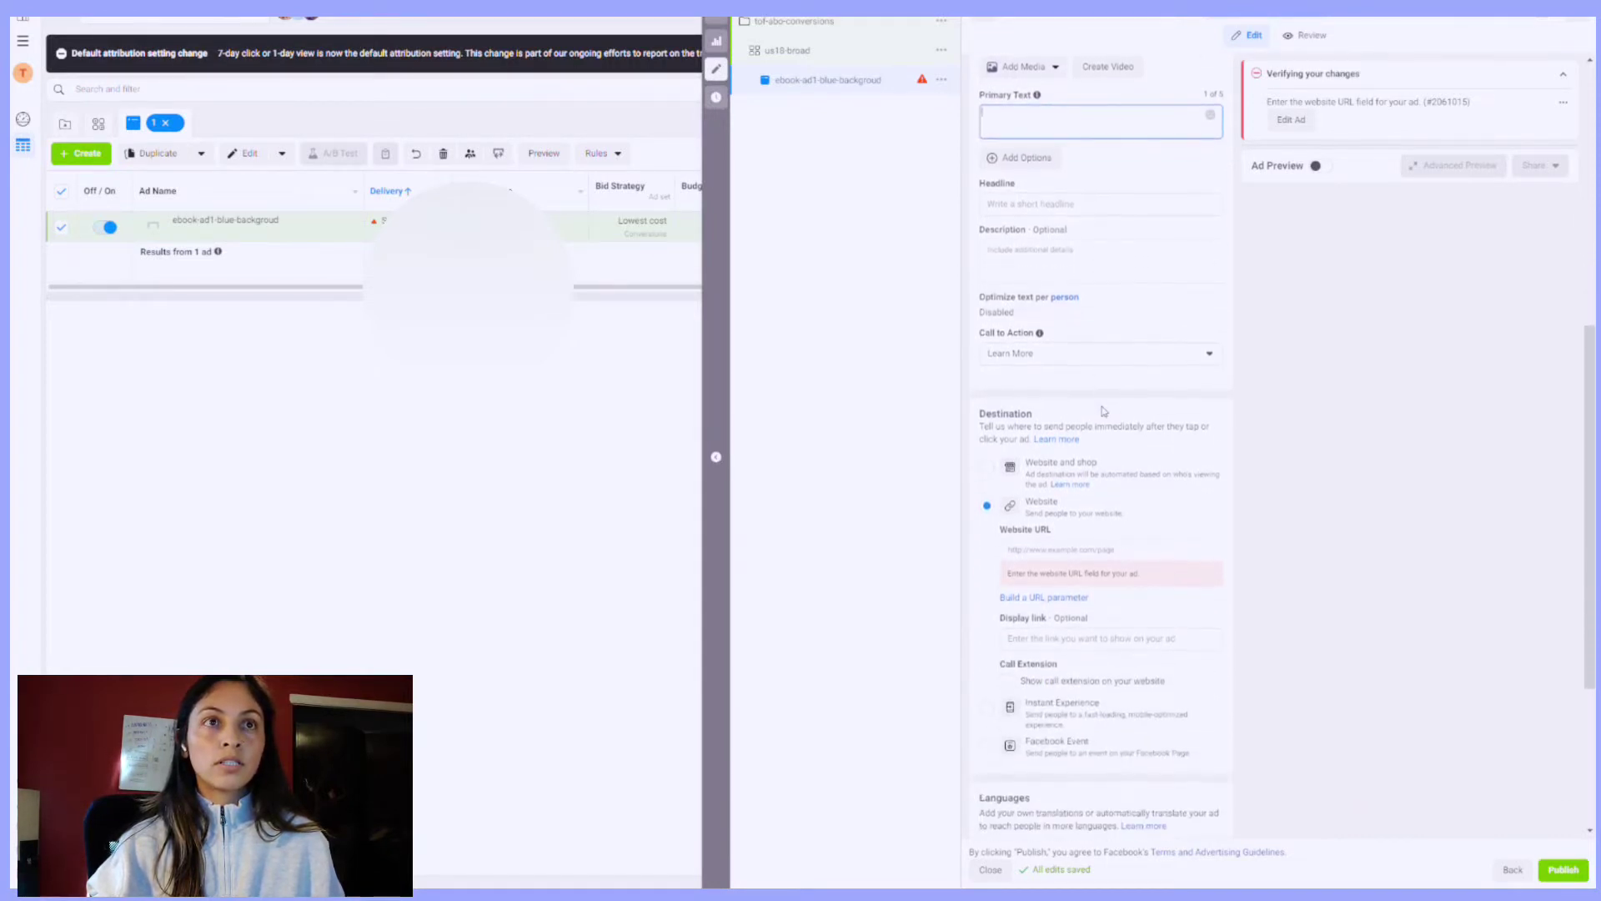
pyautogui.scroll(-1, 1103, 406)
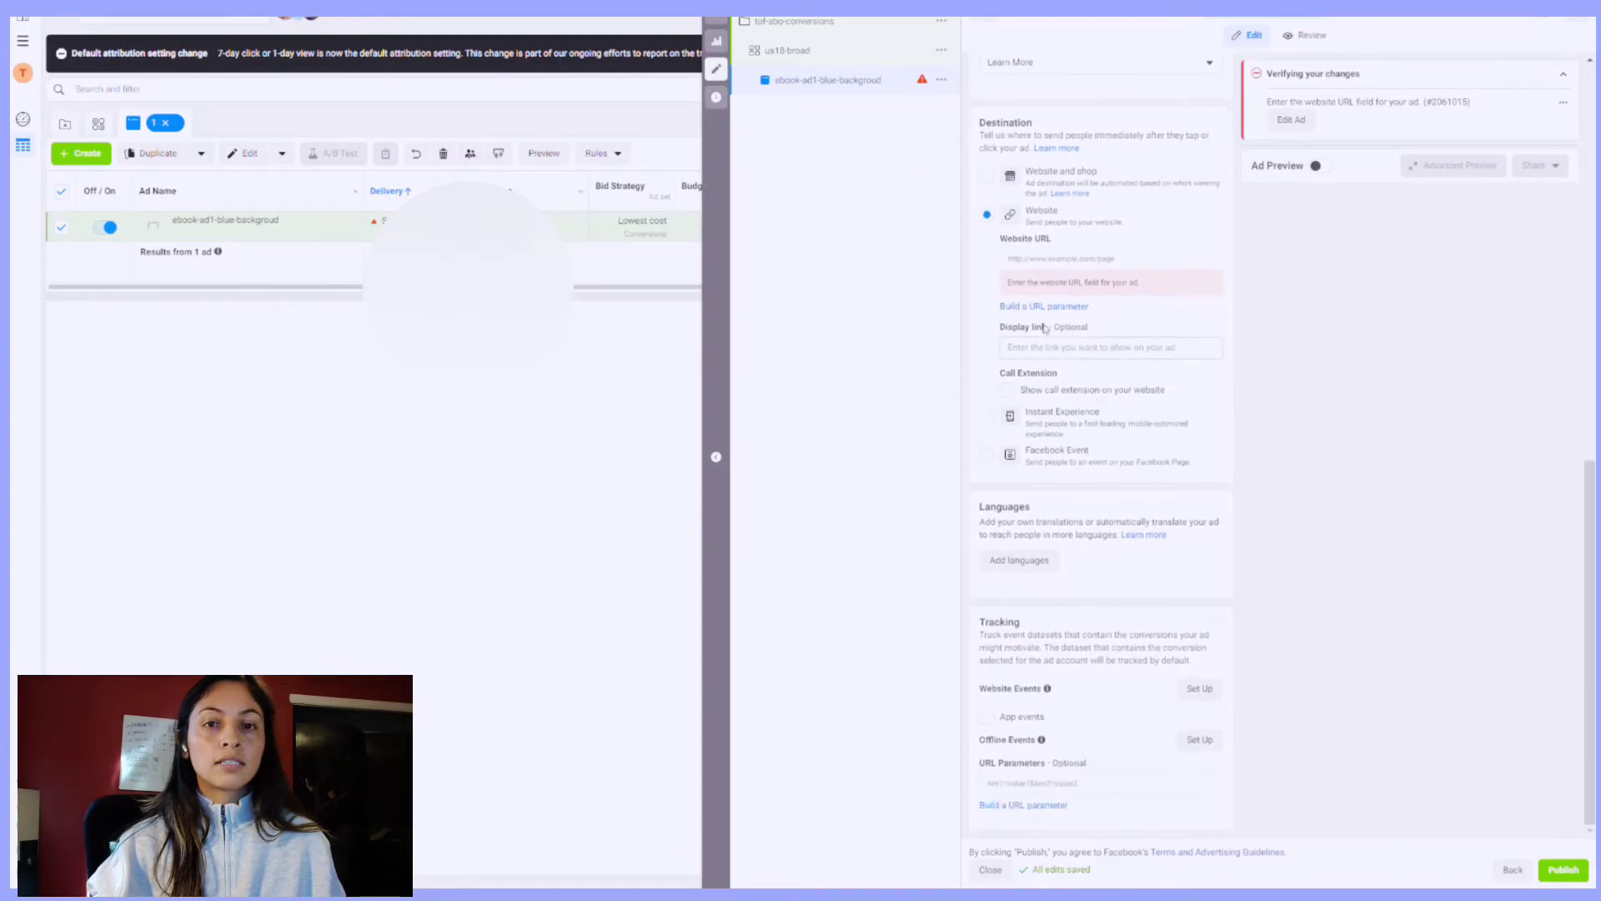
# Step: Check the actions available for the ad and re-examine its creative, destination and URL parameter fields
pyautogui.click(940, 80)
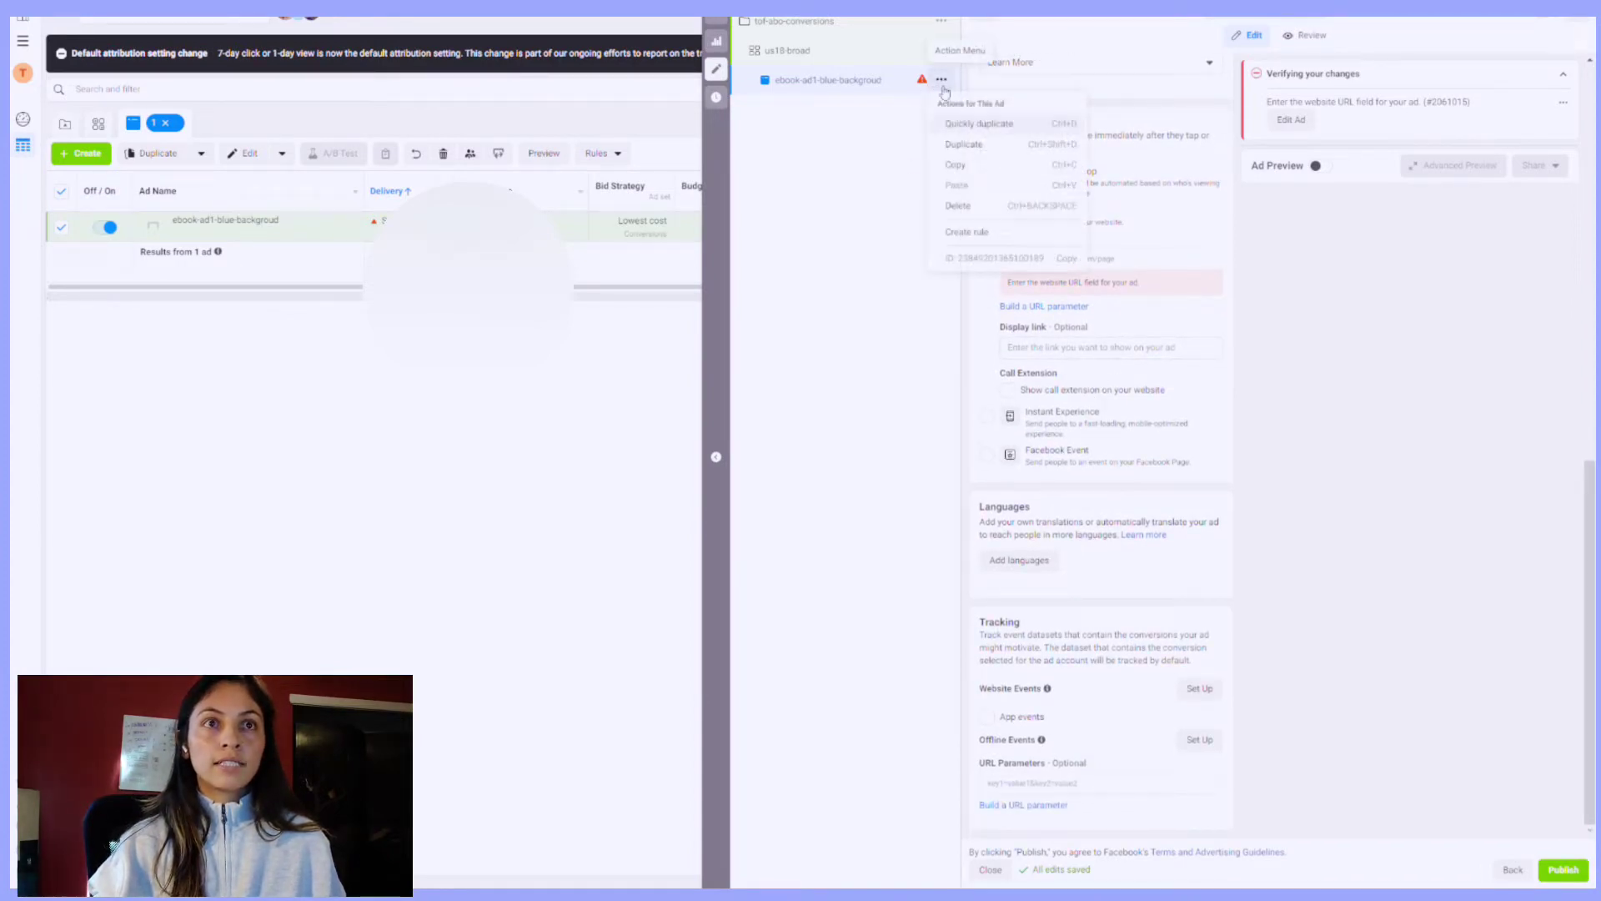
pyautogui.click(860, 220)
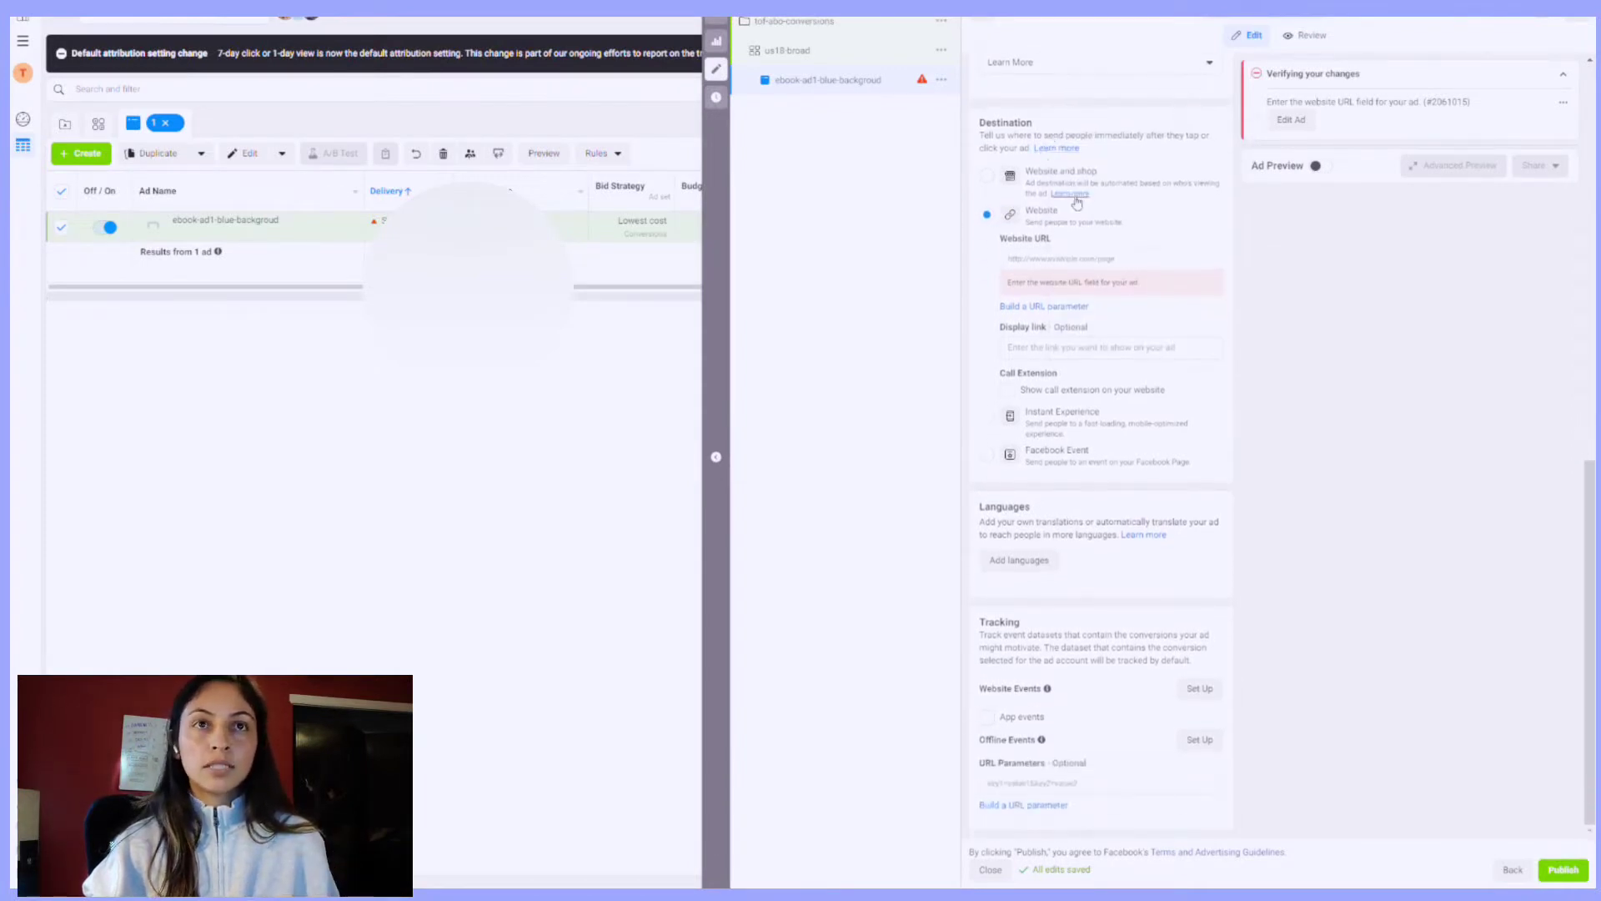
pyautogui.scroll(5, 1077, 203)
pyautogui.click(1014, 225)
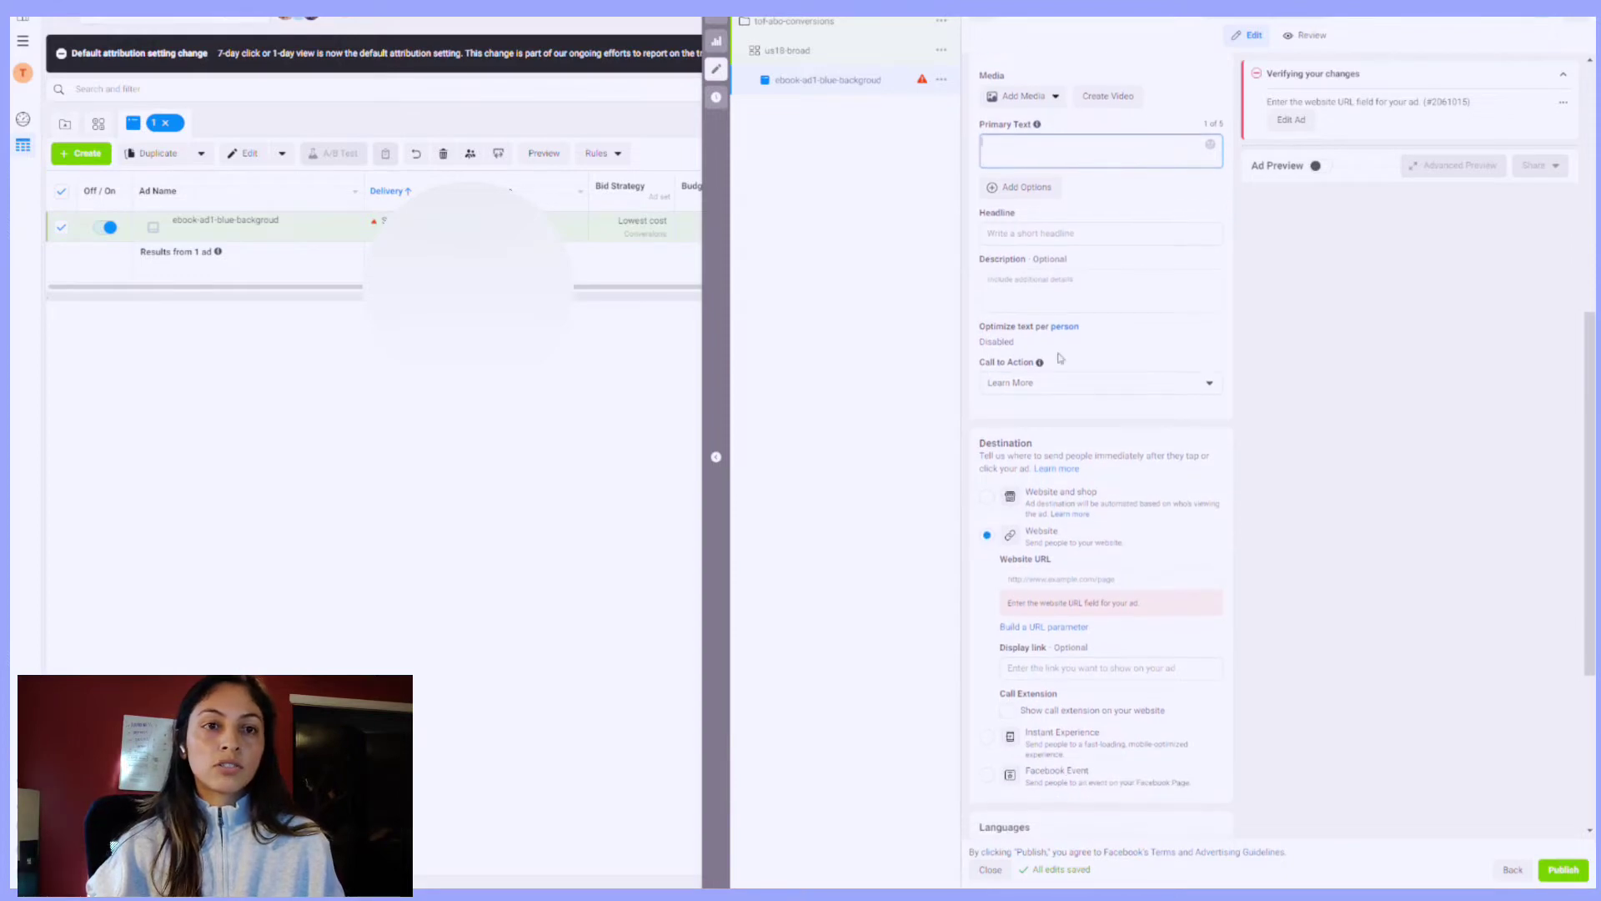
pyautogui.scroll(-2, 1080, 584)
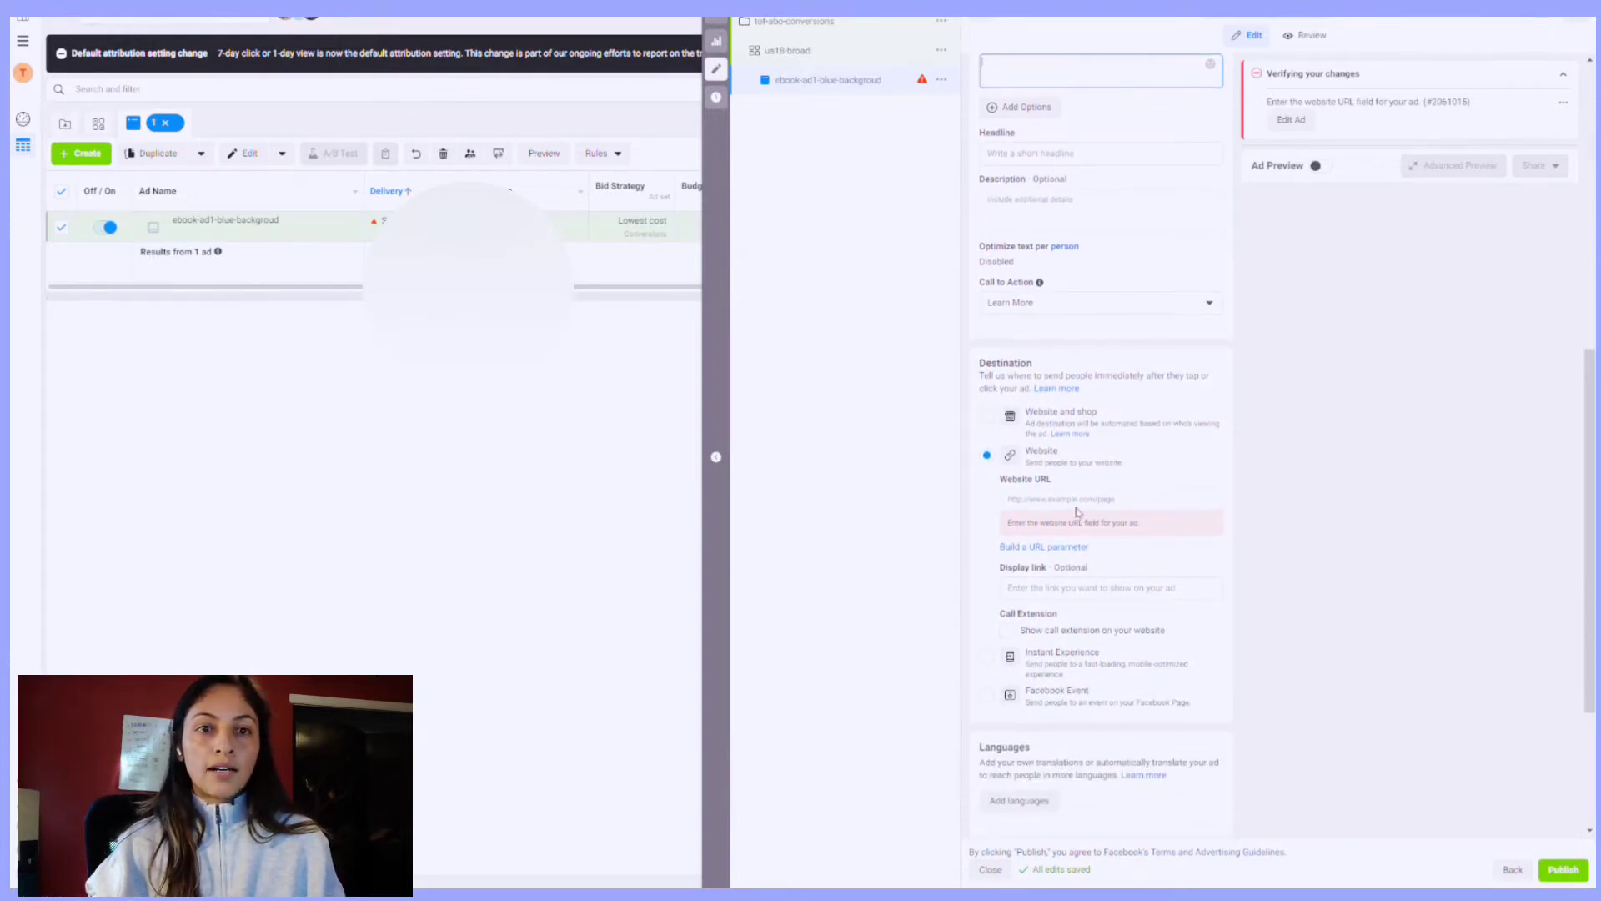
pyautogui.scroll(-1, 1089, 592)
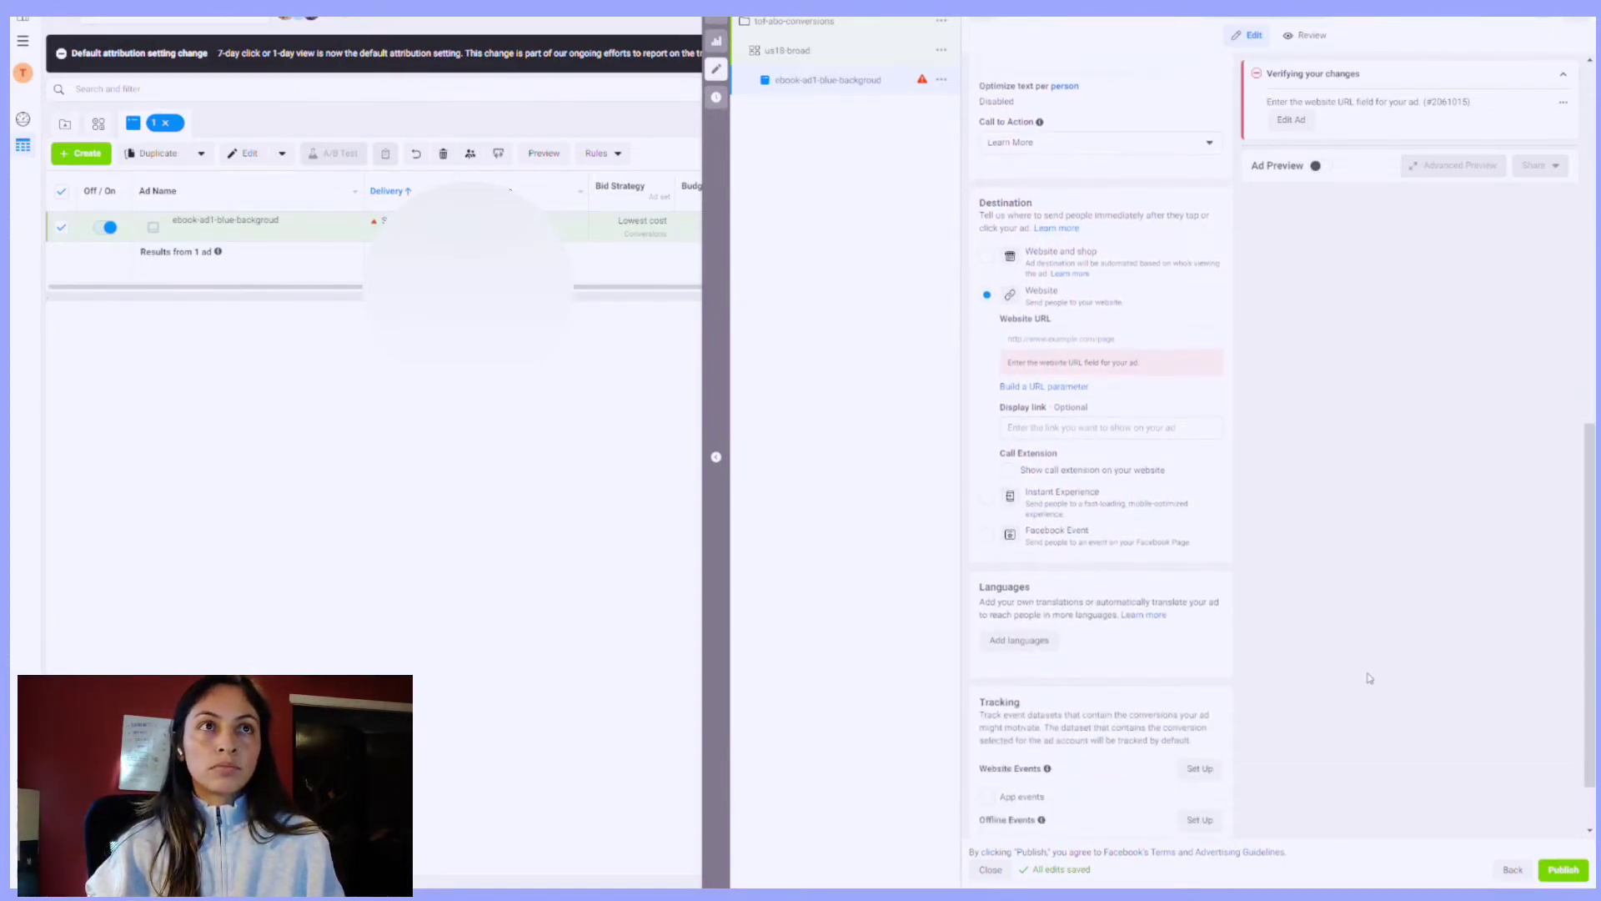
pyautogui.scroll(-2, 1181, 693)
pyautogui.moveTo(1063, 754)
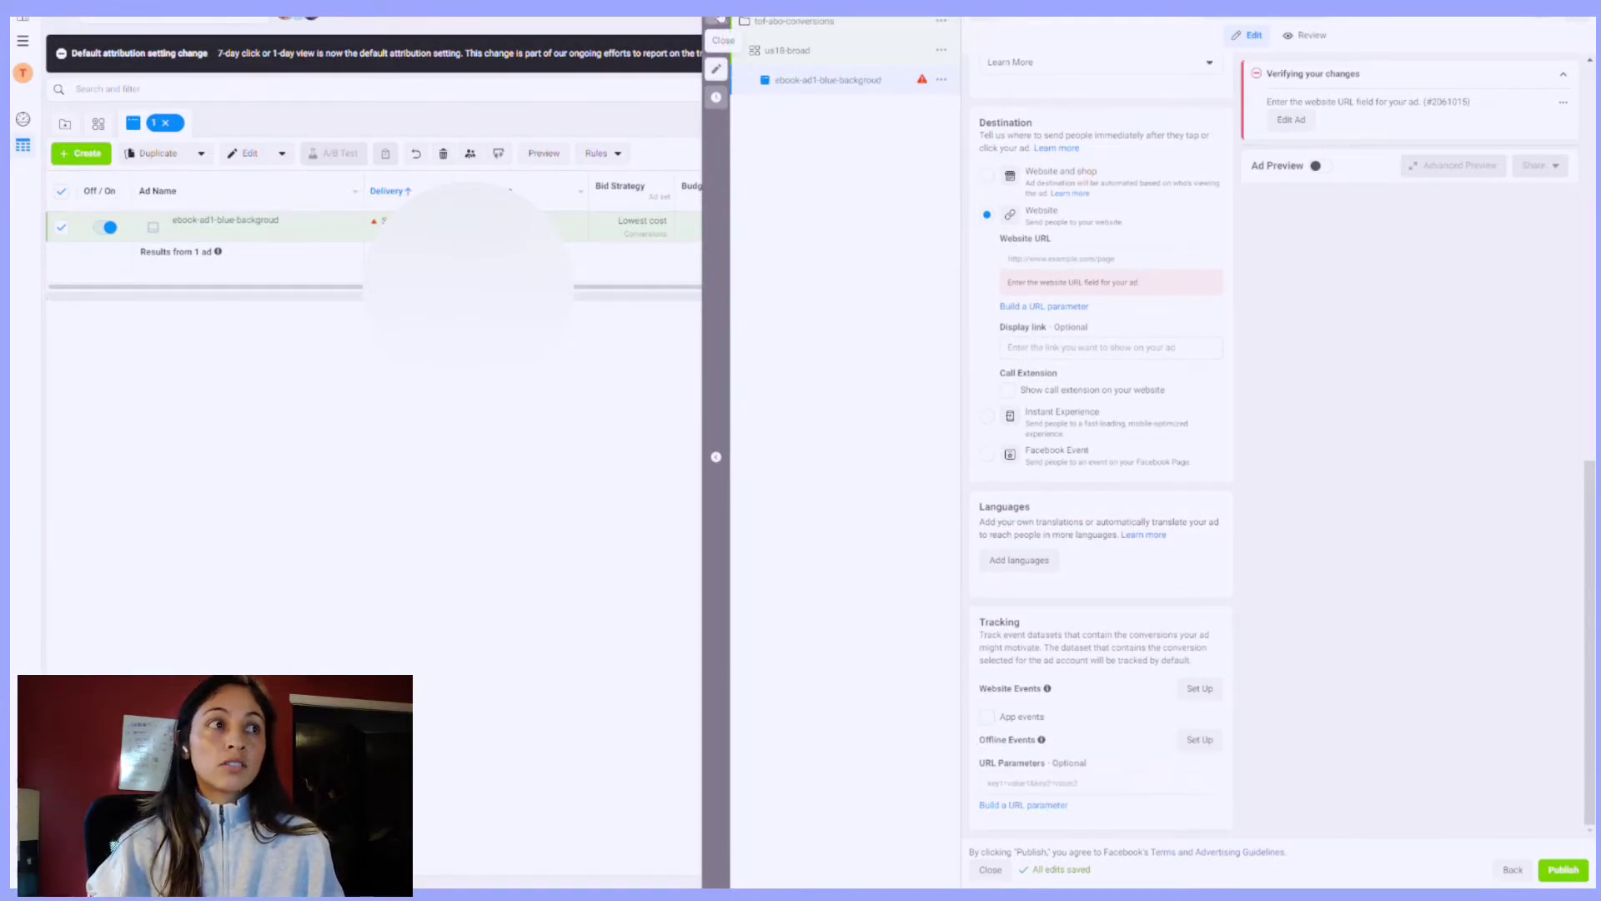
# Step: Close the ad editor and check the draft ad set and ad in their respective lists
pyautogui.click(719, 18)
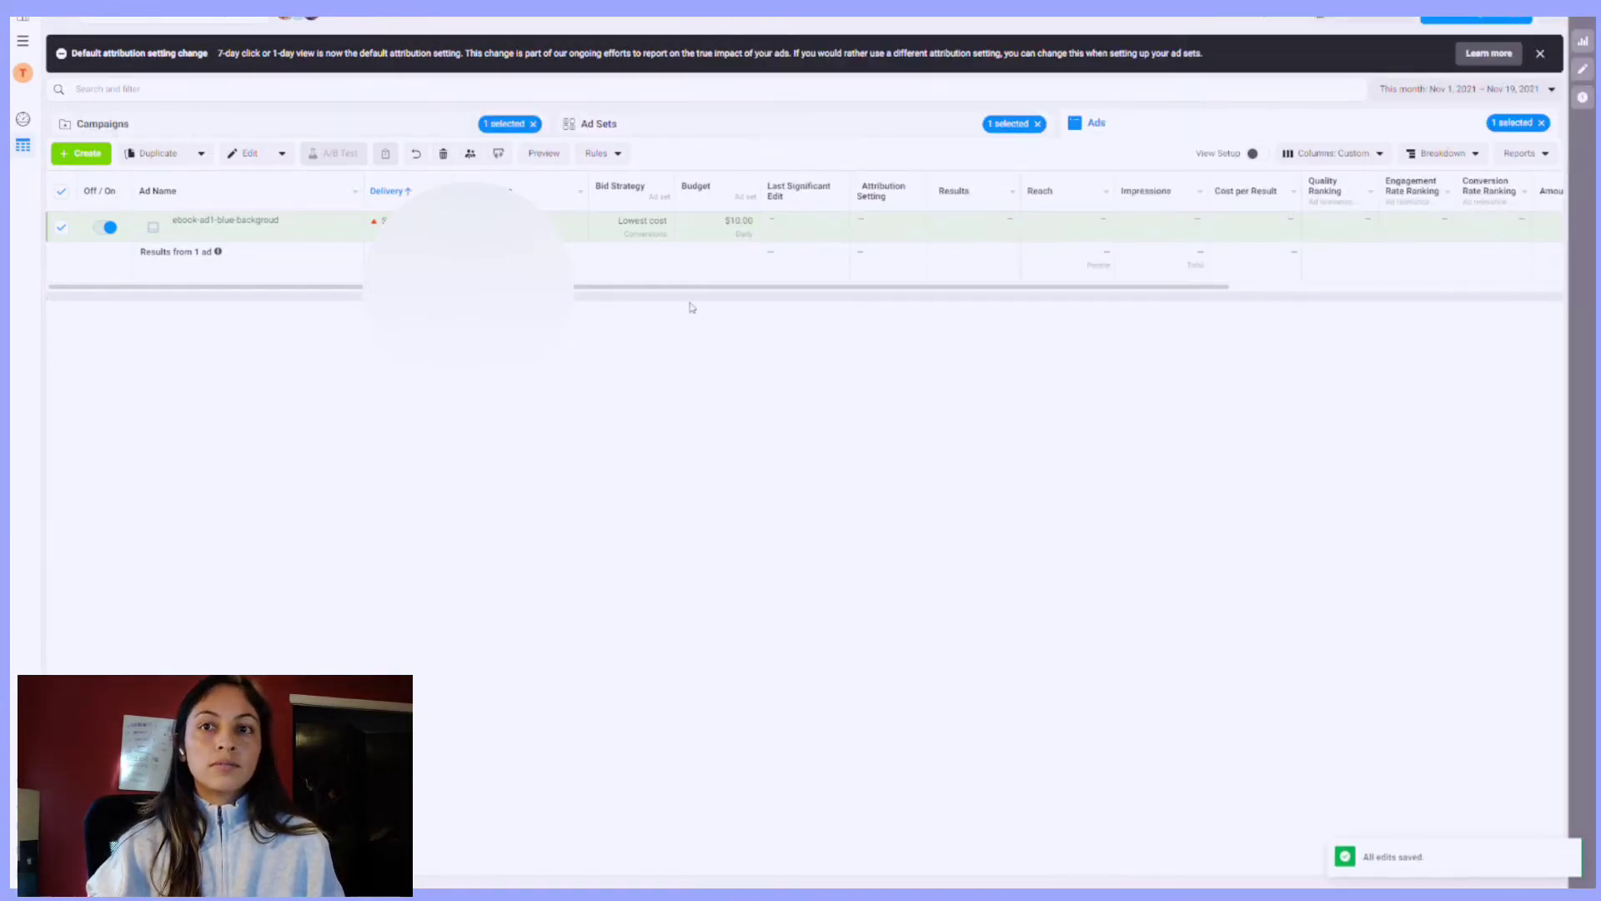
pyautogui.click(928, 124)
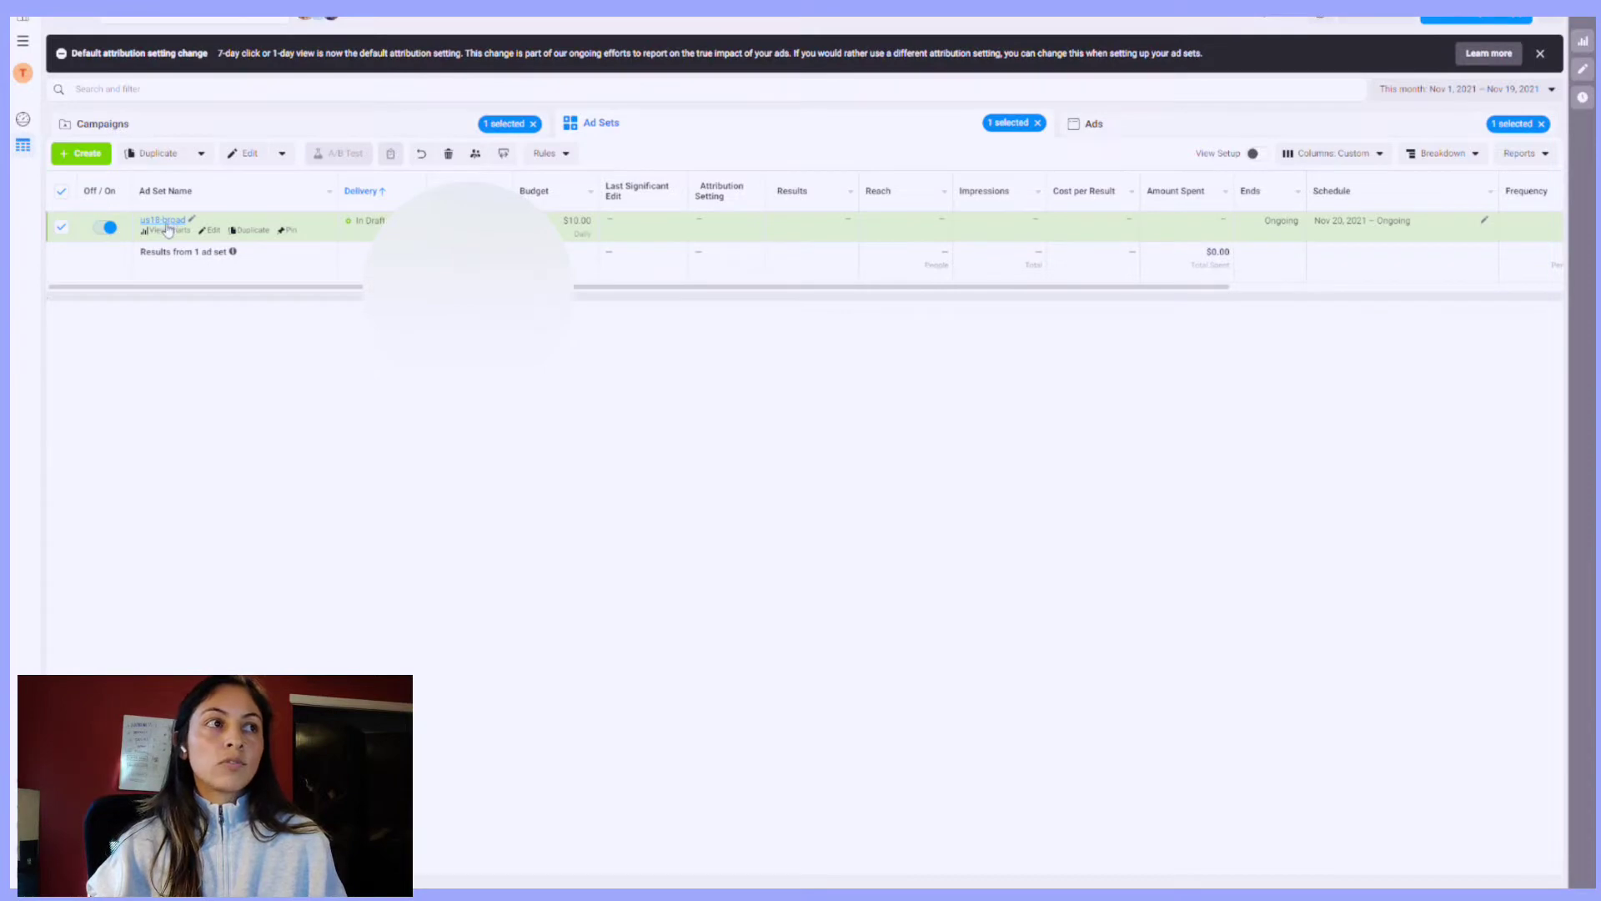
pyautogui.click(1092, 125)
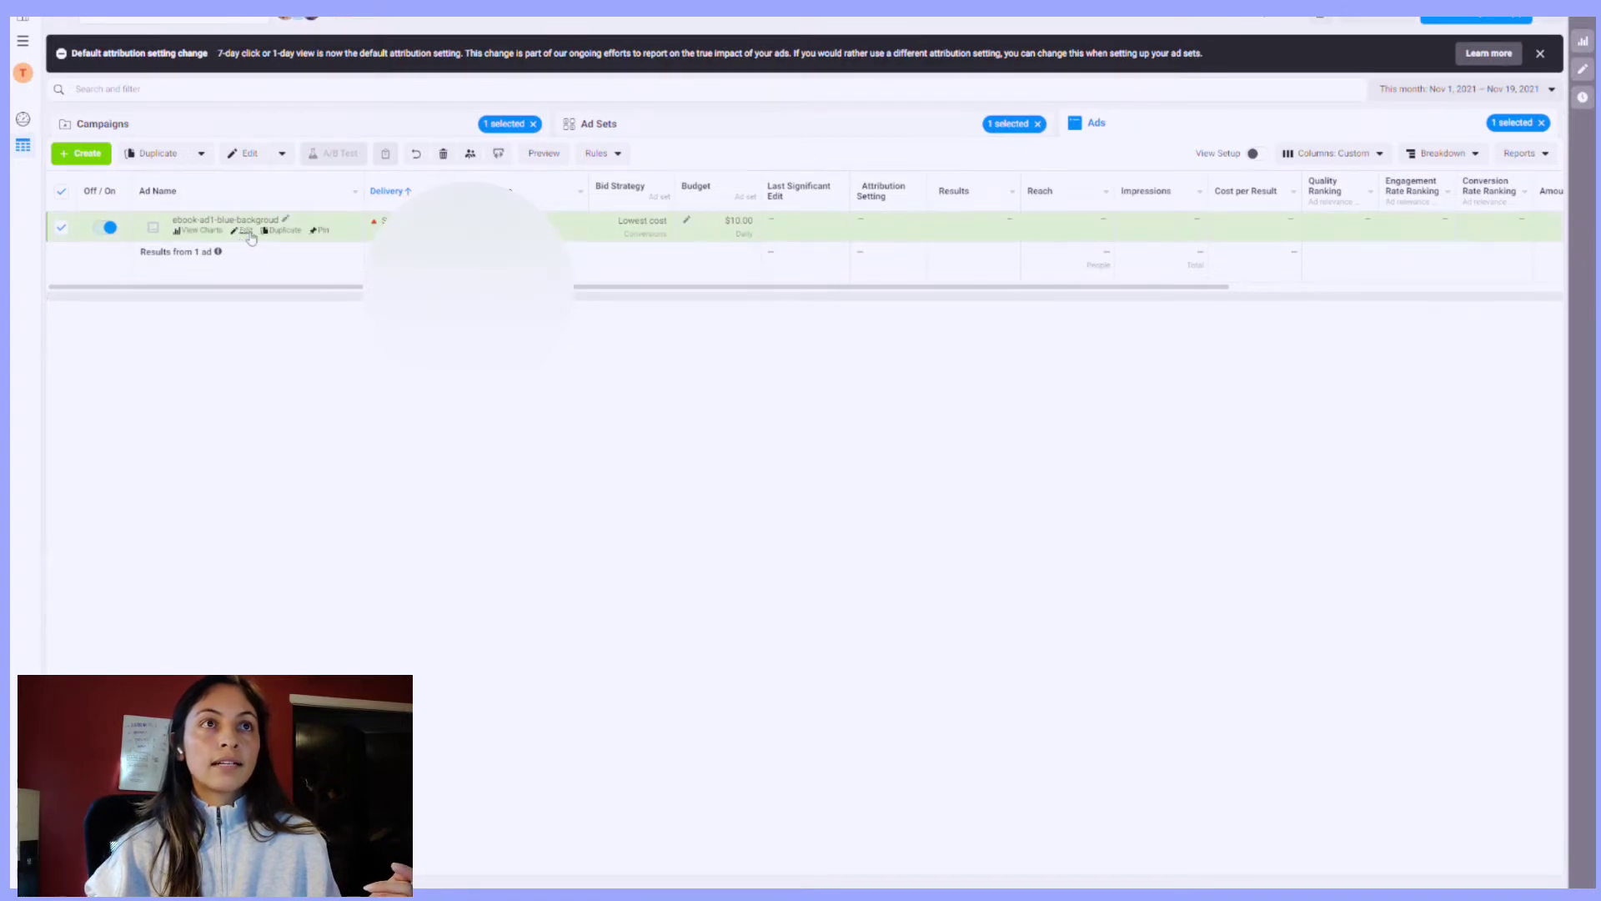
# Step: Open the ebook ad's editor to check its setup and close it again
pyautogui.click(253, 233)
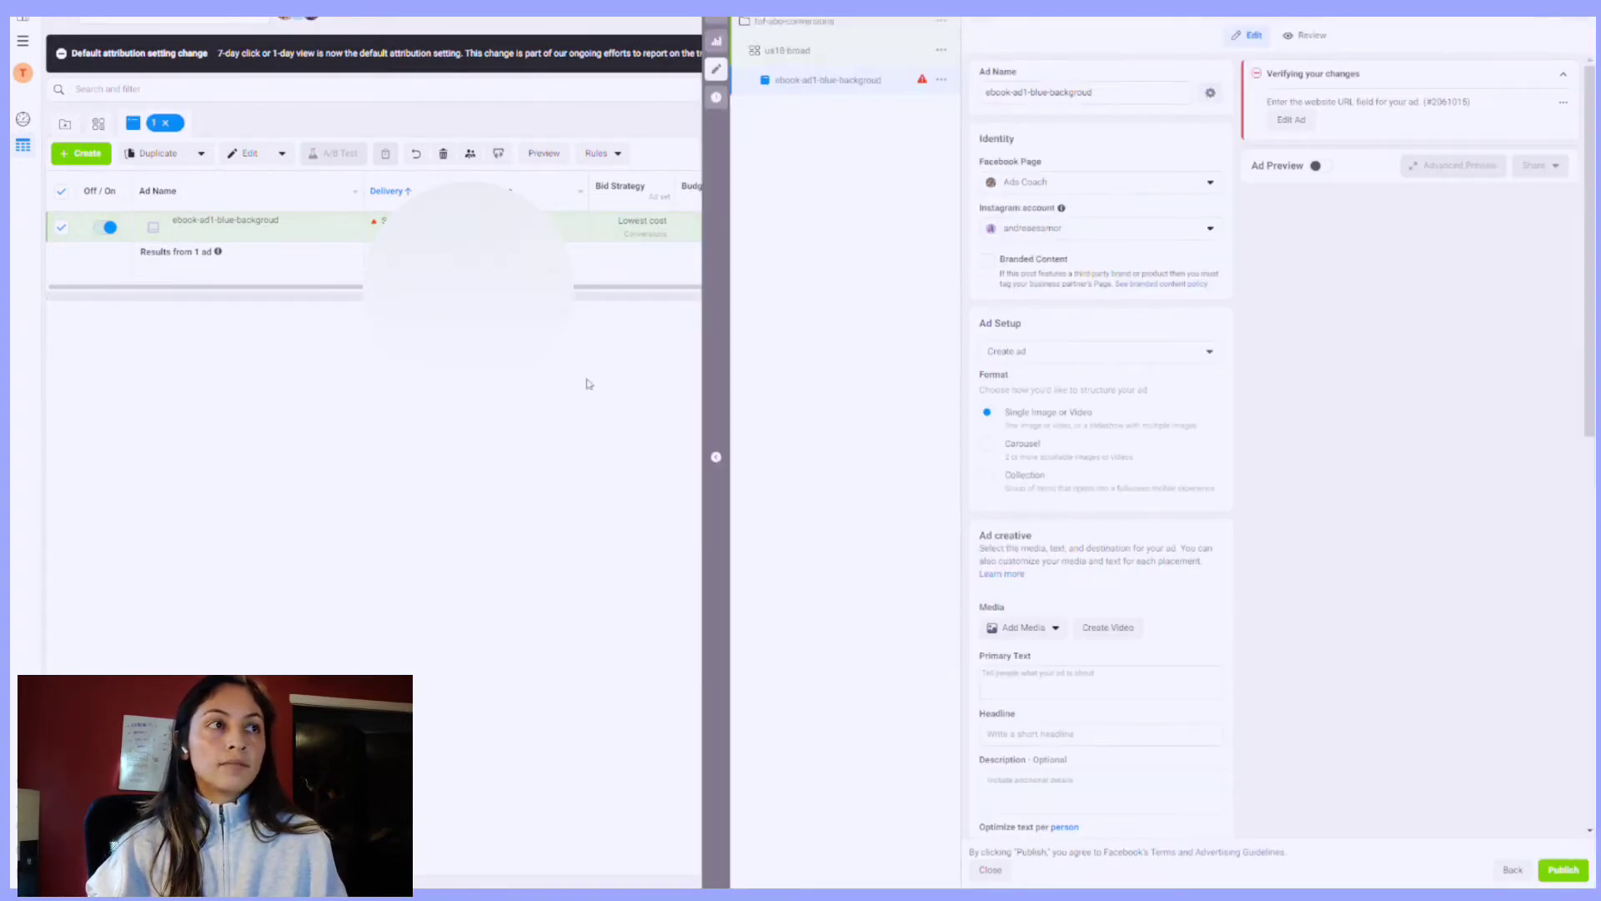
pyautogui.click(716, 18)
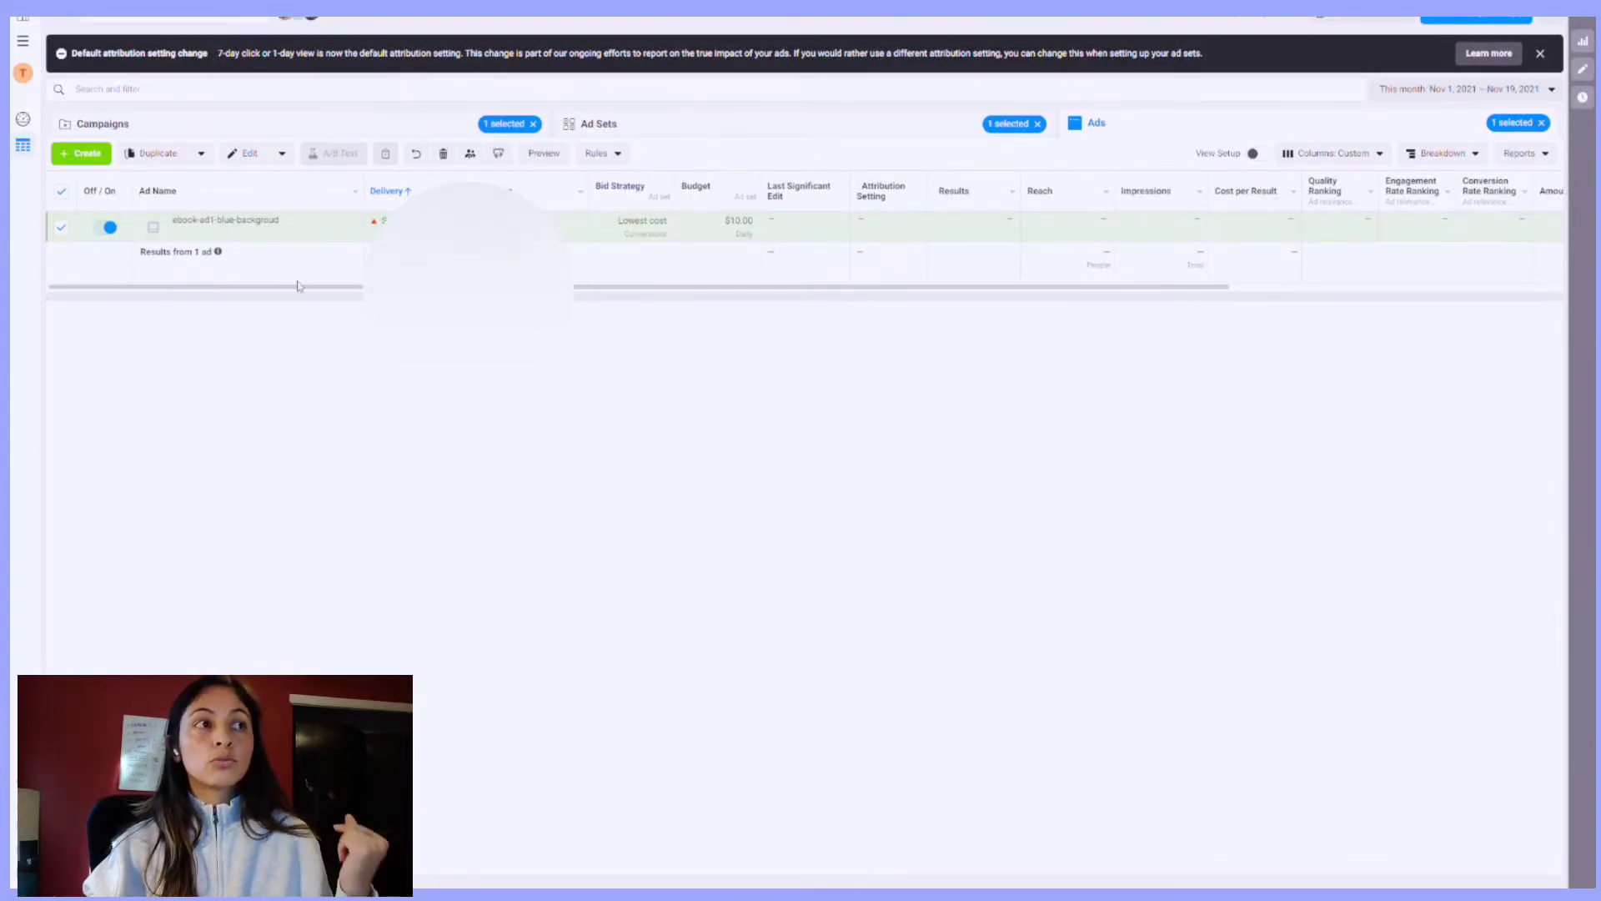
# Step: Duplicate the us18-broad ad set within its original campaign, making 8 copies
pyautogui.click(775, 128)
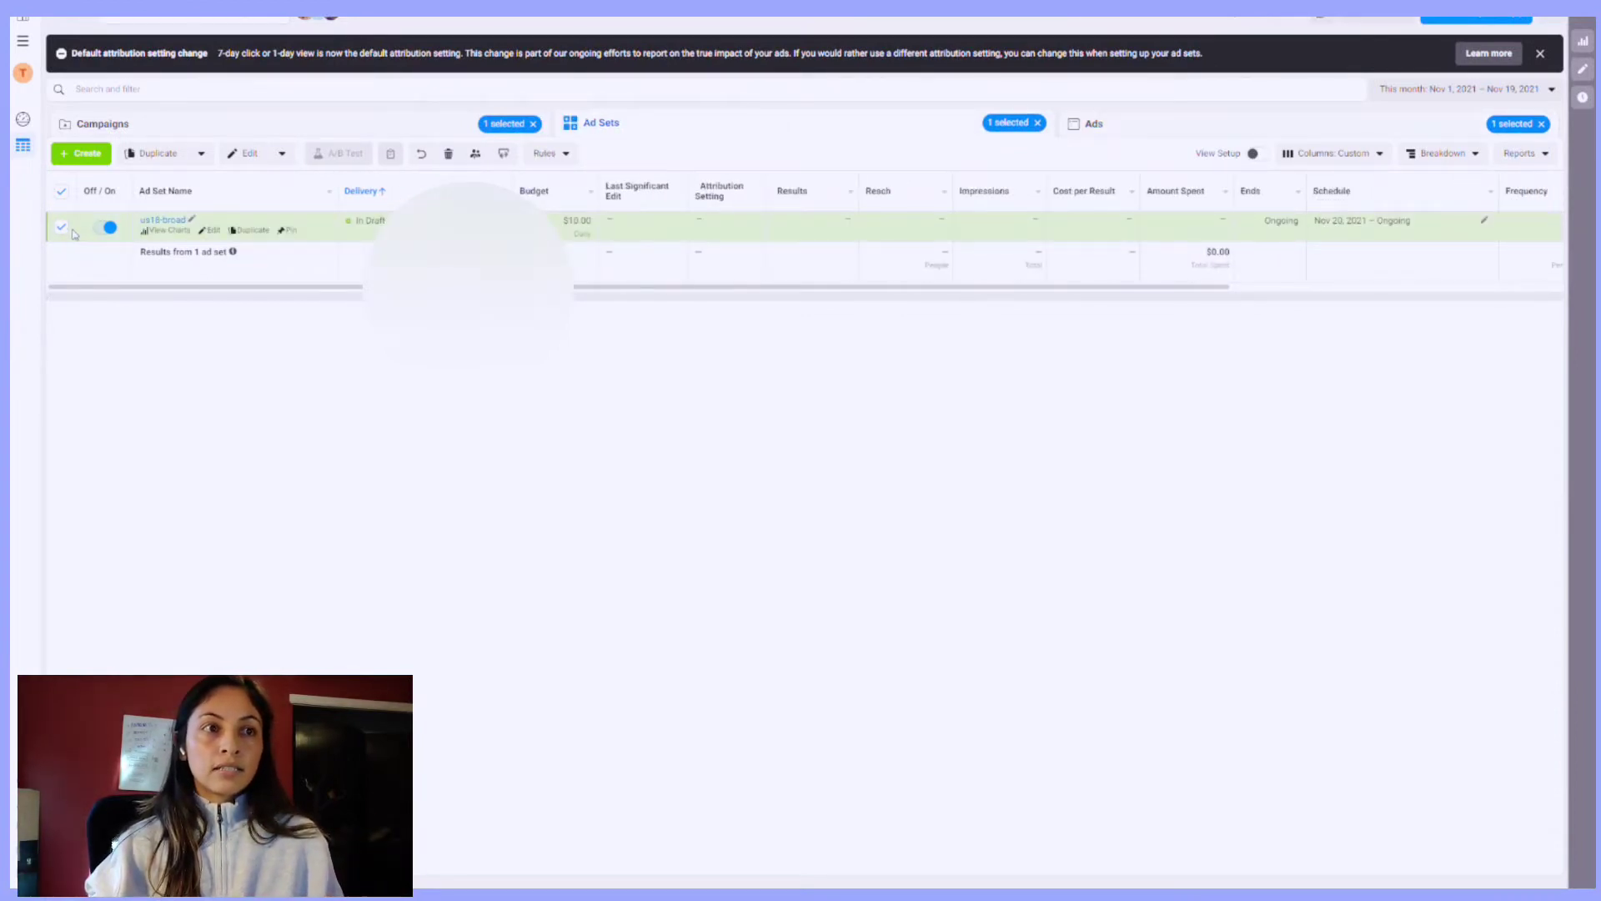
pyautogui.click(257, 231)
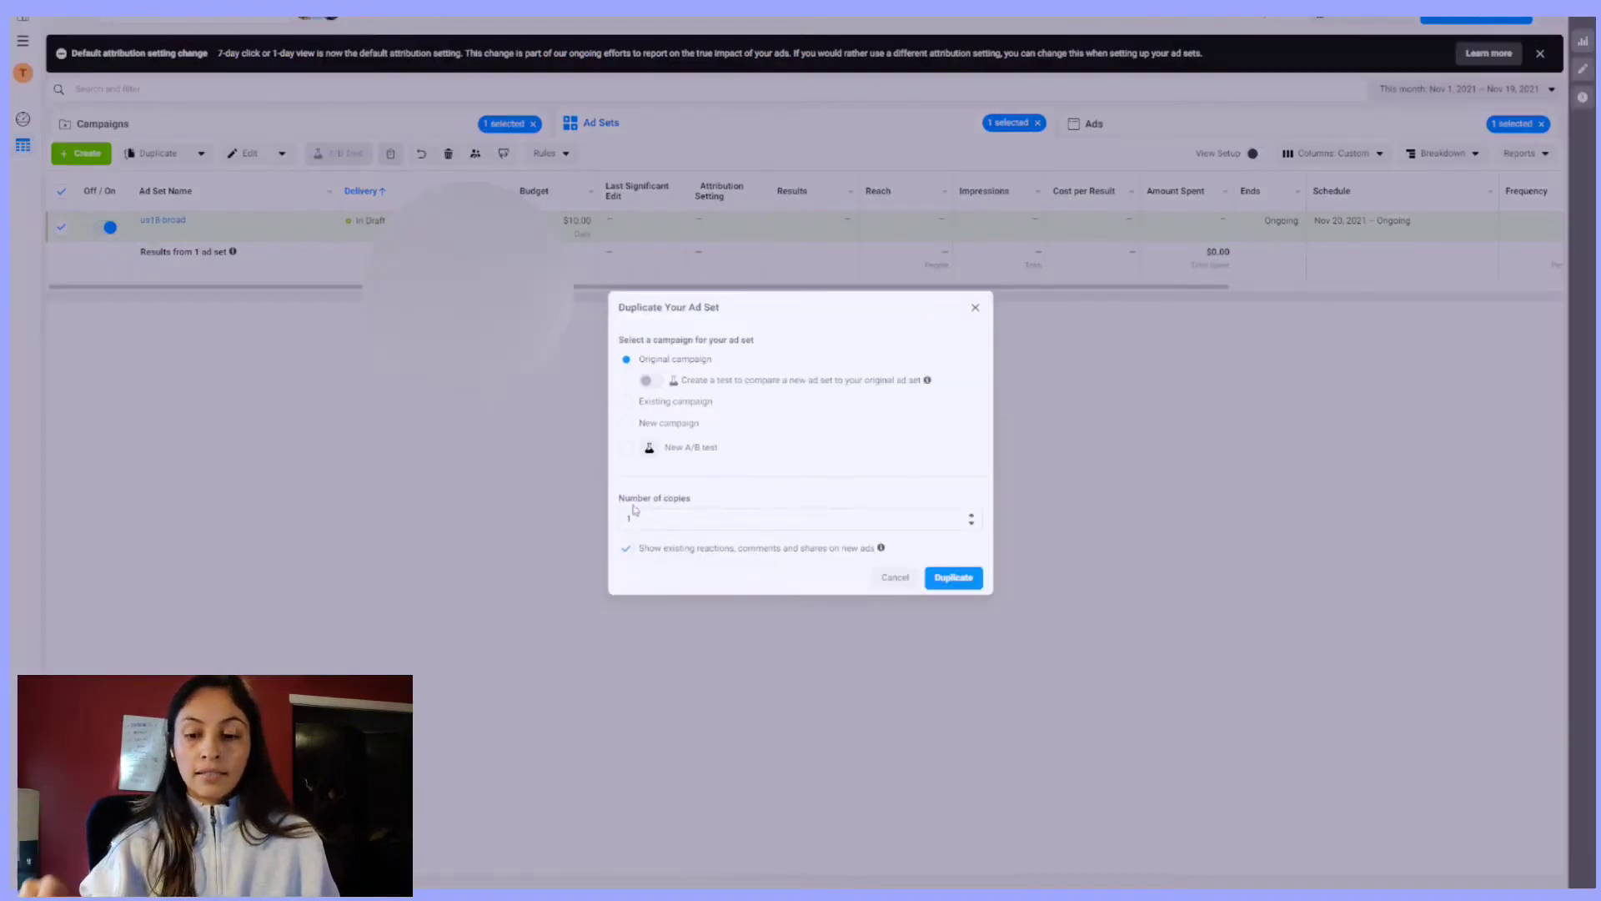
pyautogui.click(648, 526)
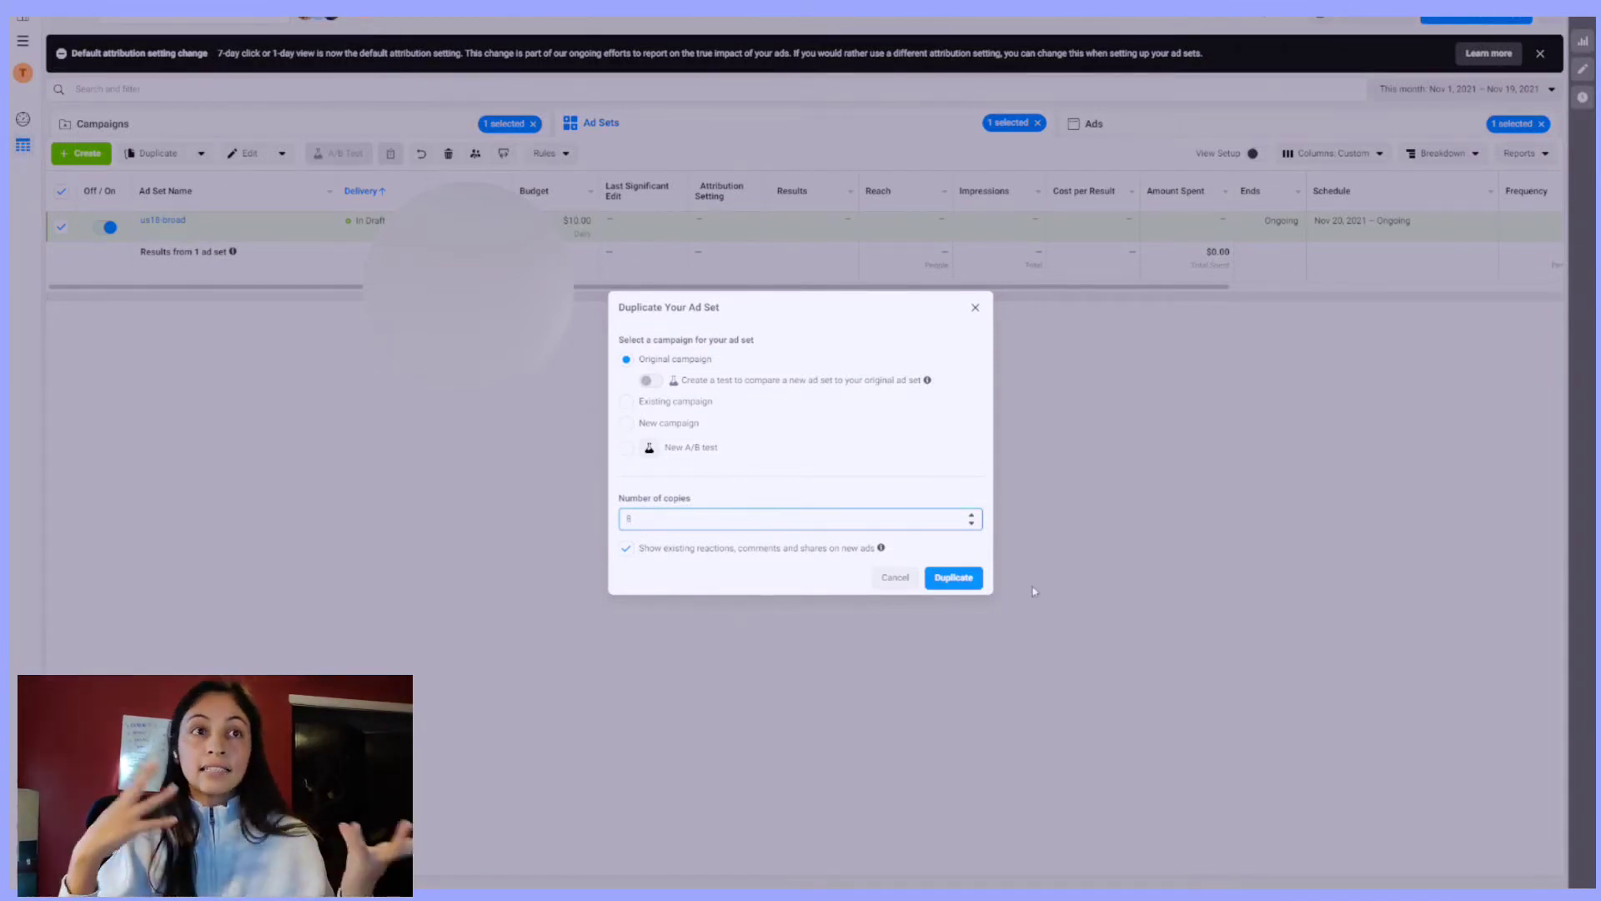
pyautogui.click(953, 577)
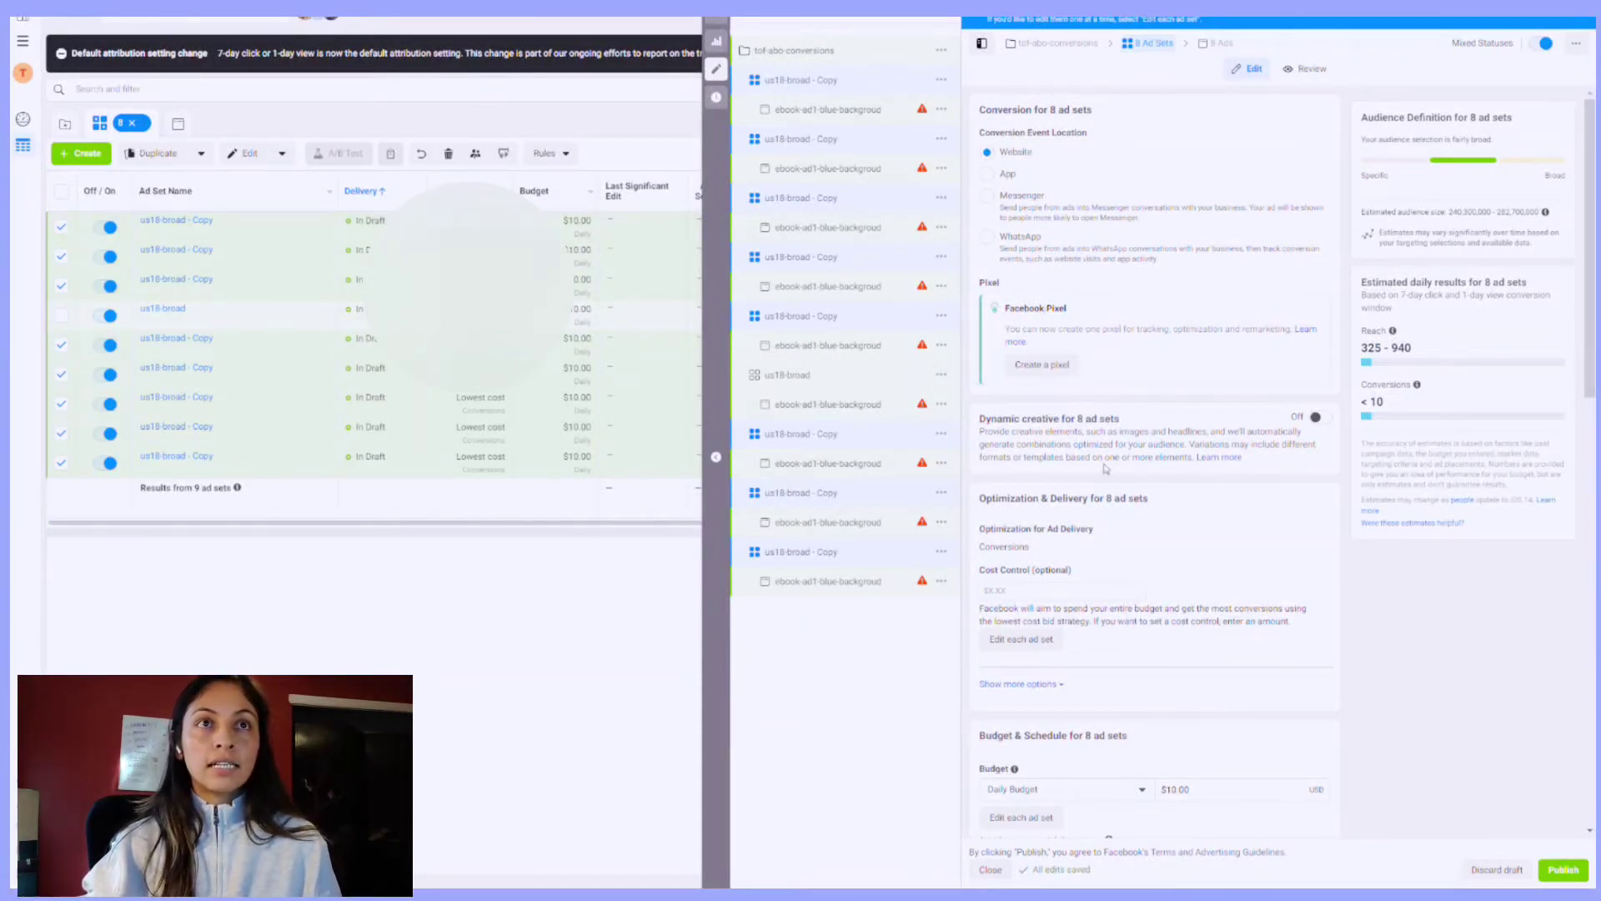
# Step: Rename the first us18-broad copy in the campaign tree as us18-shopify
pyautogui.click(793, 81)
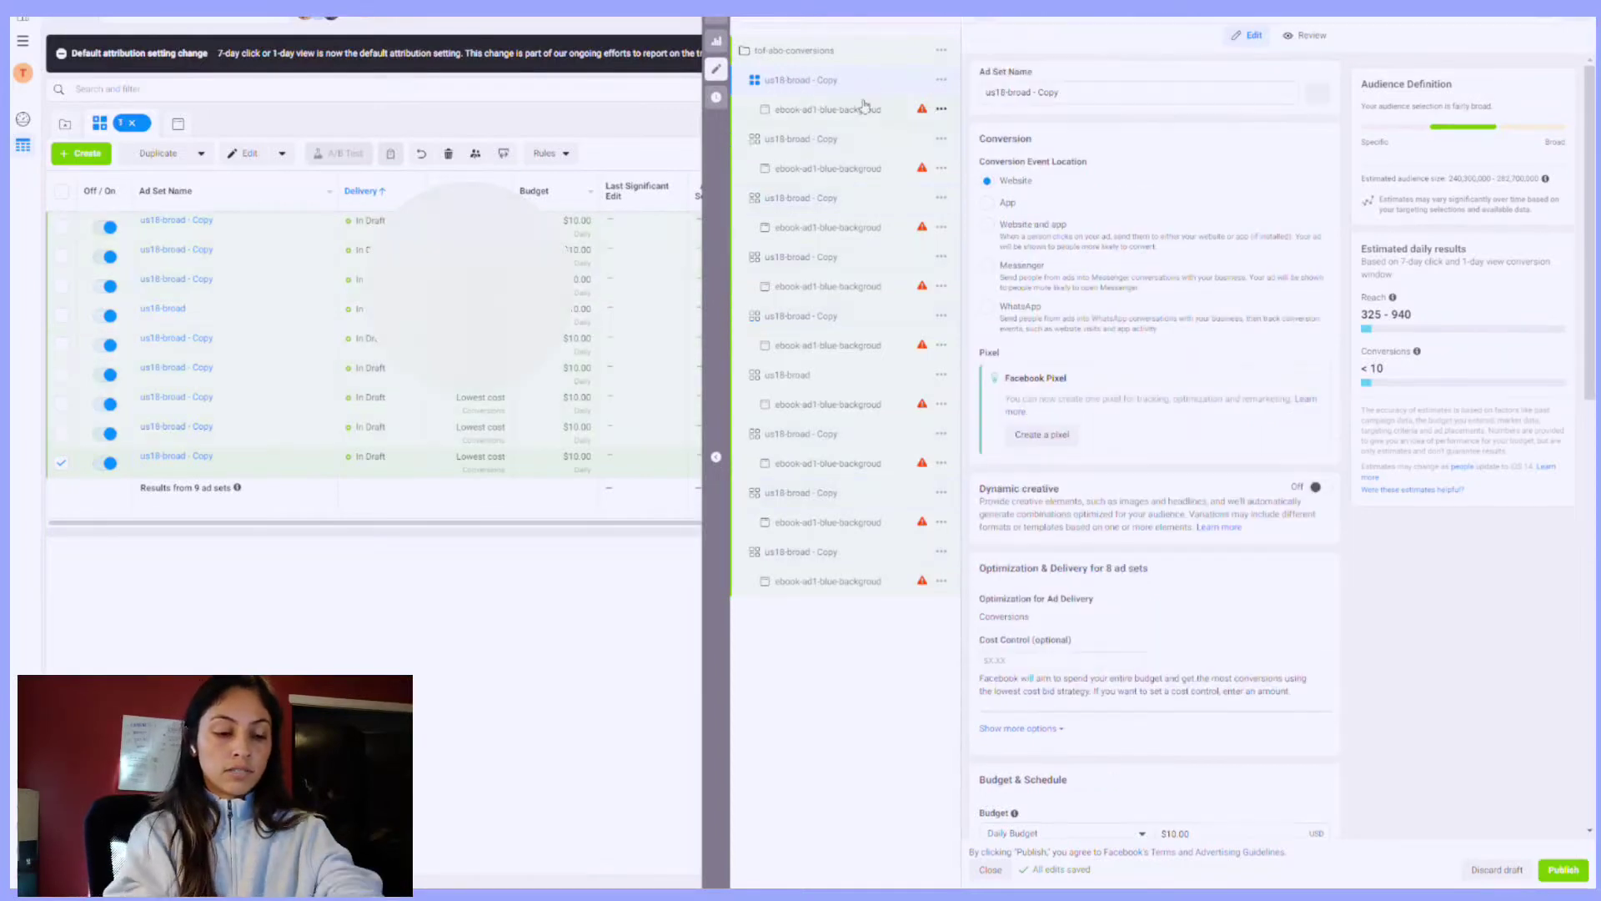
pyautogui.click(1098, 93)
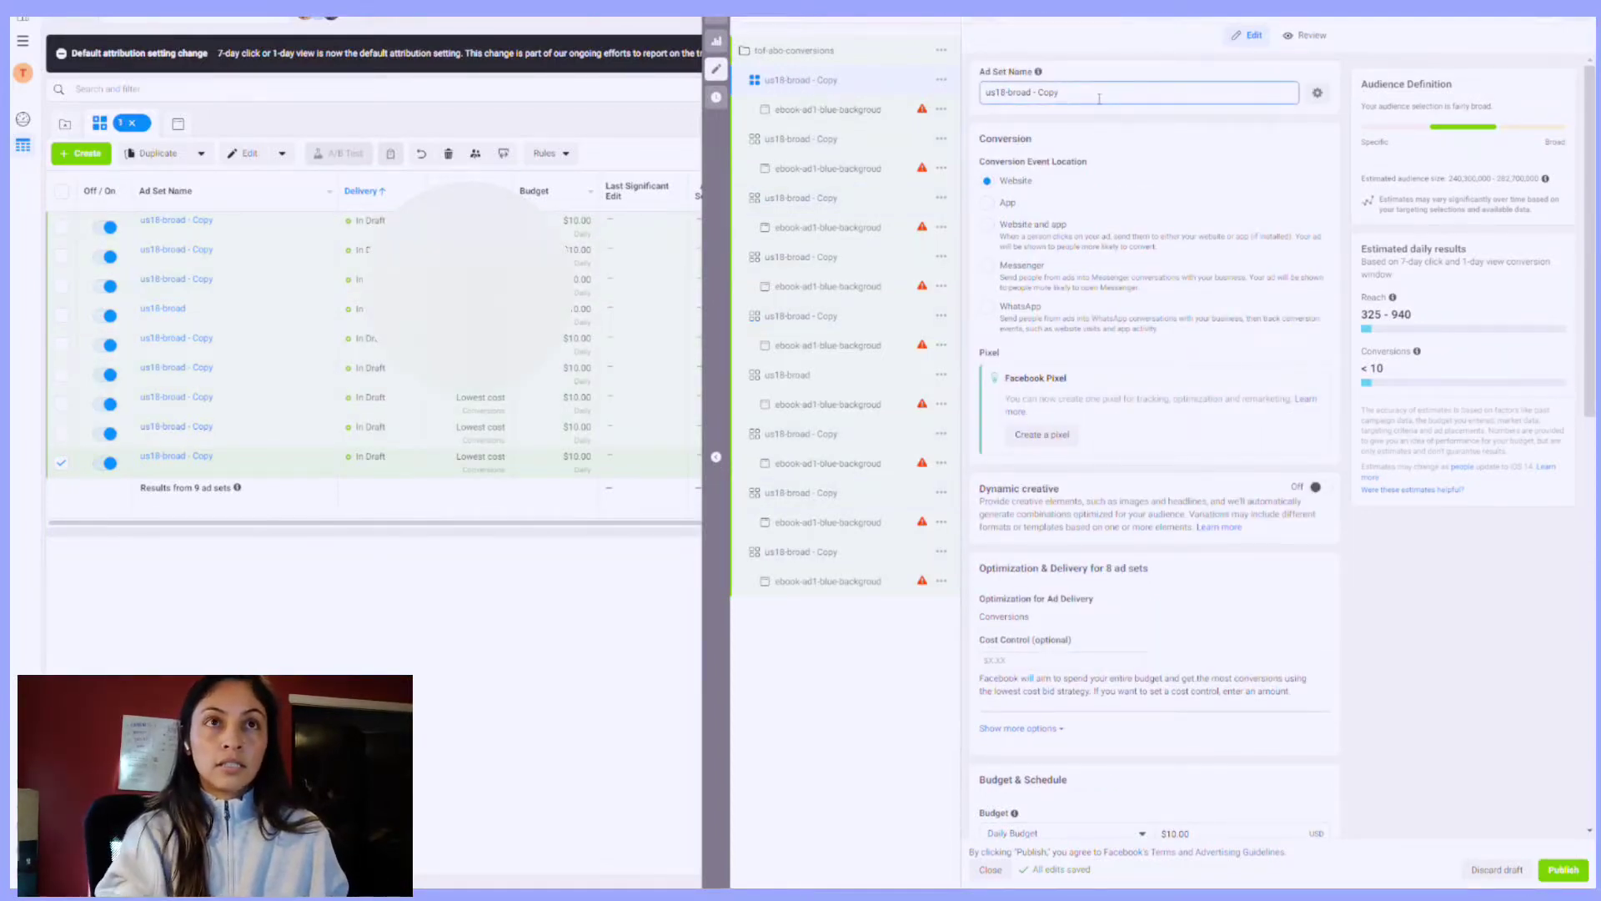
pyautogui.hotkey('ctrl', 'shift', 'Left')
pyautogui.hotkey('ctrl', 'shift', 'Left')
pyautogui.hotkey('ctrl', 'shift', 'Left')
pyautogui.hotkey('ctrl', 'shift', 'Left')
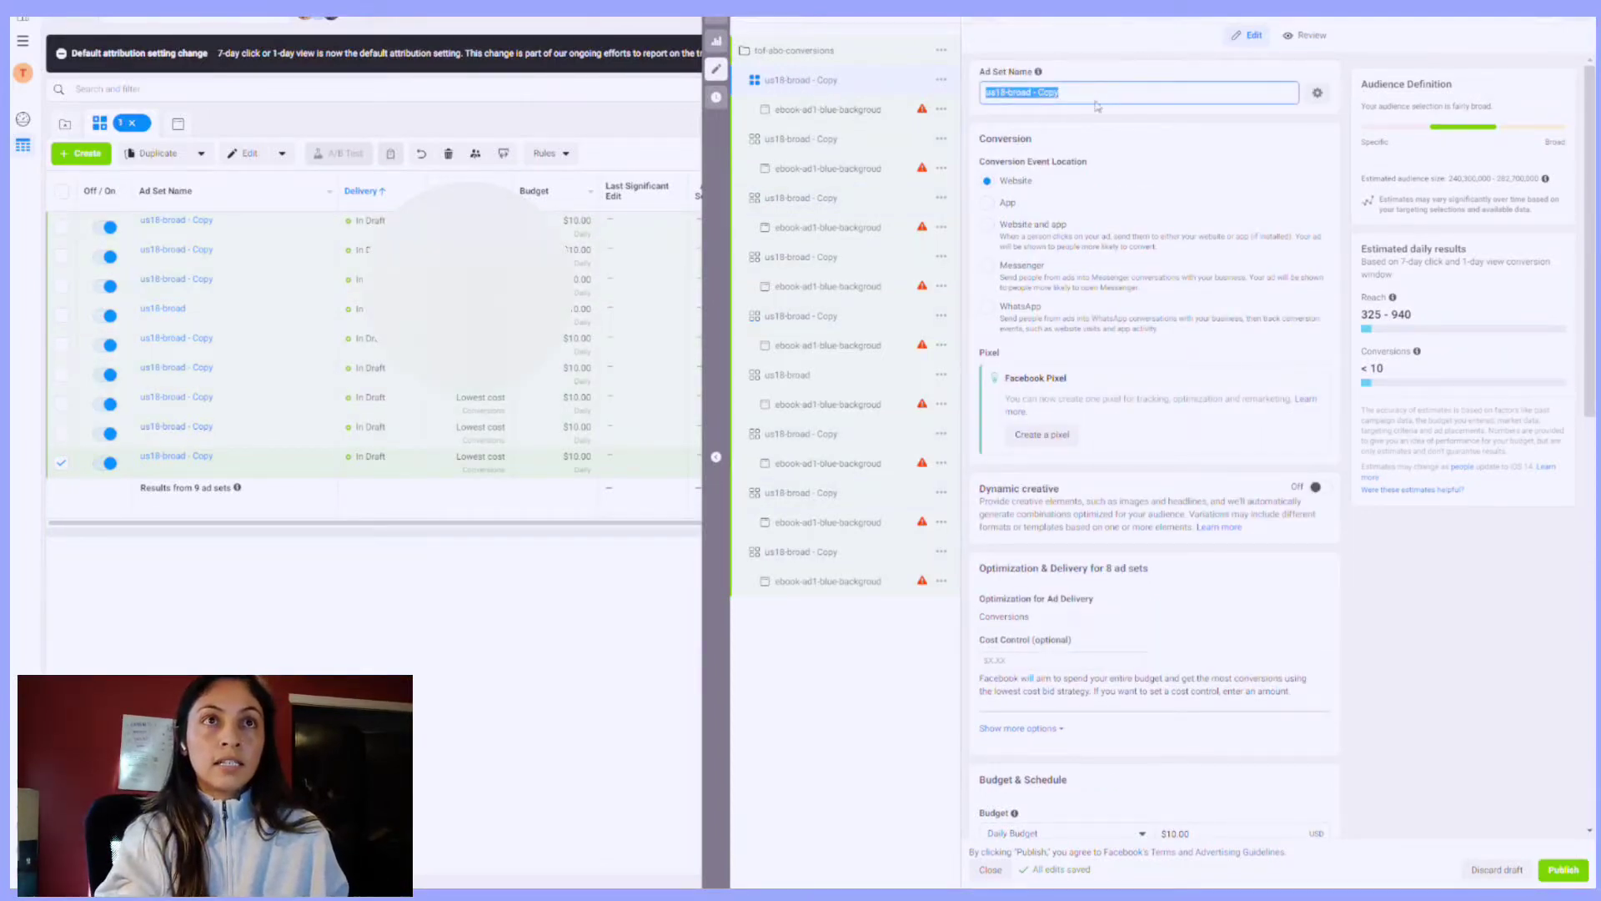
pyautogui.press('Right')
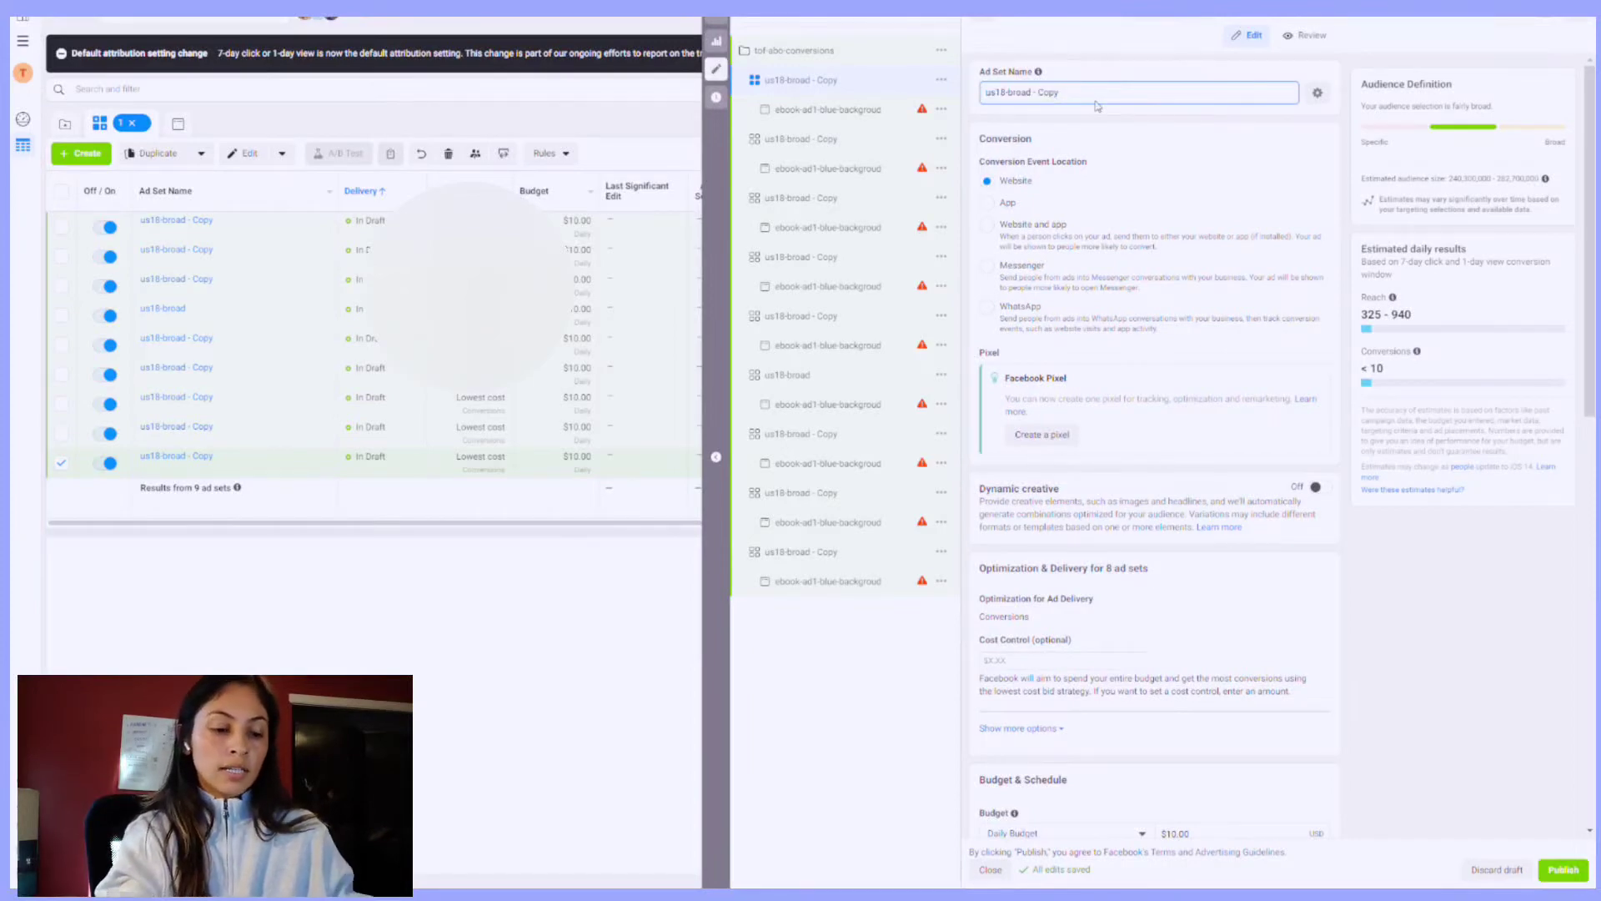
pyautogui.press('BackSpace')
pyautogui.press('BackSpace')
pyautogui.press('BackSpace')
pyautogui.press('BackSpace')
pyautogui.press('BackSpace')
pyautogui.press('BackSpace')
pyautogui.press('BackSpace')
pyautogui.press('BackSpace')
pyautogui.press('BackSpace')
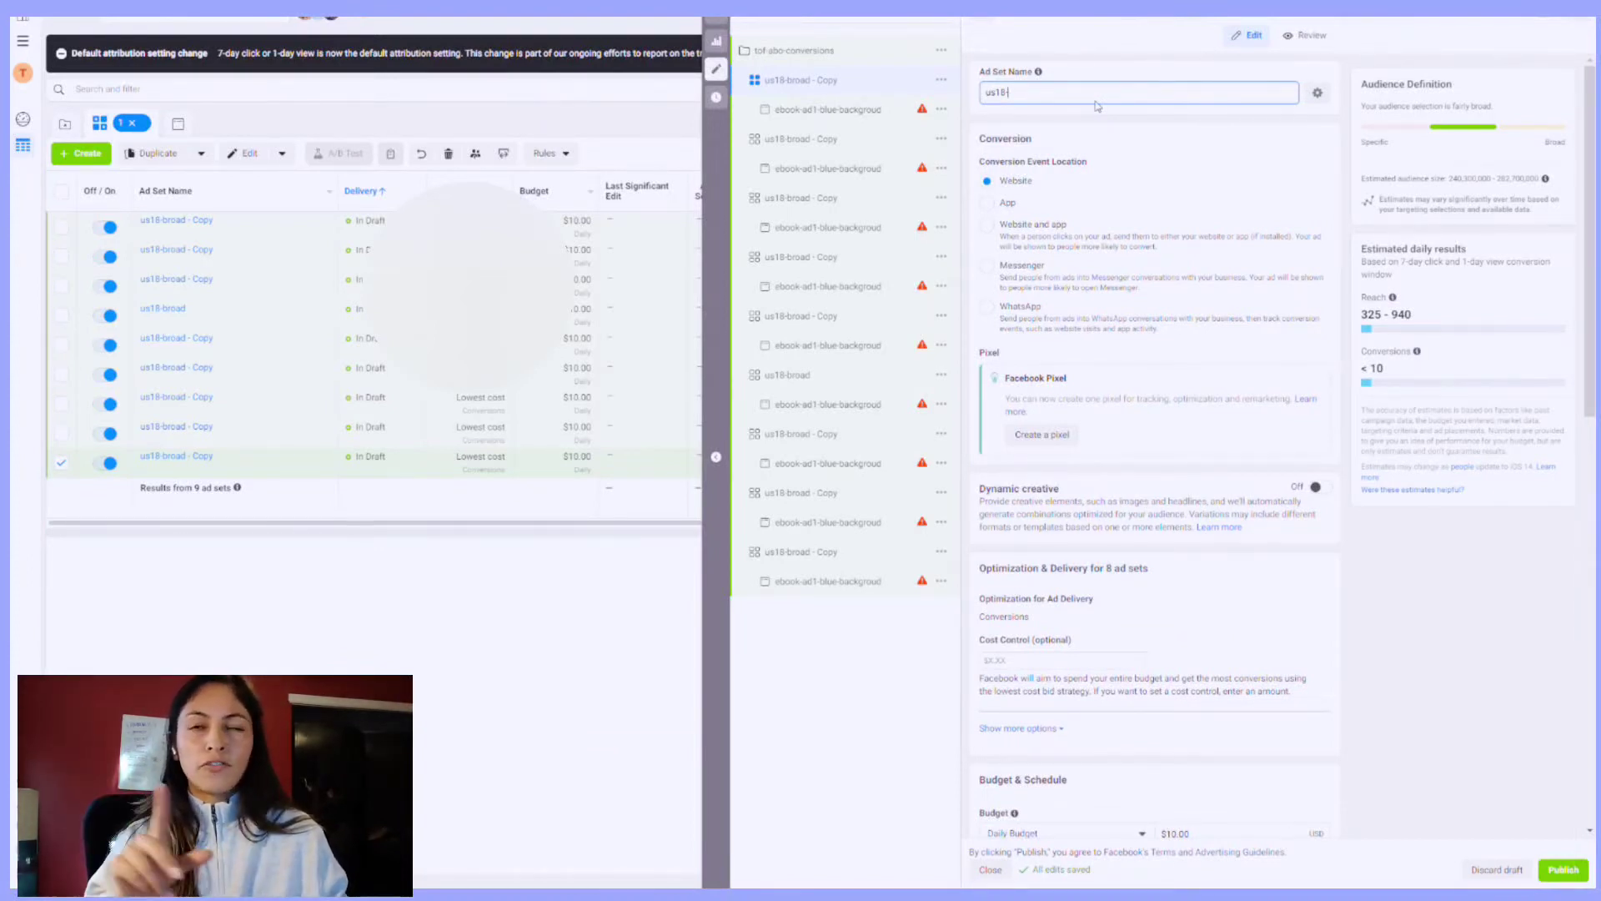
pyautogui.write('-')
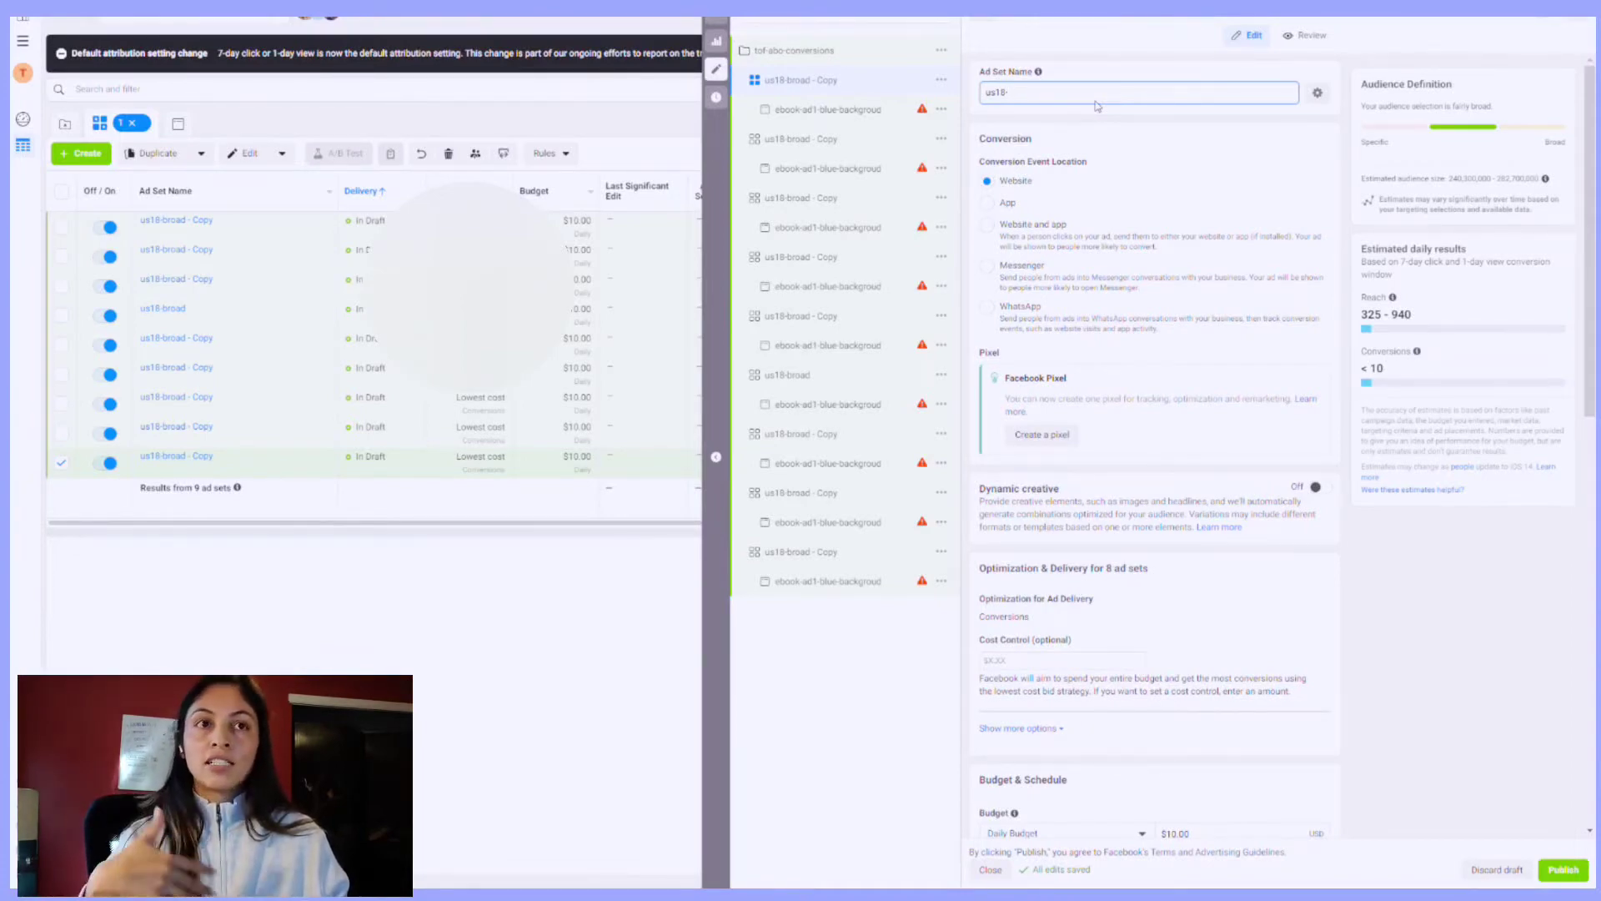
pyautogui.write('-')
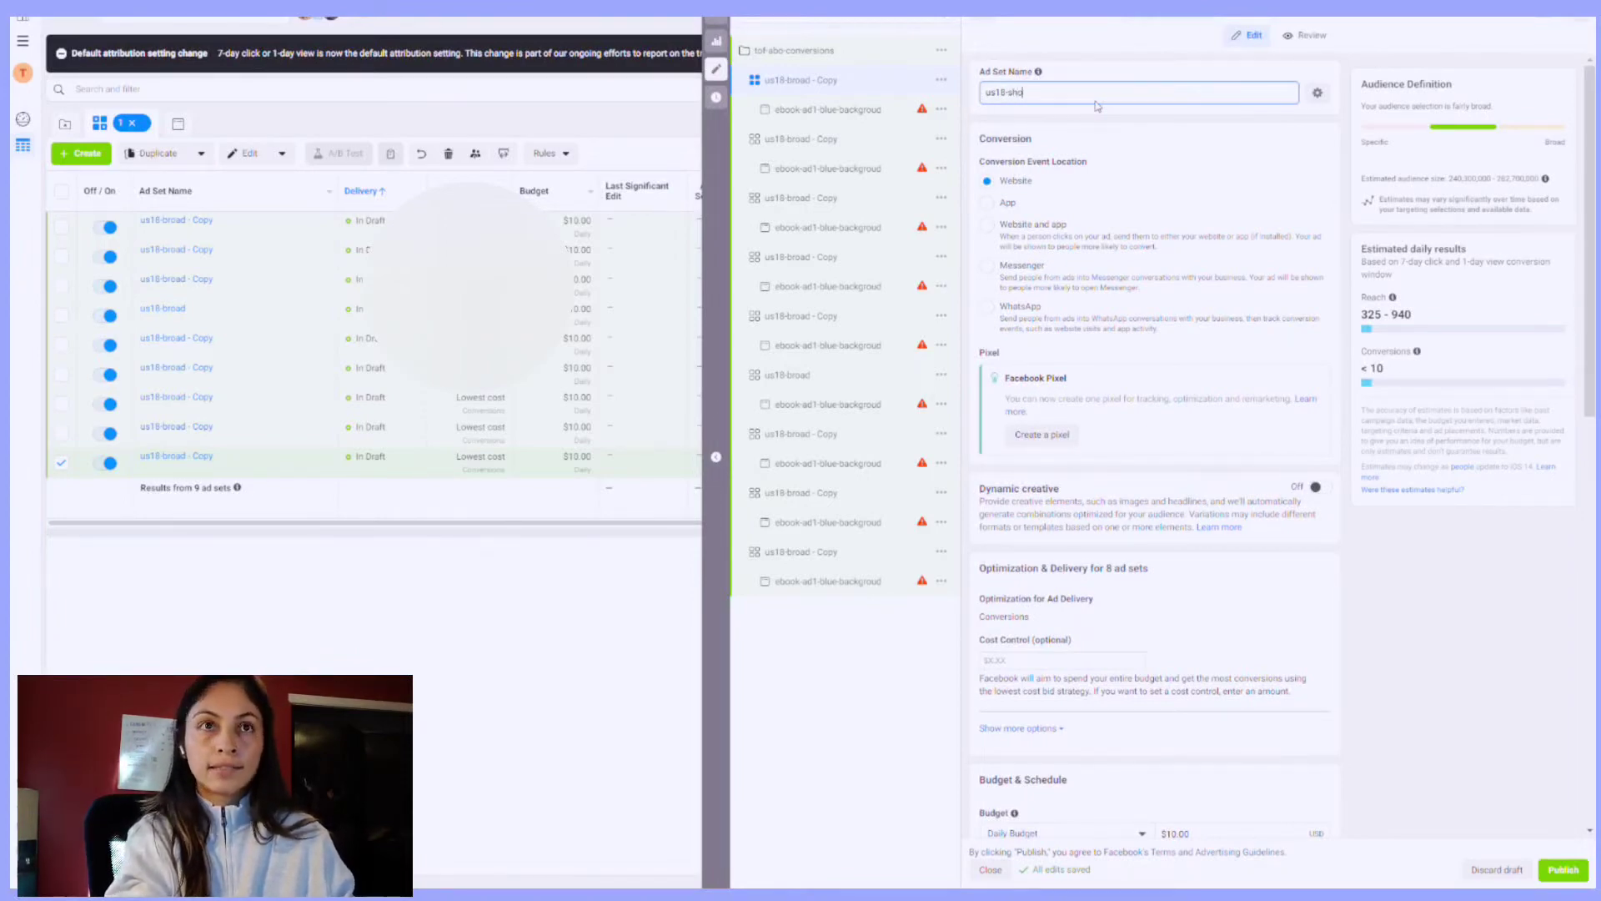
pyautogui.write('pify')
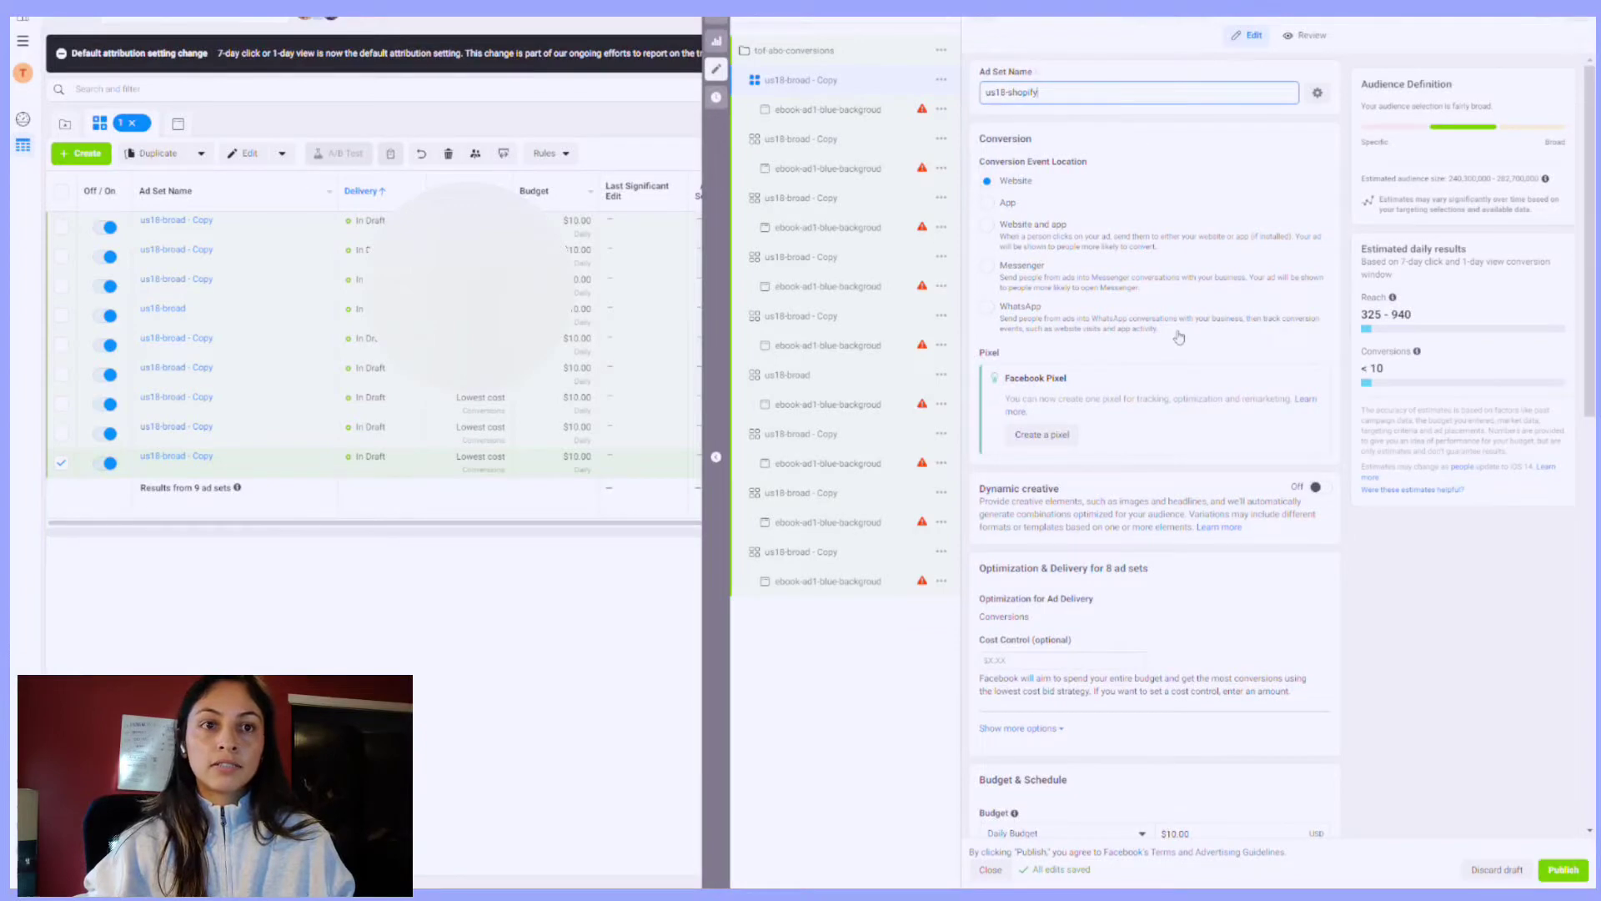
# Step: Add the Shopify interest to the detailed targeting of the us18-shopify ad set
pyautogui.scroll(-6, 1172, 340)
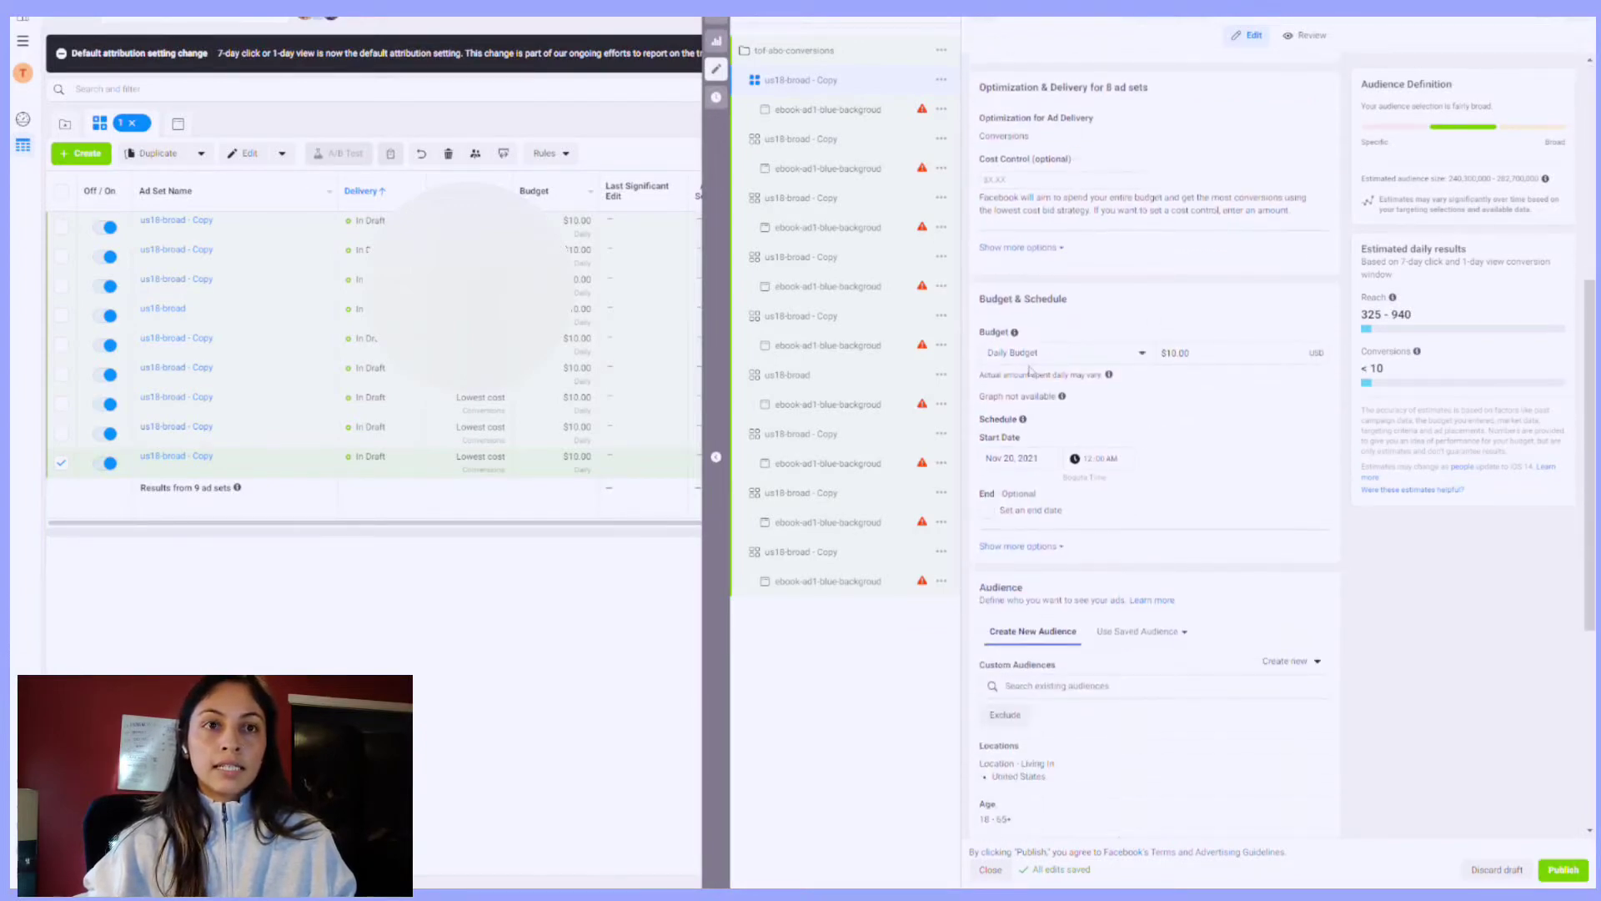
pyautogui.moveTo(1024, 418)
pyautogui.scroll(-5, 1217, 492)
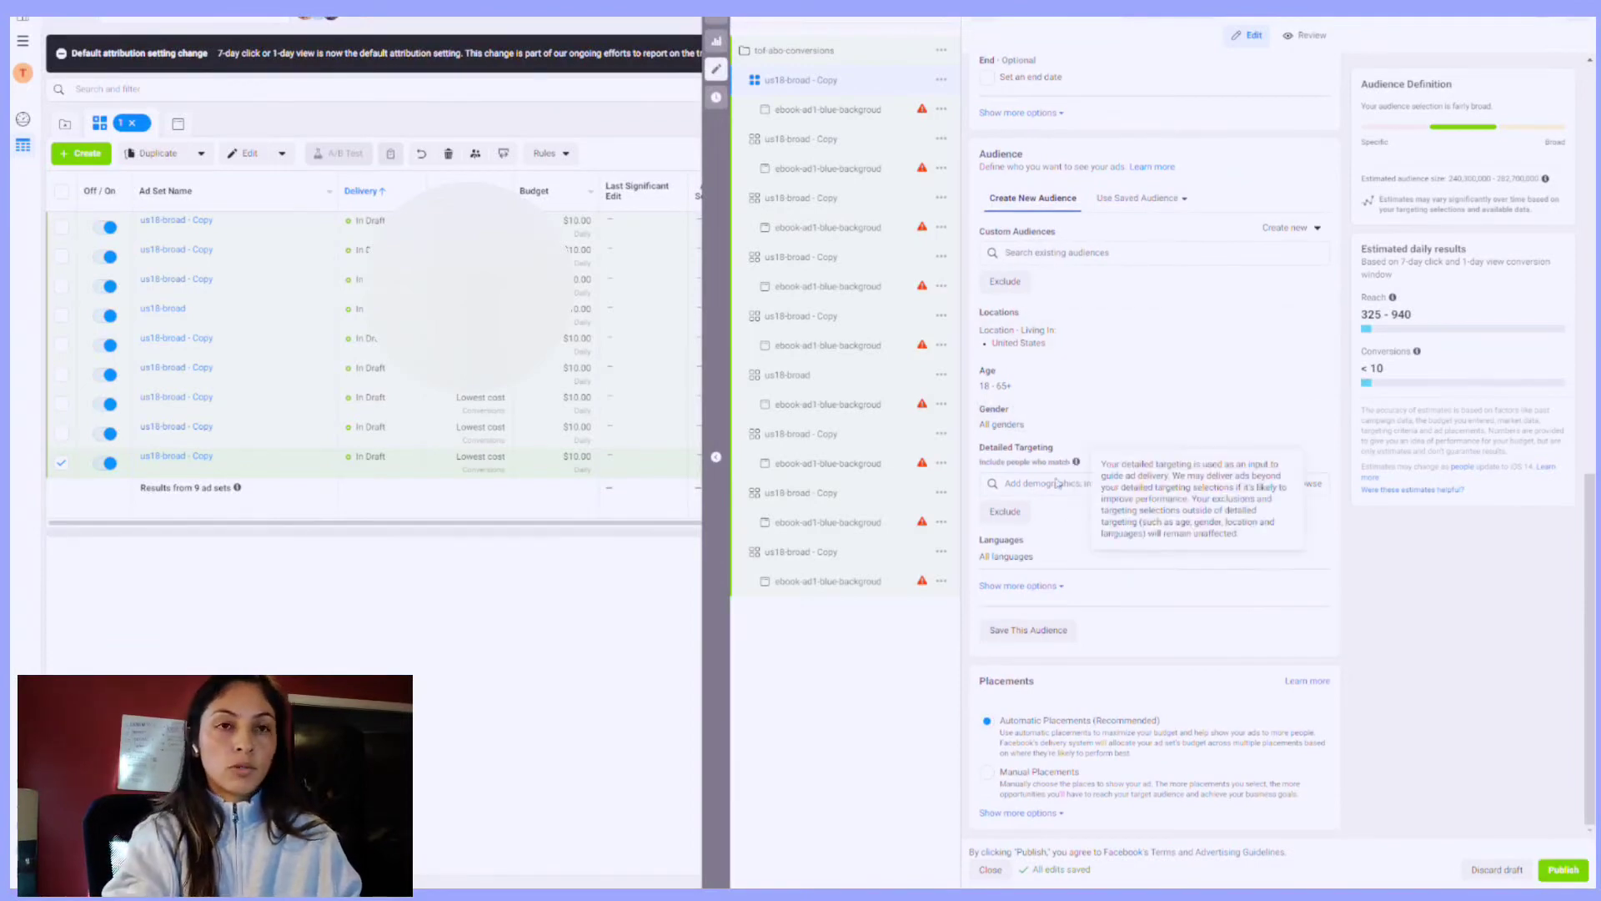
pyautogui.click(1043, 488)
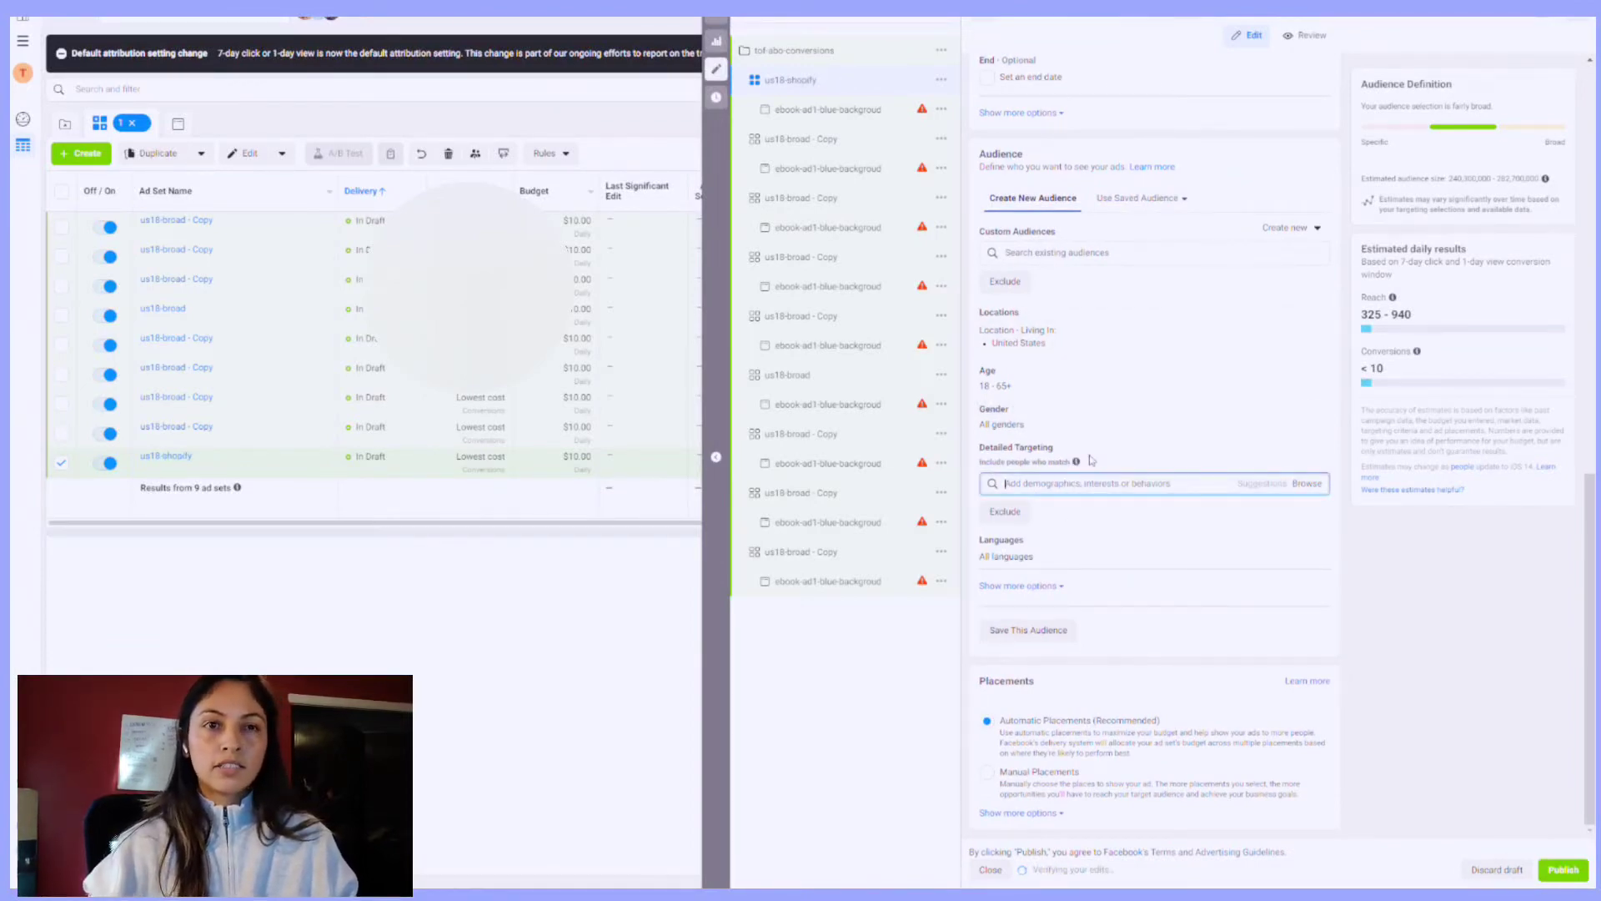
pyautogui.write('i')
pyautogui.write('hopif')
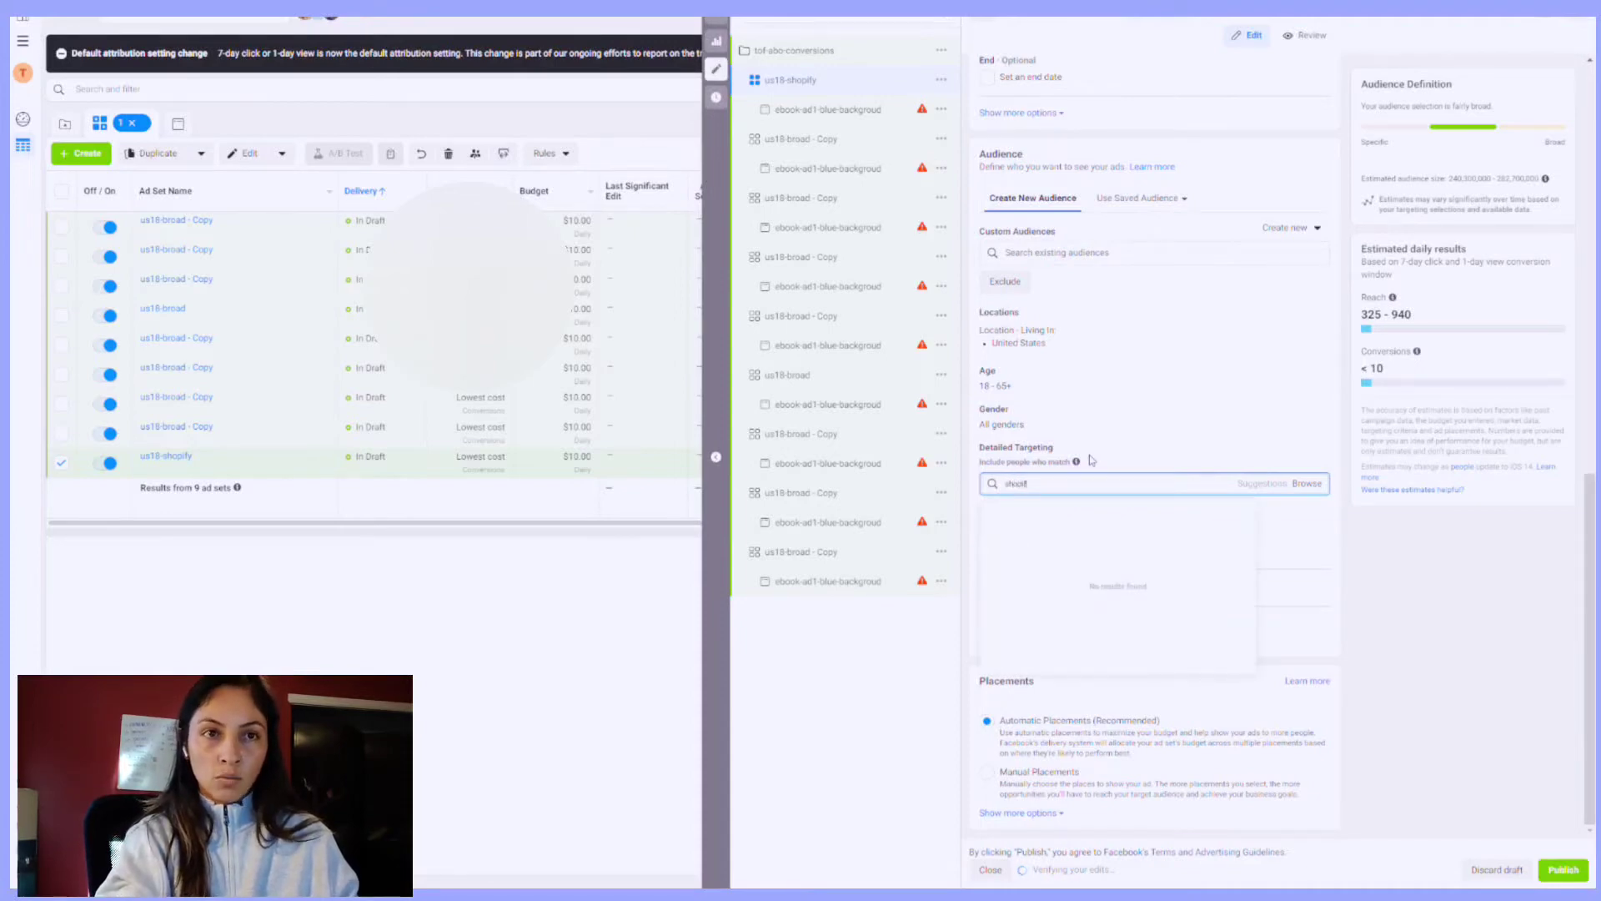
pyautogui.write('y')
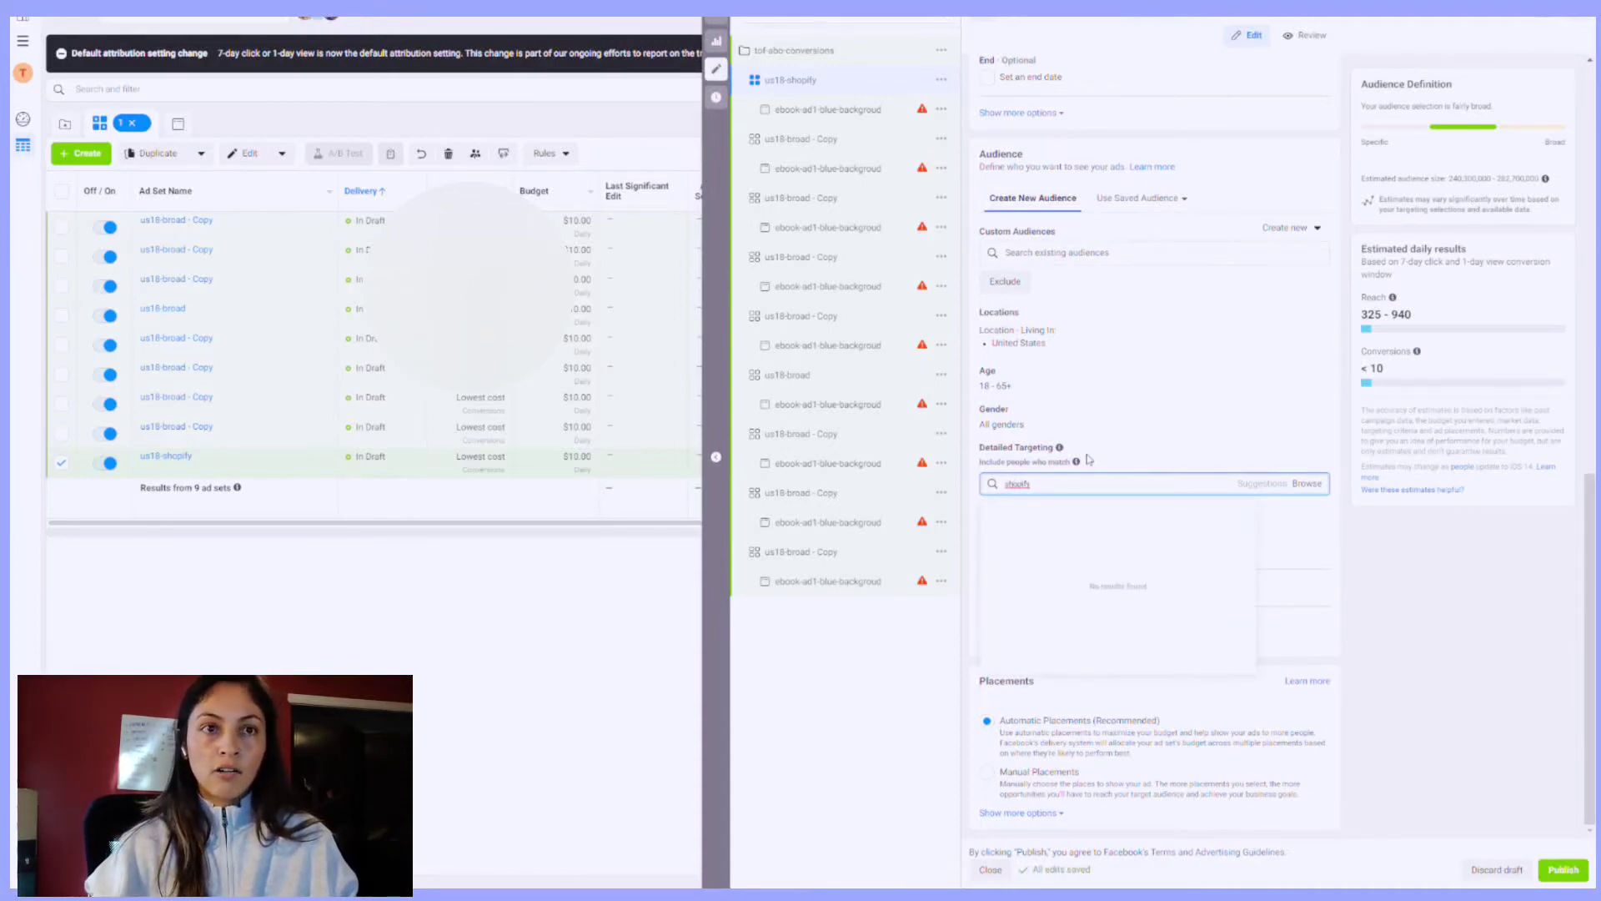
pyautogui.press('BackSpace')
pyautogui.press('BackSpace')
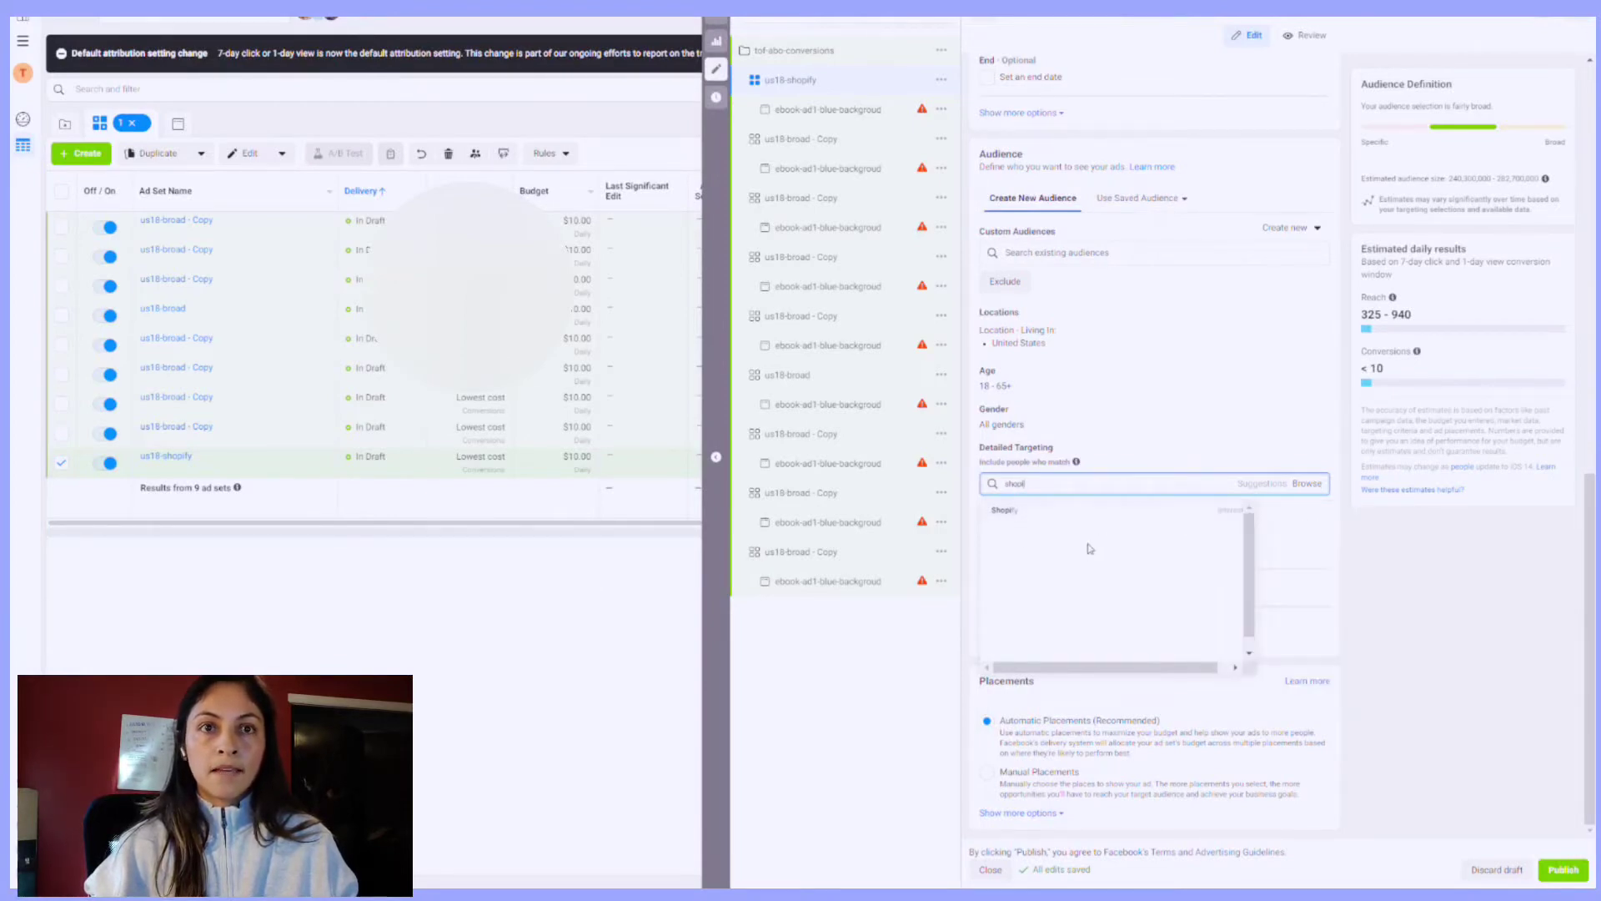
pyautogui.click(1177, 515)
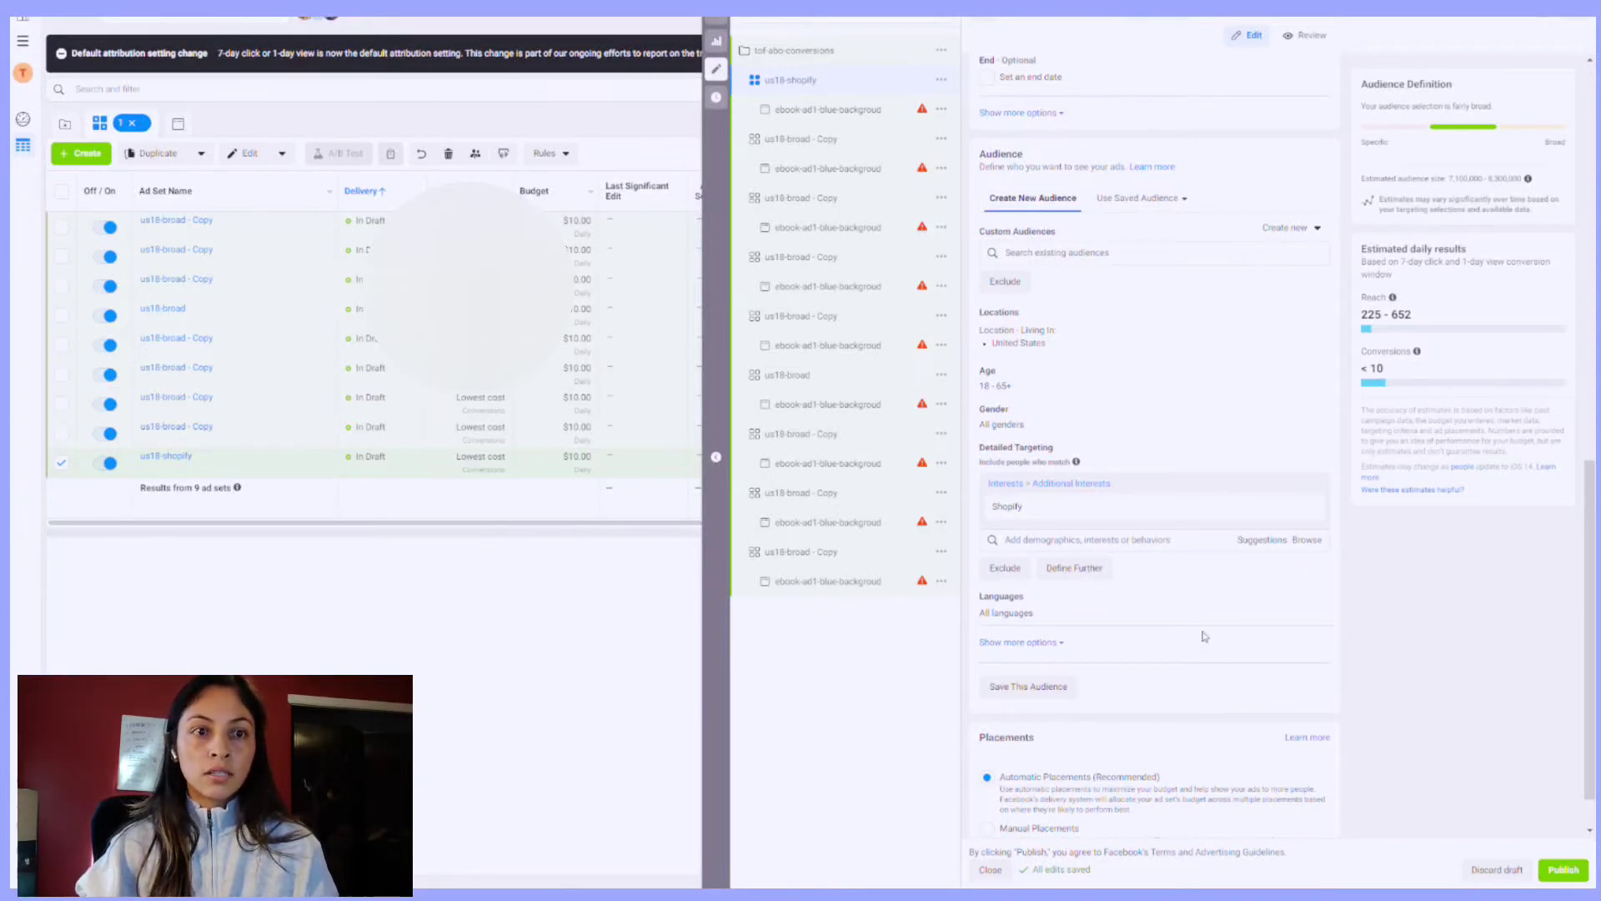
# Step: Expand the audience's additional options and examine the us18-shopify ad set's targeting, connections, schedule and placement settings
pyautogui.scroll(-1, 1203, 617)
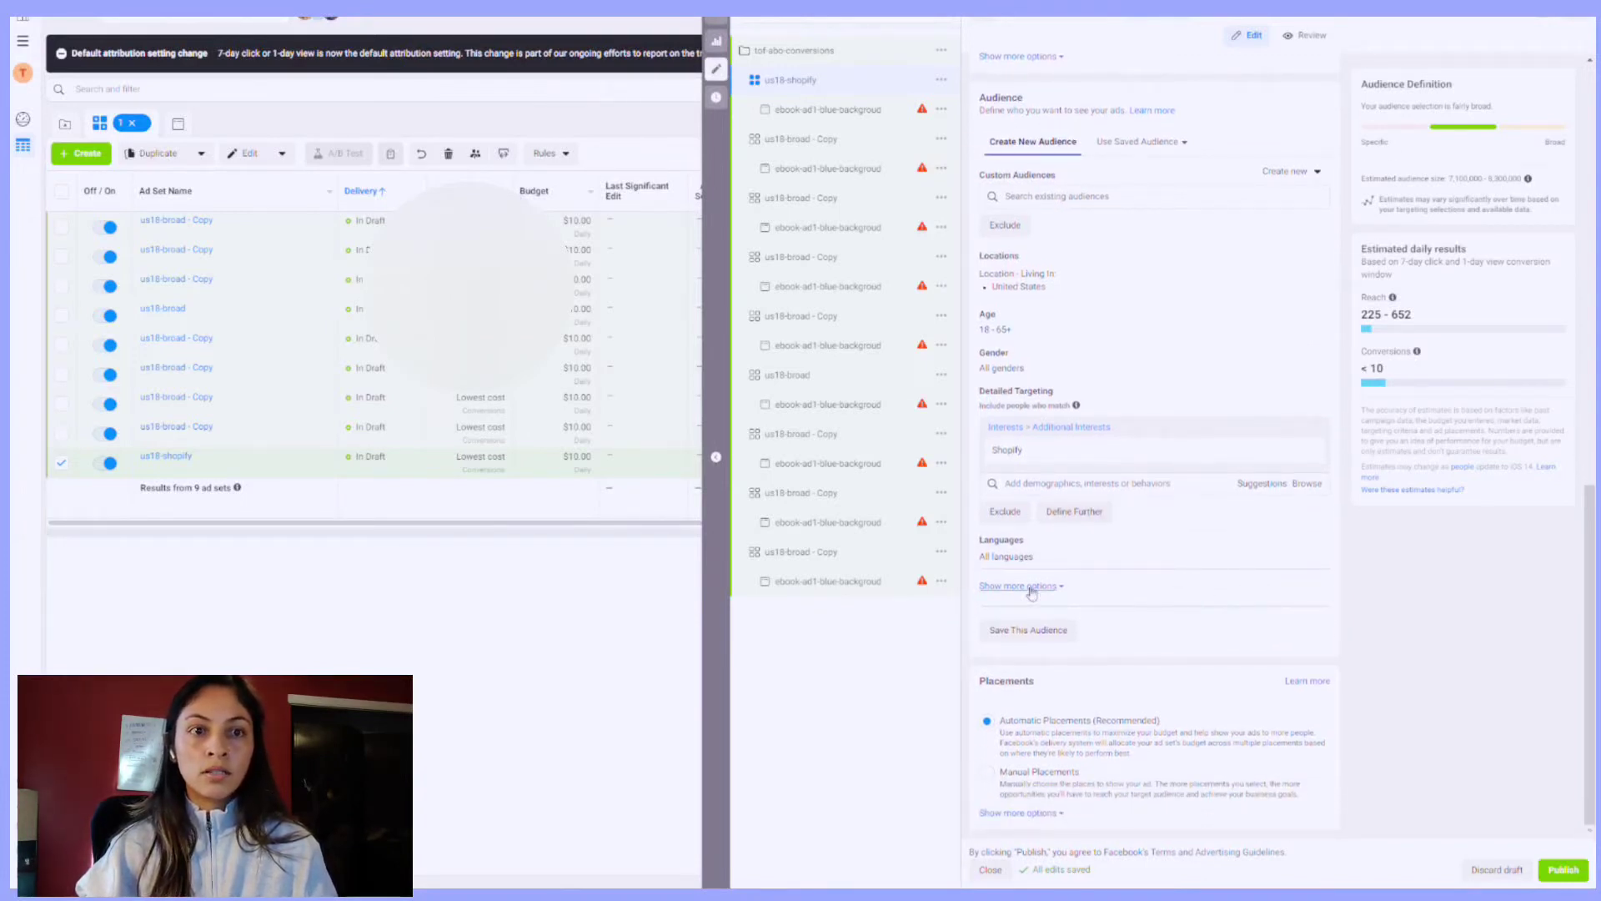
pyautogui.scroll(5, 1068, 613)
pyautogui.scroll(-3, 1105, 614)
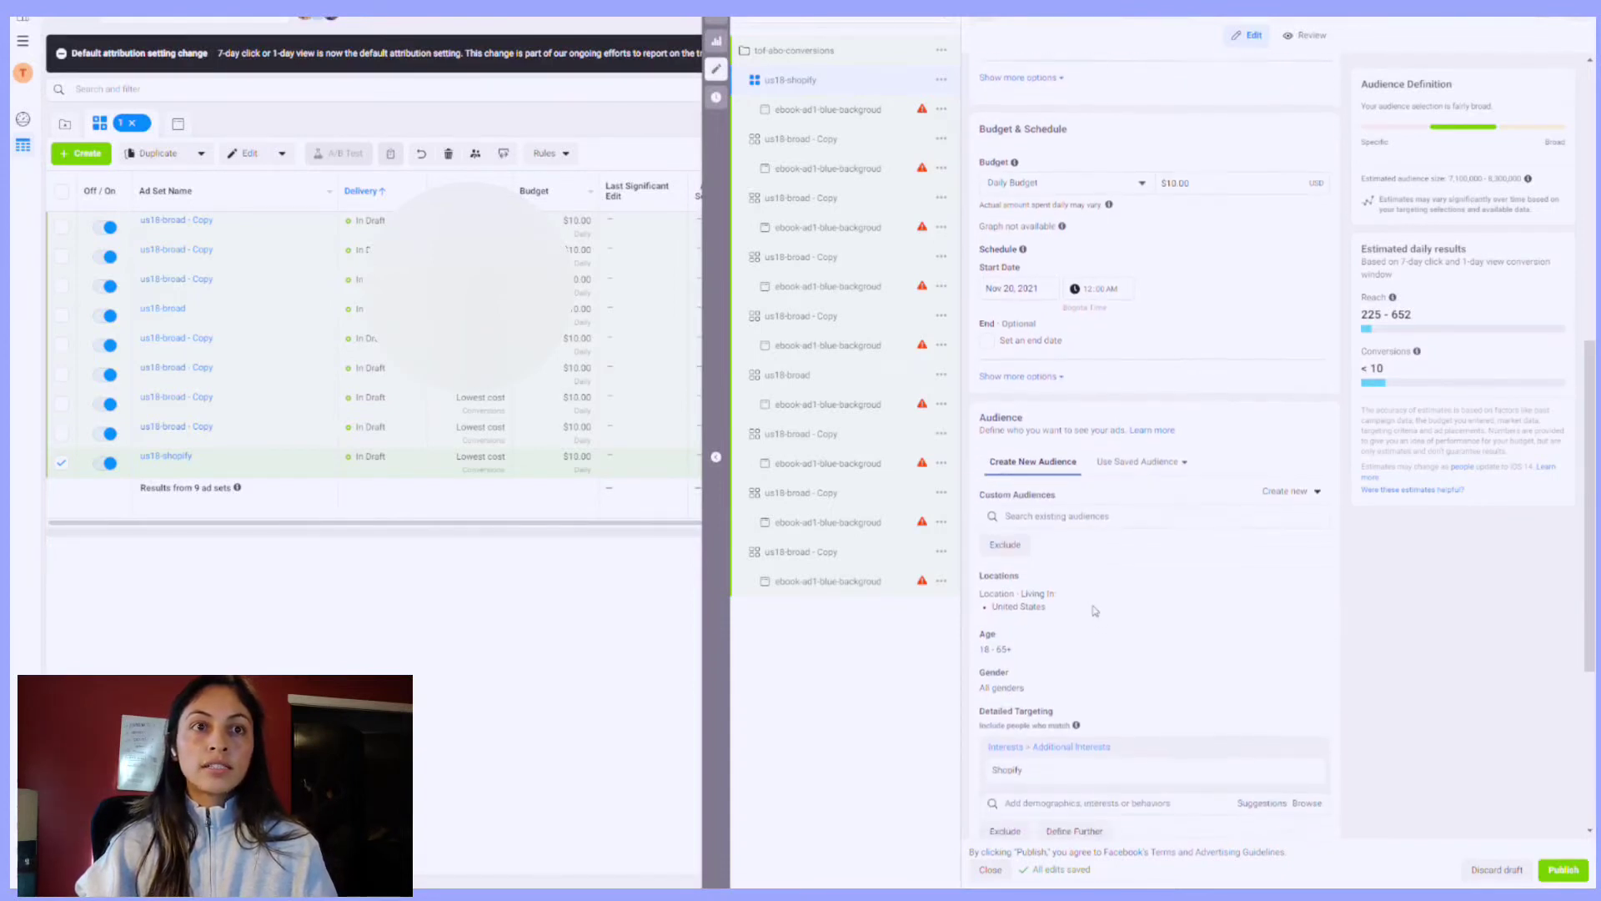
pyautogui.moveTo(1087, 564)
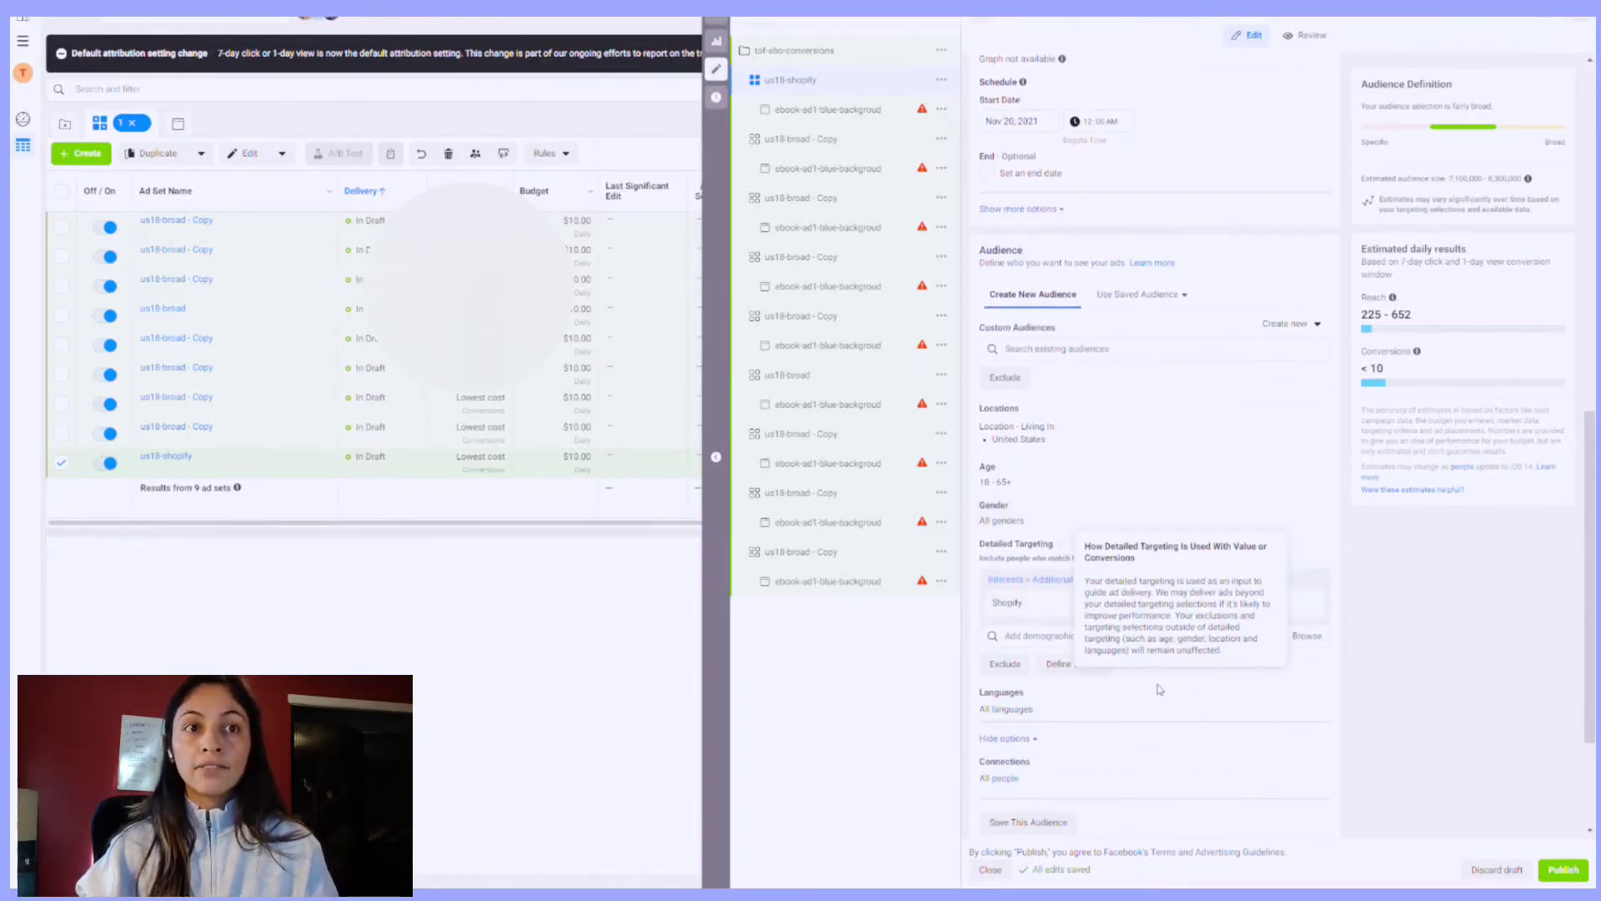
pyautogui.scroll(-2, 1161, 646)
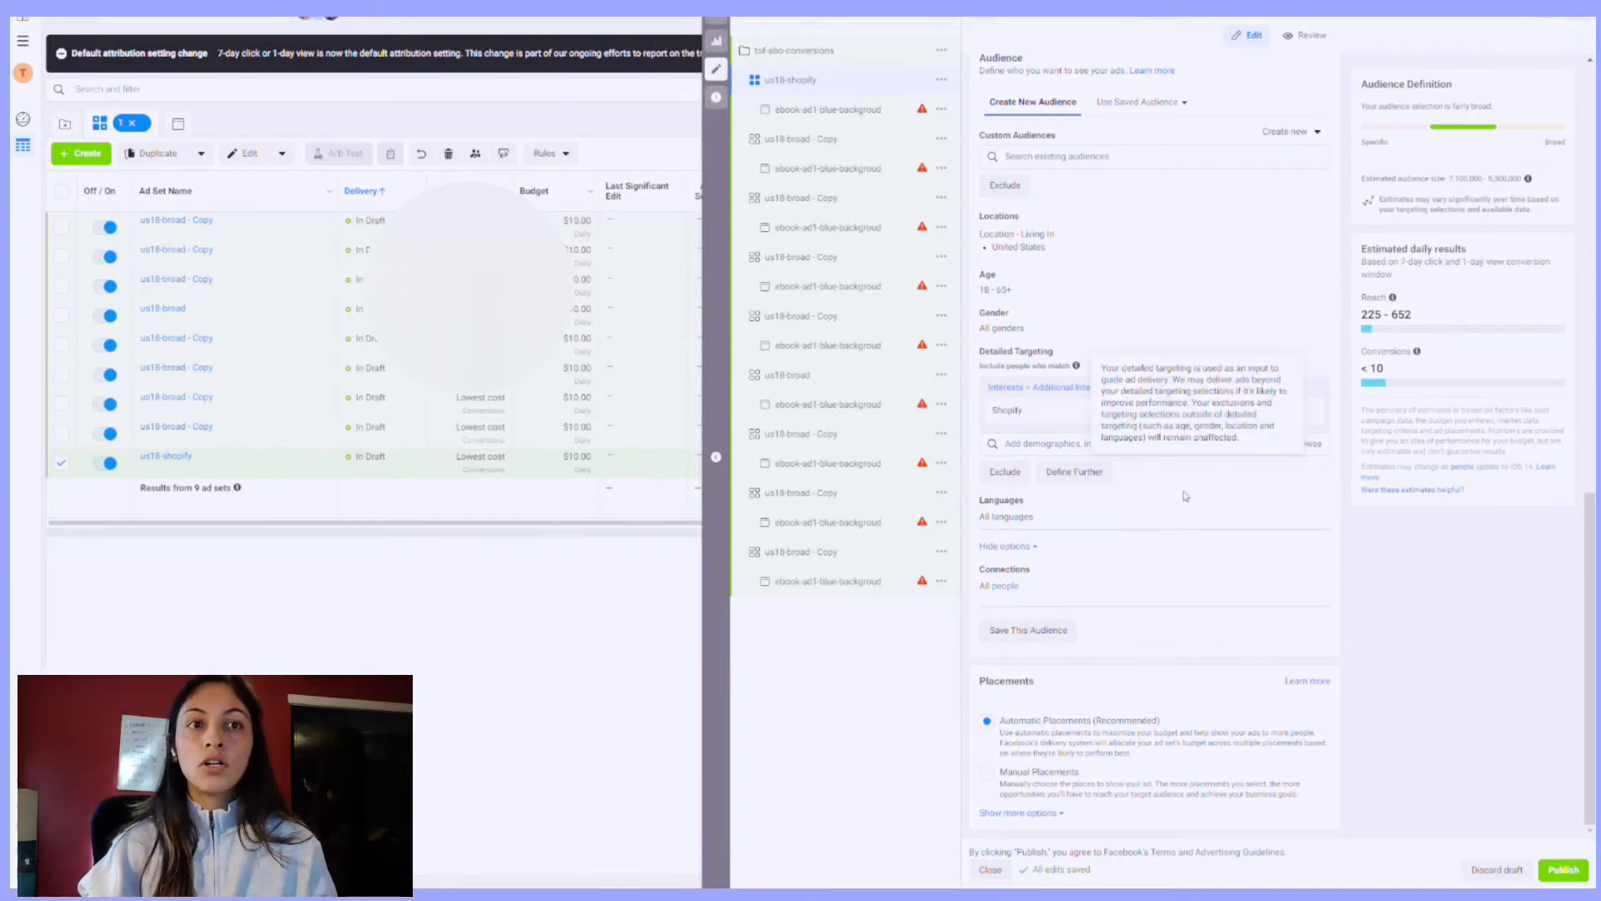
pyautogui.scroll(2, 1101, 500)
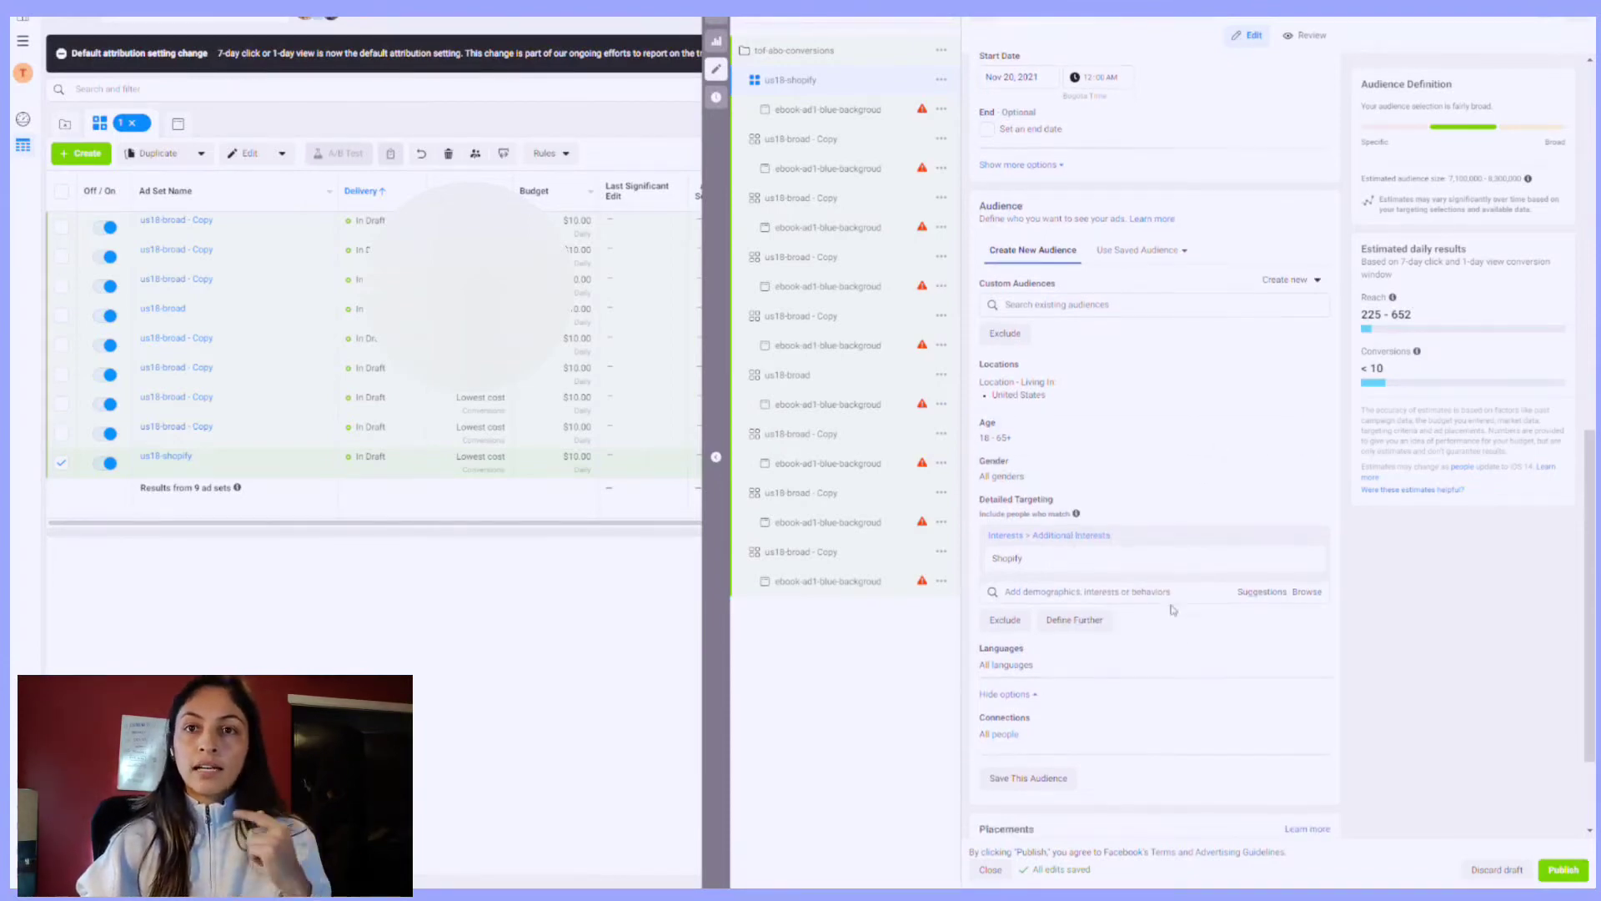
pyautogui.scroll(-3, 1172, 622)
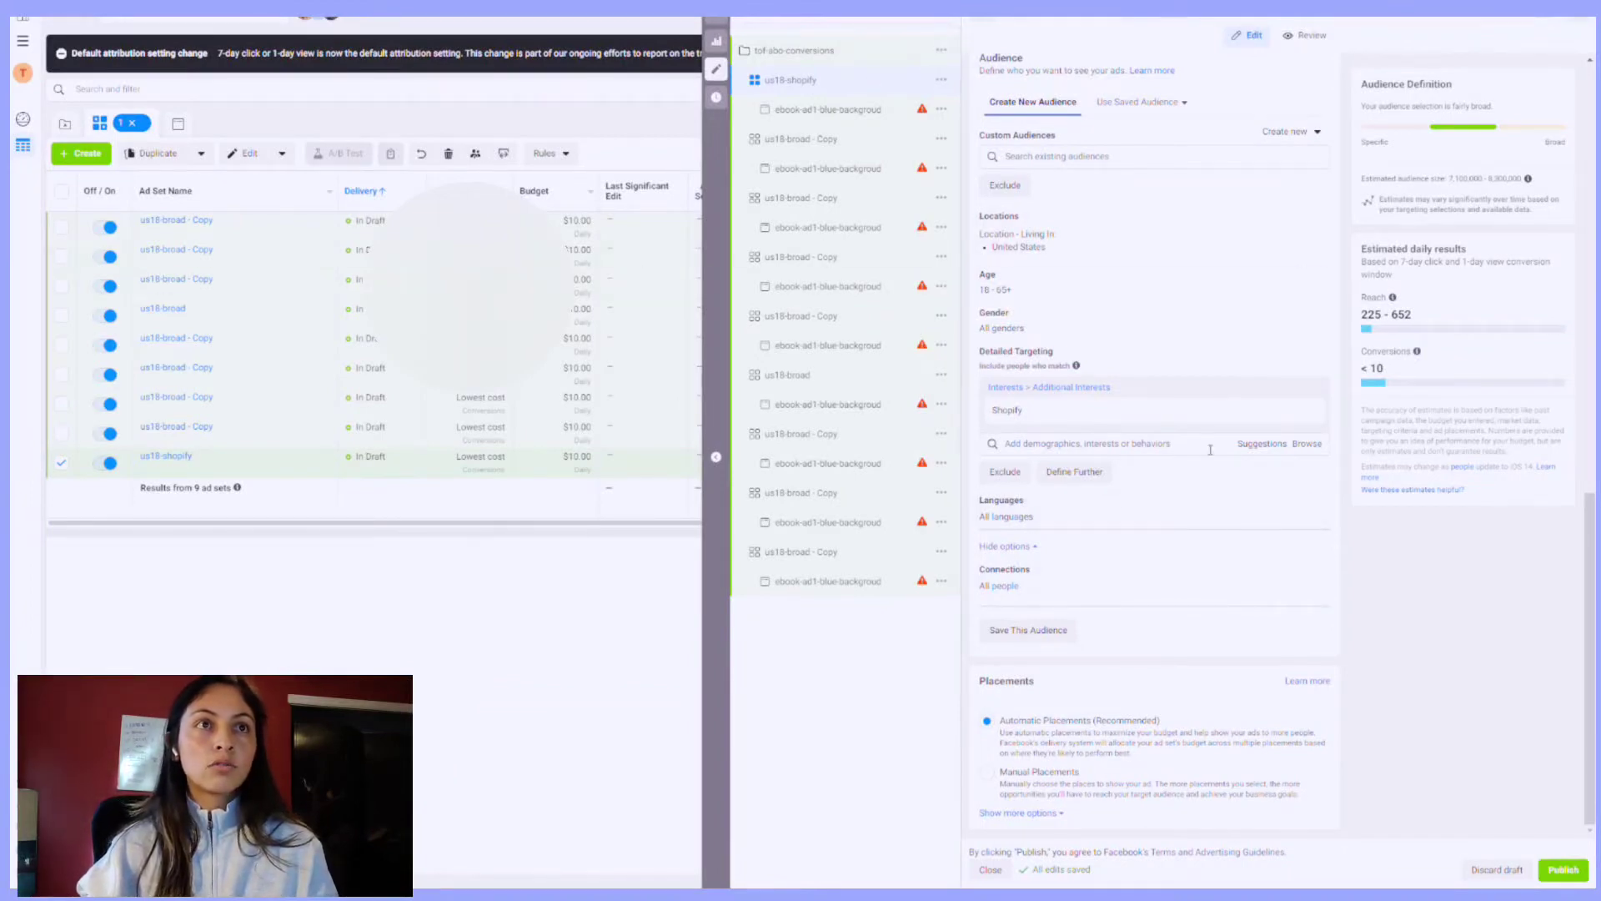
pyautogui.scroll(3, 1171, 559)
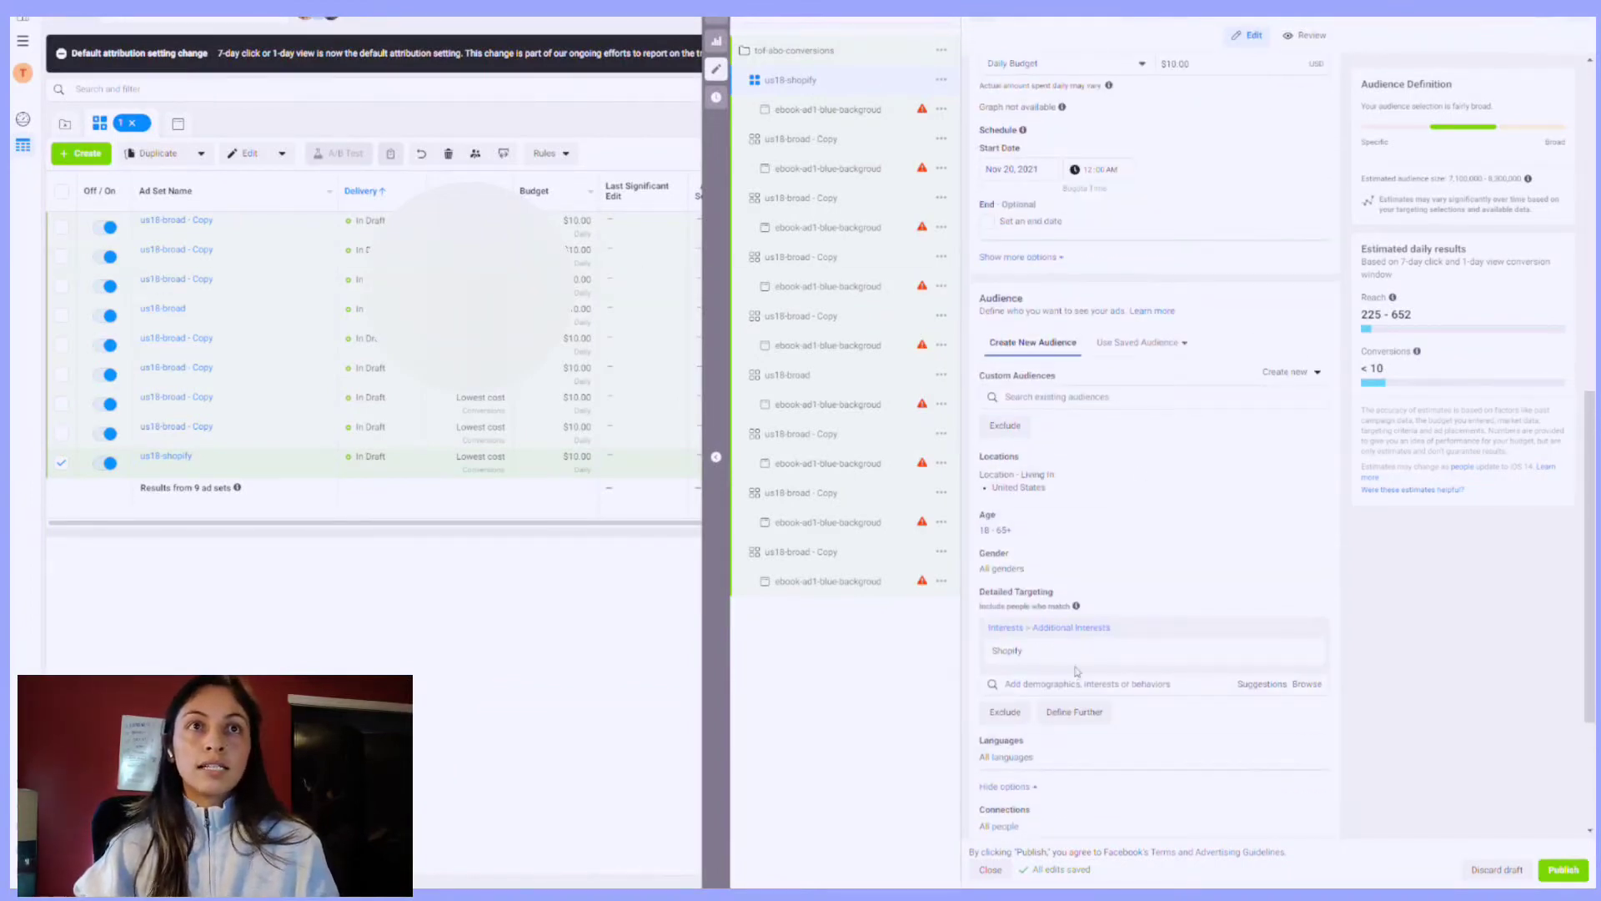
# Step: Rename the next us18-broad copy in the campaign tree as us18-ecommerce
pyautogui.click(817, 143)
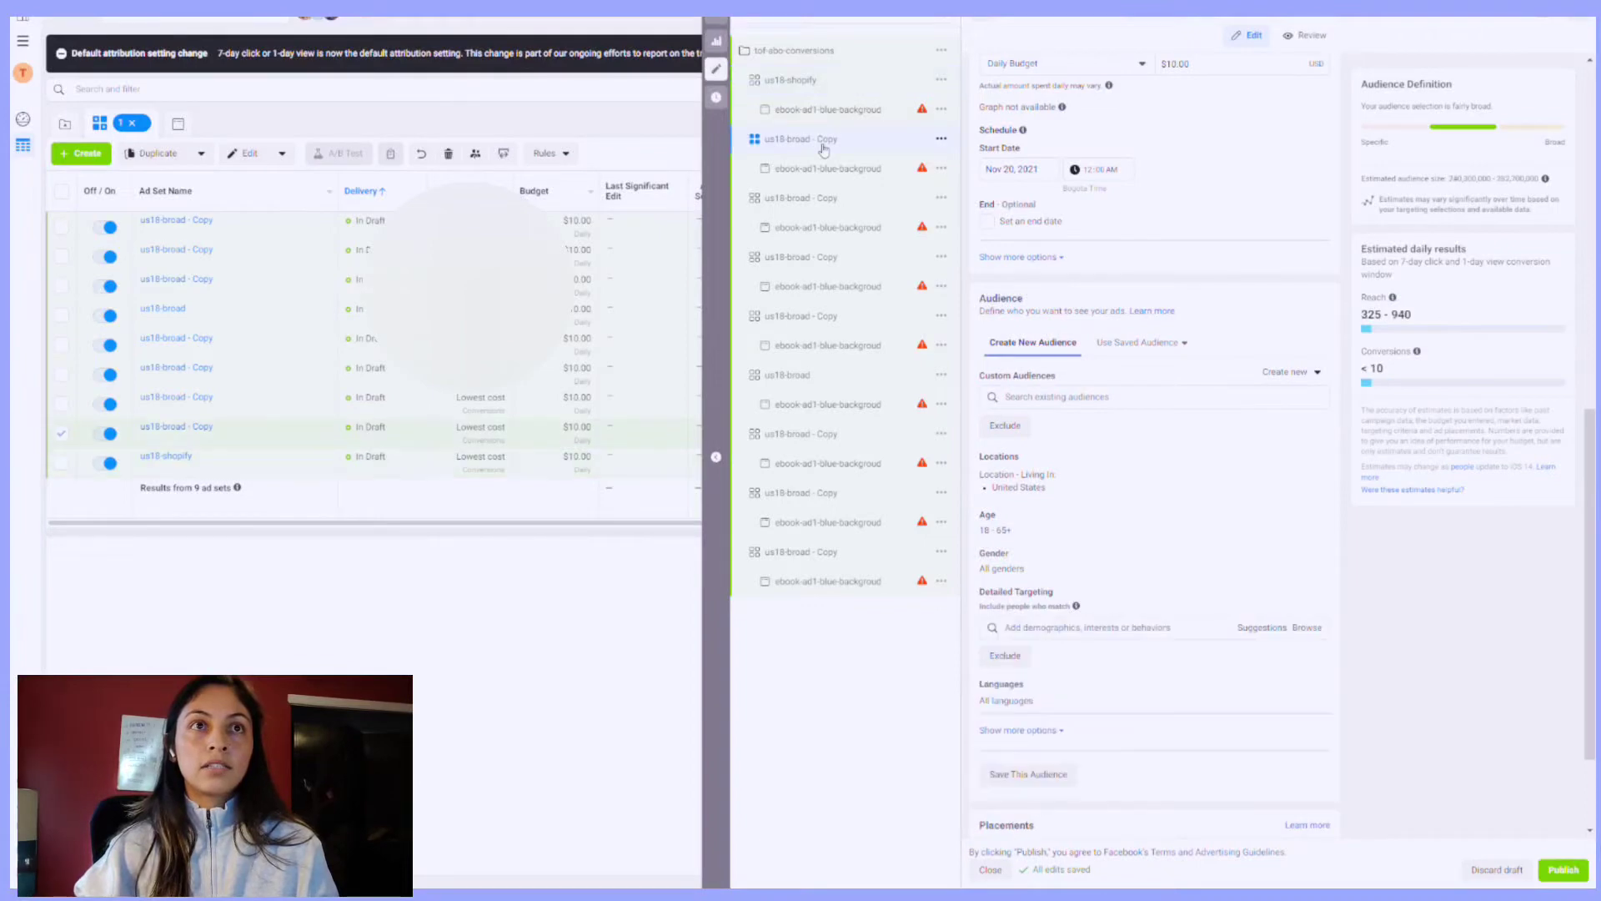
pyautogui.scroll(3, 1177, 407)
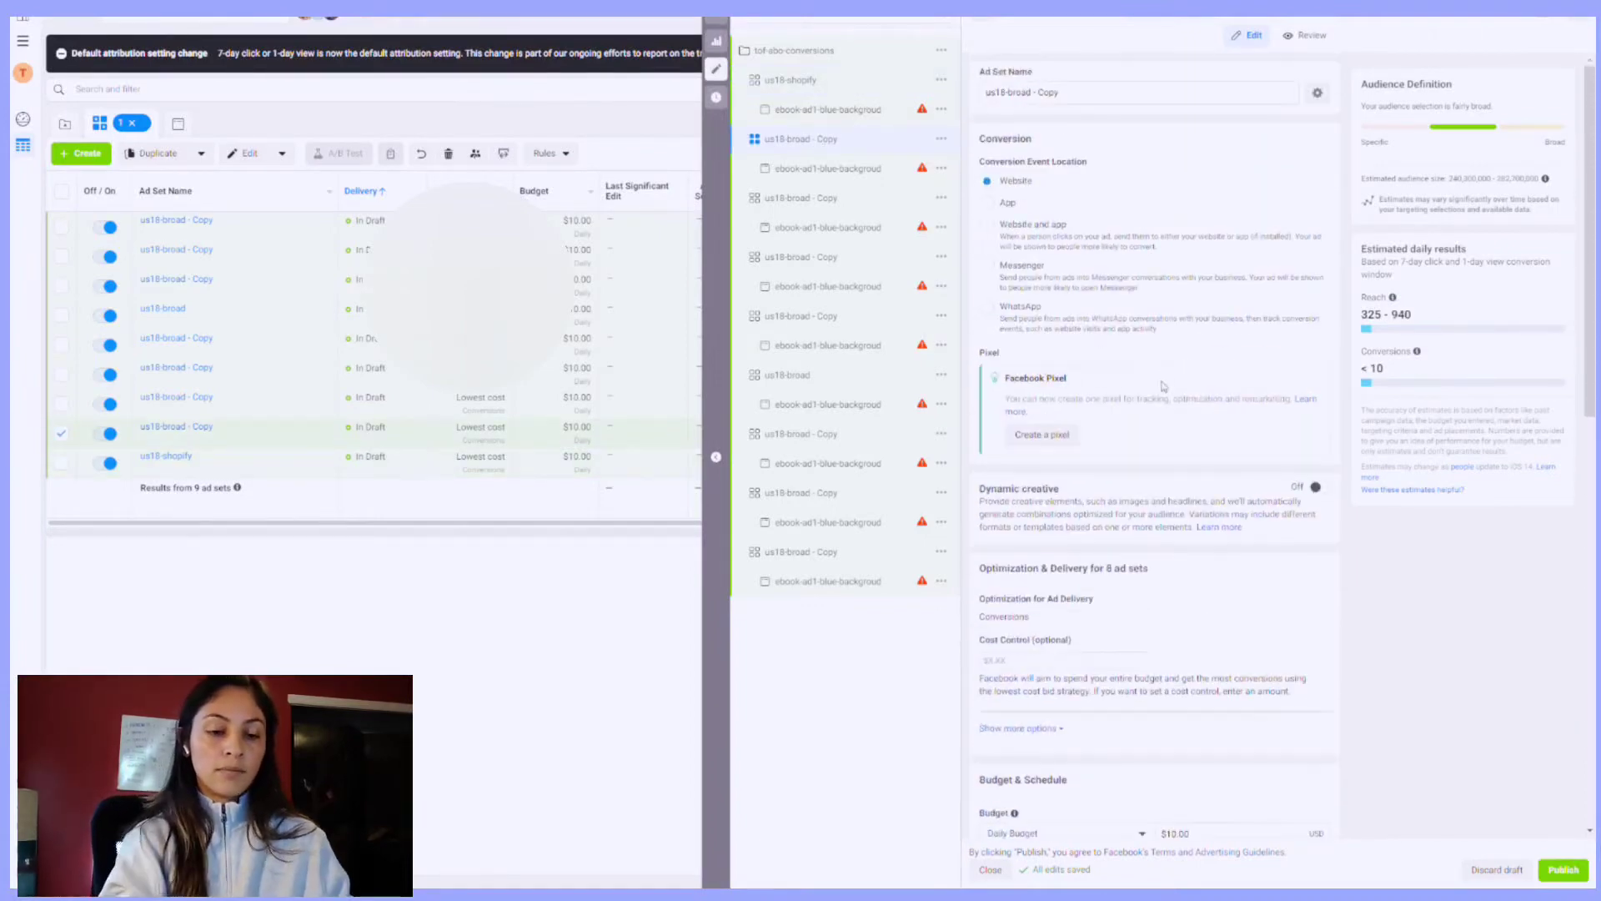
pyautogui.moveTo(1061, 92); pyautogui.dragTo(1017, 100)
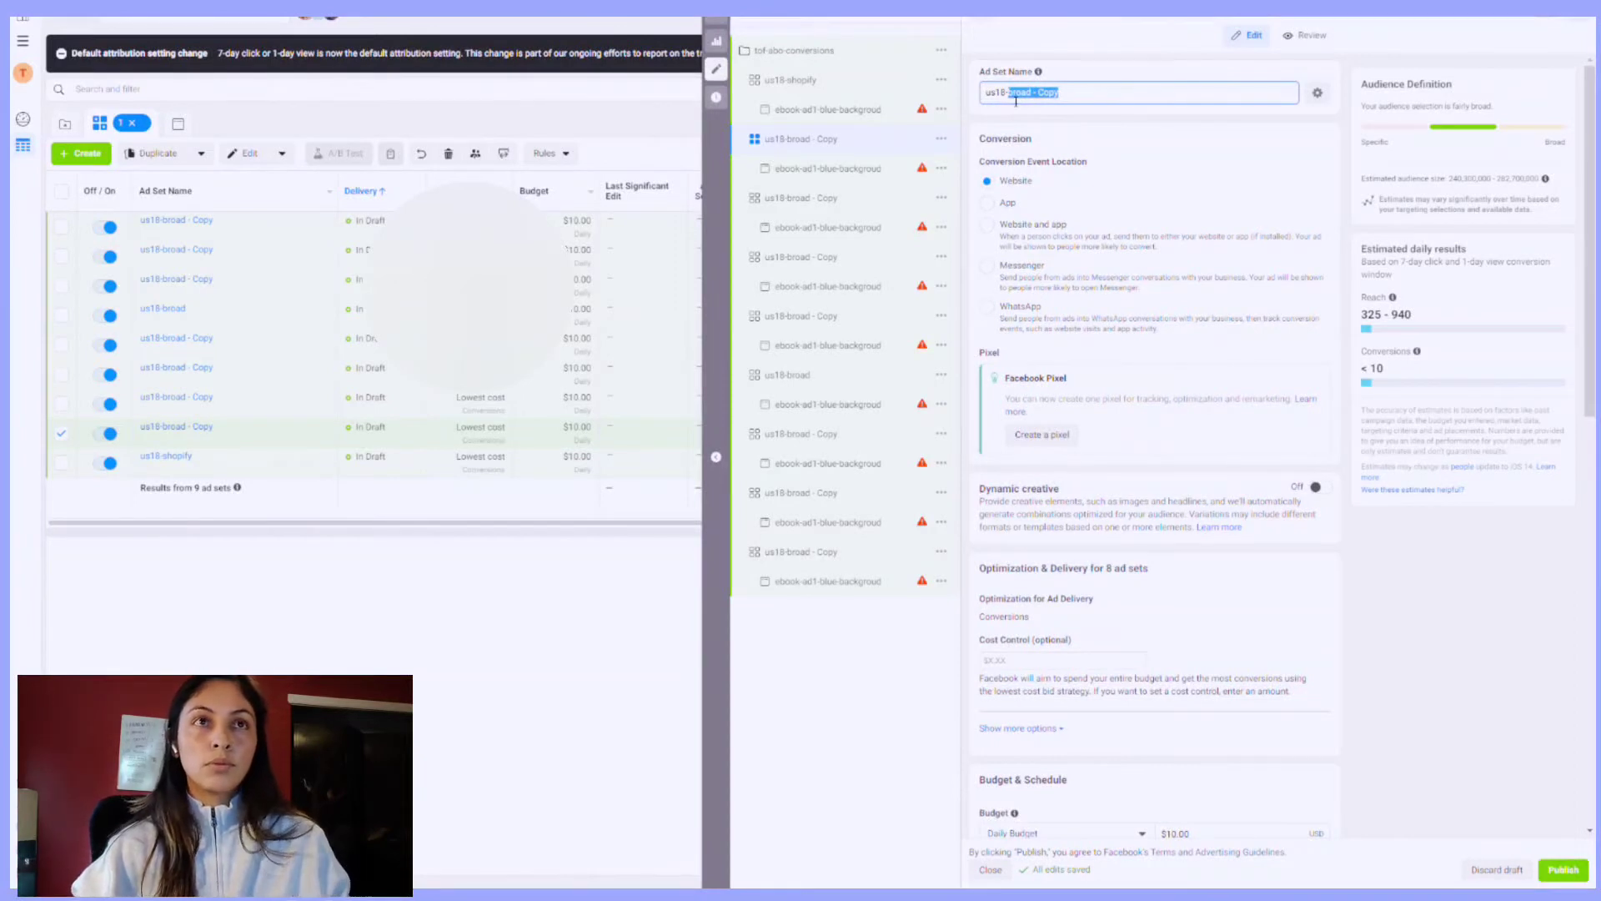
pyautogui.write('ecommerce')
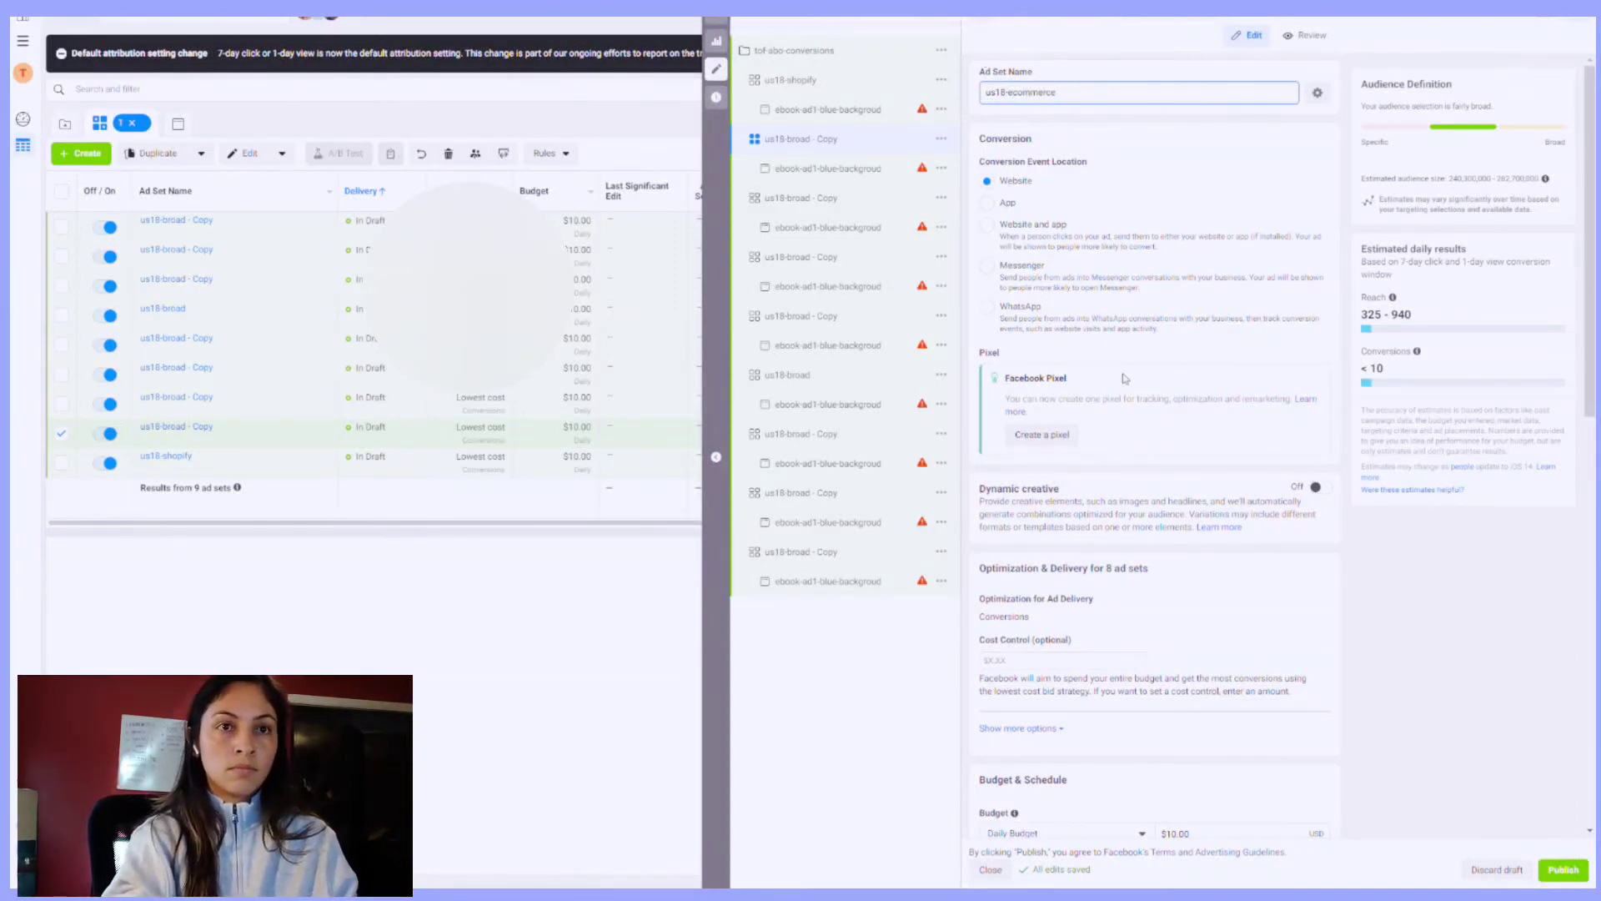
# Step: Add the E-commerce interest to the detailed targeting of the us18-ecommerce ad set
pyautogui.scroll(-10, 1127, 380)
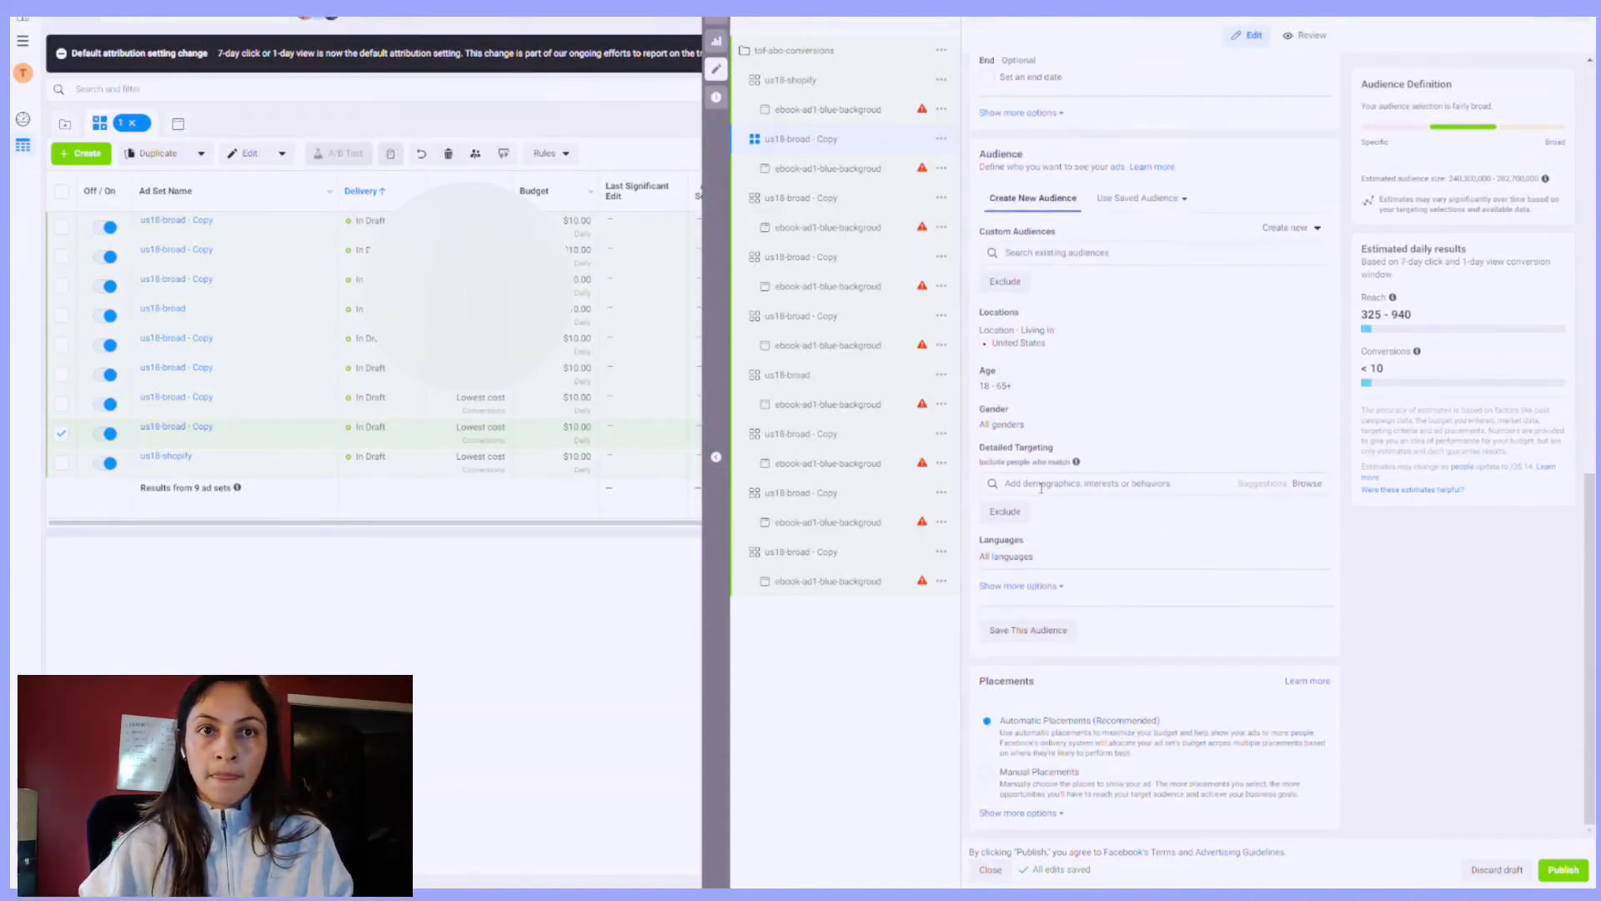
pyautogui.click(1041, 483)
pyautogui.write('d')
pyautogui.write('commer')
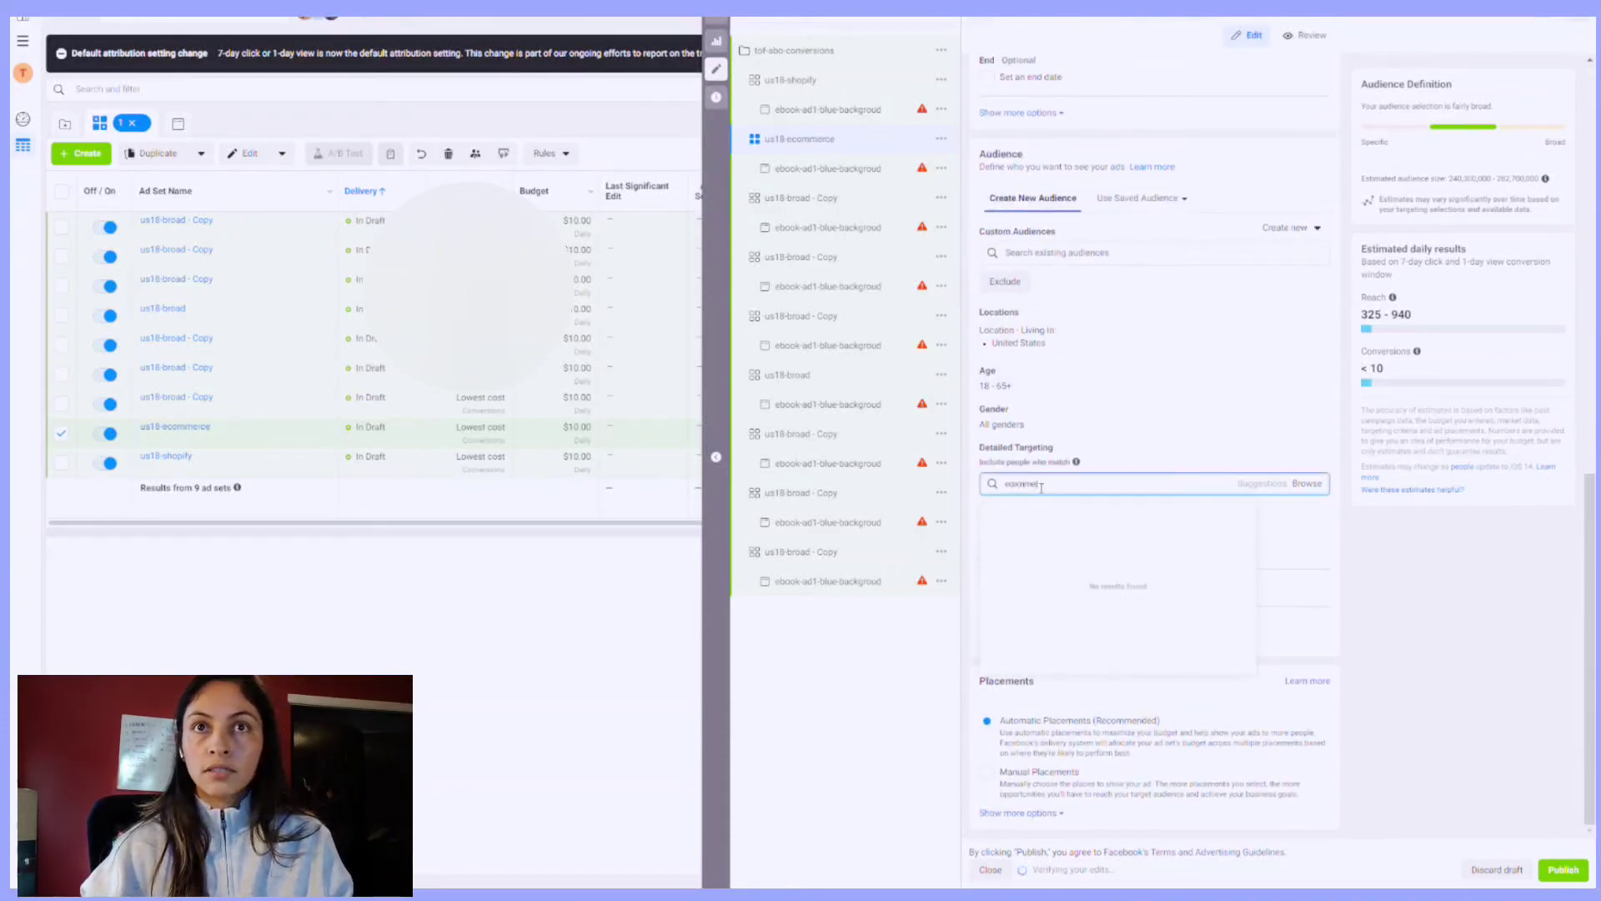
pyautogui.write('c')
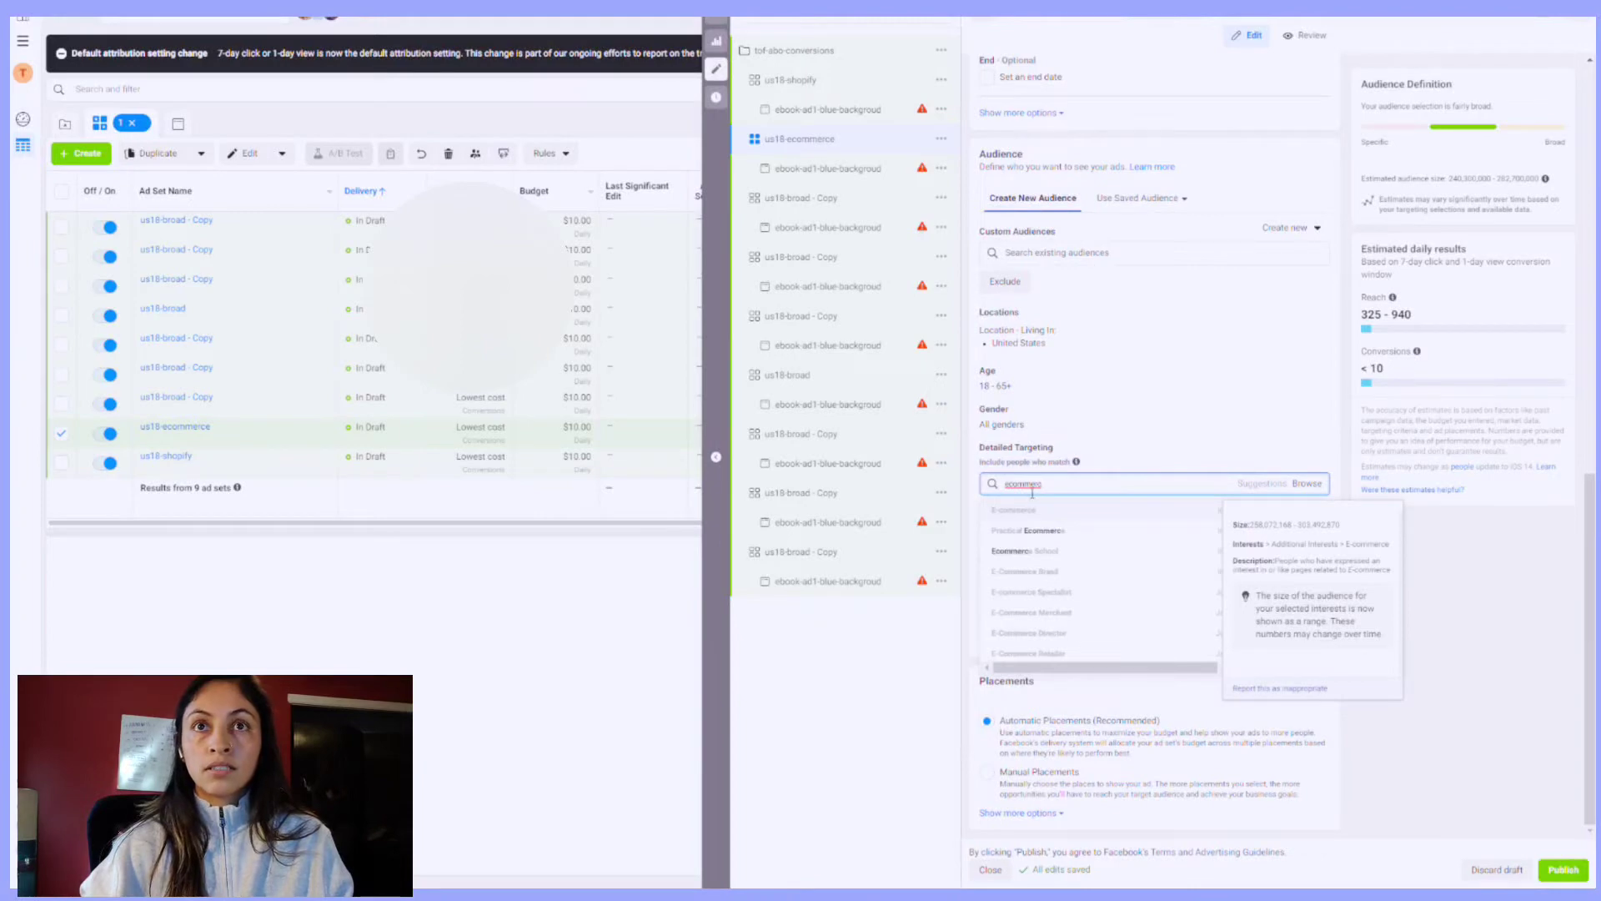
pyautogui.click(1058, 512)
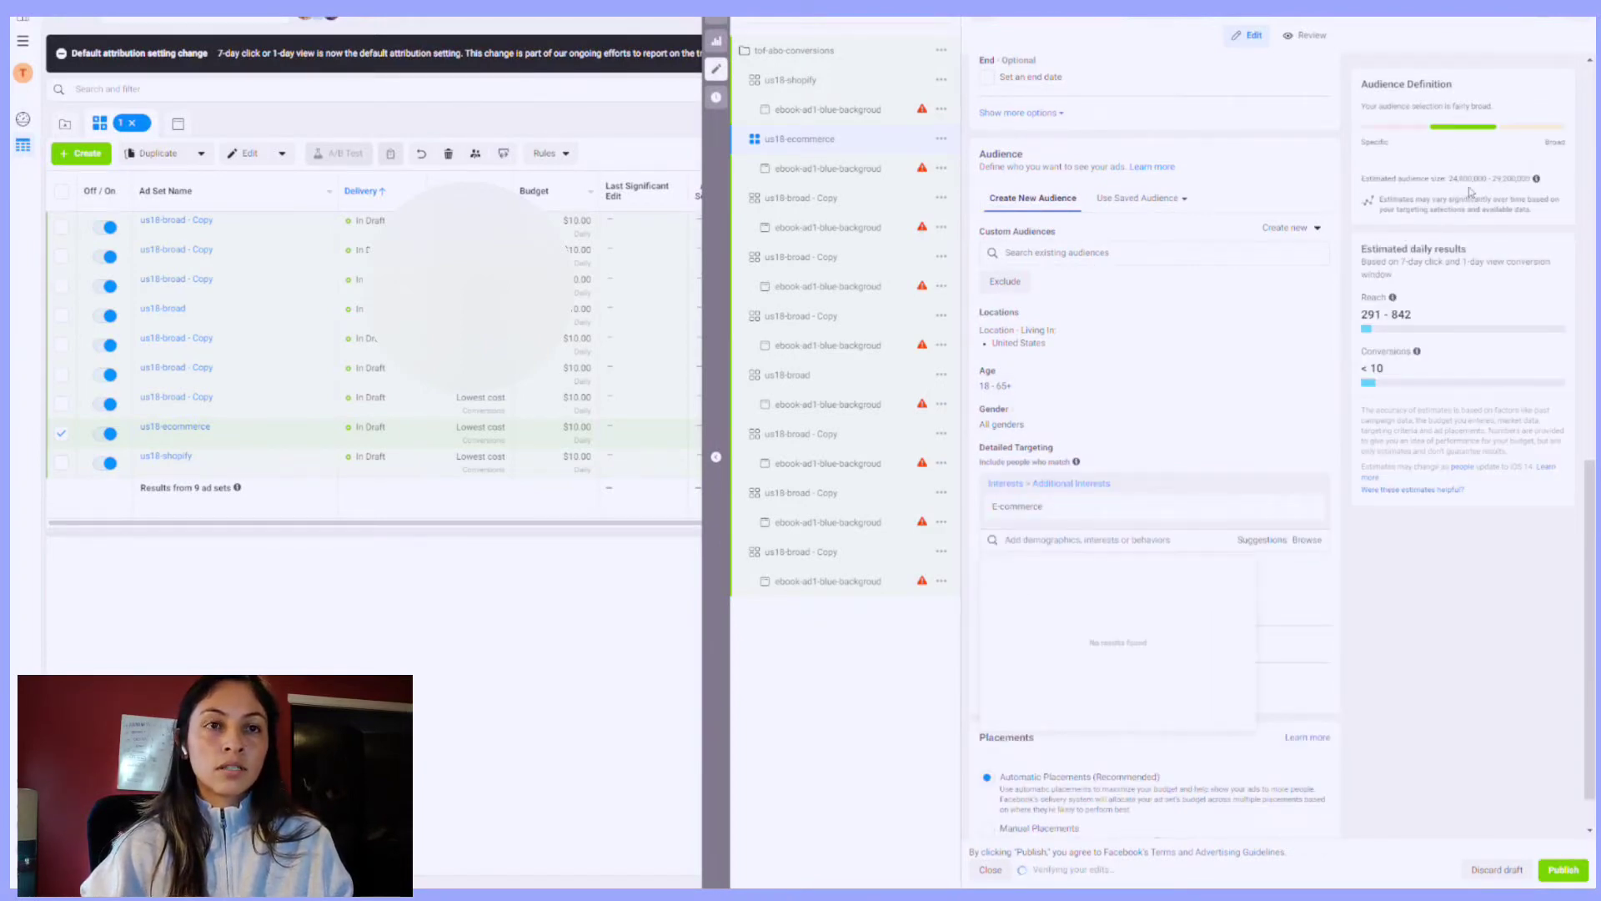
# Step: Shorten the name of the next us18-broad copy below us18-ecommerce to the prefix us18-
pyautogui.click(801, 198)
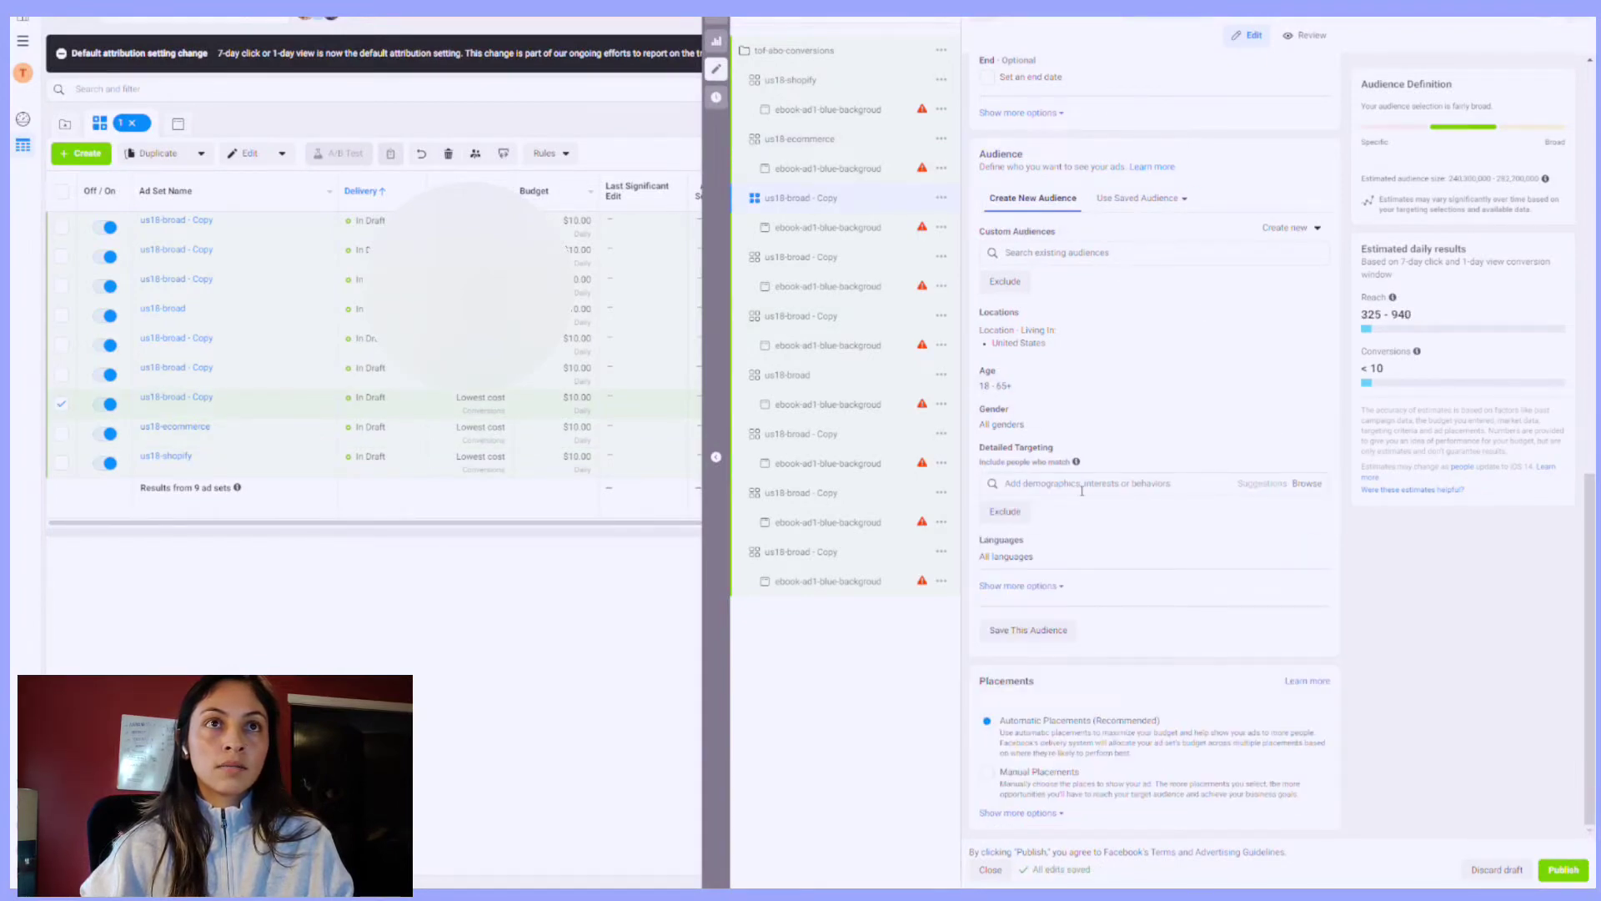
pyautogui.scroll(8, 1121, 442)
pyautogui.scroll(3, 1114, 434)
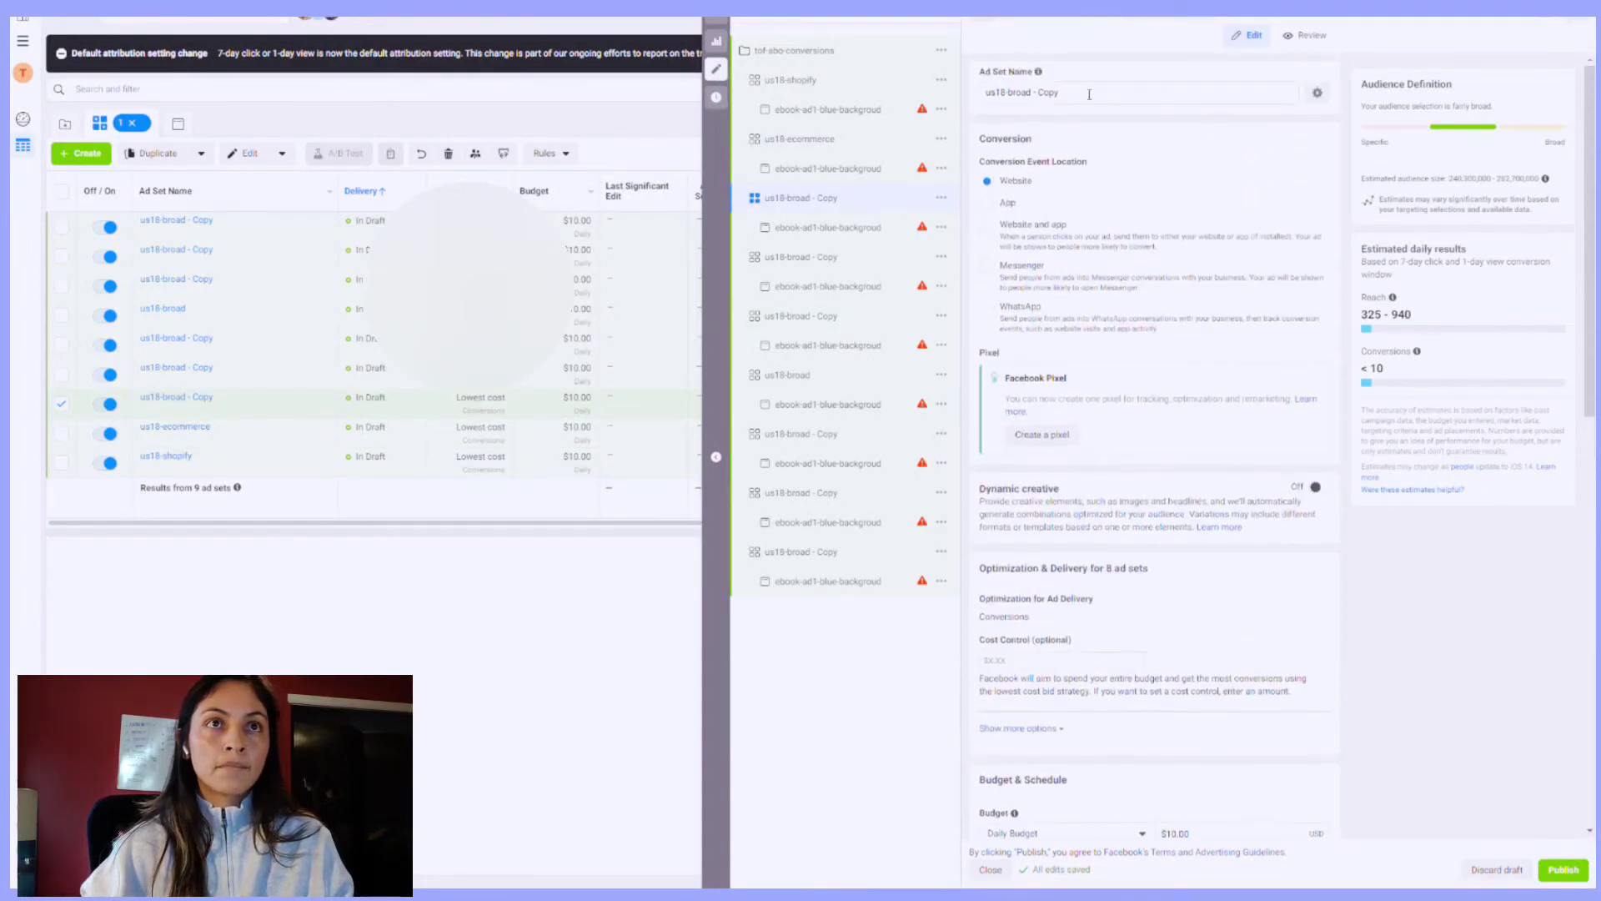
pyautogui.tripleClick(1087, 89)
pyautogui.click(1089, 98)
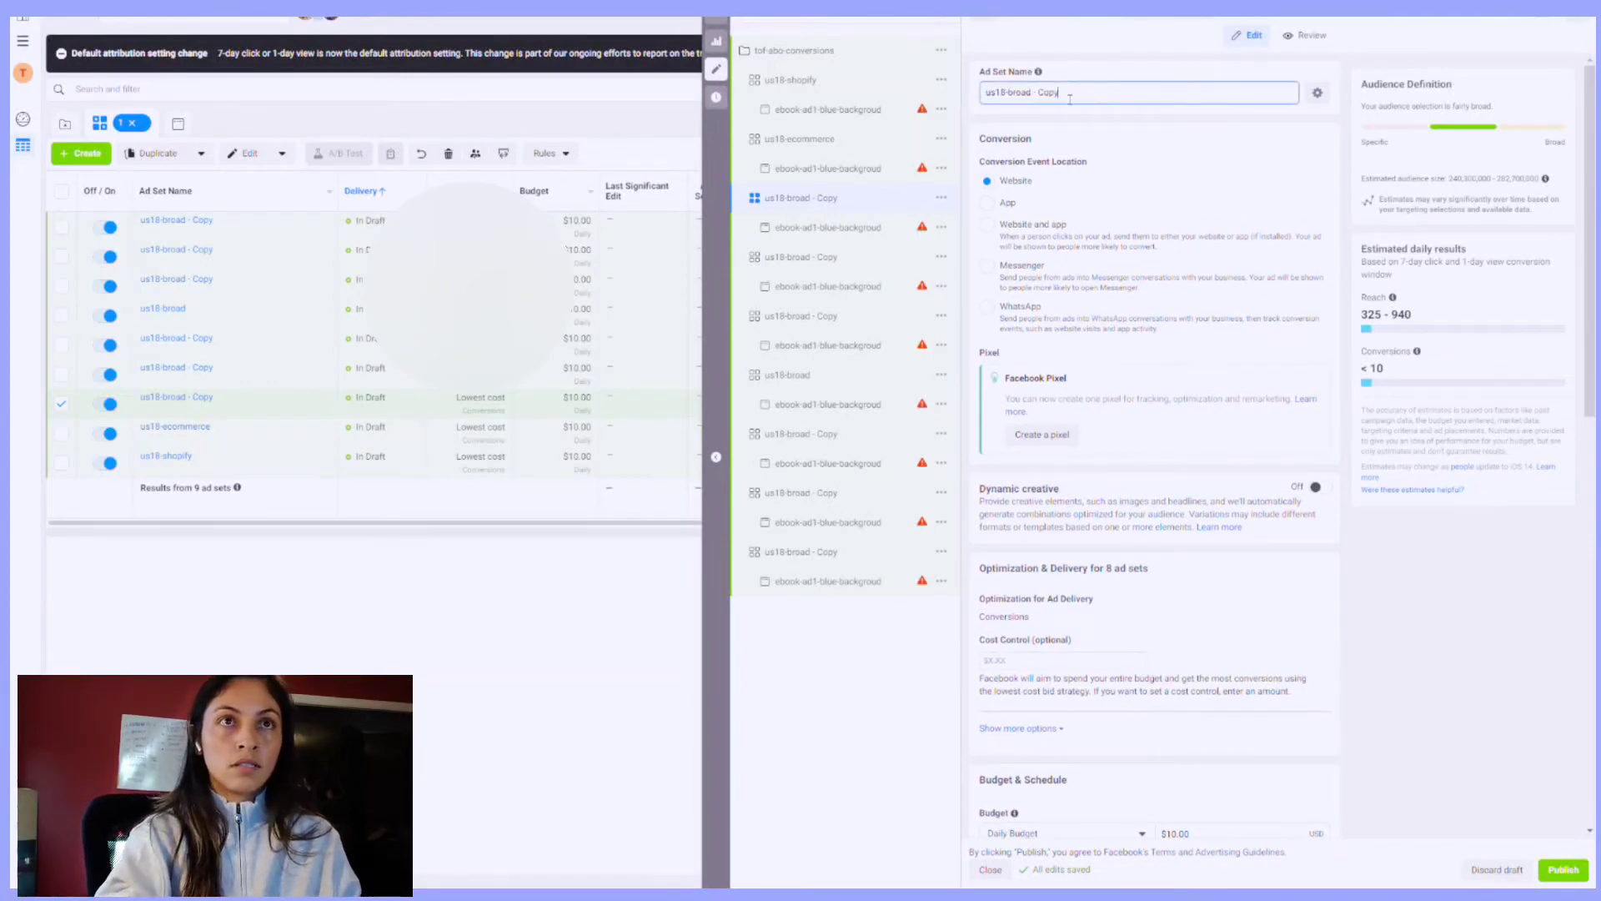
pyautogui.moveTo(1070, 99); pyautogui.dragTo(1009, 93)
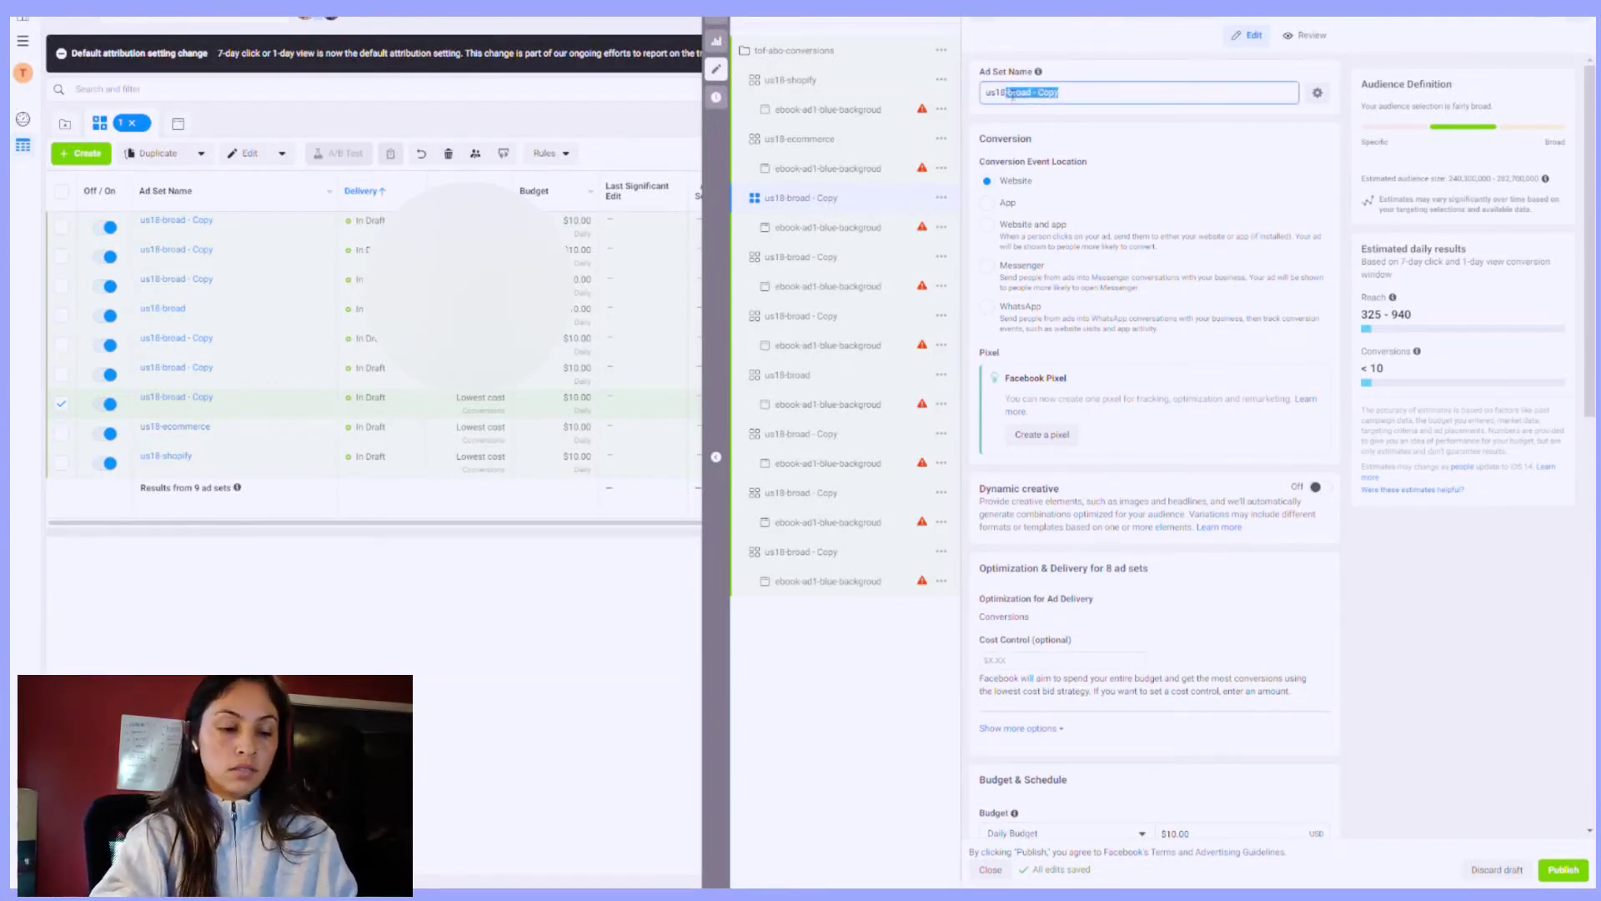
pyautogui.press('Right')
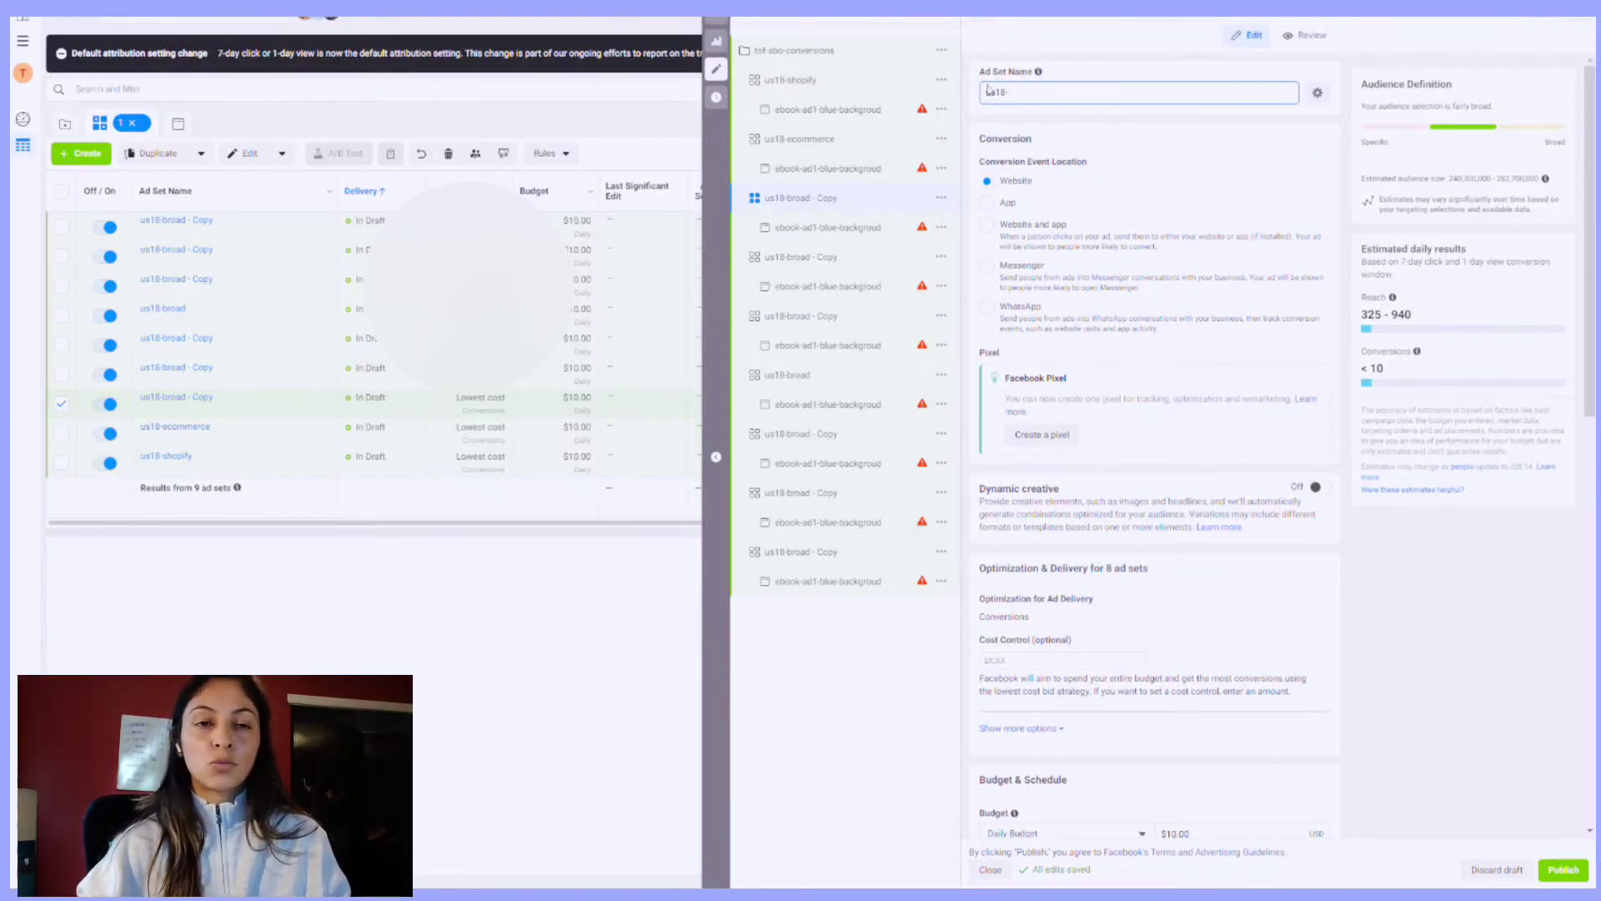
pyautogui.click(1199, 187)
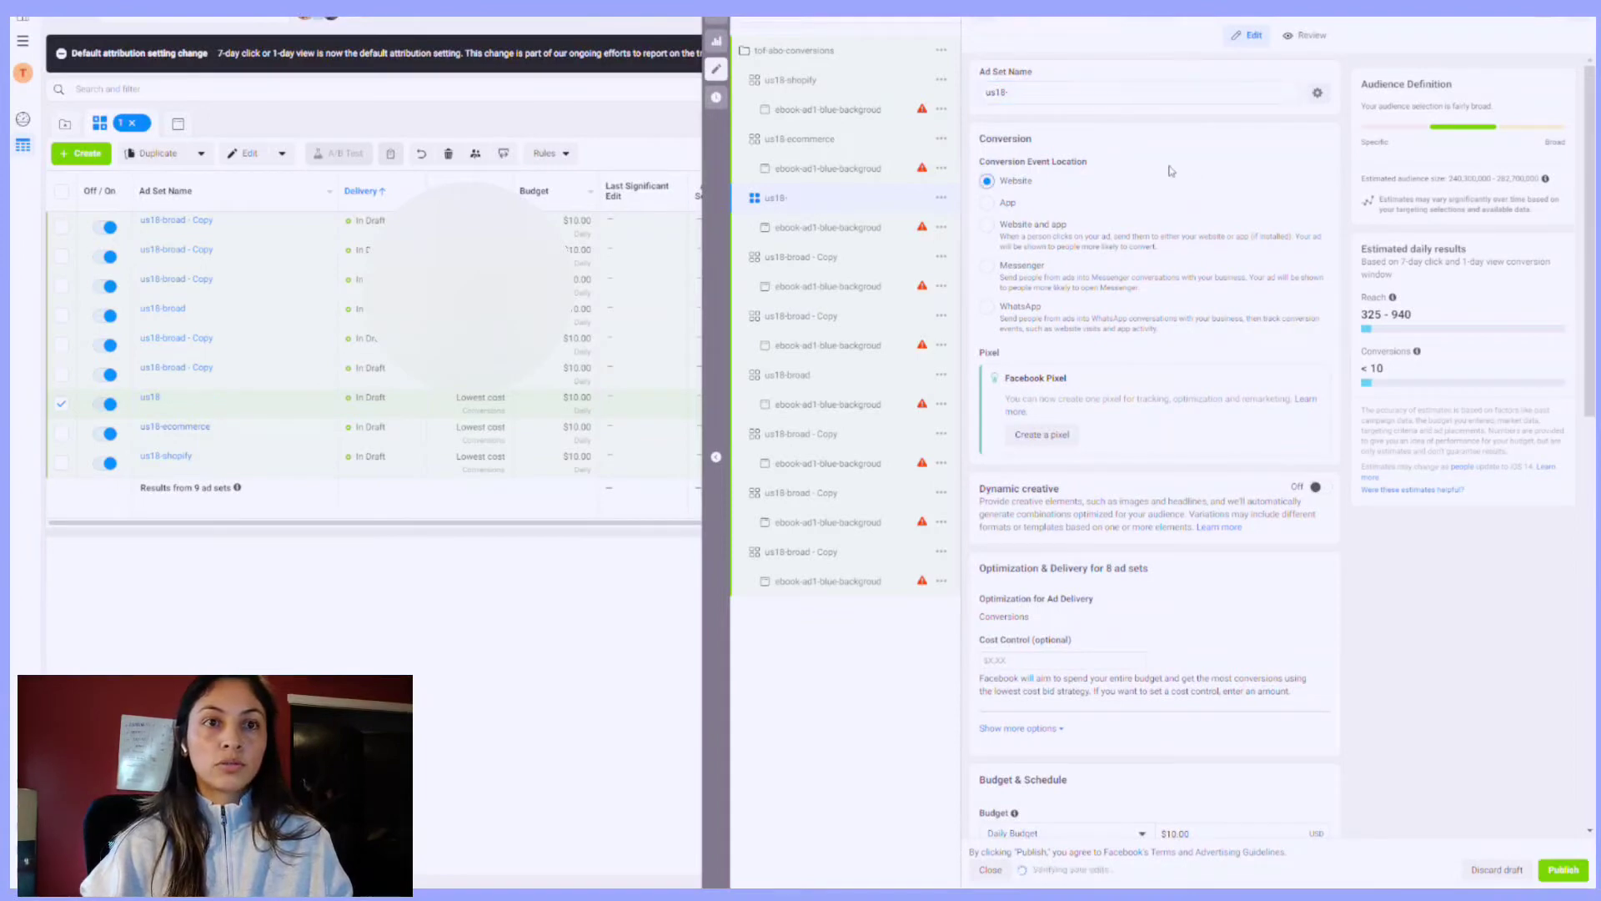
# Step: Add Shopify to the detailed targeting of the us18- ad set as the basis for interest suggestions
pyautogui.scroll(-4, 1165, 184)
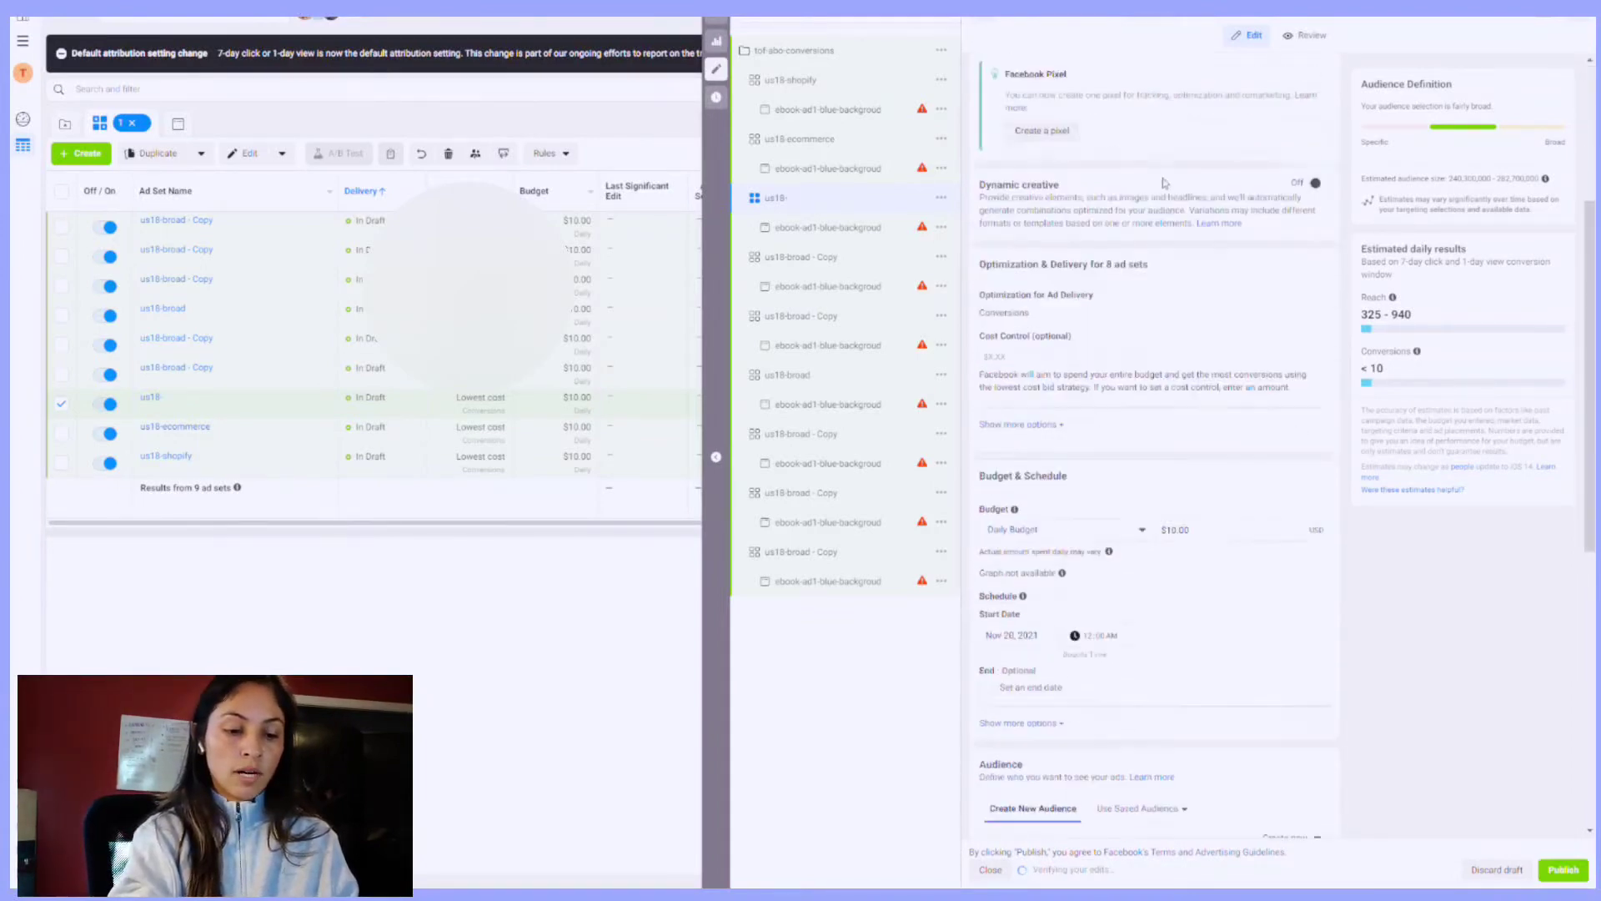
pyautogui.scroll(-5, 1161, 200)
pyautogui.scroll(-3, 1030, 525)
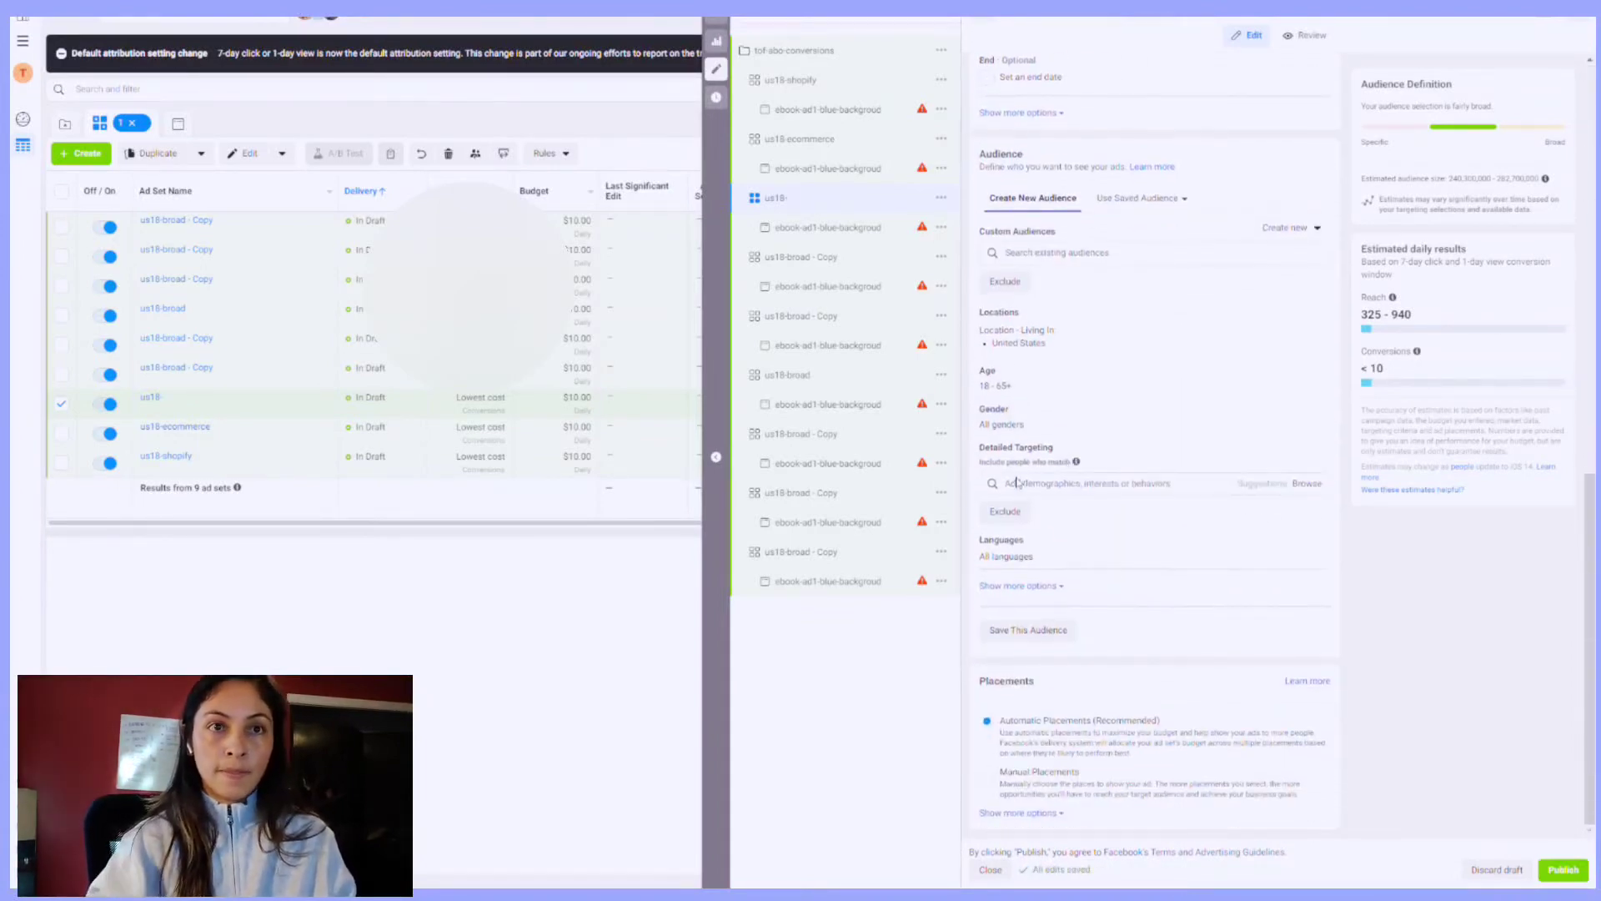
pyautogui.click(1019, 483)
pyautogui.write('sh')
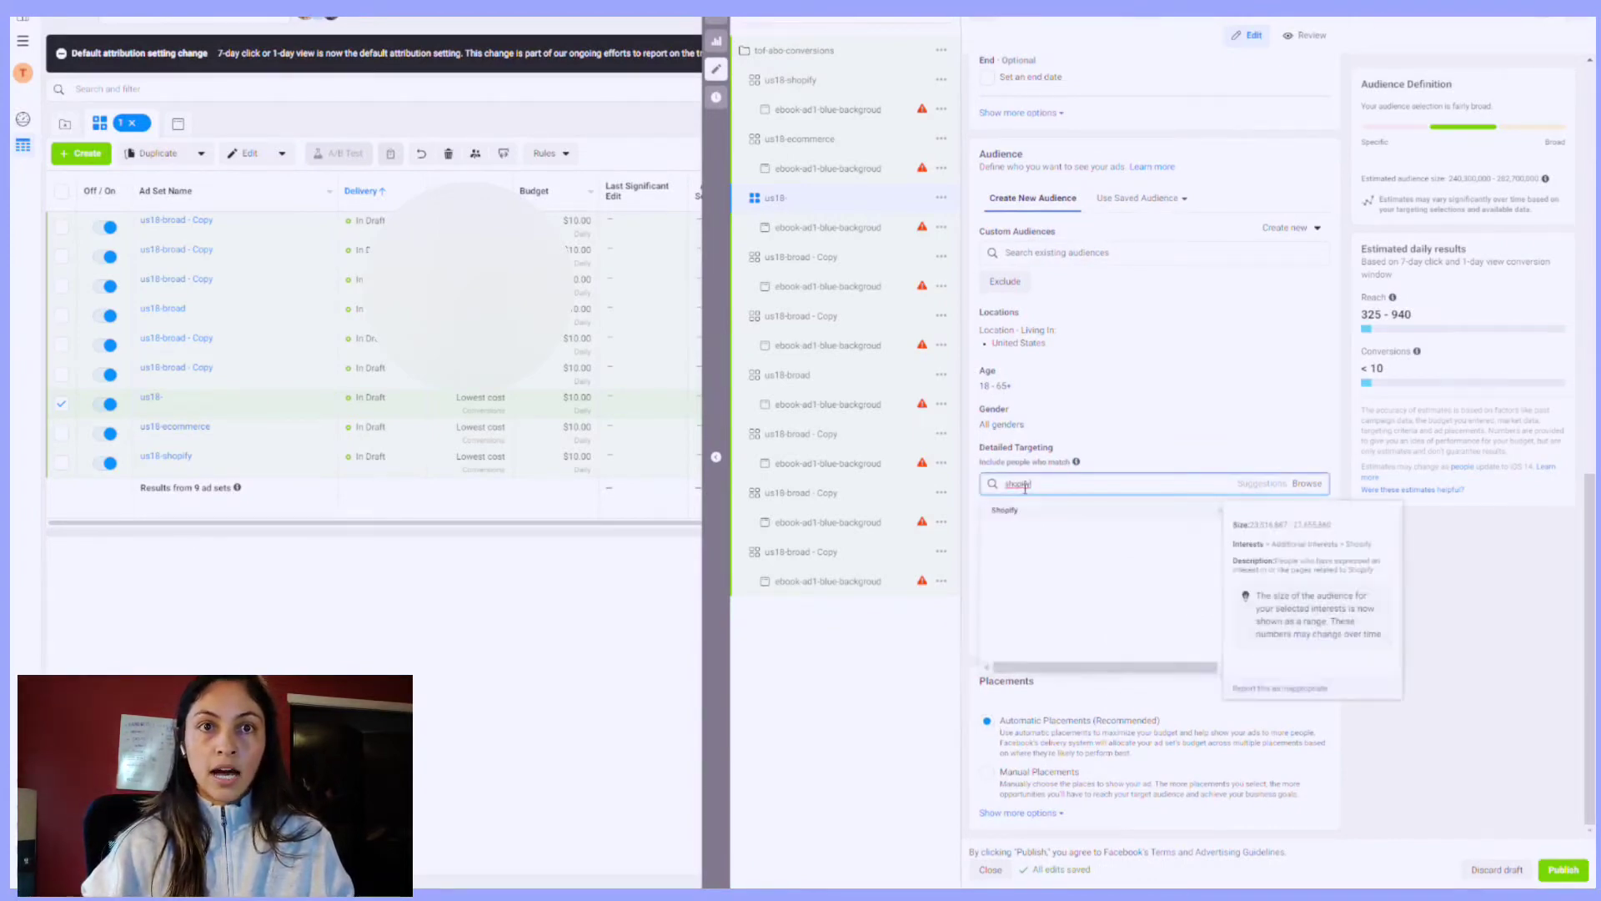
pyautogui.write('opify')
pyautogui.click(1043, 508)
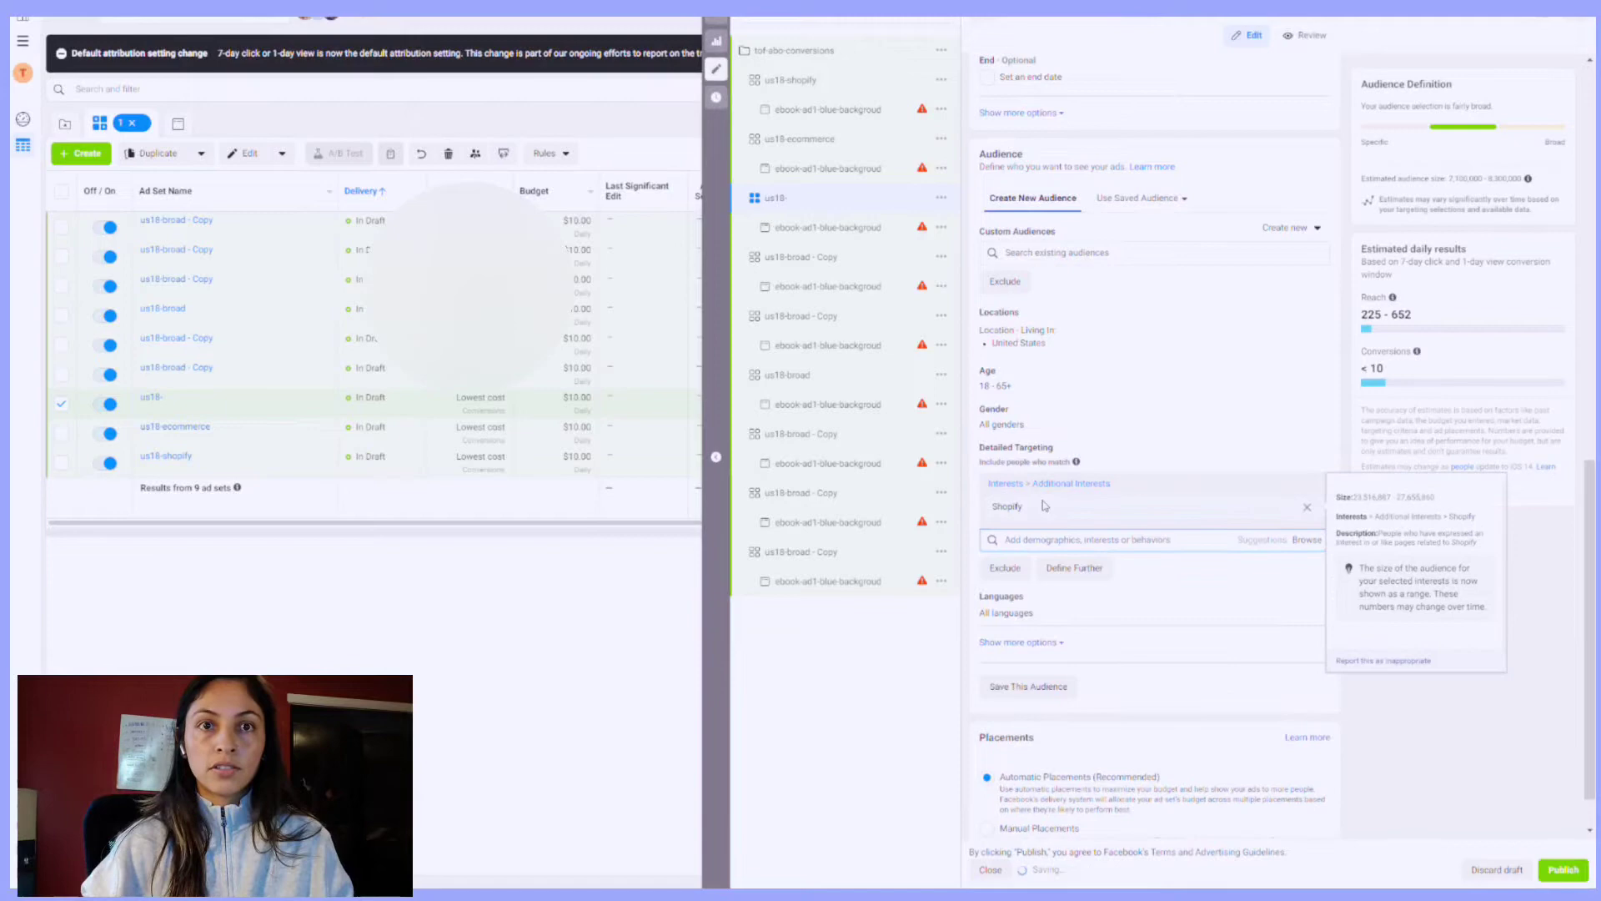
# Step: Add the suggested WooCommerce interest to the us18- ad set's detailed targeting and remove Shopify from it
pyautogui.click(1264, 540)
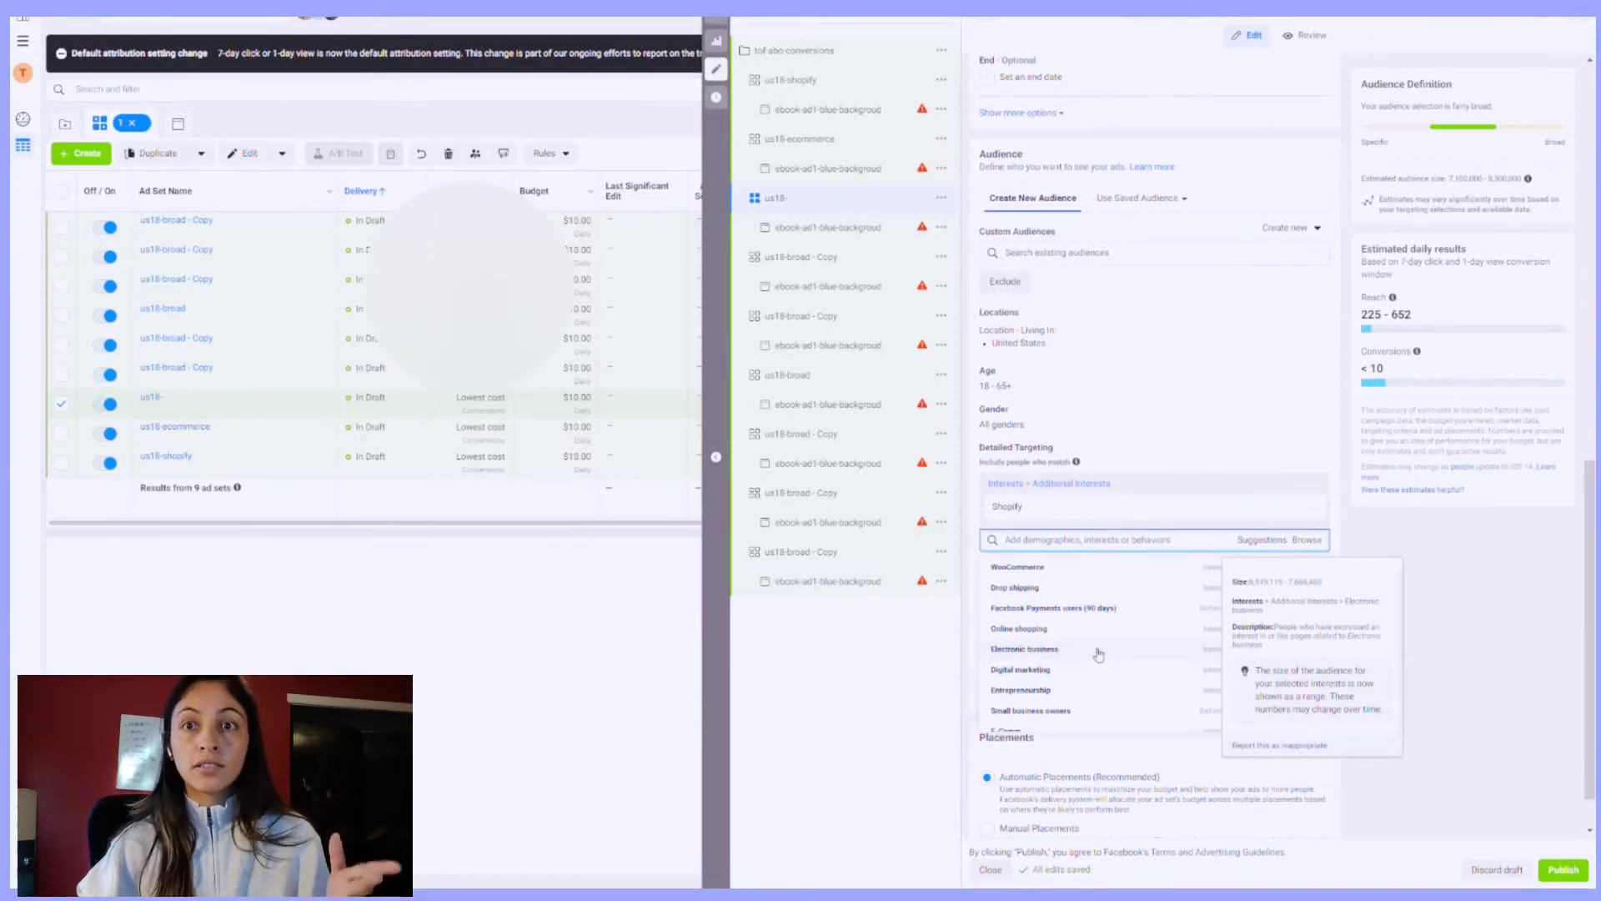
pyautogui.click(1105, 574)
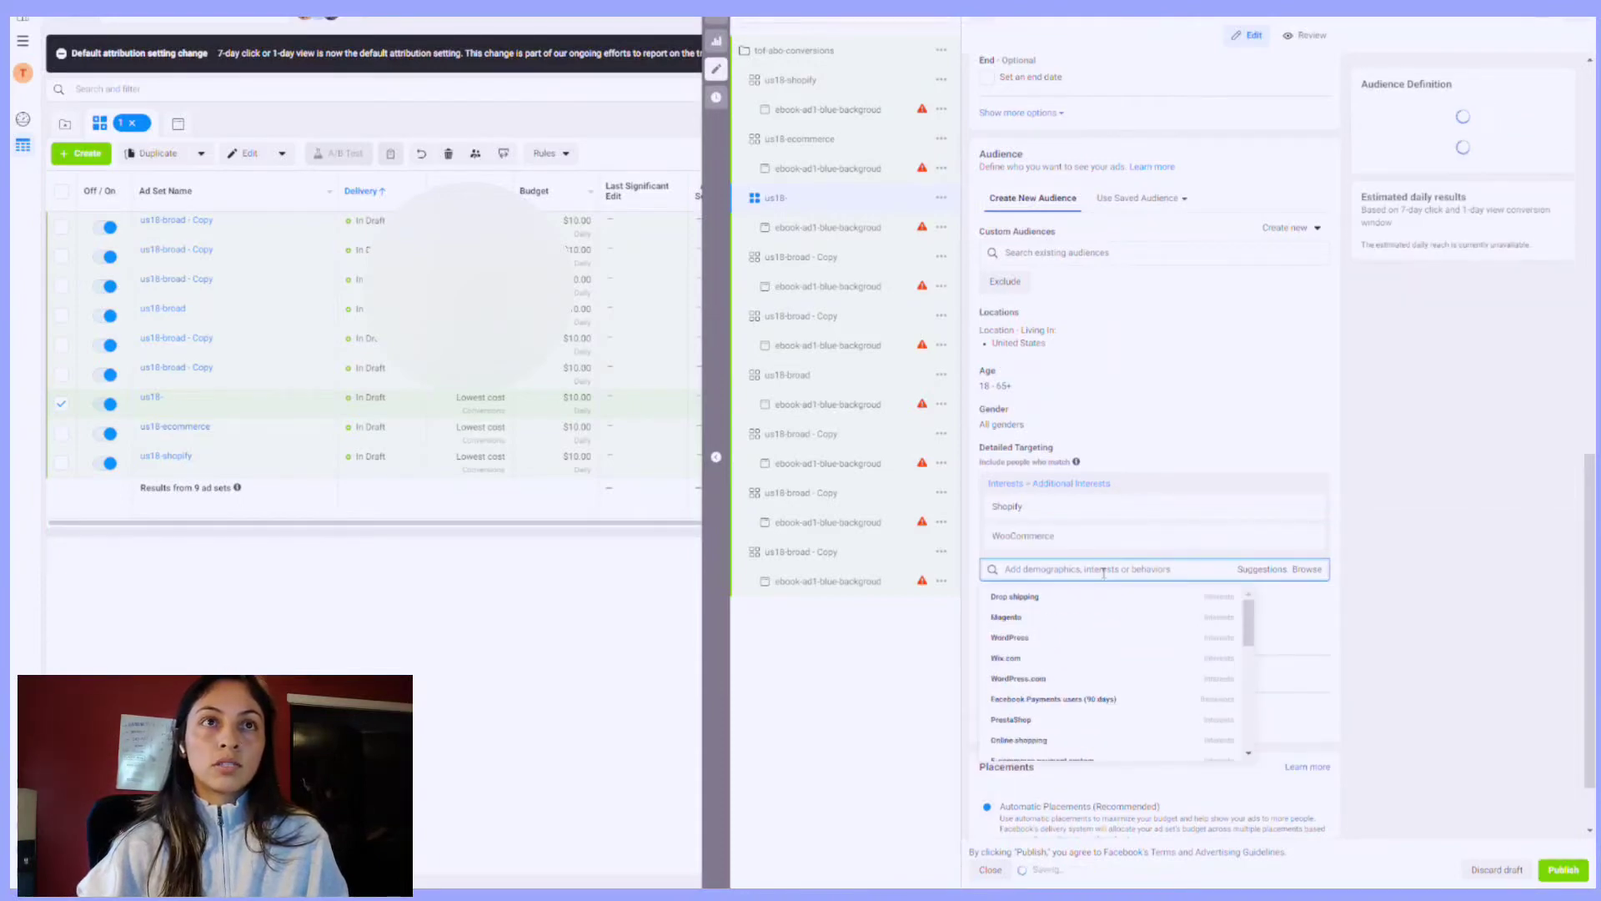
pyautogui.click(1314, 507)
# Step: Complete the us18- ad set's name as us18-woocommerce
pyautogui.scroll(10, 1226, 338)
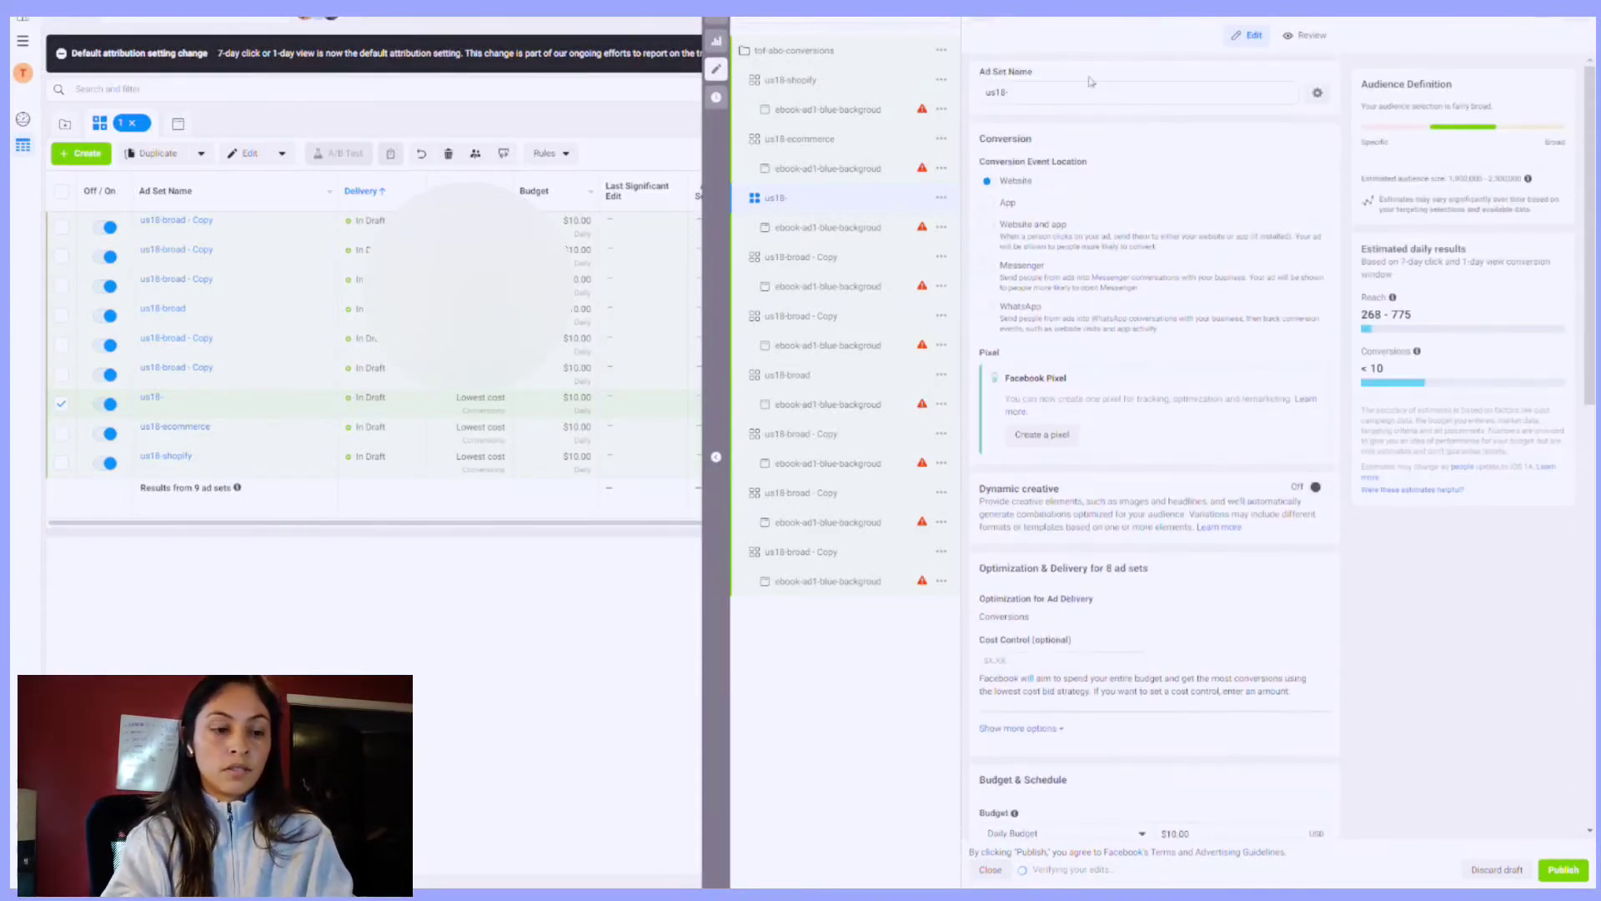
pyautogui.click(1073, 101)
pyautogui.write('woo')
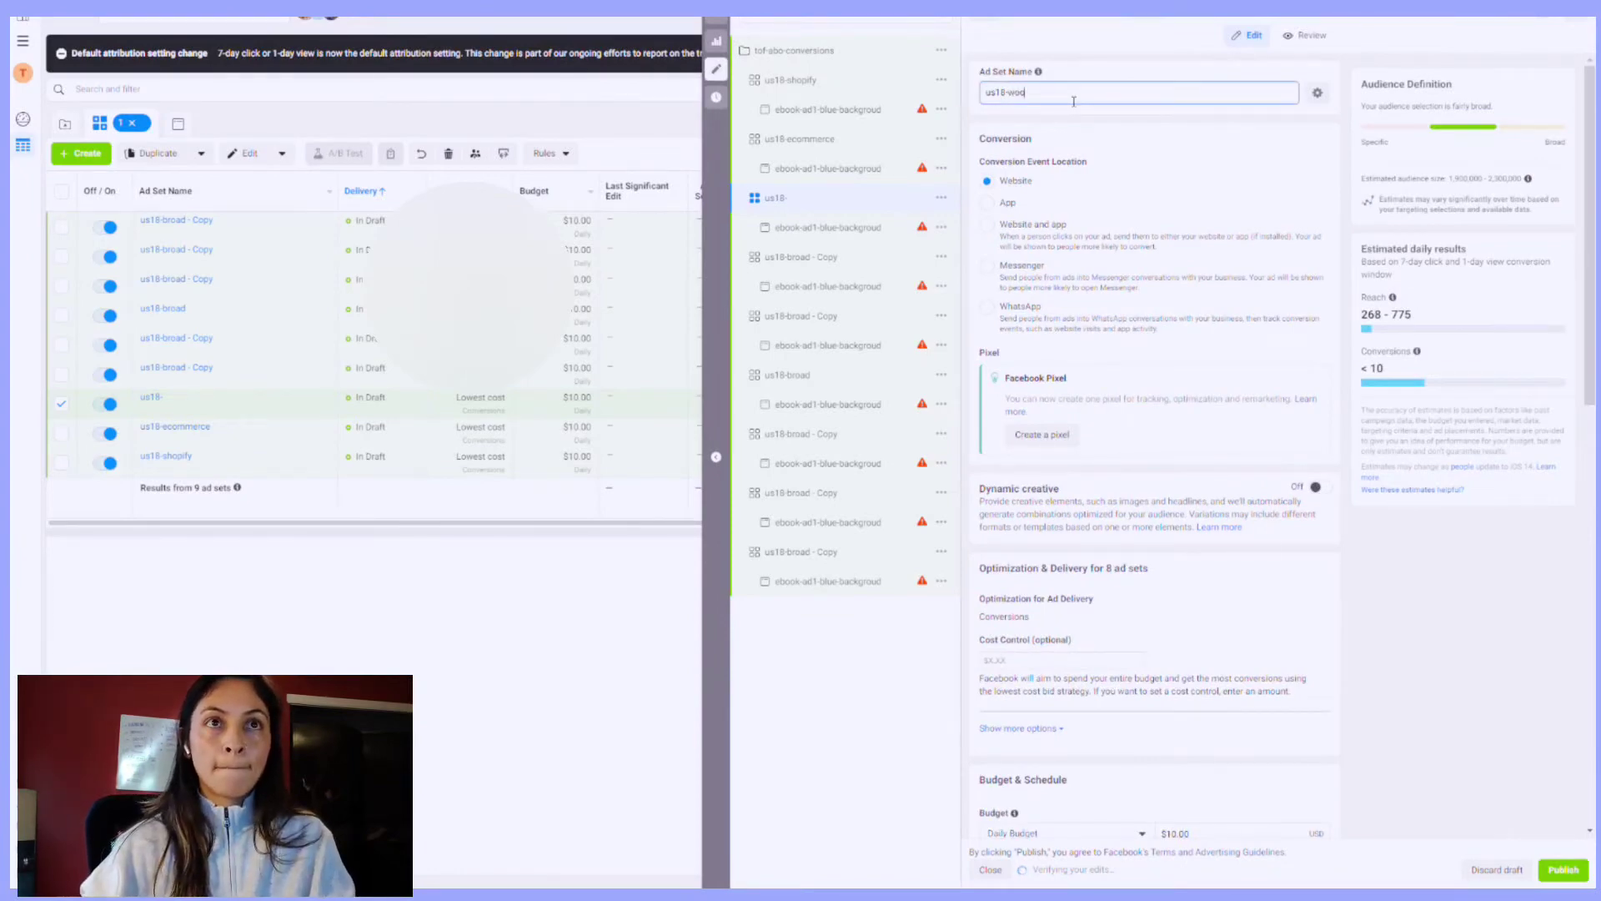
pyautogui.write('comme')
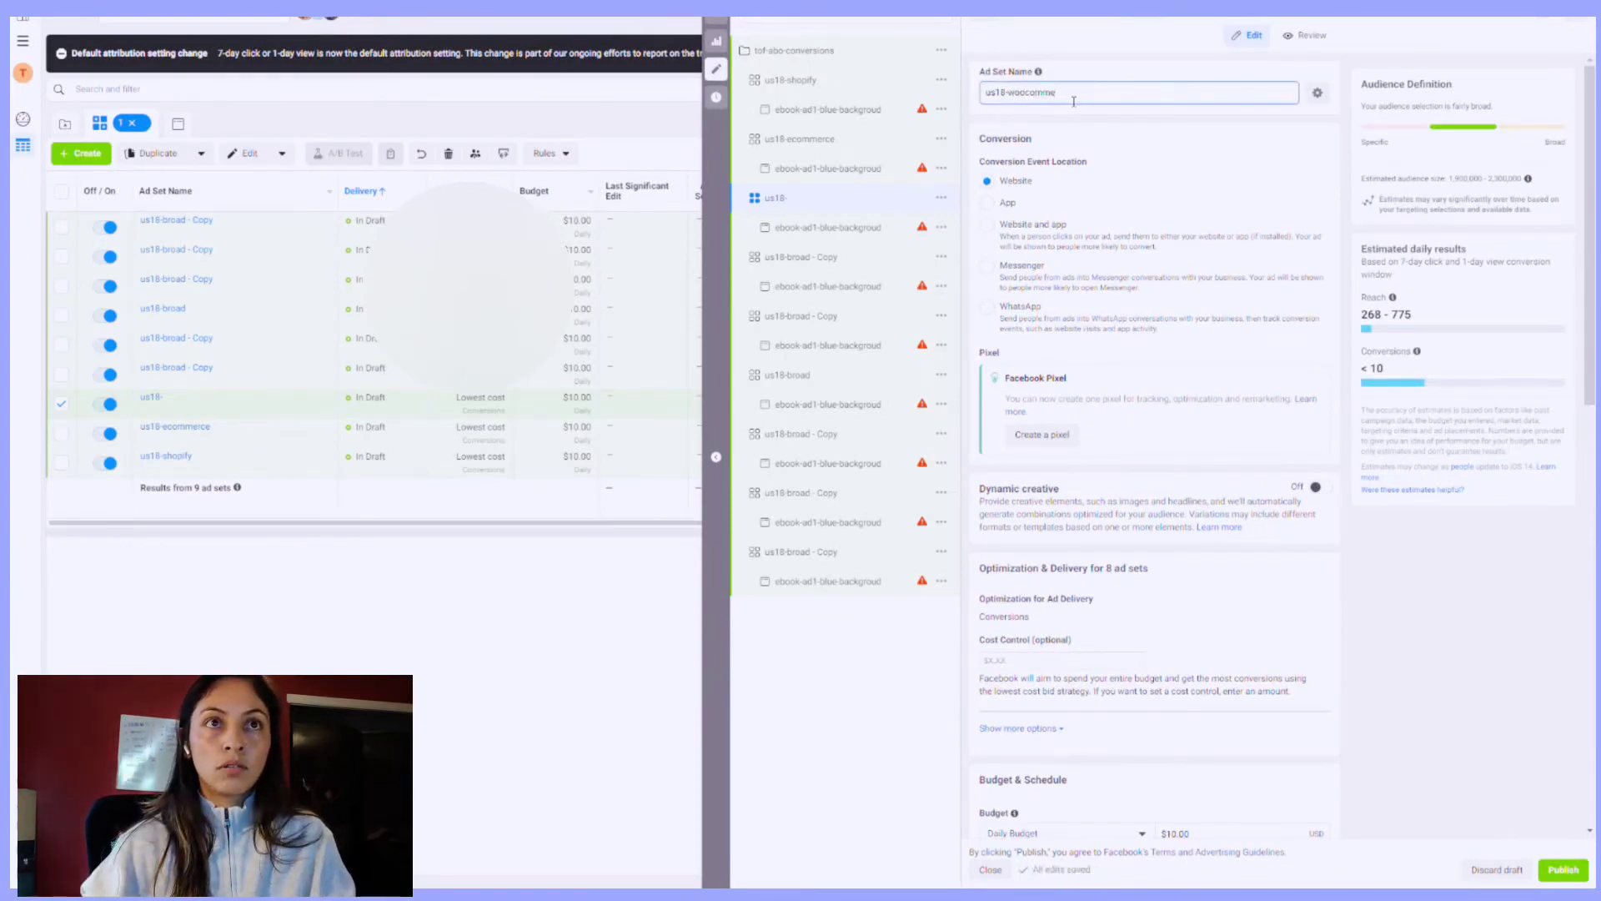
pyautogui.write('rce')
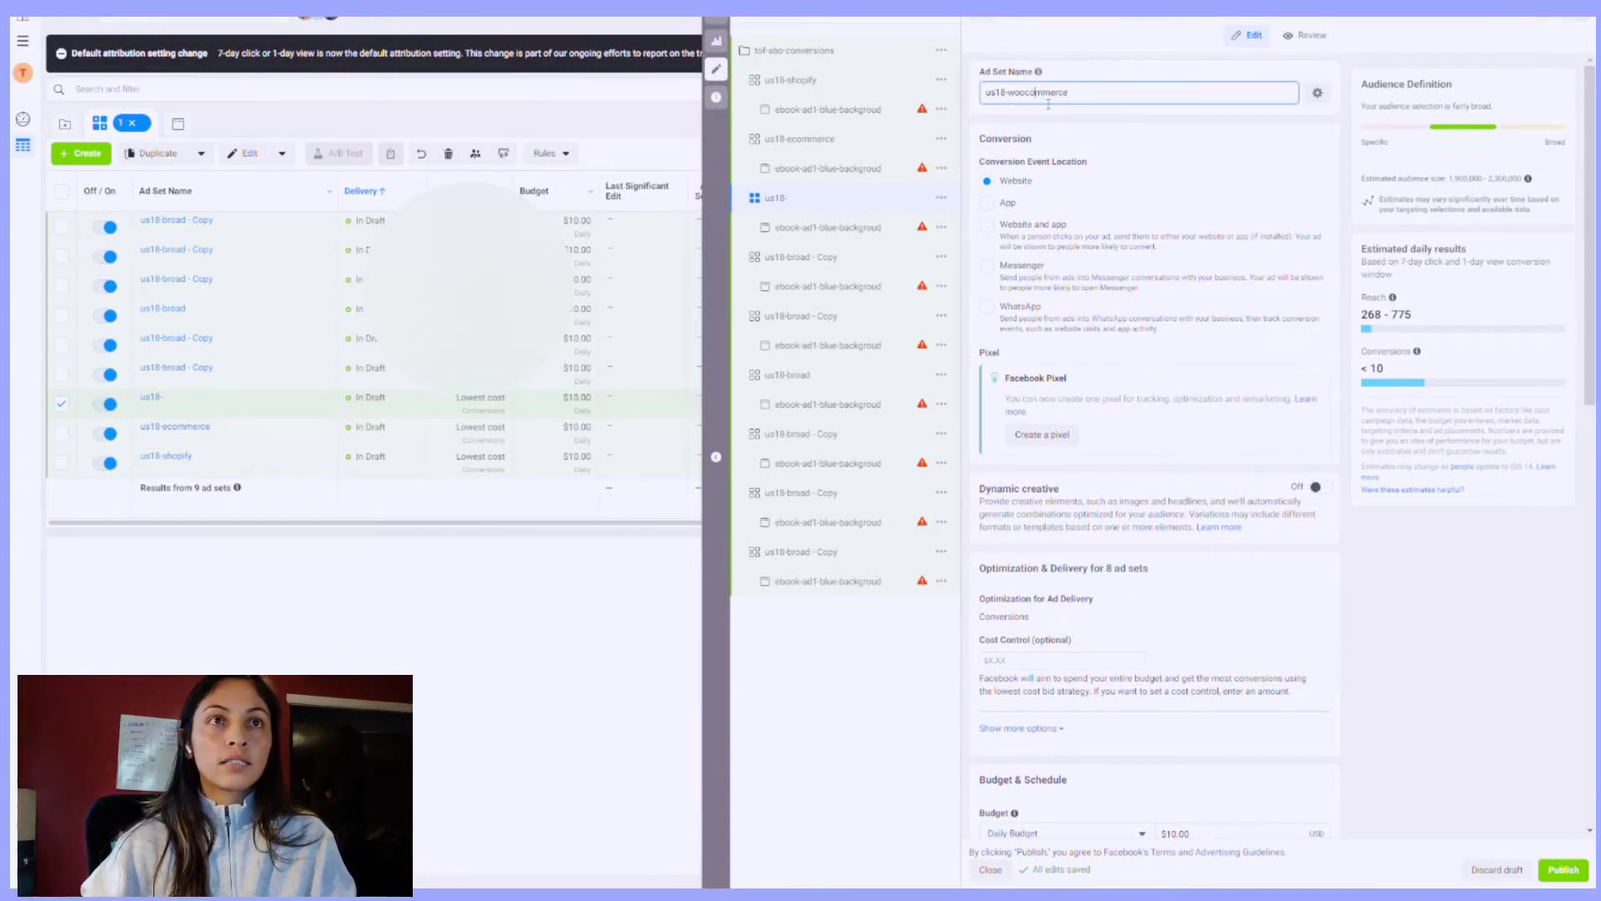
pyautogui.click(837, 258)
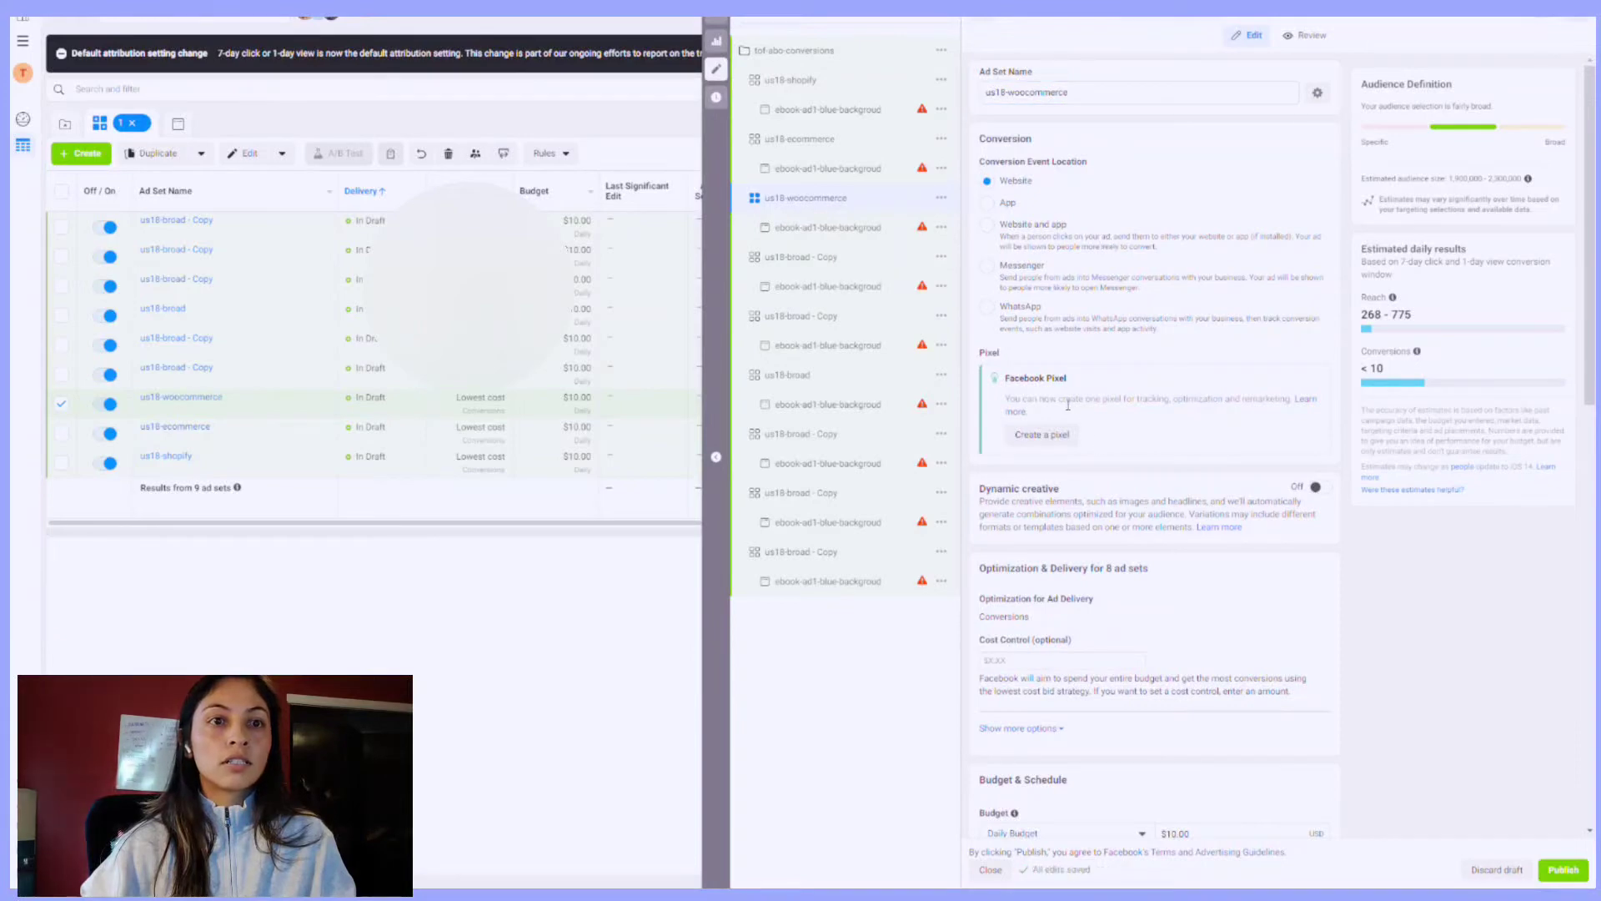
# Step: Rename the us18-broad copy below us18-woocommerce as us18-dropshipping
pyautogui.scroll(-1, 1052, 344)
pyautogui.scroll(-10, 1051, 344)
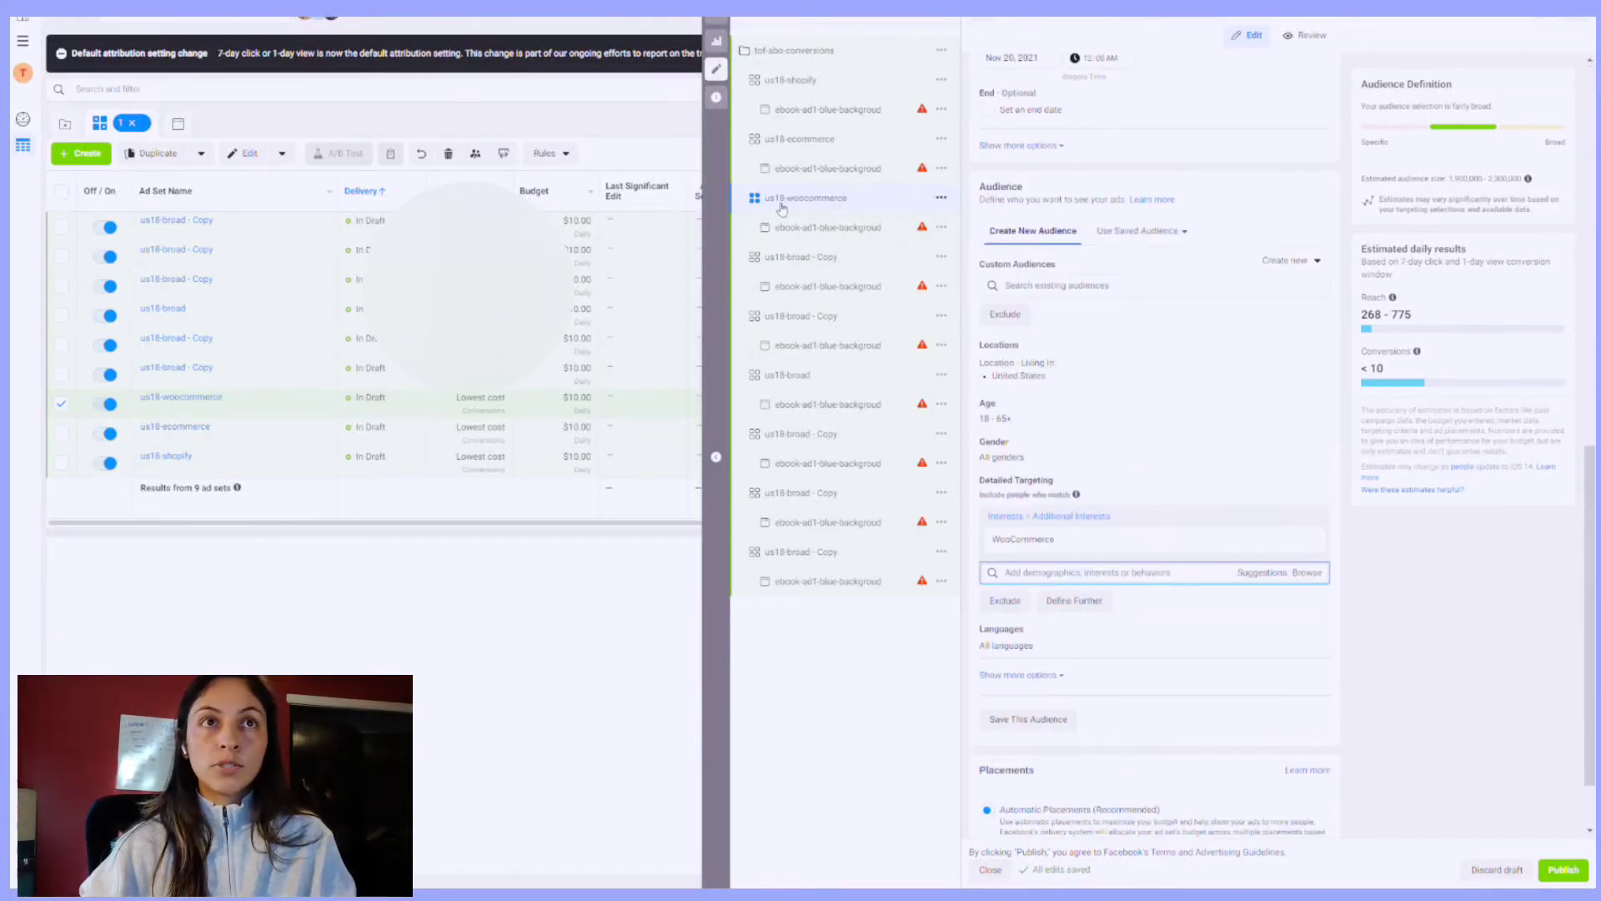
pyautogui.click(815, 256)
pyautogui.scroll(5, 1059, 309)
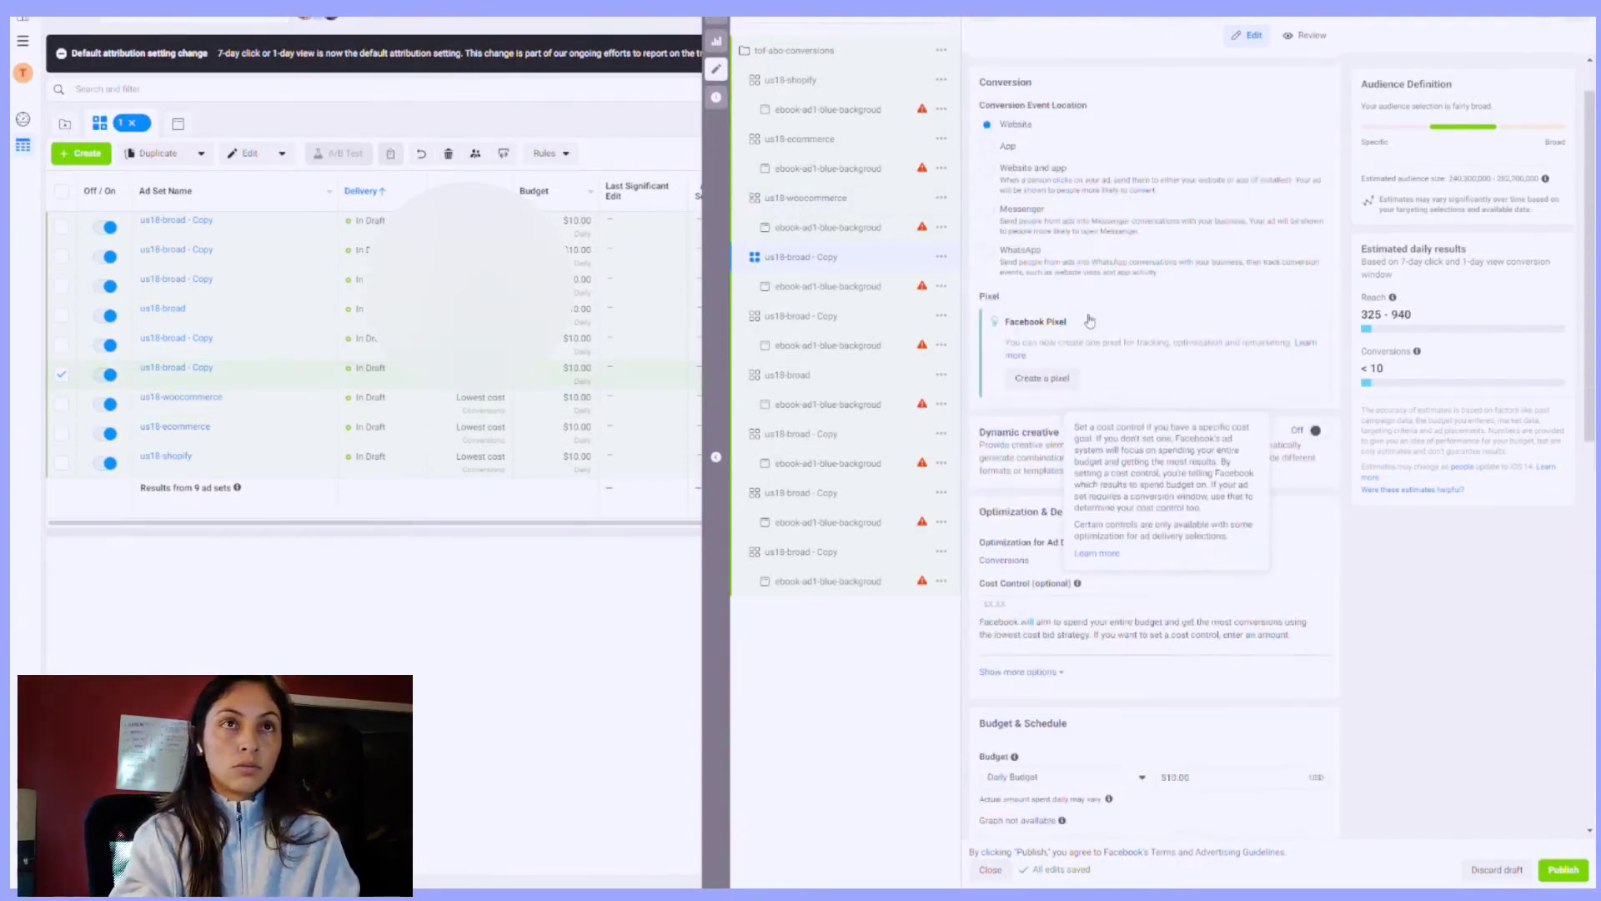
pyautogui.moveTo(1061, 93); pyautogui.dragTo(1012, 96)
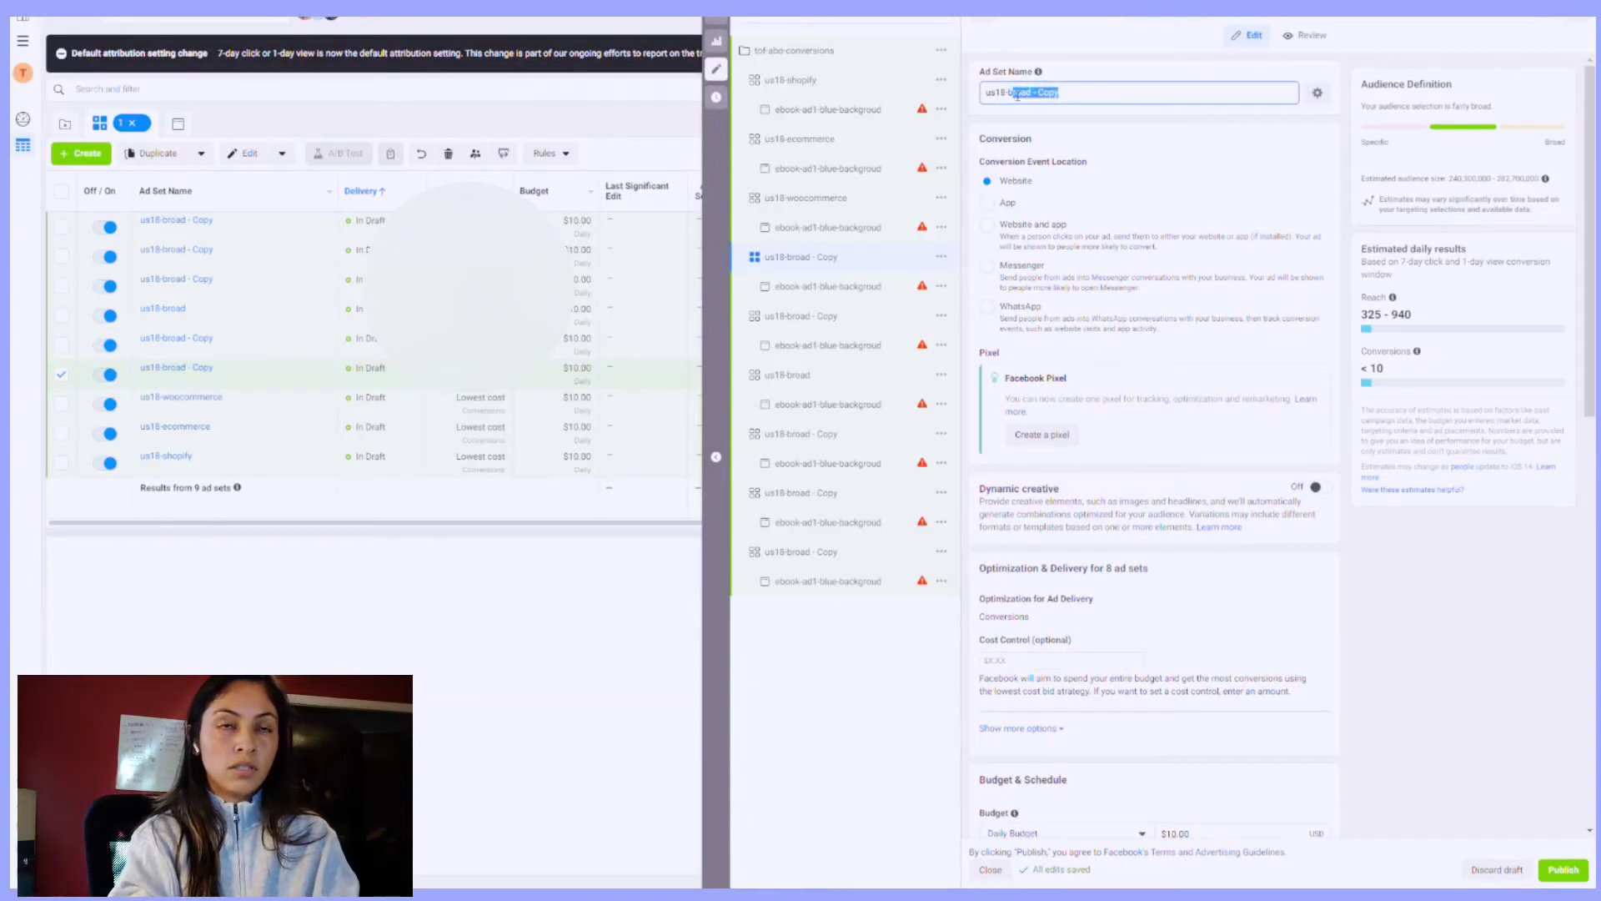
pyautogui.write('drpd')
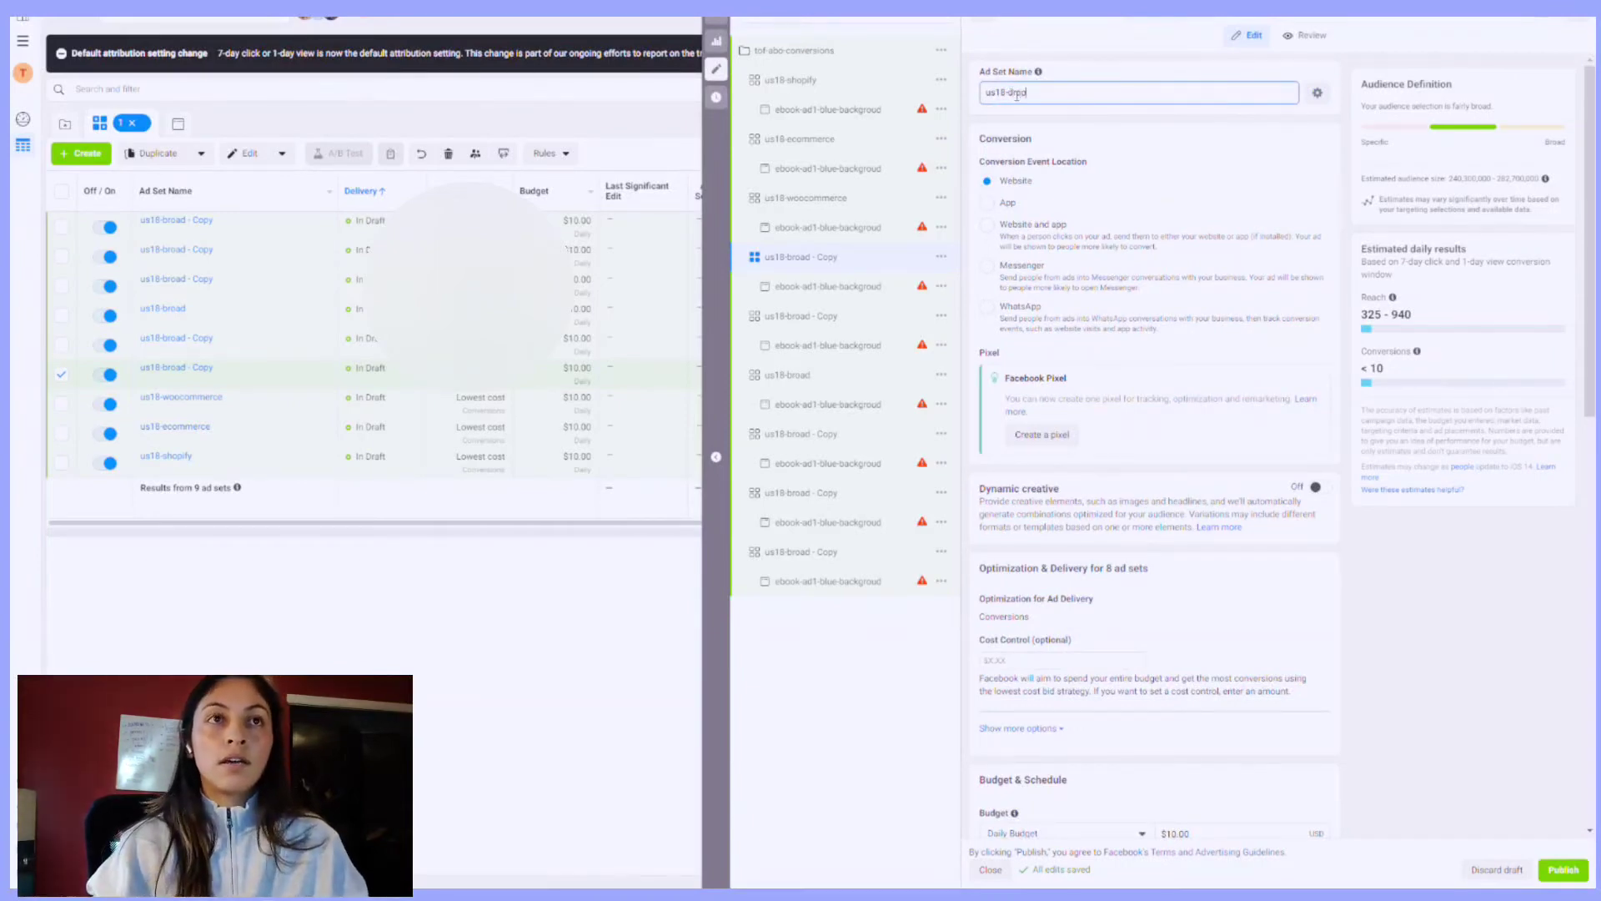
pyautogui.press('BackSpace')
pyautogui.press('BackSpace')
pyautogui.write('opshipping')
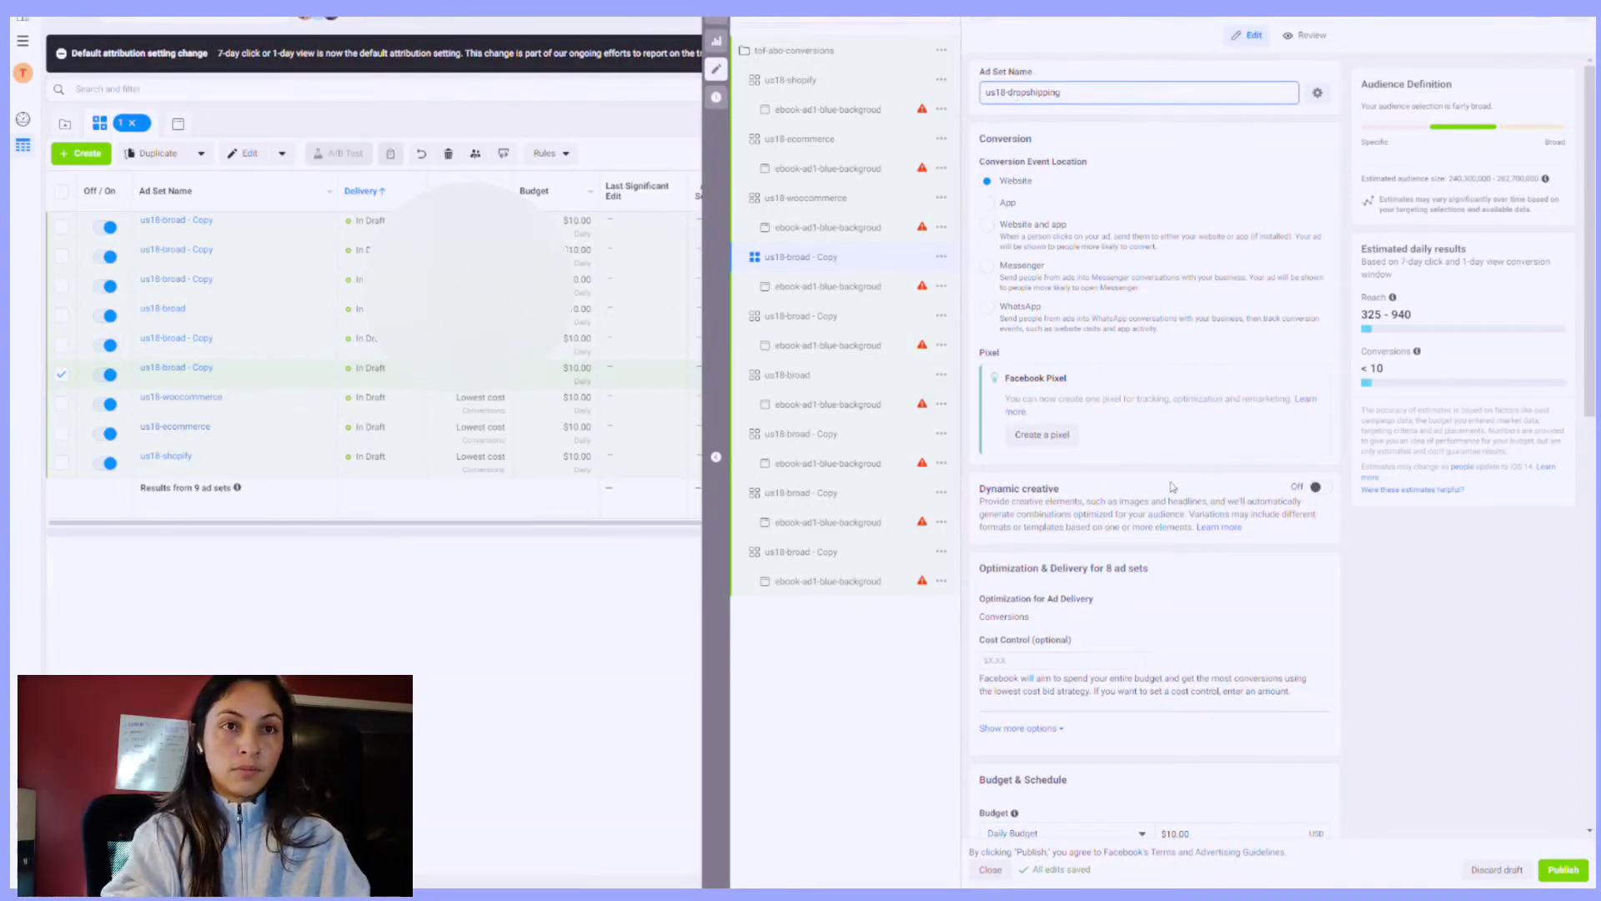
# Step: Add the Drop shipping interest to the detailed targeting of the us18-dropshipping ad set
pyautogui.scroll(-10, 1167, 488)
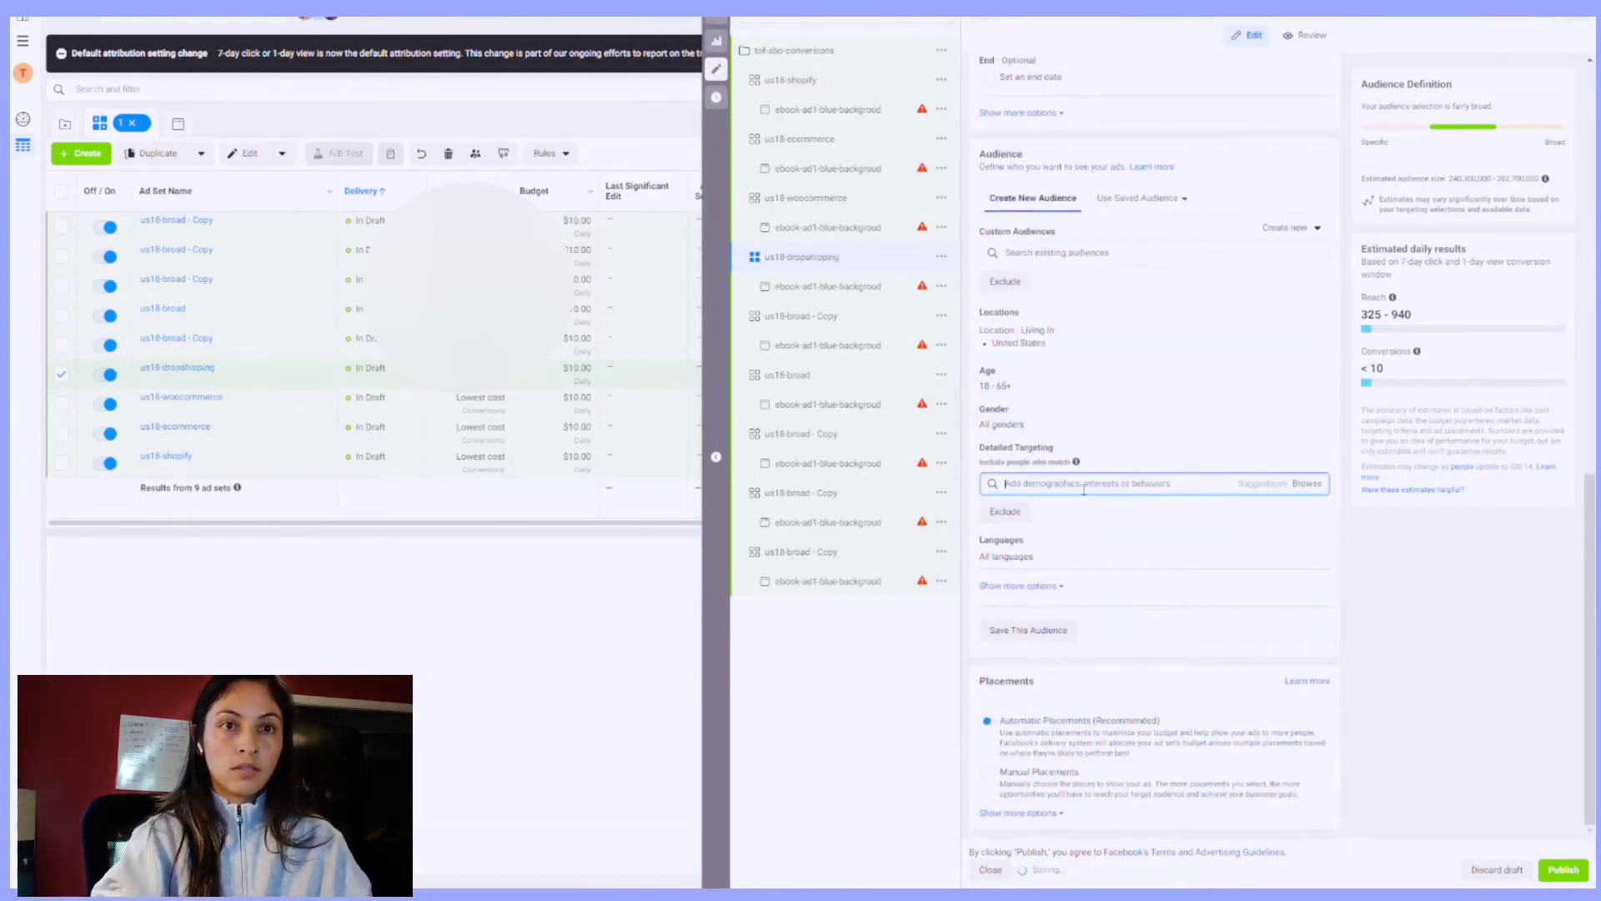
pyautogui.click(1083, 484)
pyautogui.write('el')
pyautogui.write('o')
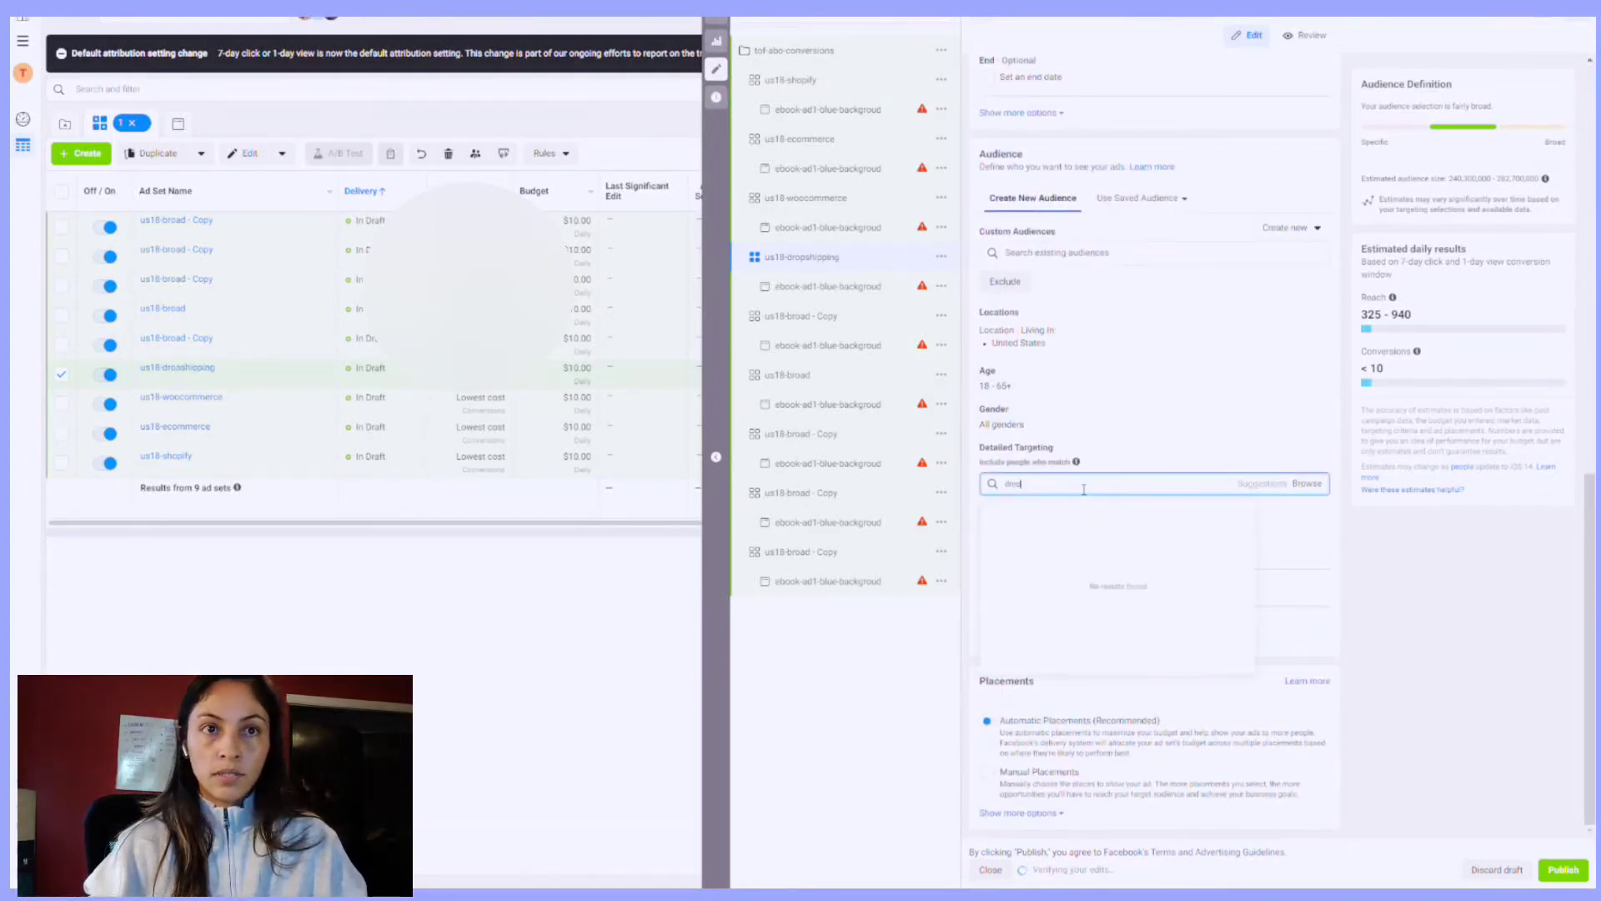
pyautogui.write('pshipping')
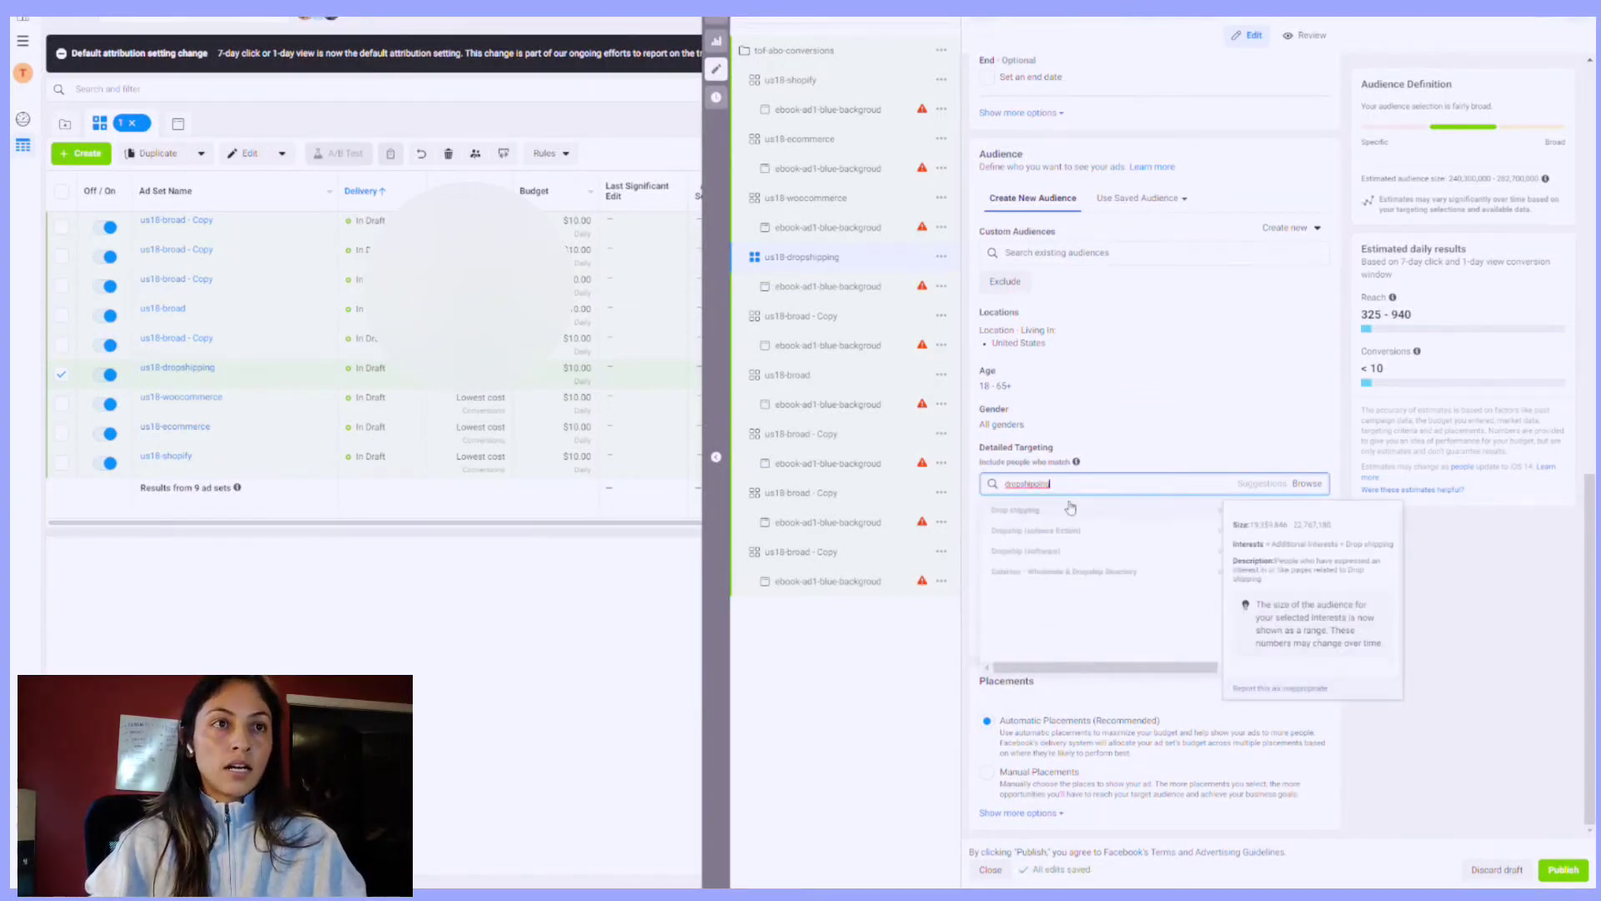
pyautogui.click(1071, 509)
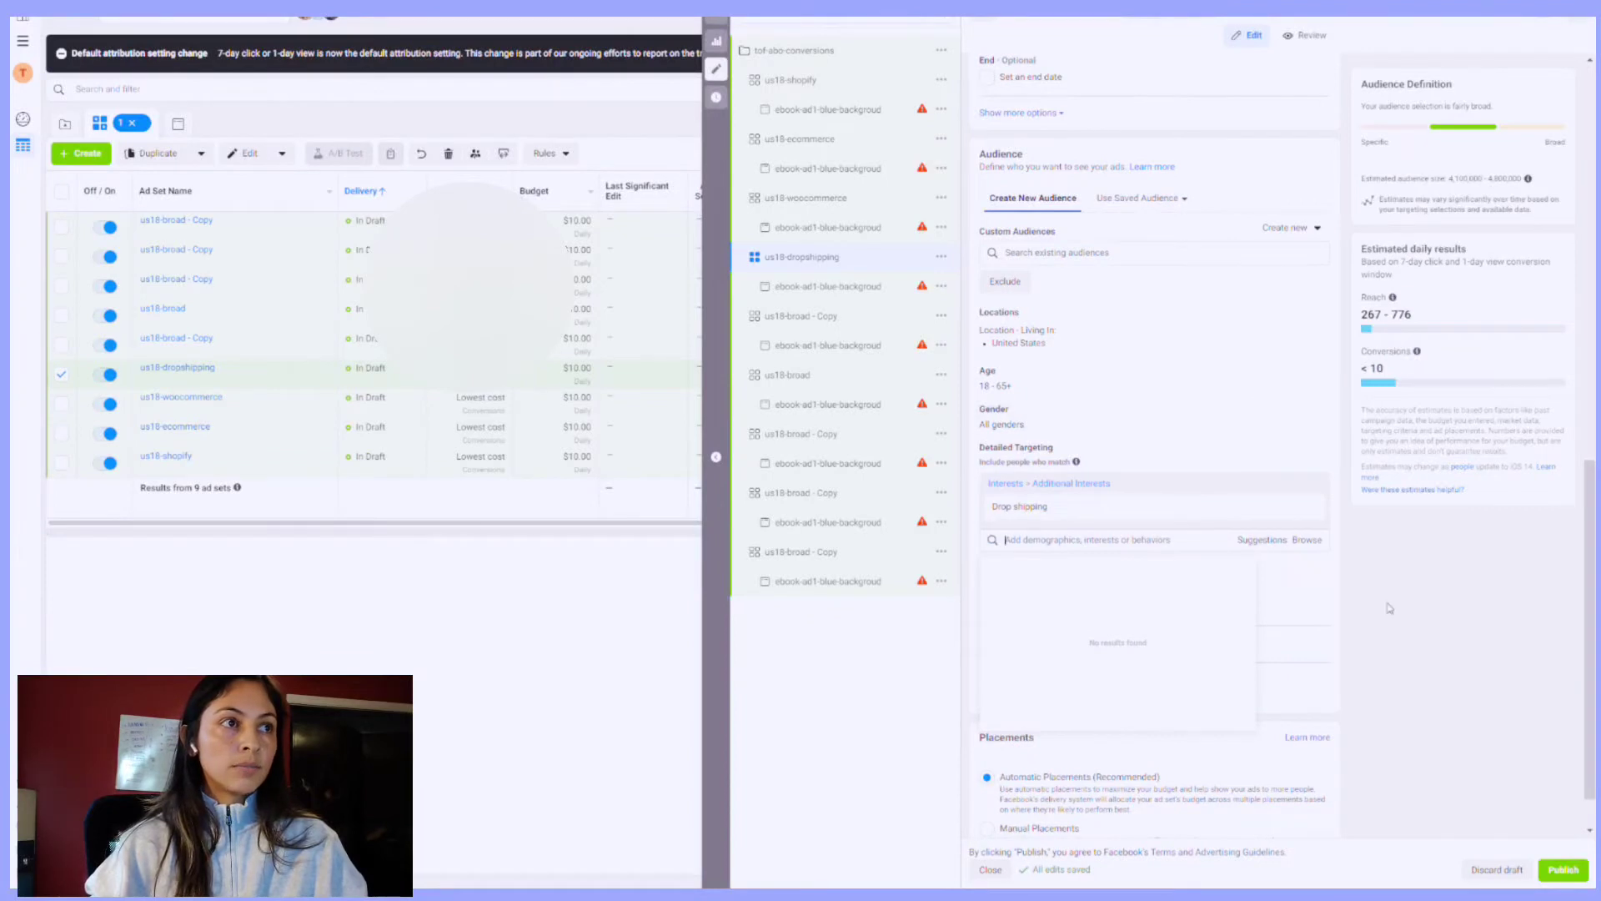
pyautogui.click(1386, 602)
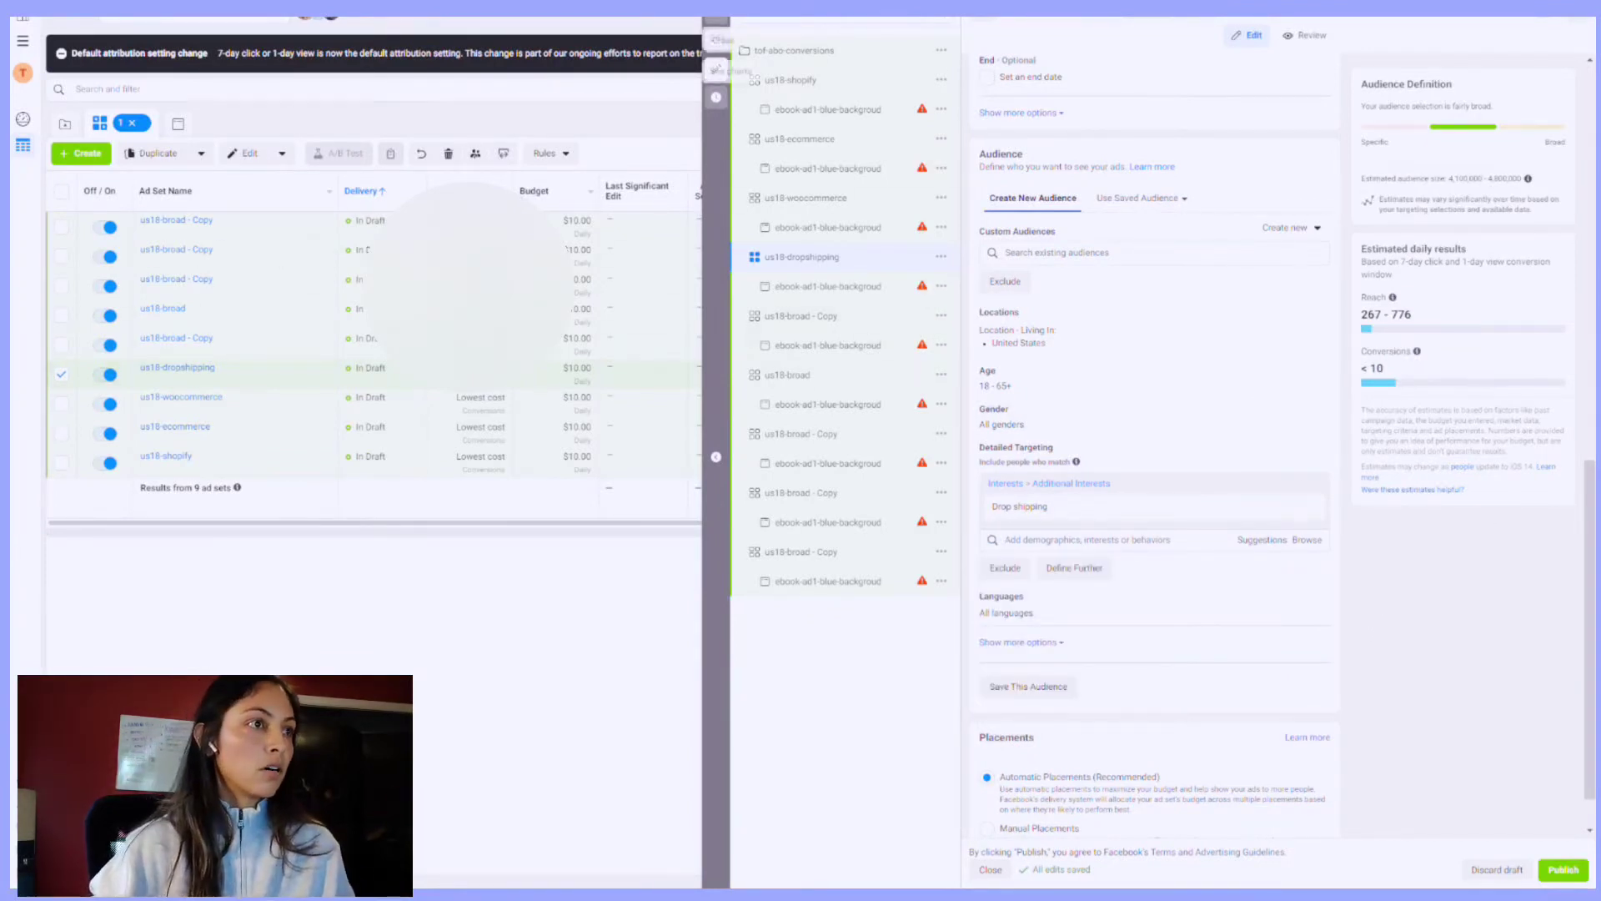
# Step: Close the ad set editor and discard the drafts of the four remaining us18-broad - Copy ad sets, keeping the original us18-broad
pyautogui.click(716, 40)
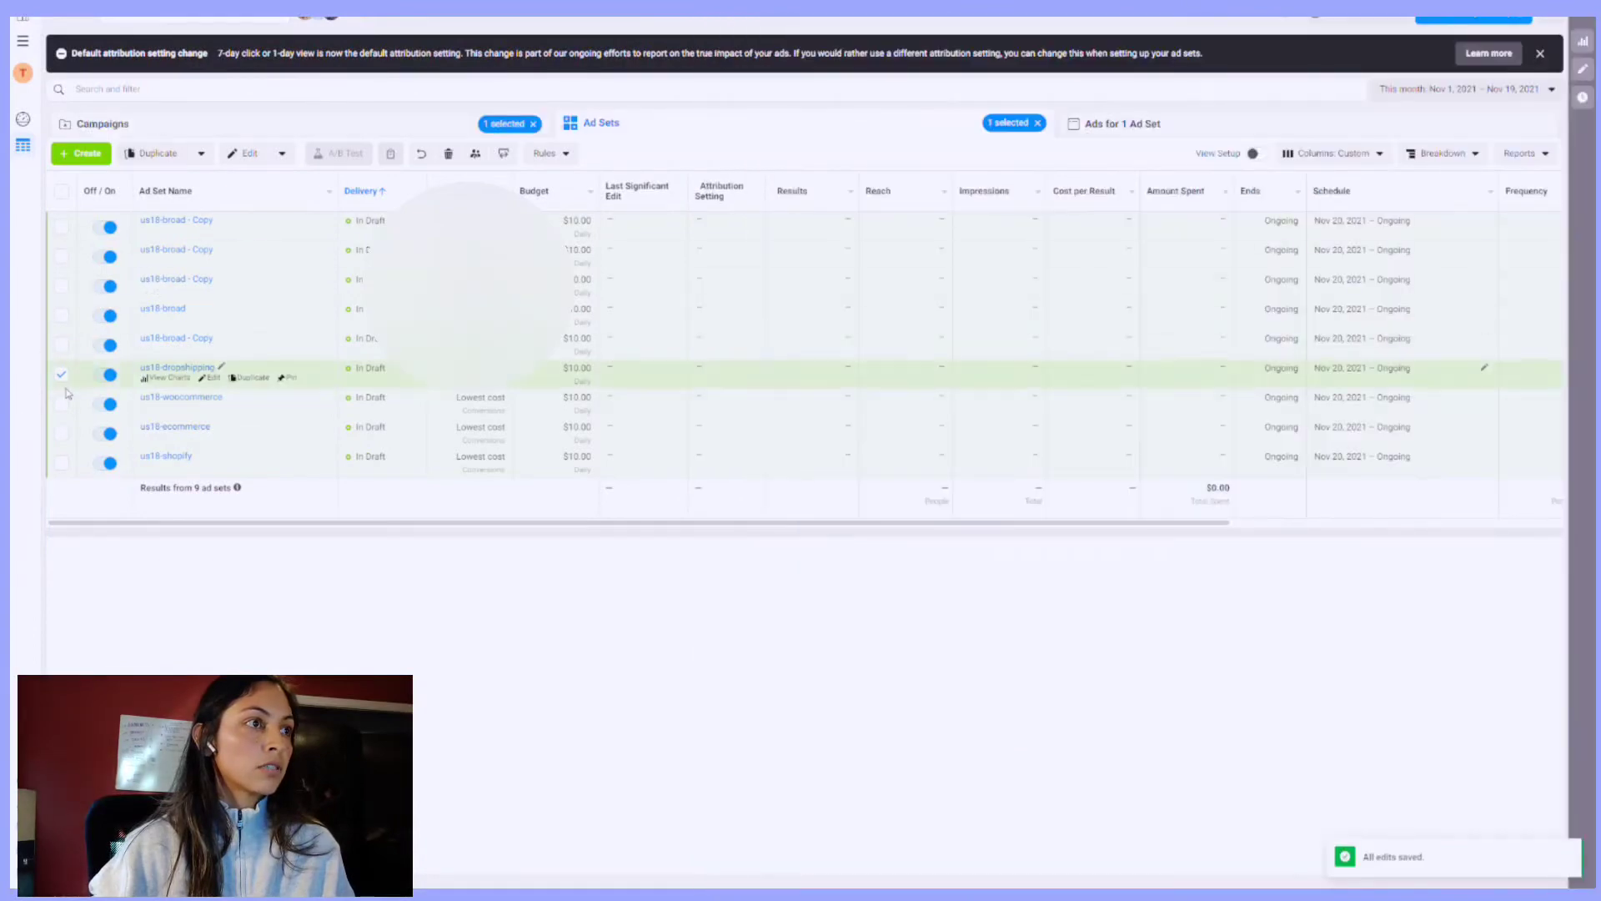
pyautogui.click(61, 344)
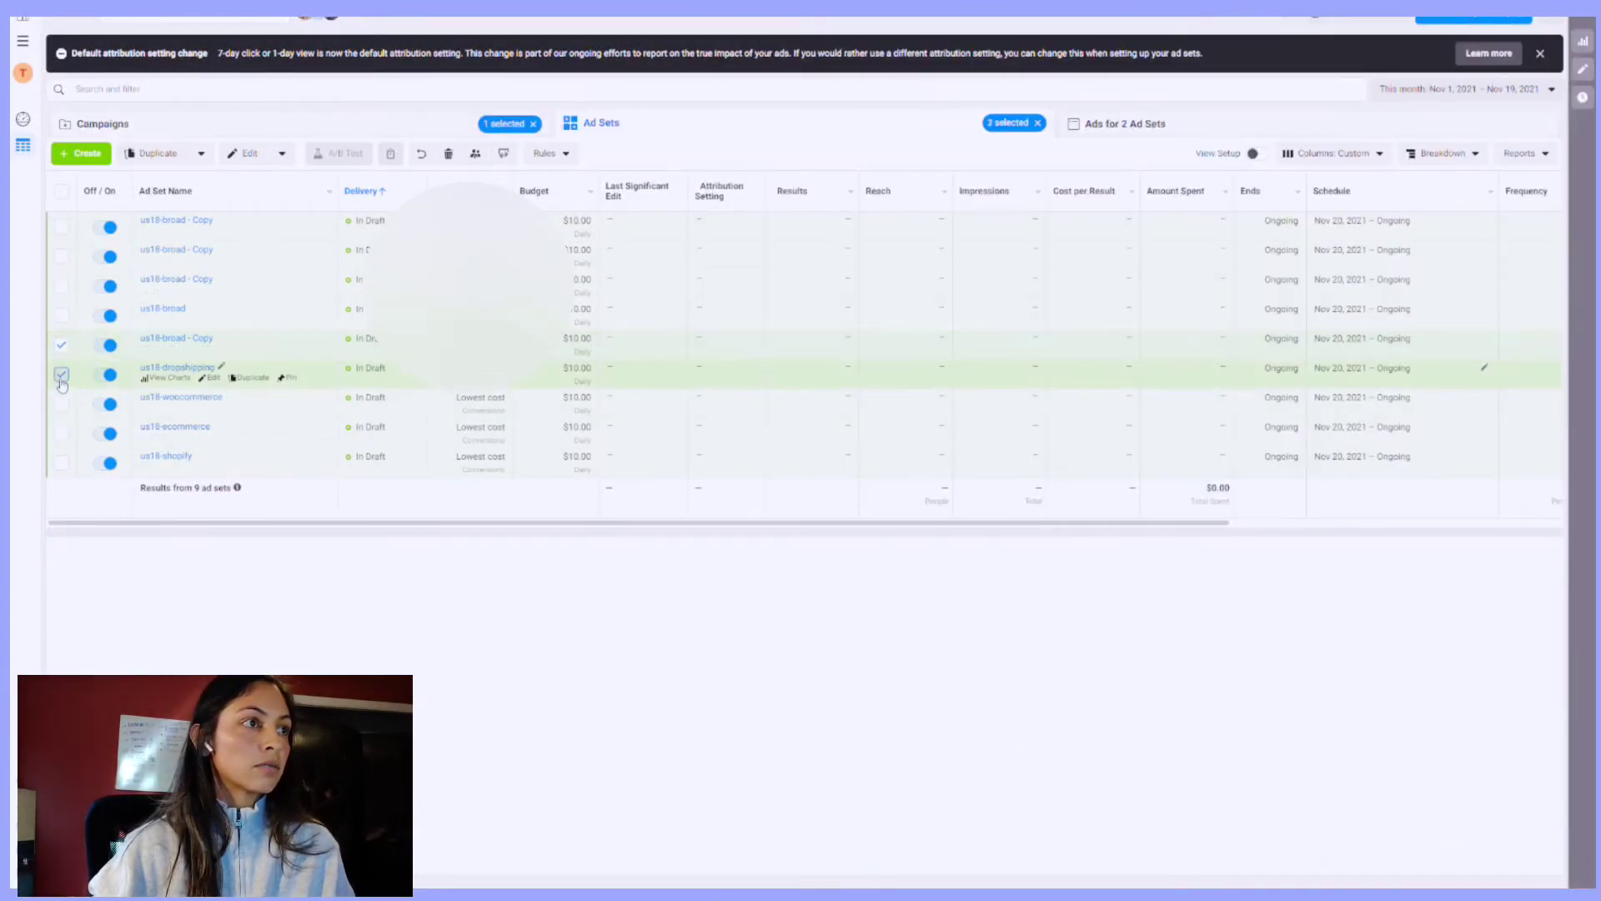
pyautogui.click(61, 377)
pyautogui.click(61, 316)
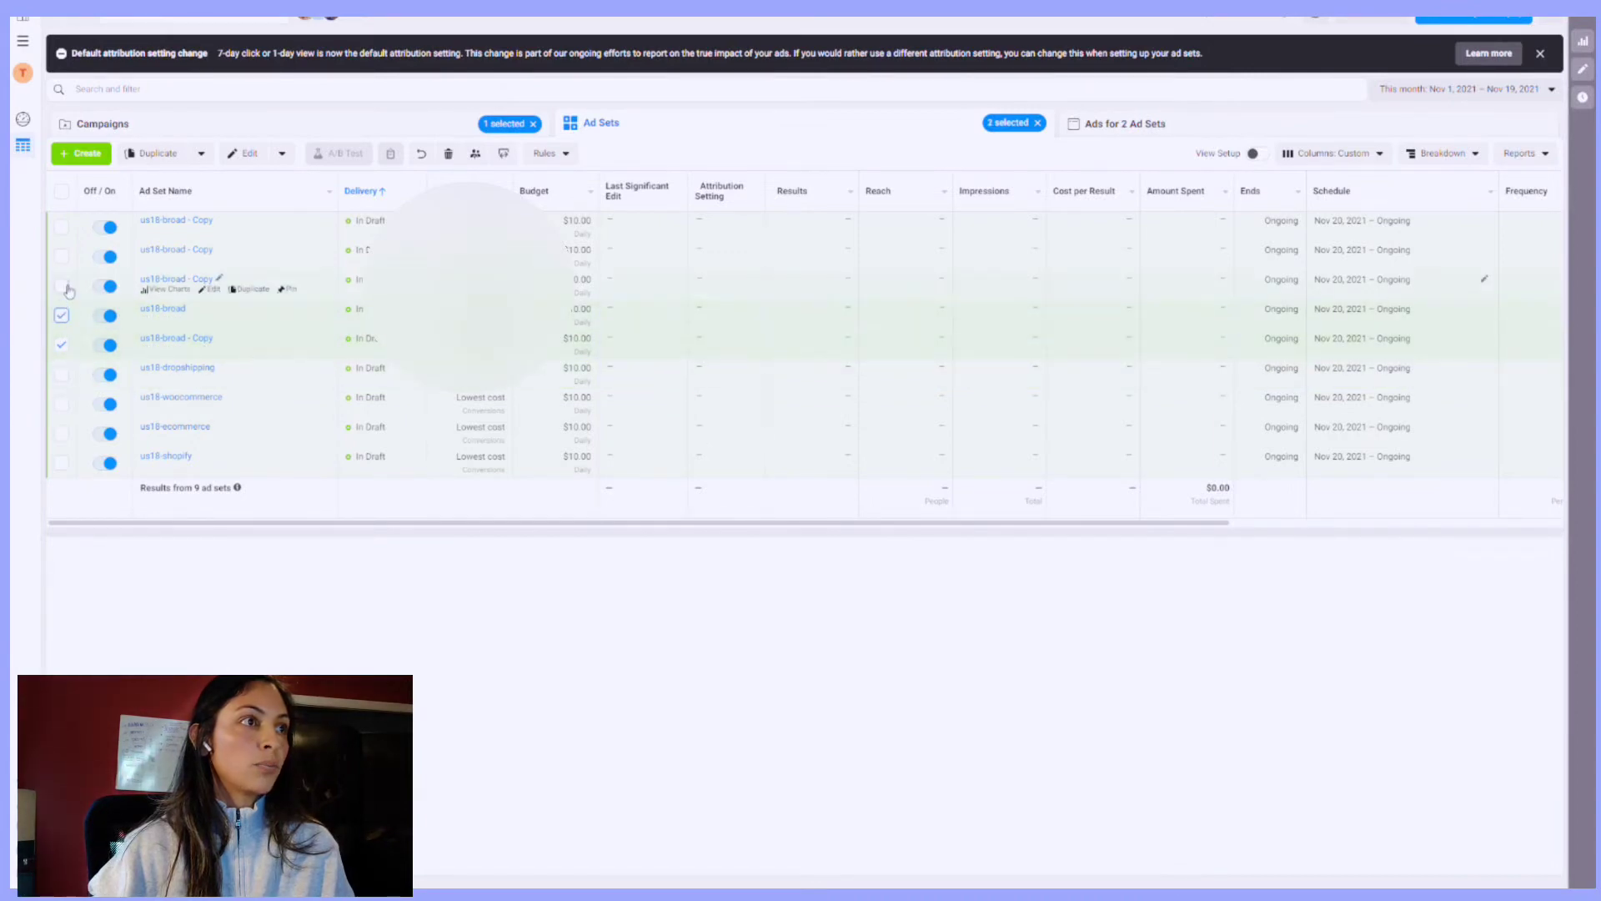
pyautogui.click(61, 315)
pyautogui.click(61, 285)
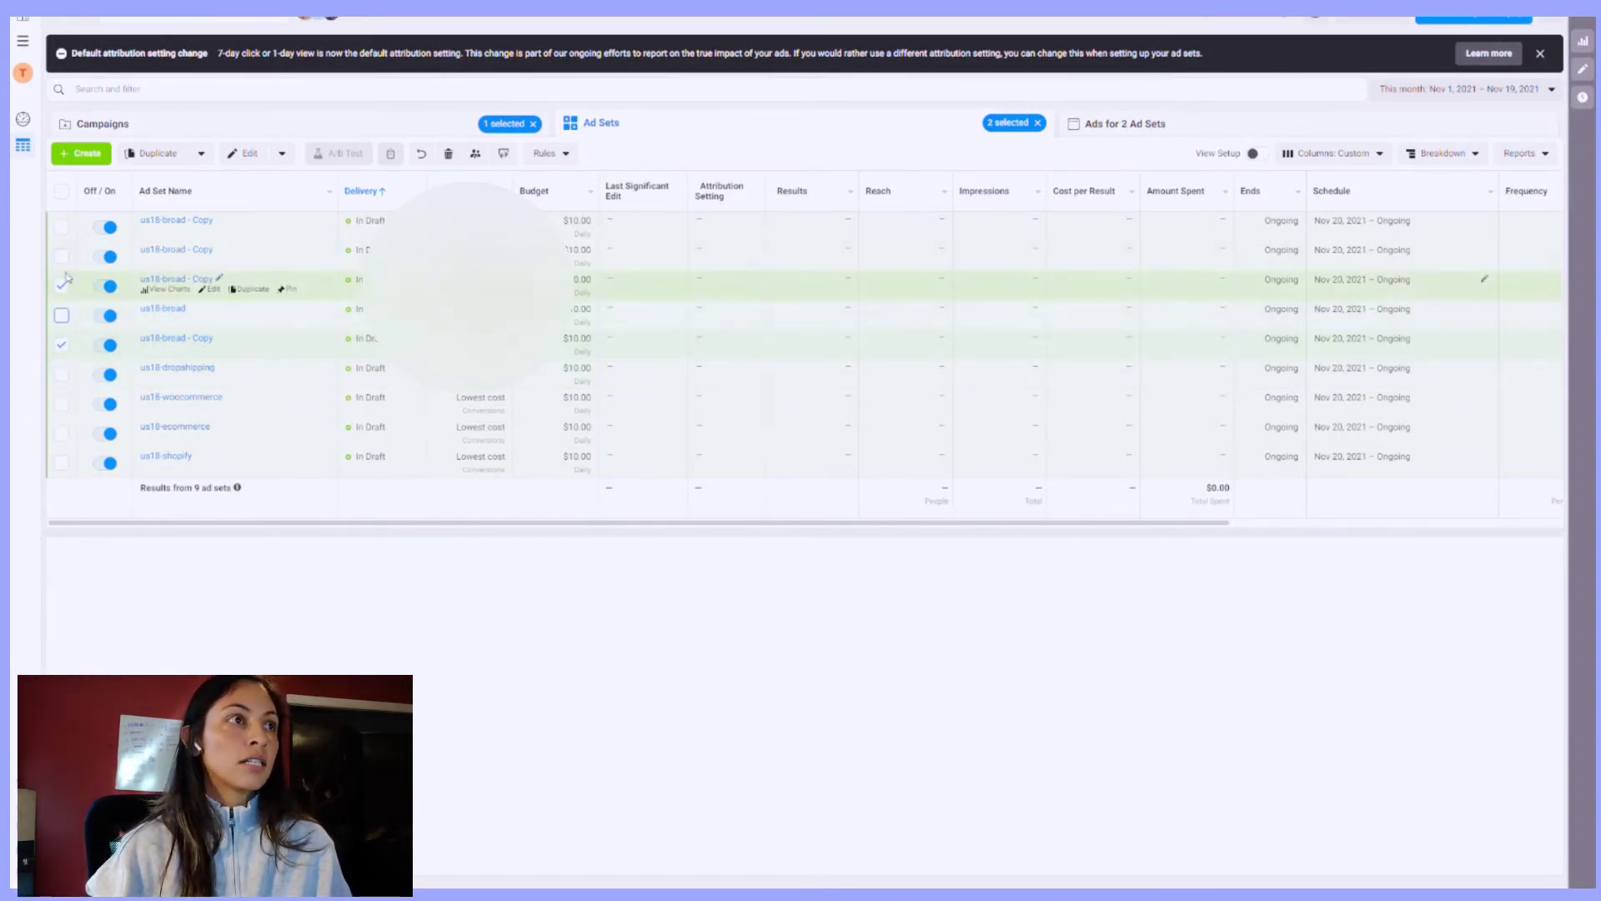
pyautogui.click(61, 256)
pyautogui.click(62, 227)
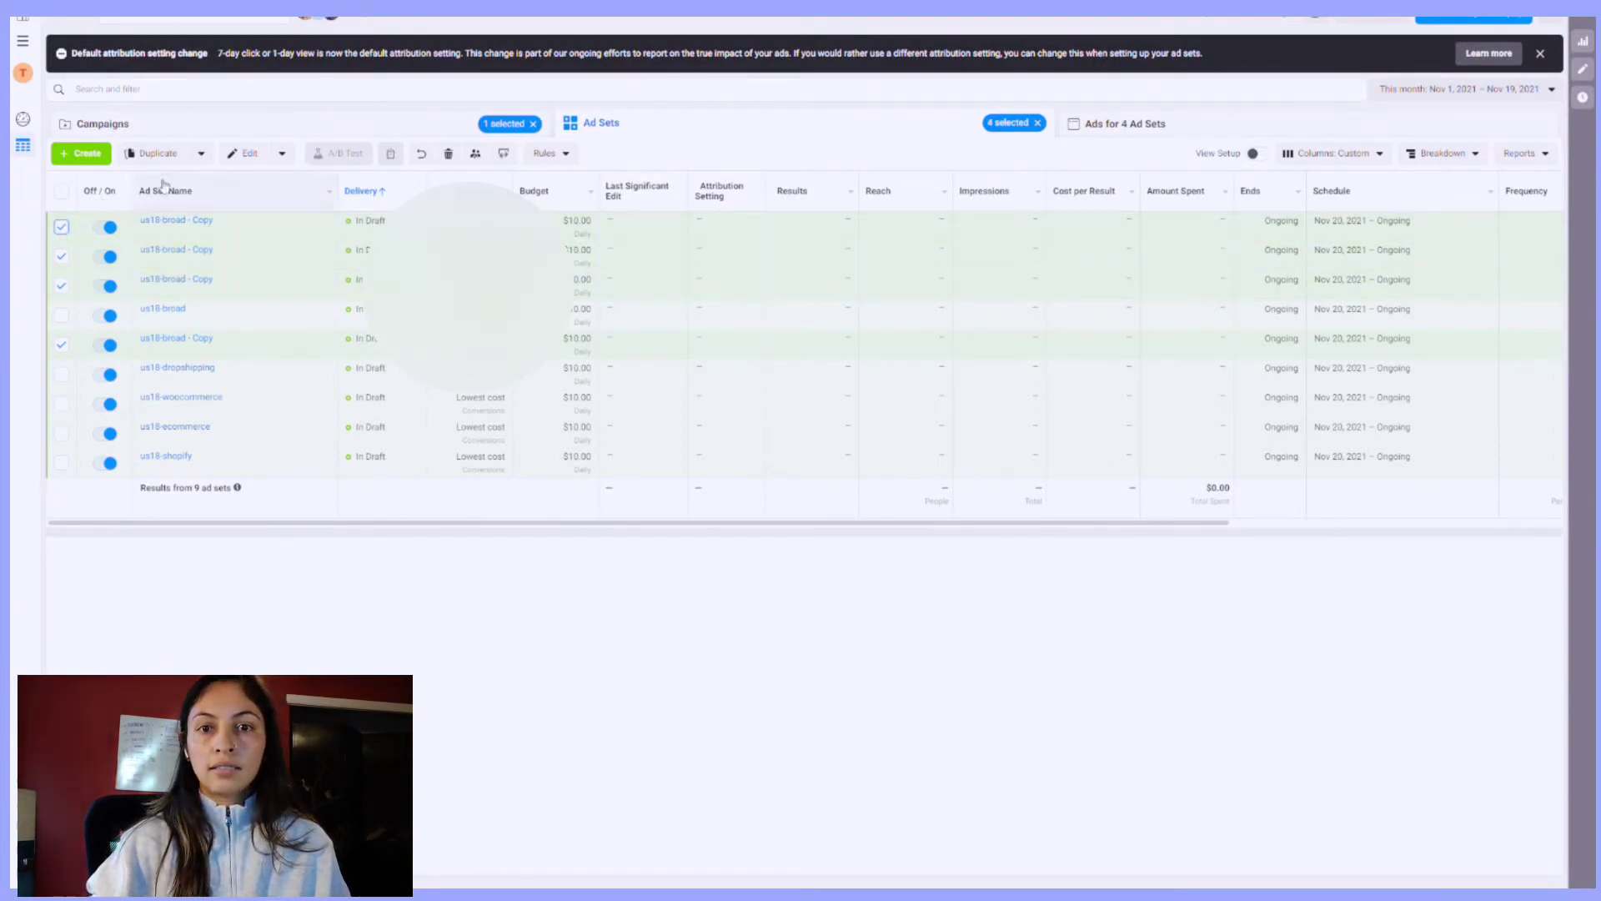
pyautogui.click(244, 154)
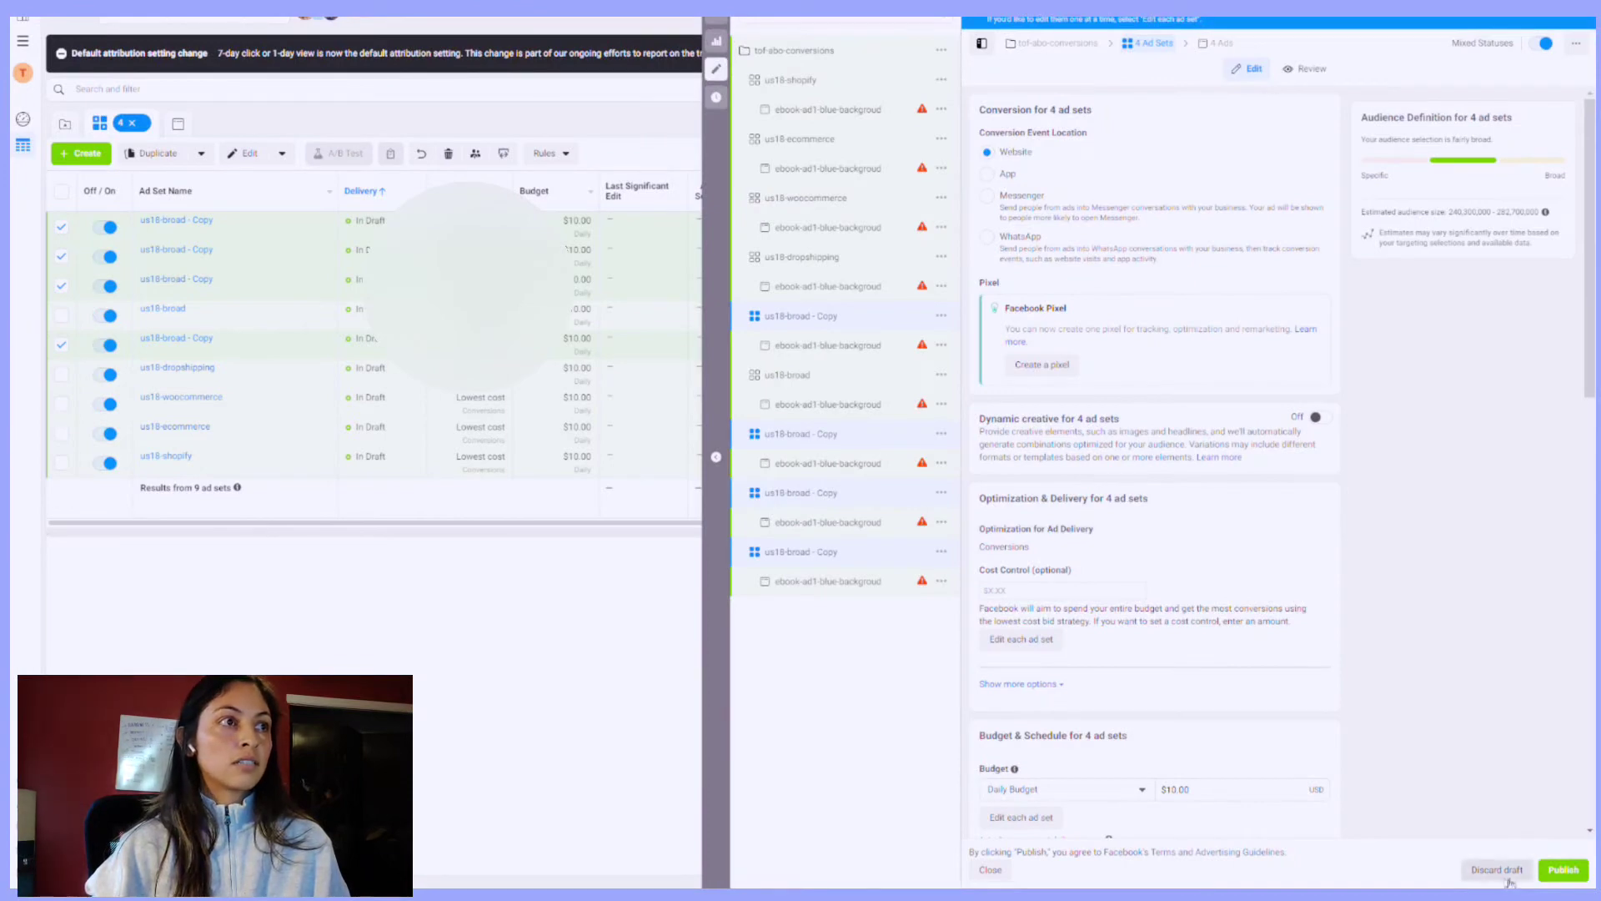
pyautogui.click(1496, 869)
pyautogui.click(909, 474)
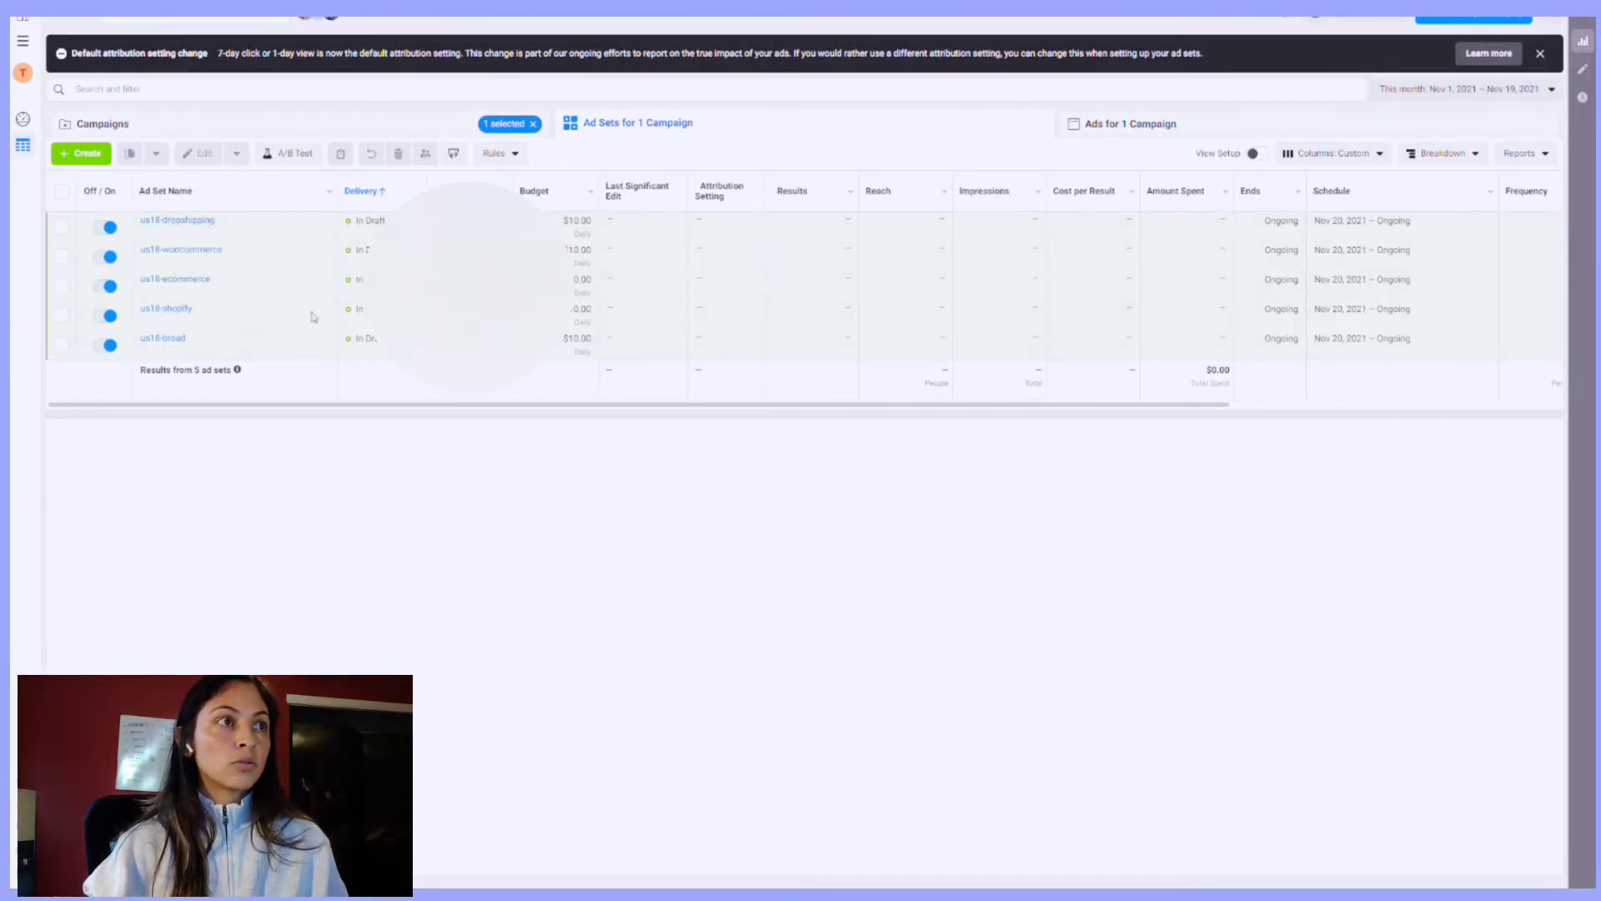
# Step: Return to the campaign level and create a new campaign with the Conversions objective
pyautogui.click(388, 132)
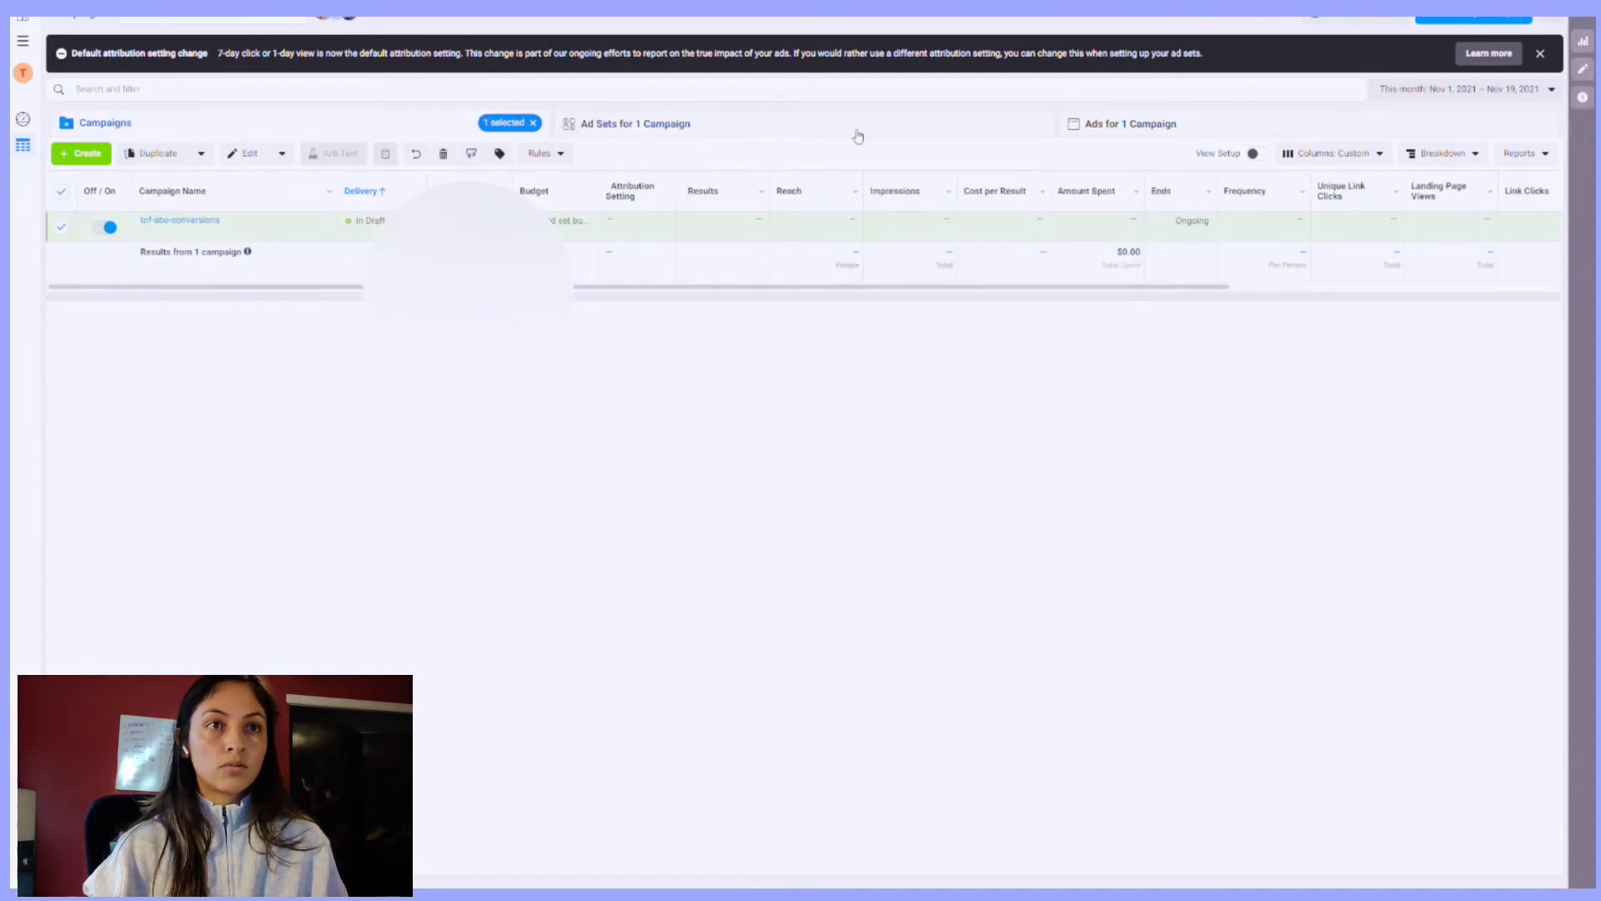
pyautogui.click(81, 154)
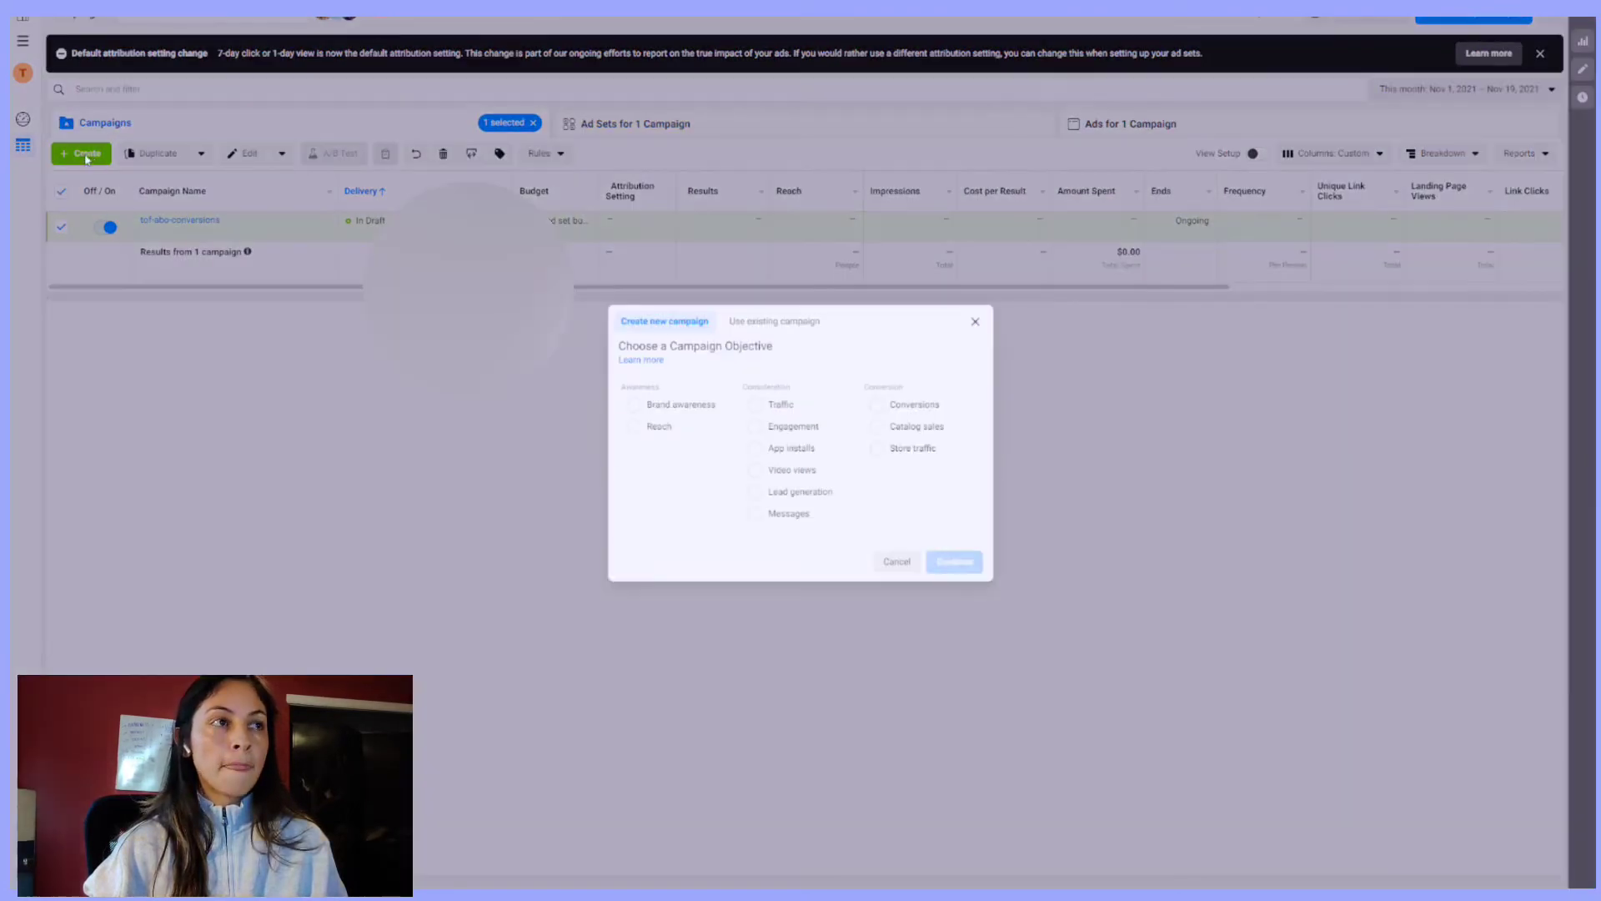
pyautogui.click(886, 406)
pyautogui.click(968, 633)
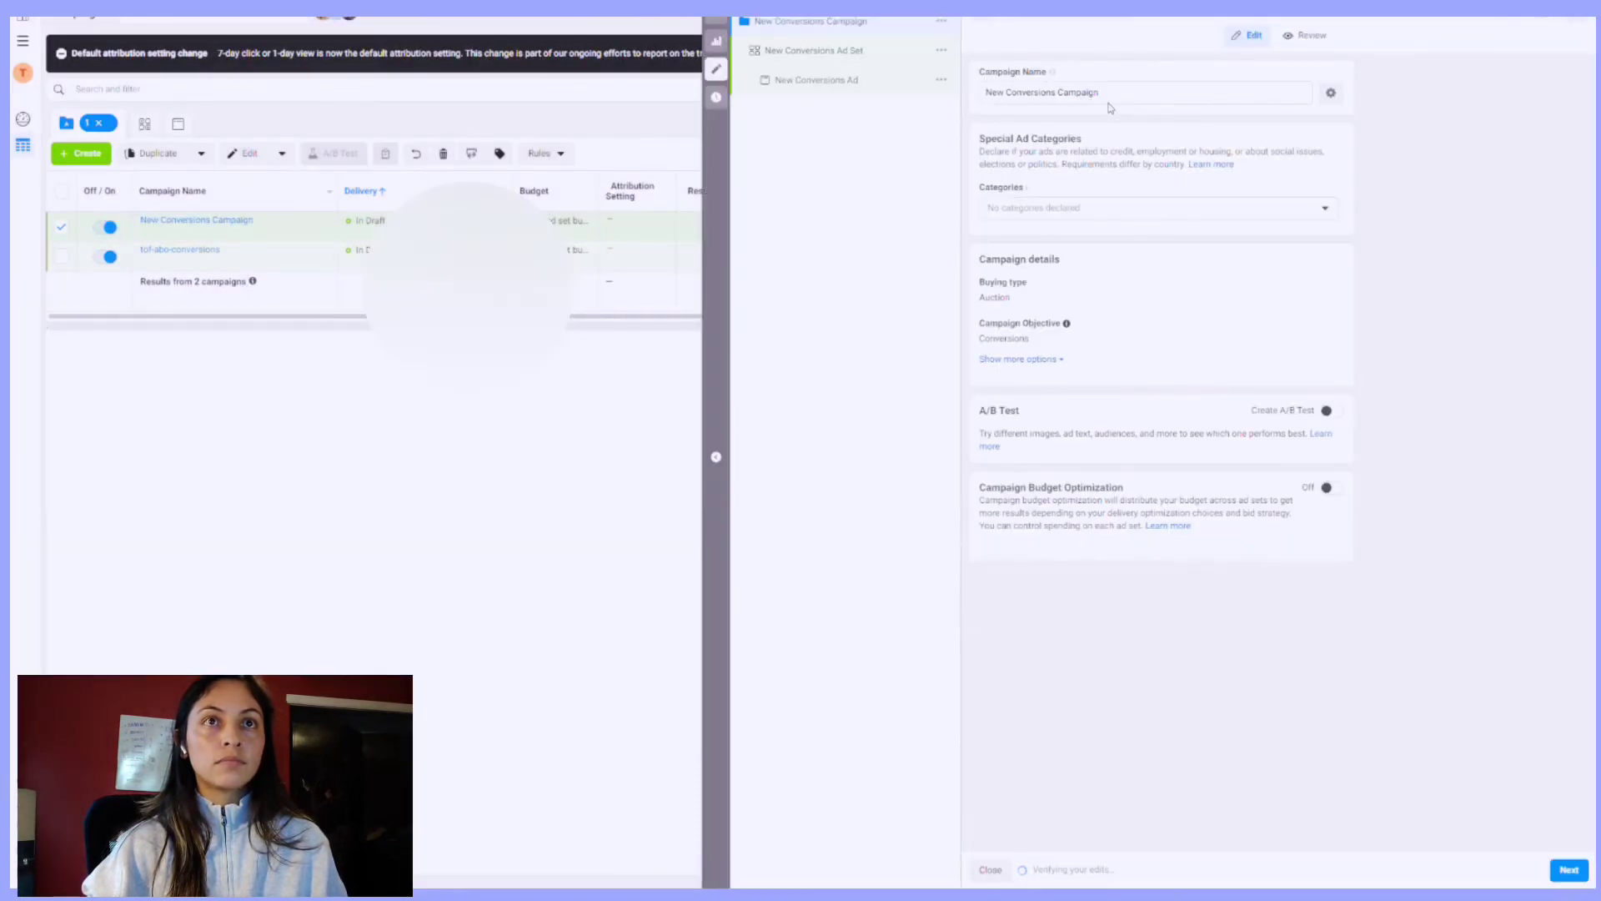
# Step: Name the new campaign mof-abo-conversions and continue to its ad set settings
pyautogui.doubleClick(1114, 100)
pyautogui.doubleClick(1115, 94)
pyautogui.doubleClick(1119, 96)
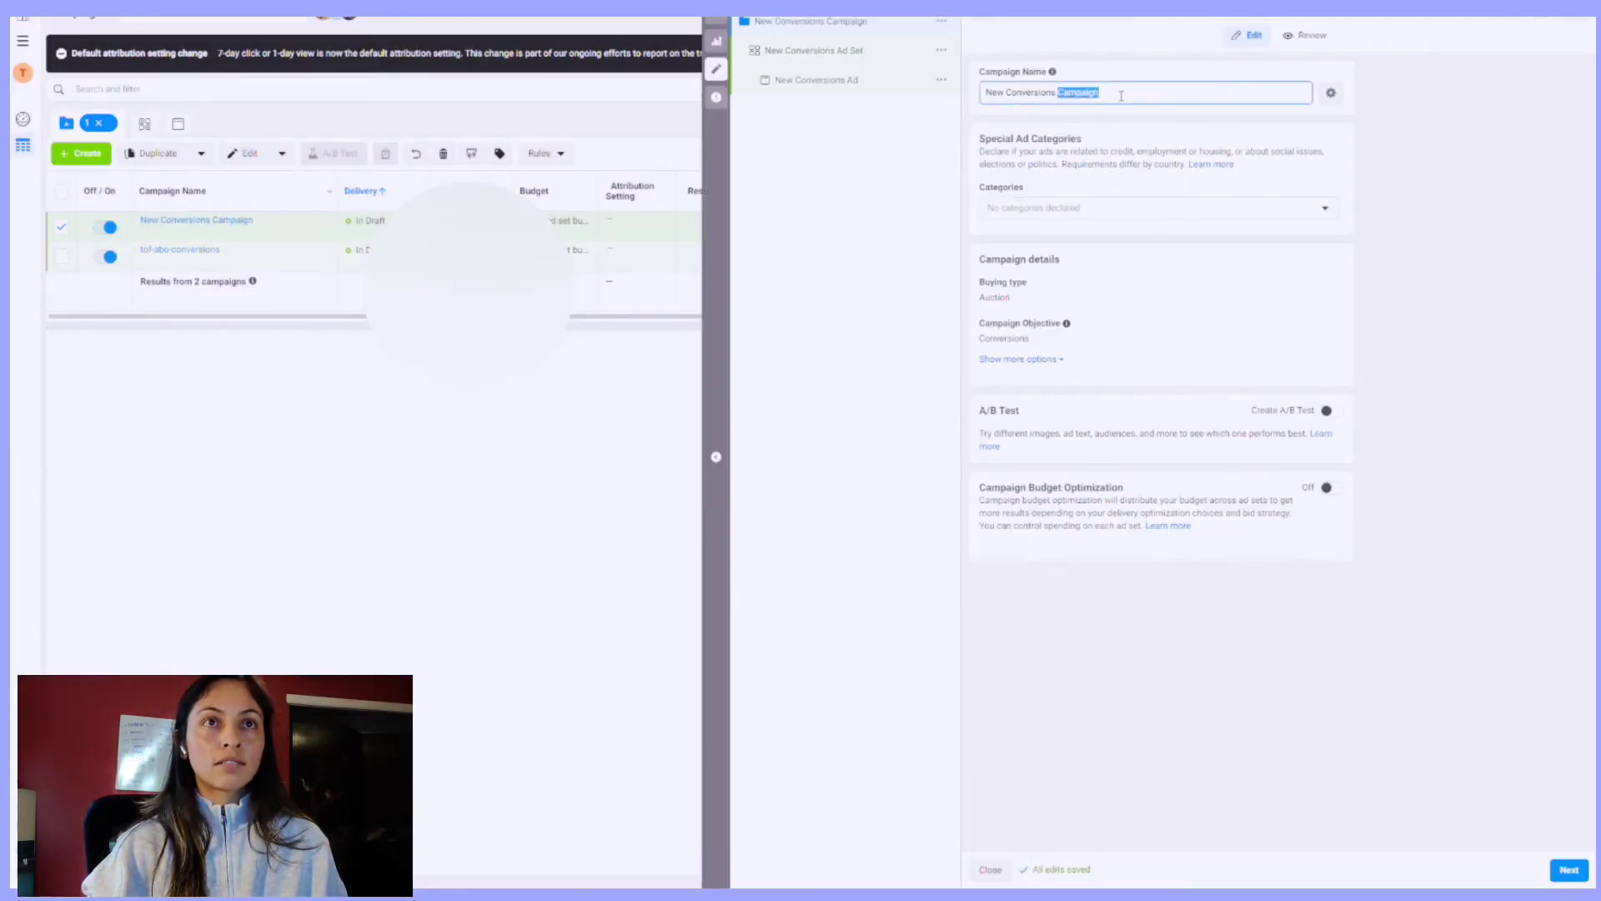
pyautogui.click(1121, 95)
pyautogui.doubleClick(1122, 94)
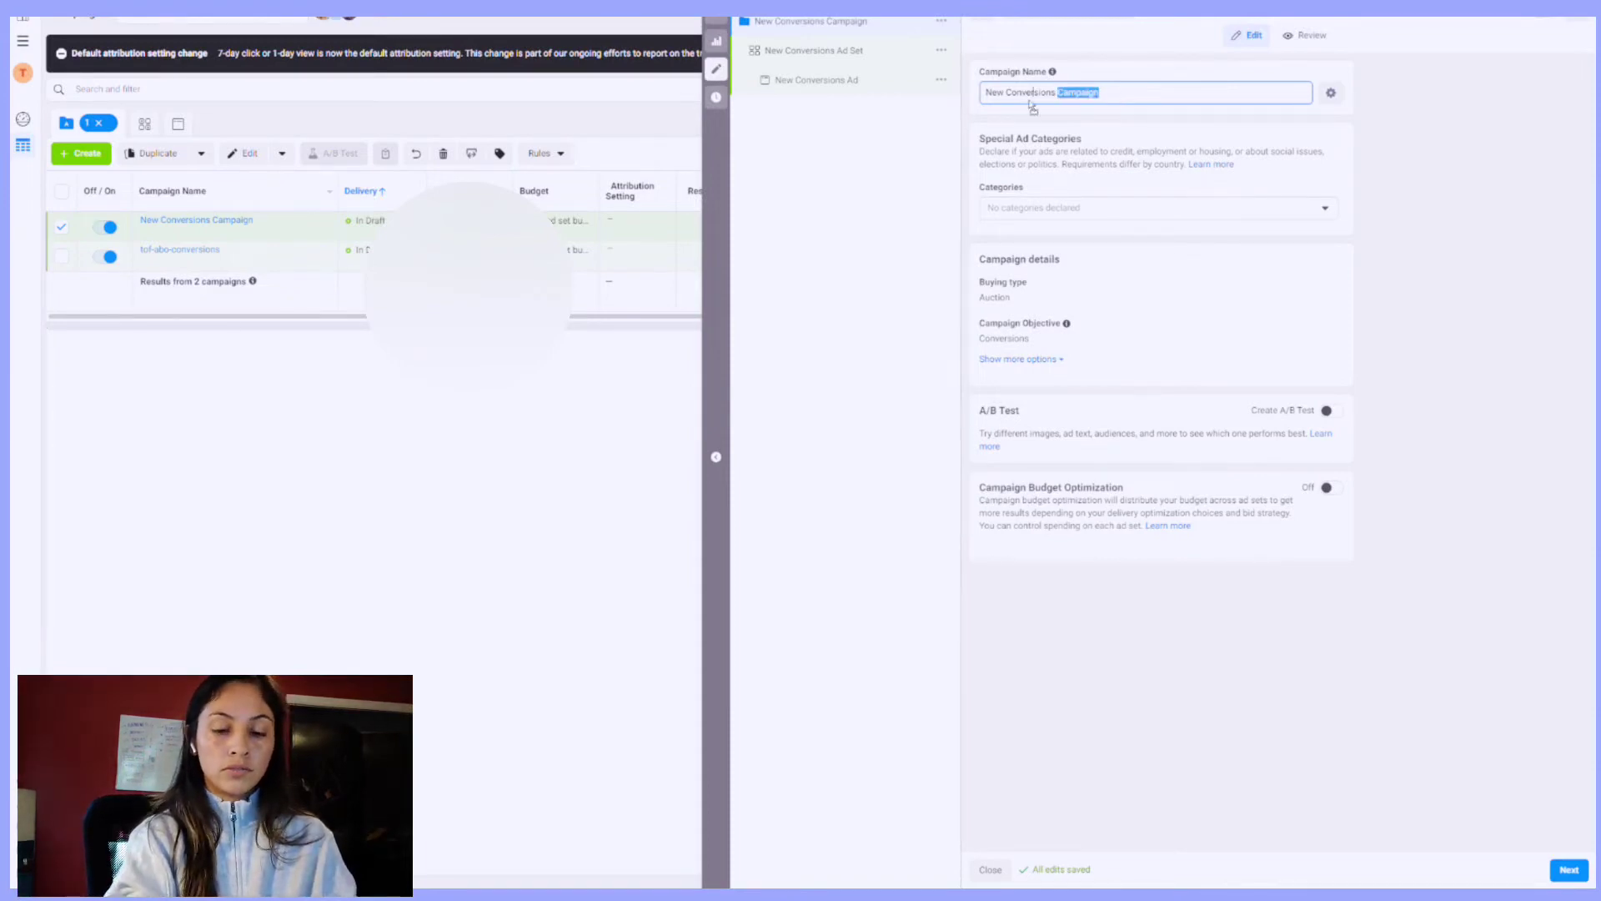
pyautogui.moveTo(1111, 96); pyautogui.dragTo(977, 94)
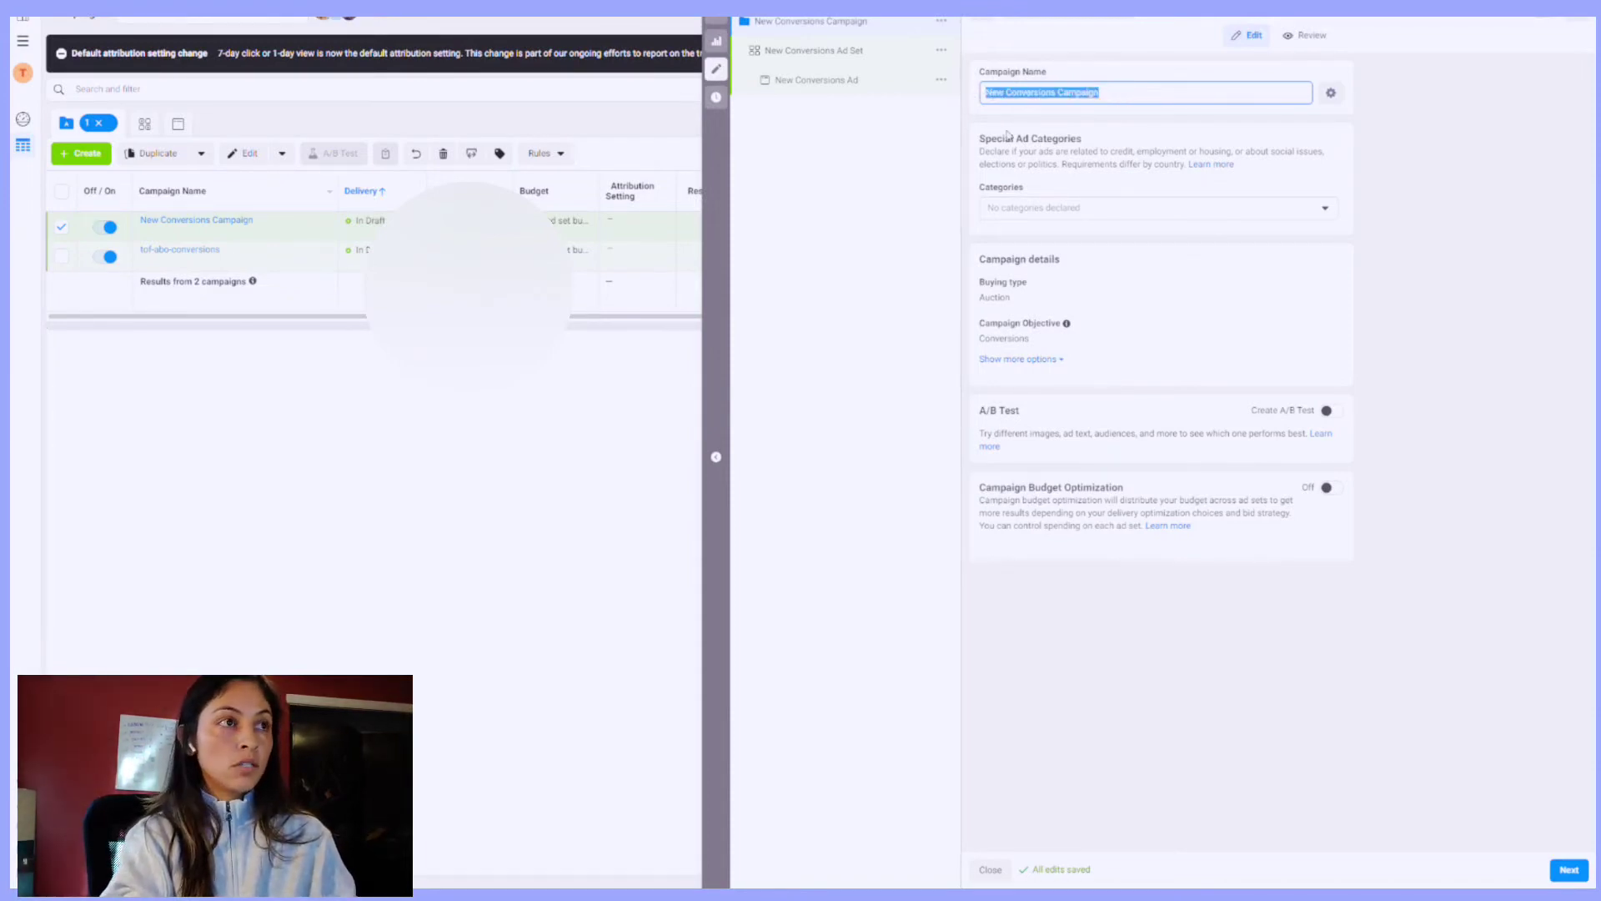
pyautogui.write('mof')
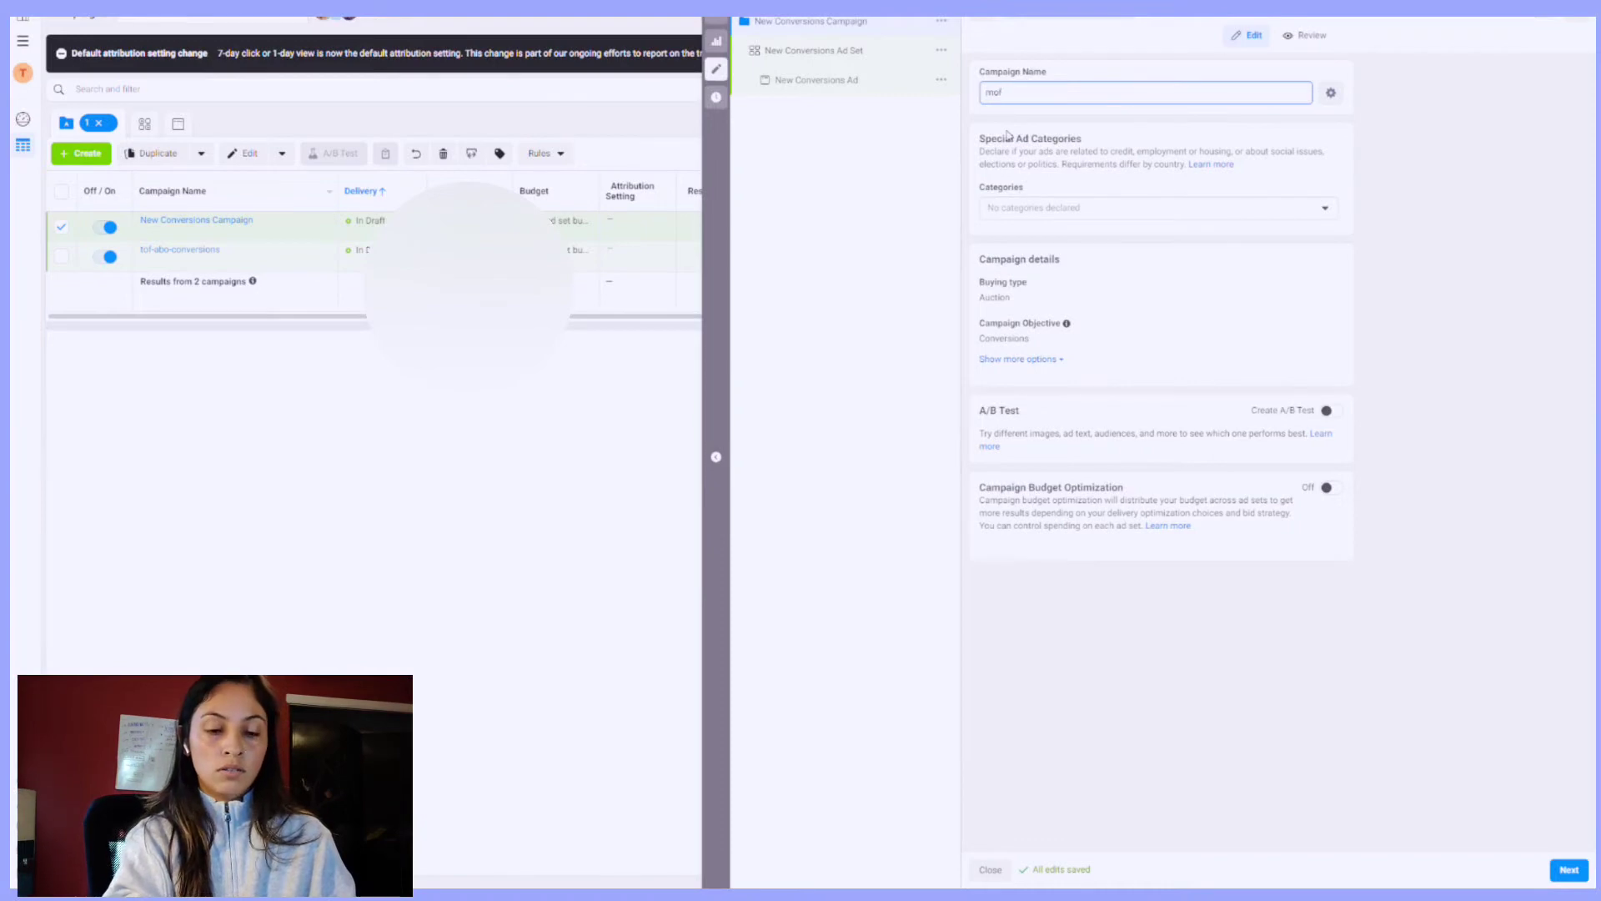
pyautogui.write('-')
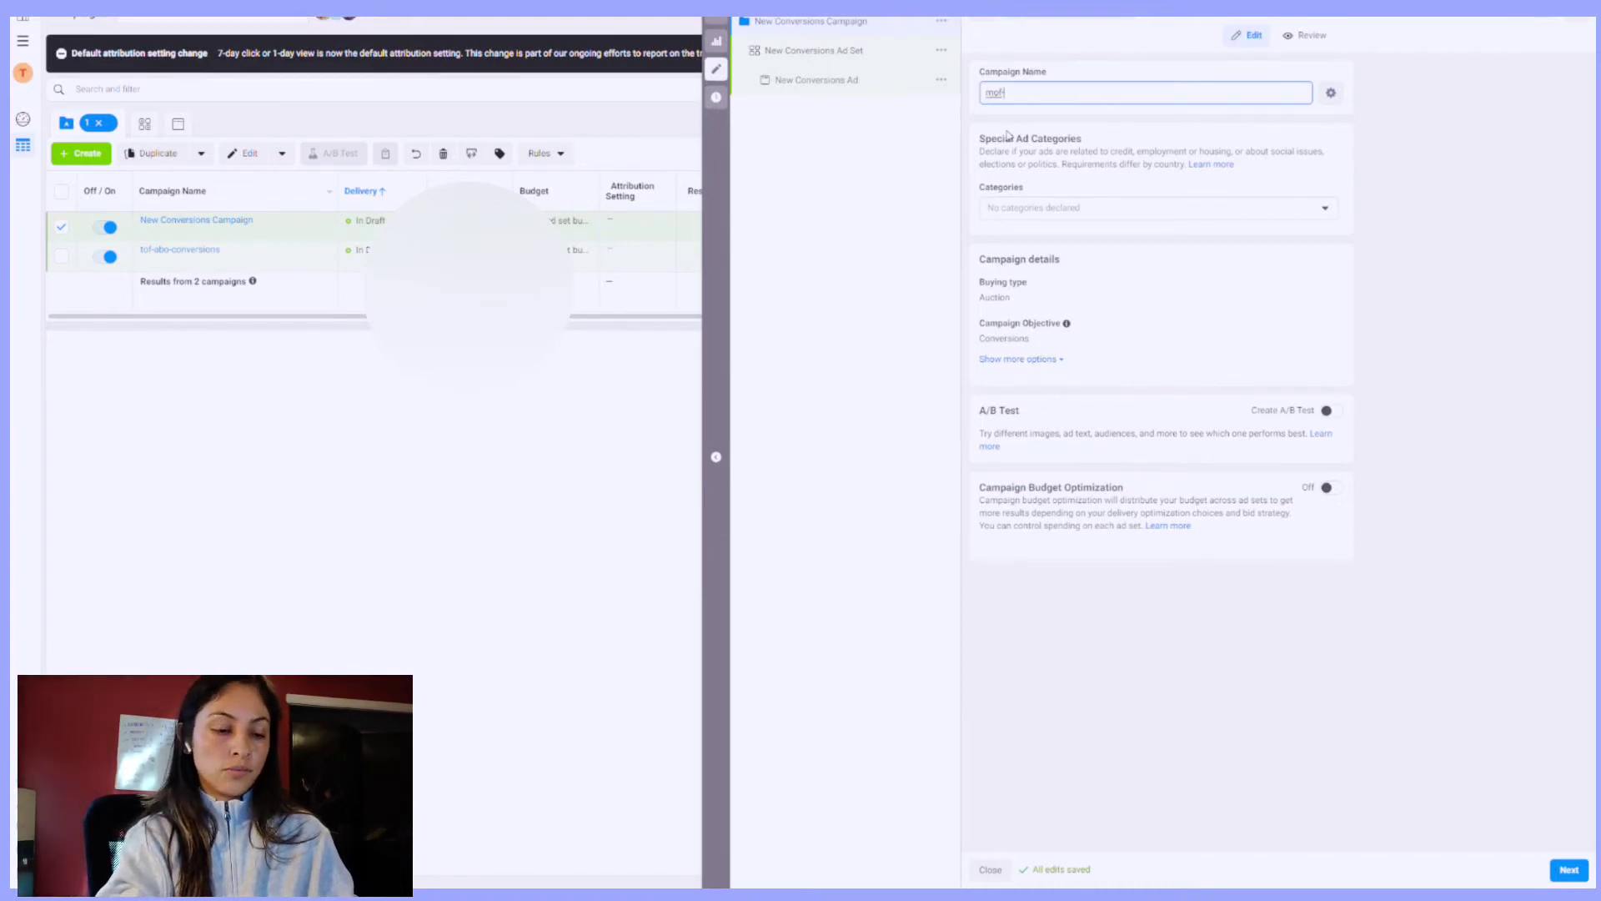
pyautogui.write('abo')
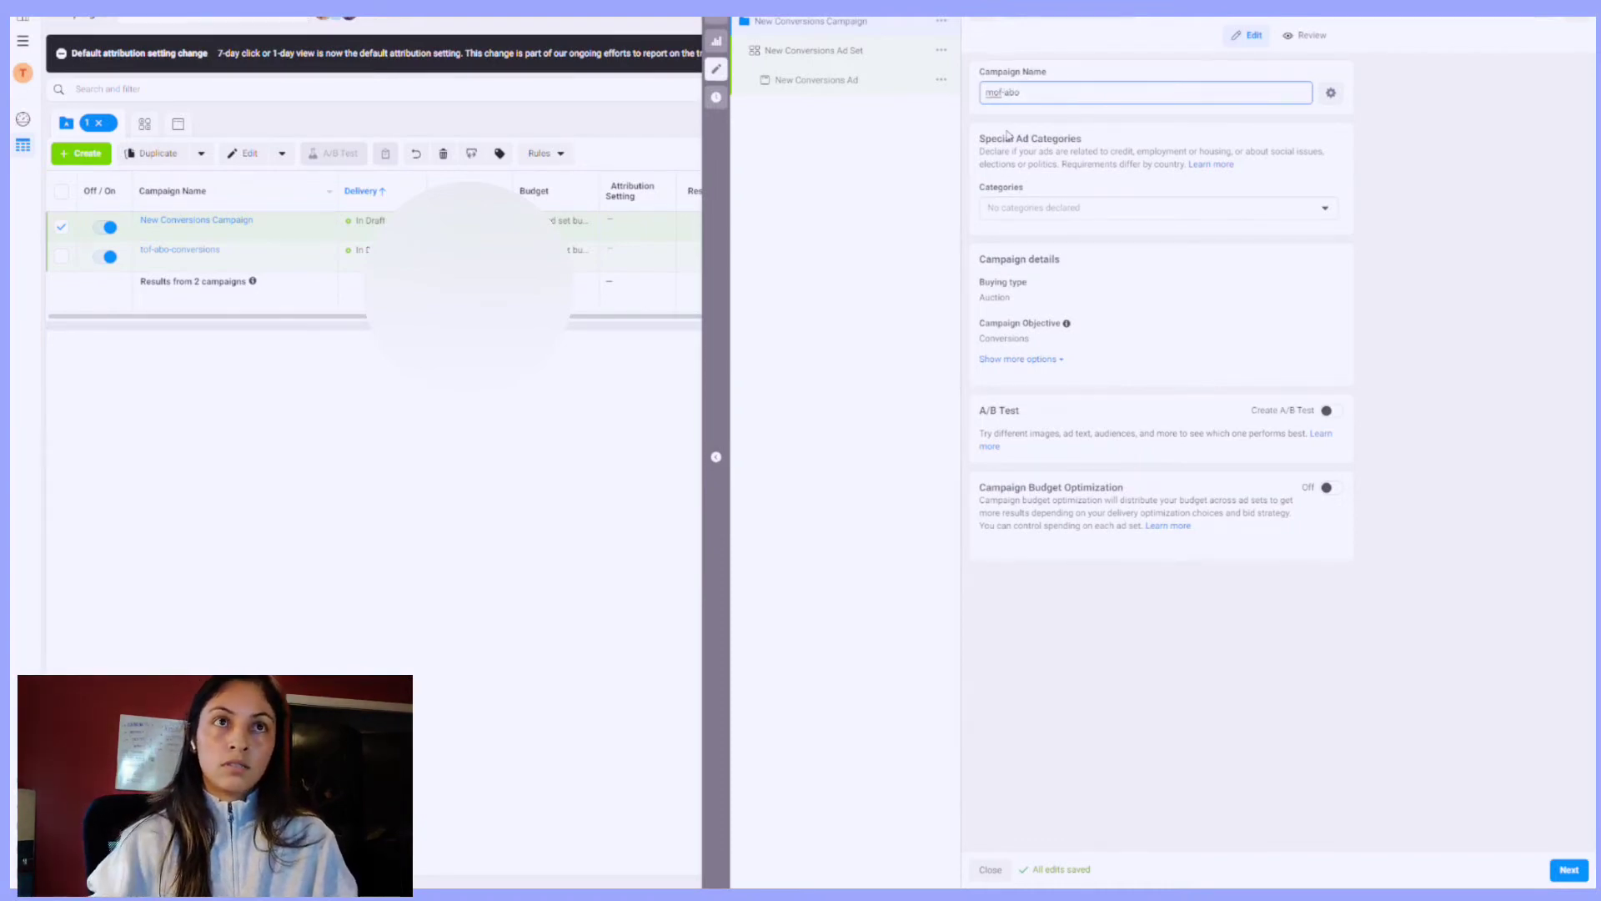
pyautogui.write('-con')
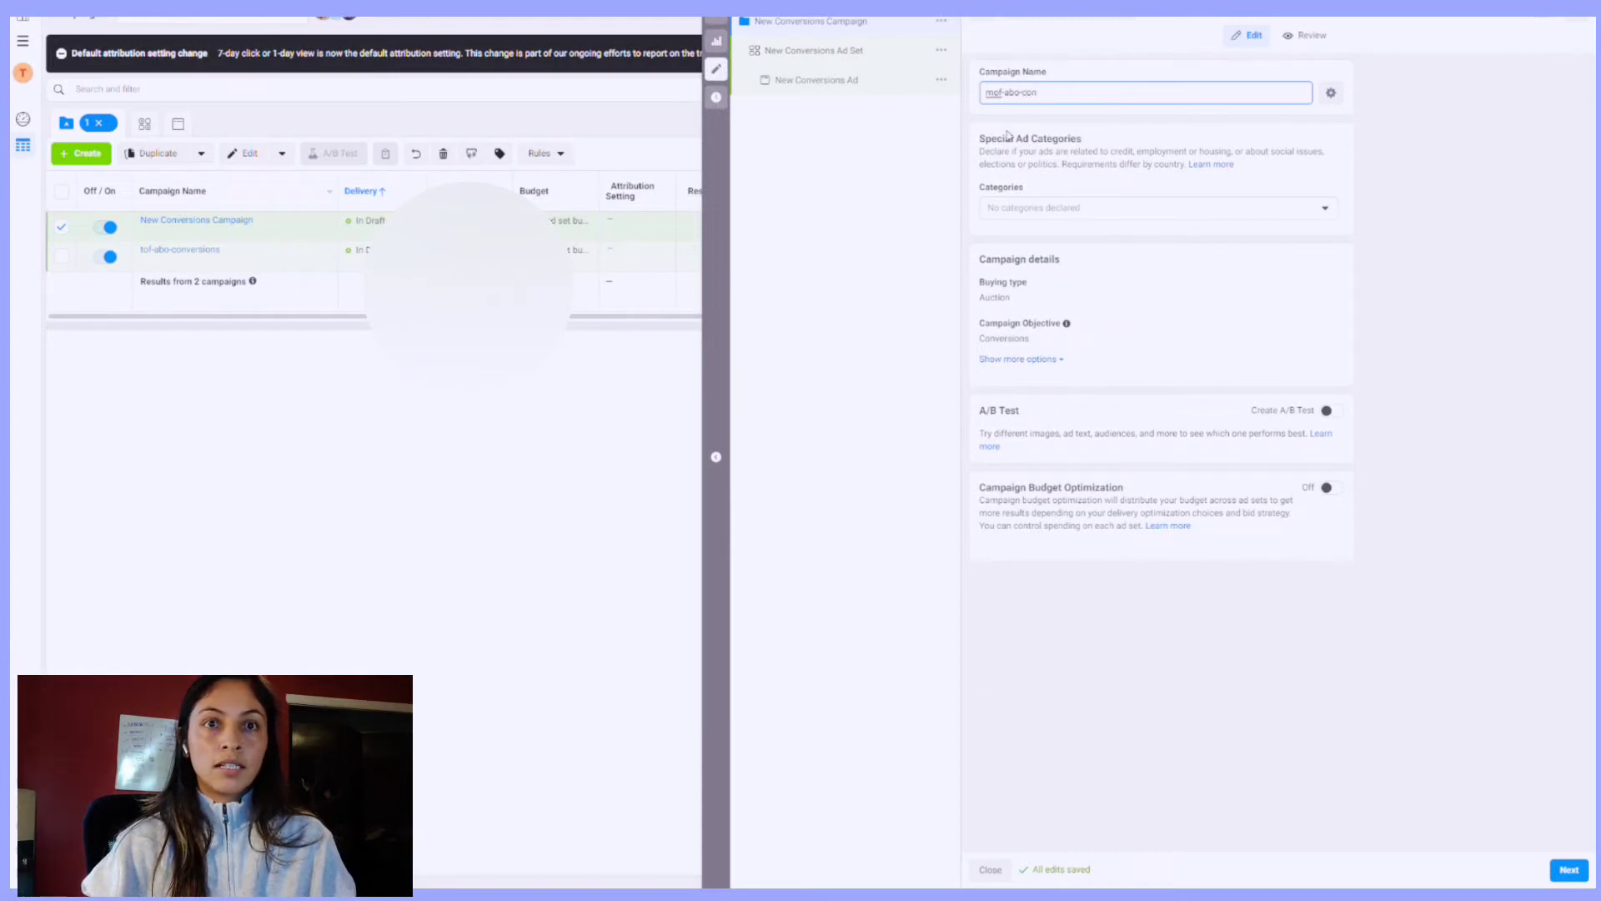
pyautogui.write('versions')
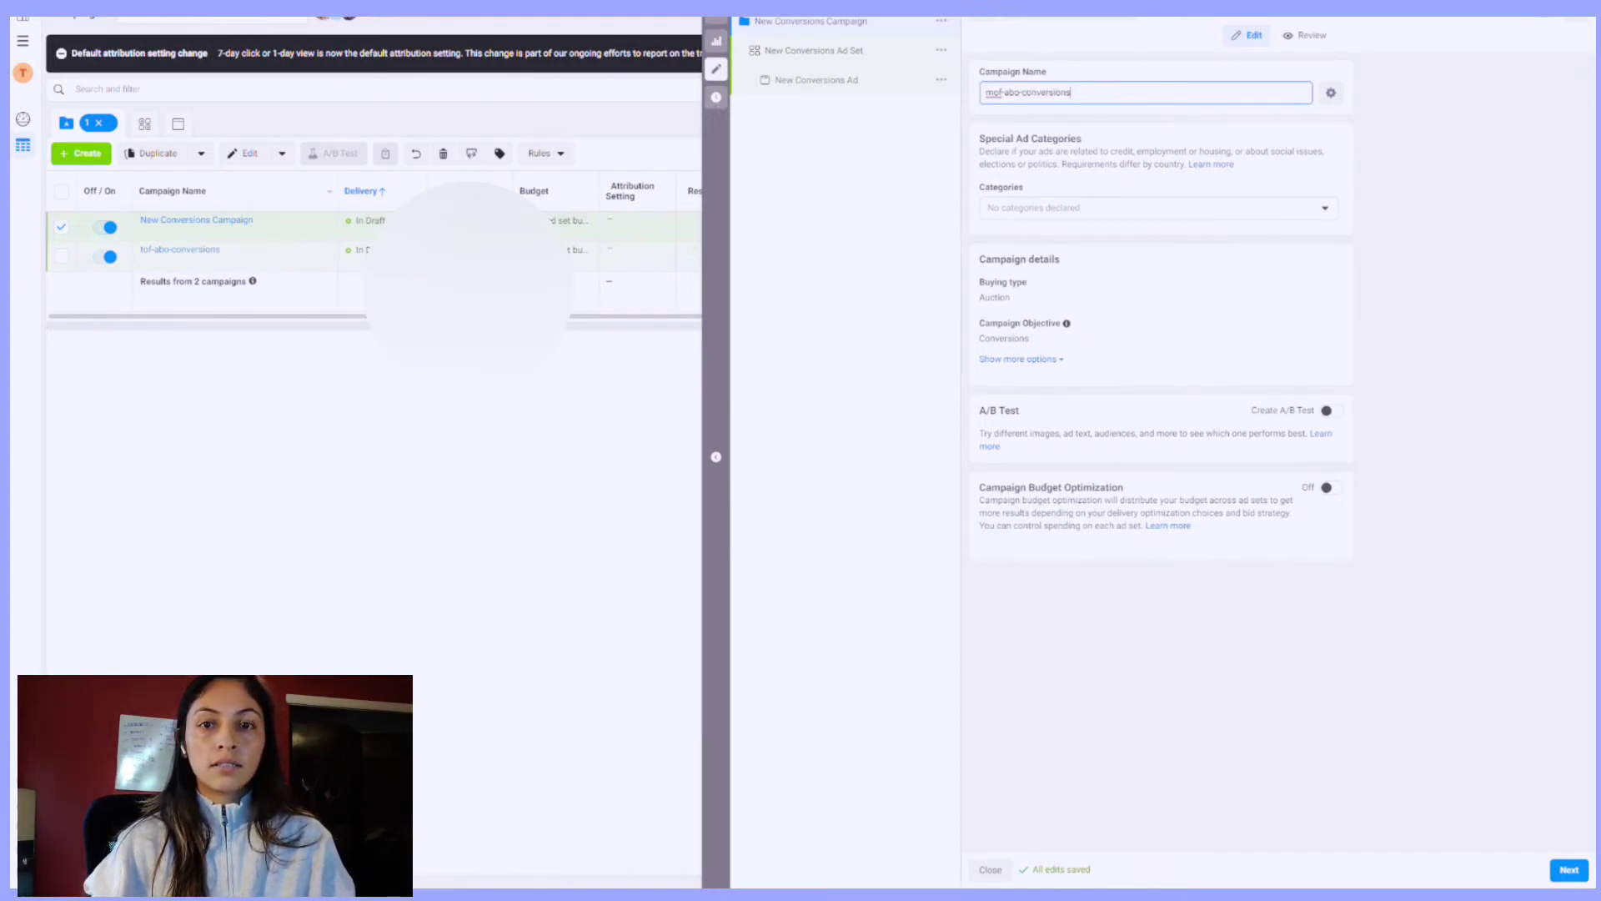
pyautogui.click(1581, 872)
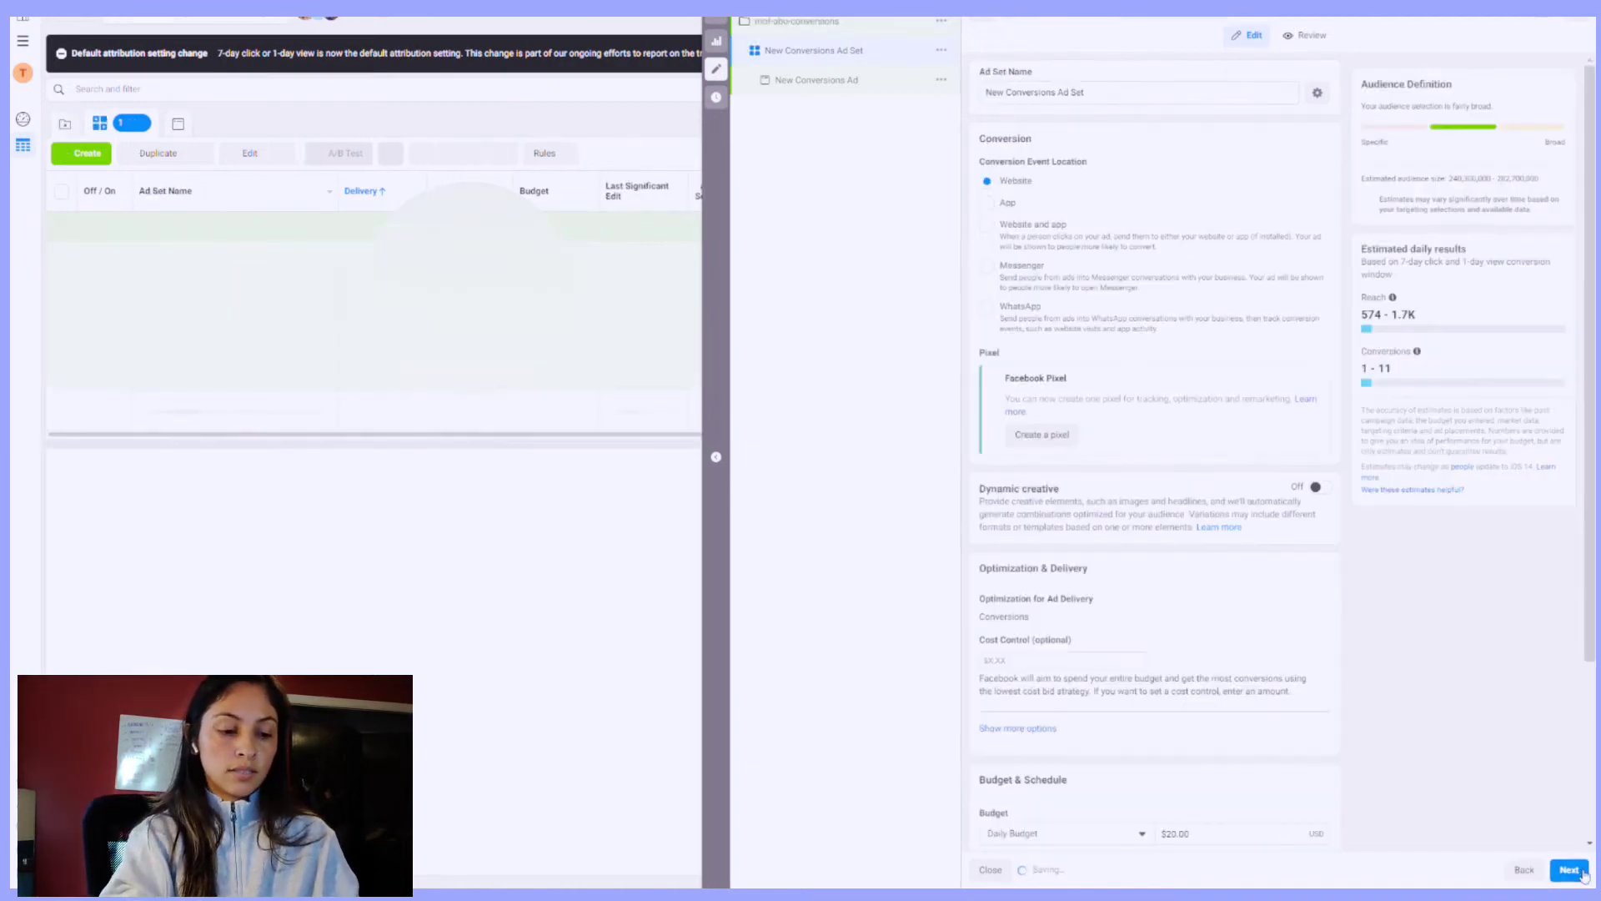
# Step: Rename the new campaign's ad set as warm-retargeting
pyautogui.tripleClick(1091, 93)
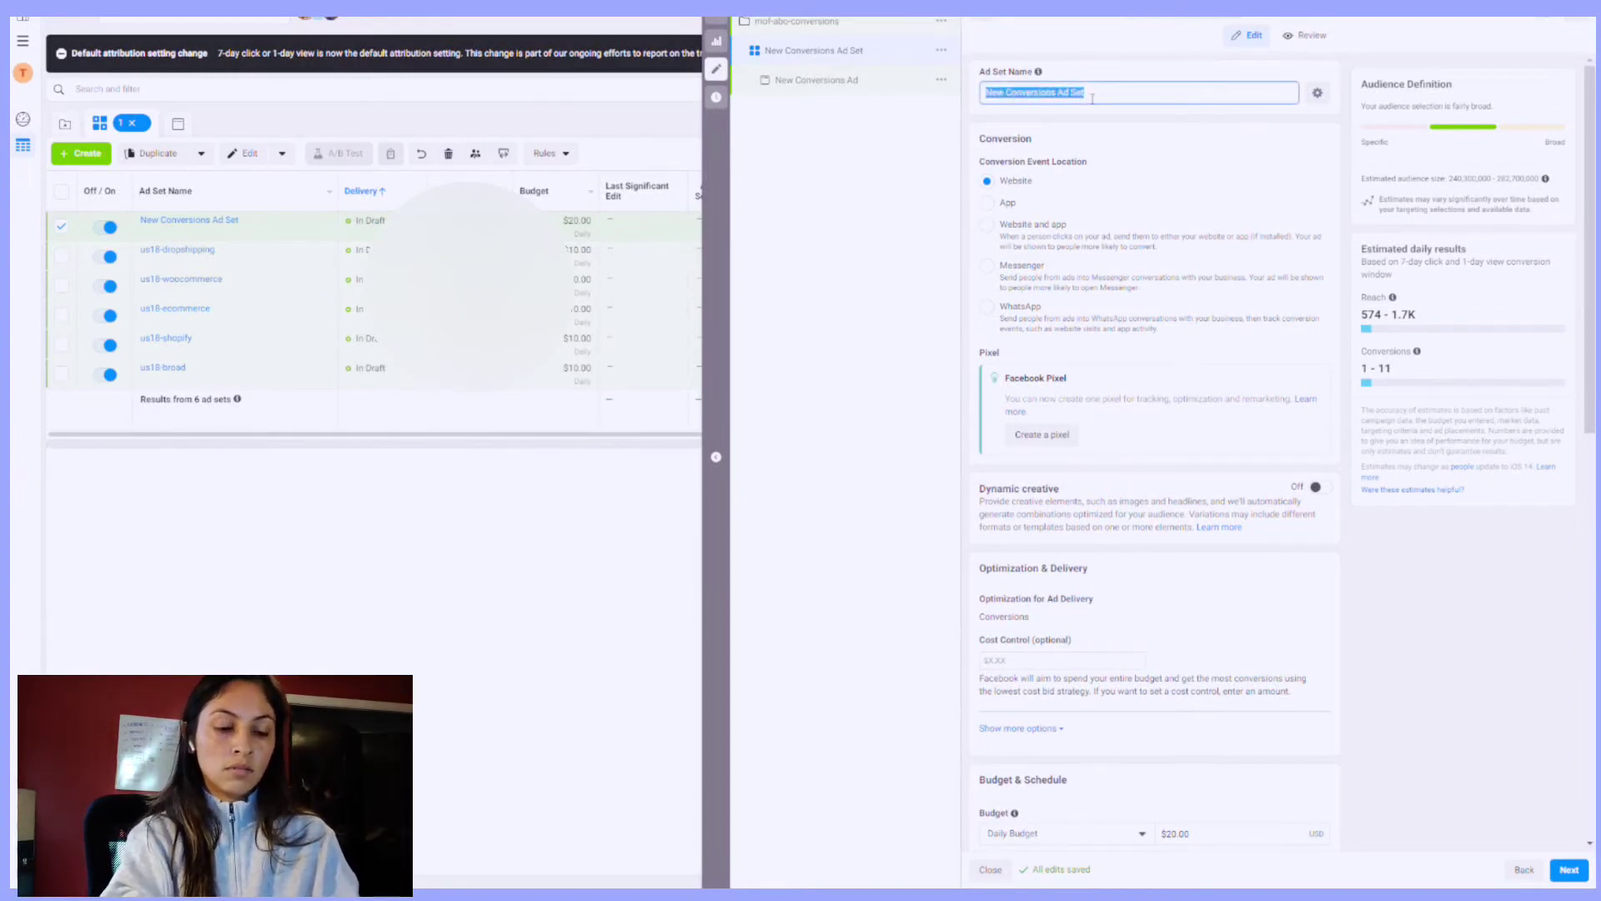
pyautogui.write('warm-')
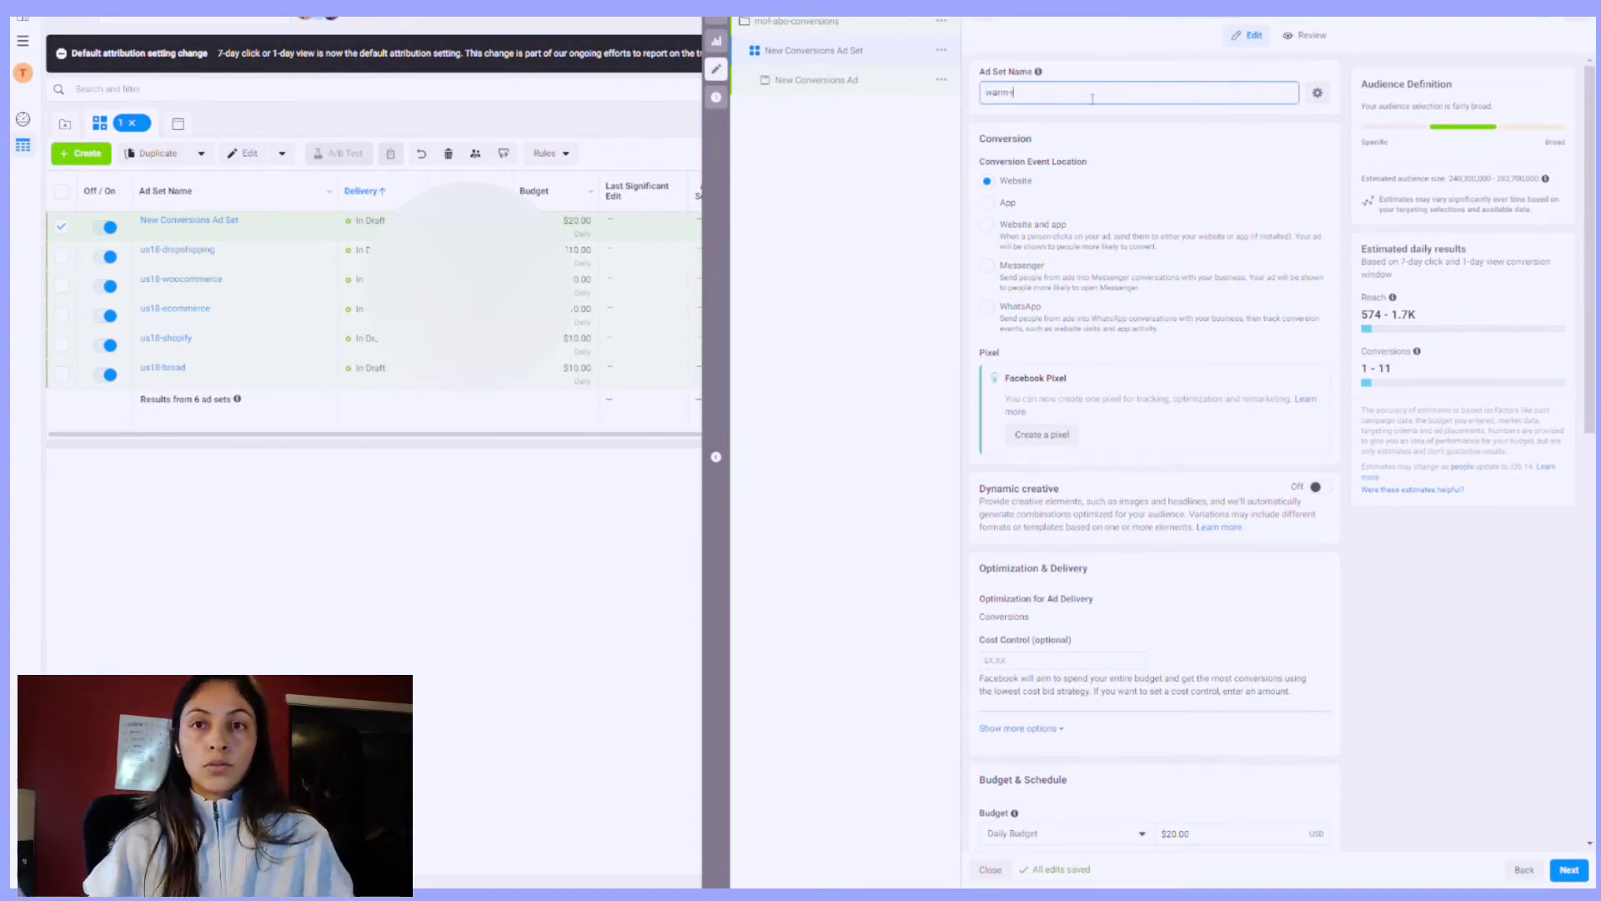
pyautogui.write('retar')
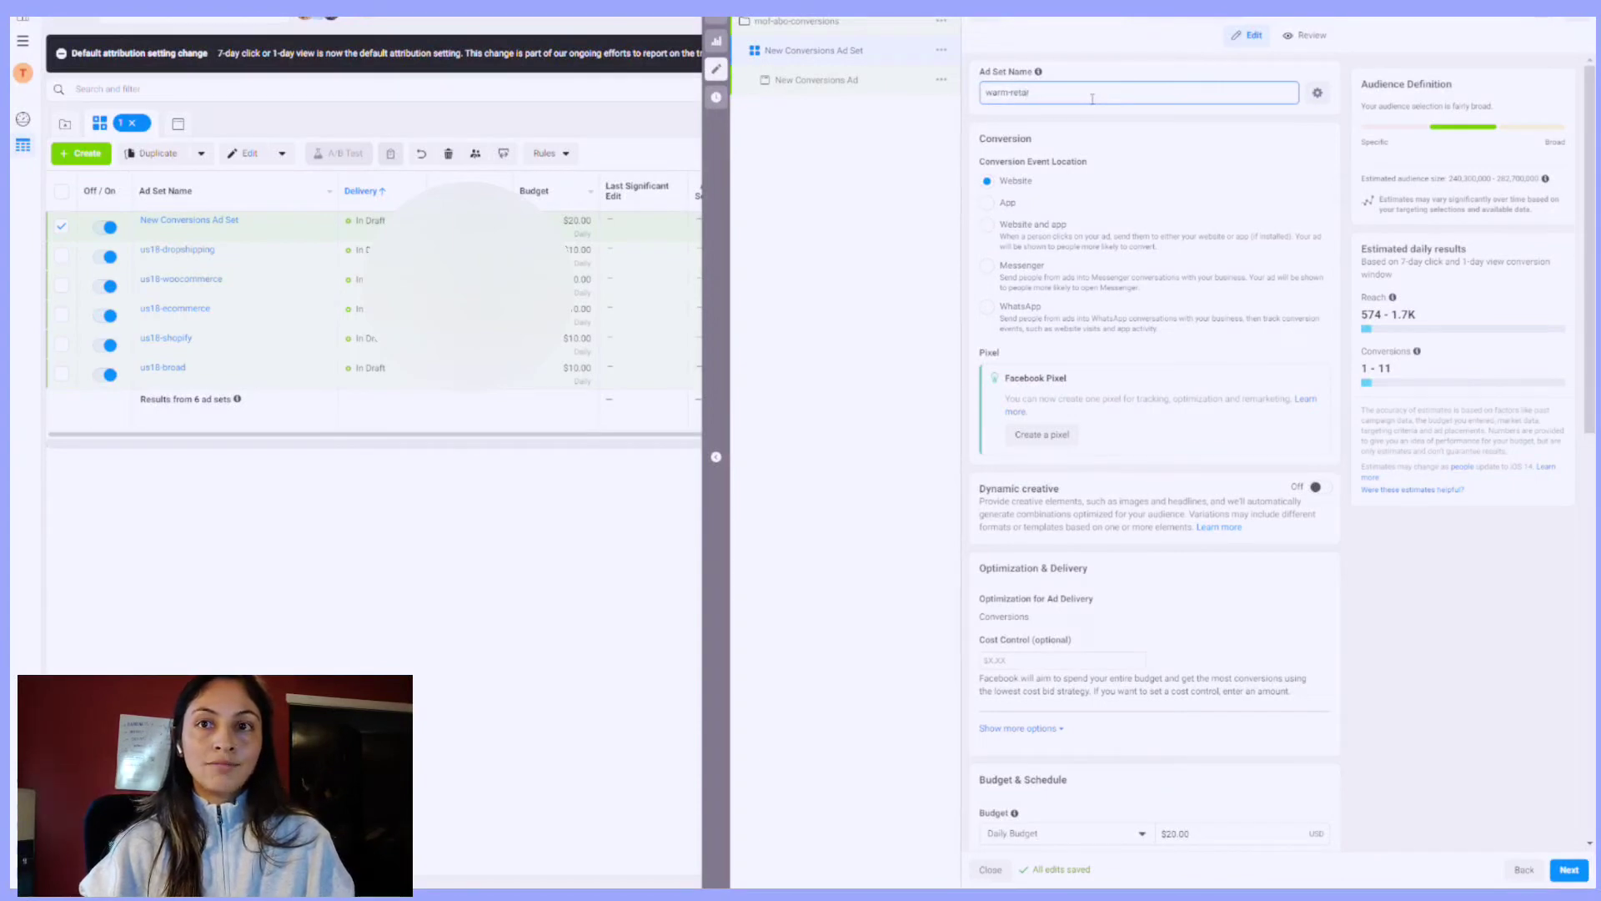
pyautogui.write('etaigeting')
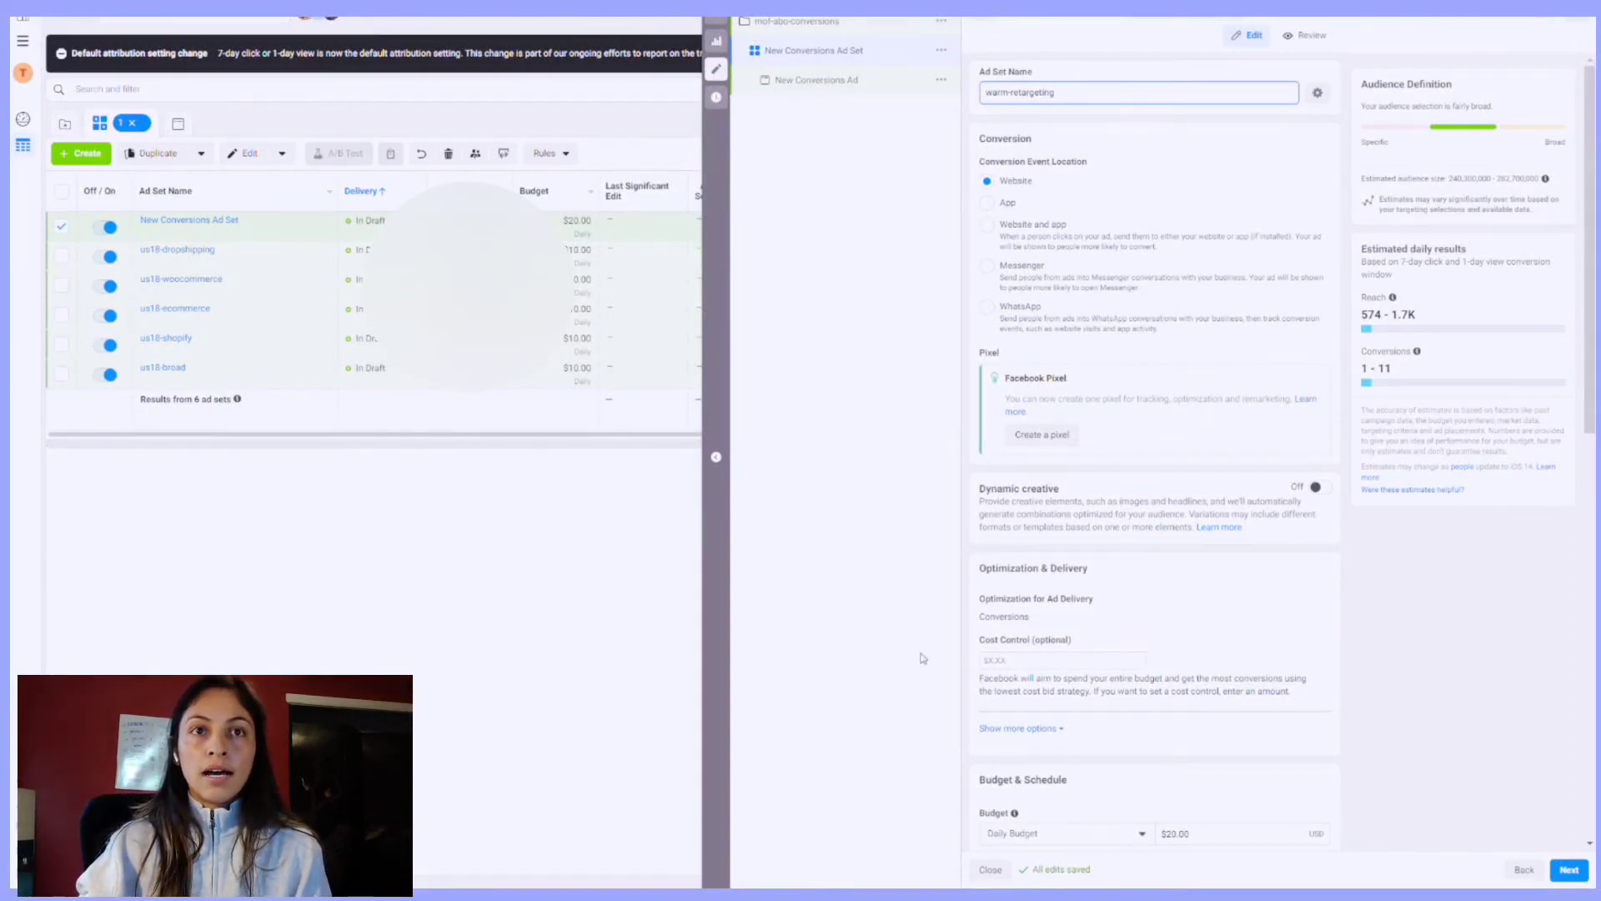
# Step: Set the daily budget of the warm-retargeting ad set to $5.00
pyautogui.scroll(-3, 1234, 617)
pyautogui.scroll(-3, 1282, 631)
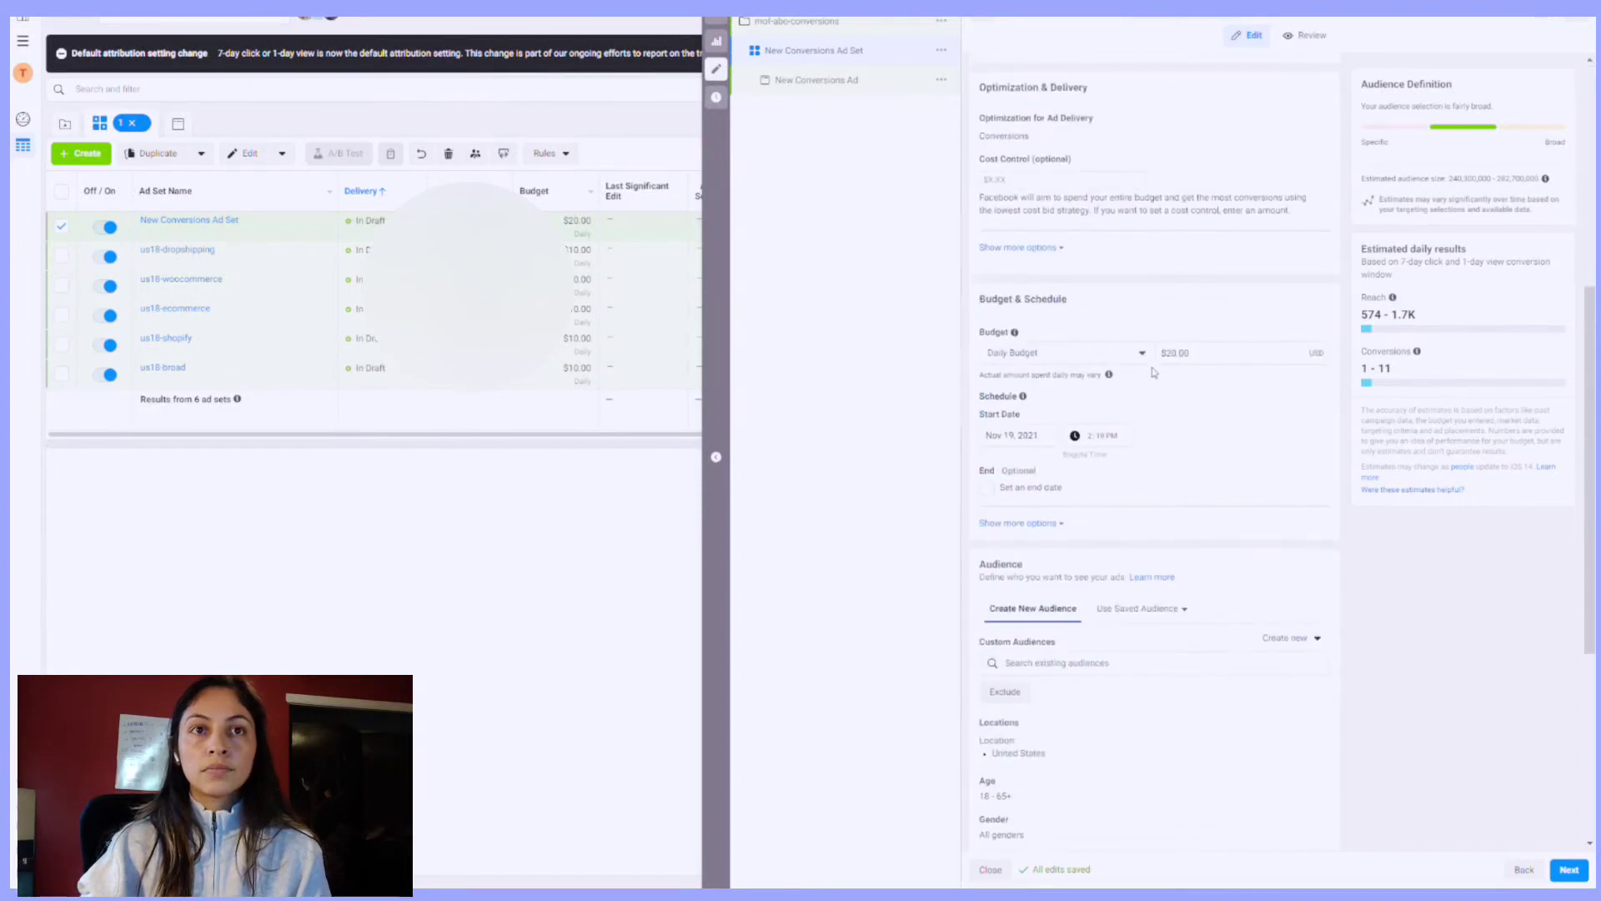
pyautogui.click(1203, 353)
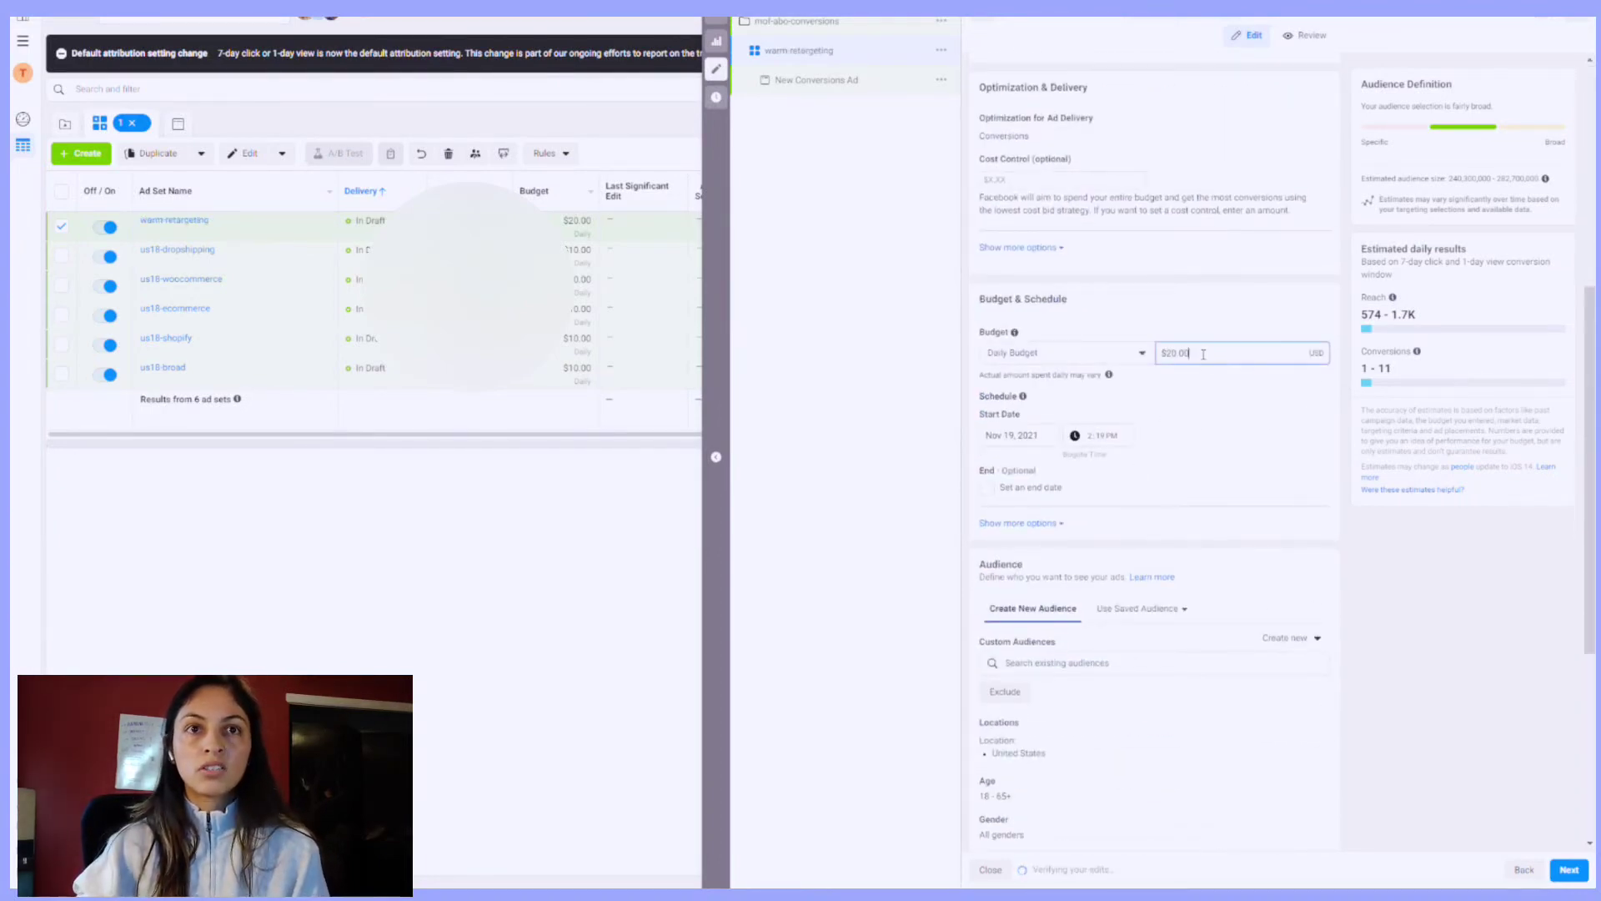
pyautogui.doubleClick(1184, 357)
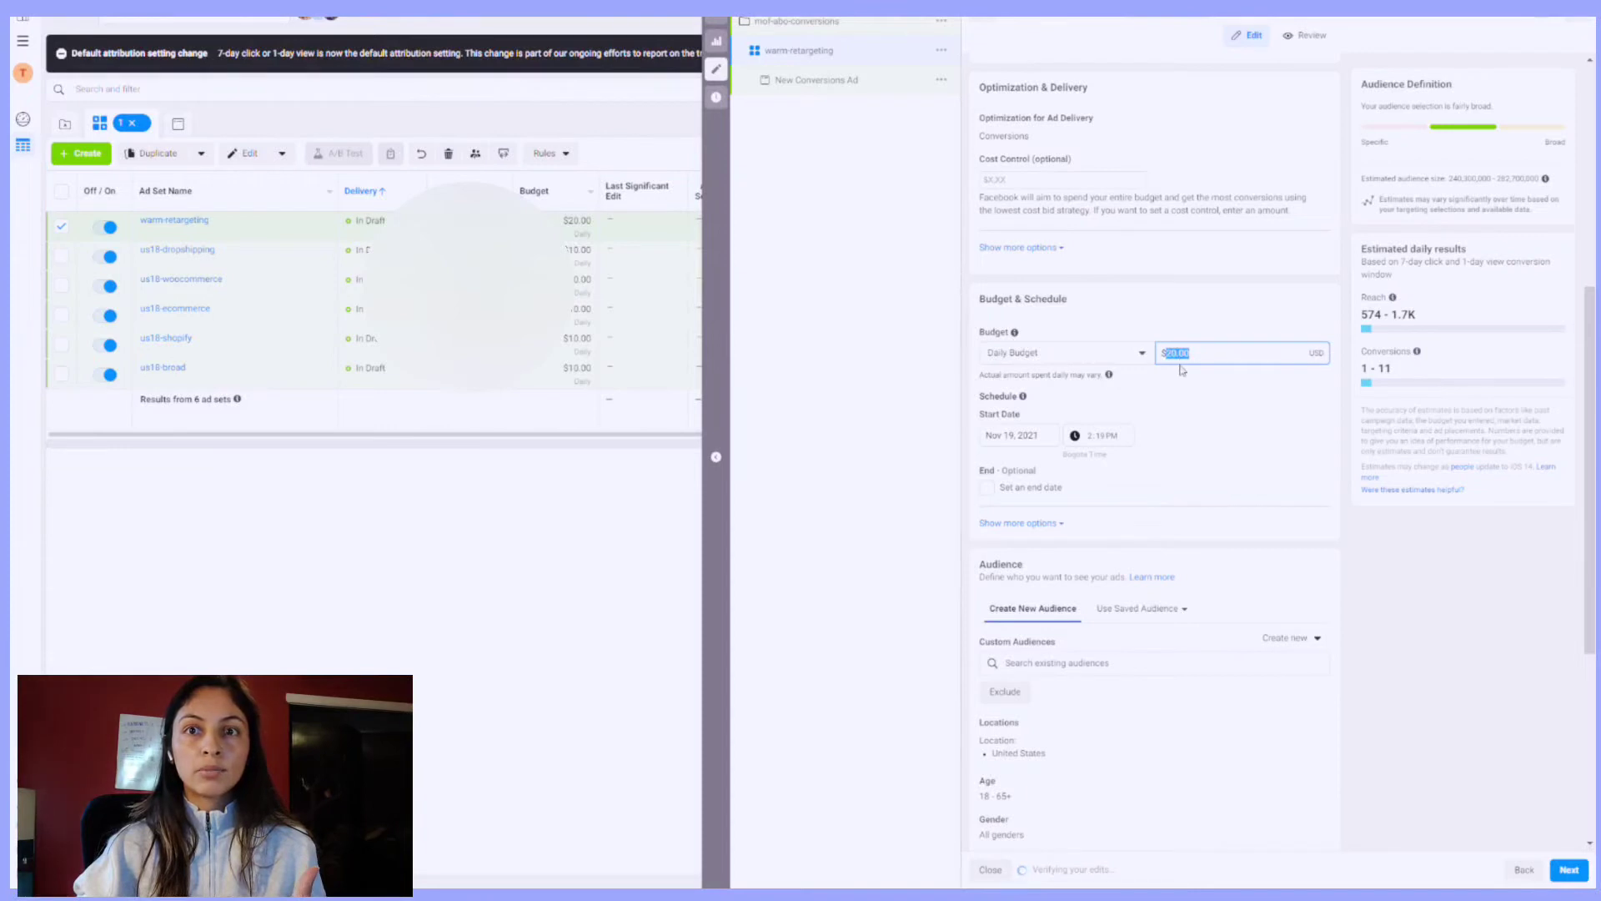
pyautogui.write('5')
pyautogui.click(1220, 330)
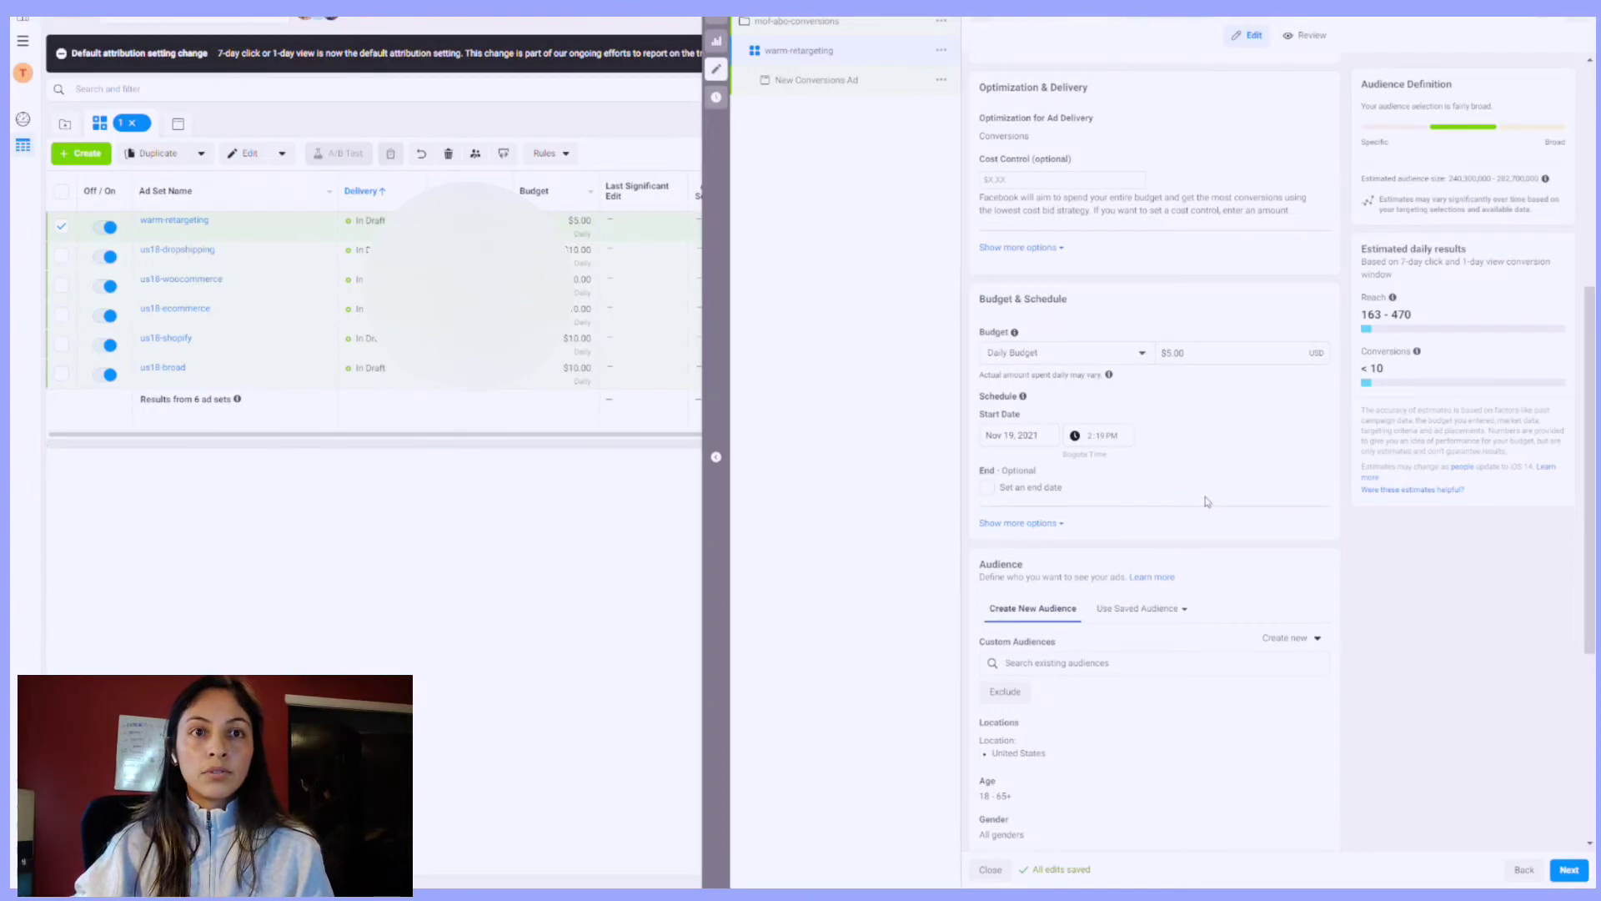
# Step: Schedule the warm-retargeting ad set to start on Nov 20, 2021 at 12:00 AM
pyautogui.click(1016, 435)
pyautogui.click(1120, 537)
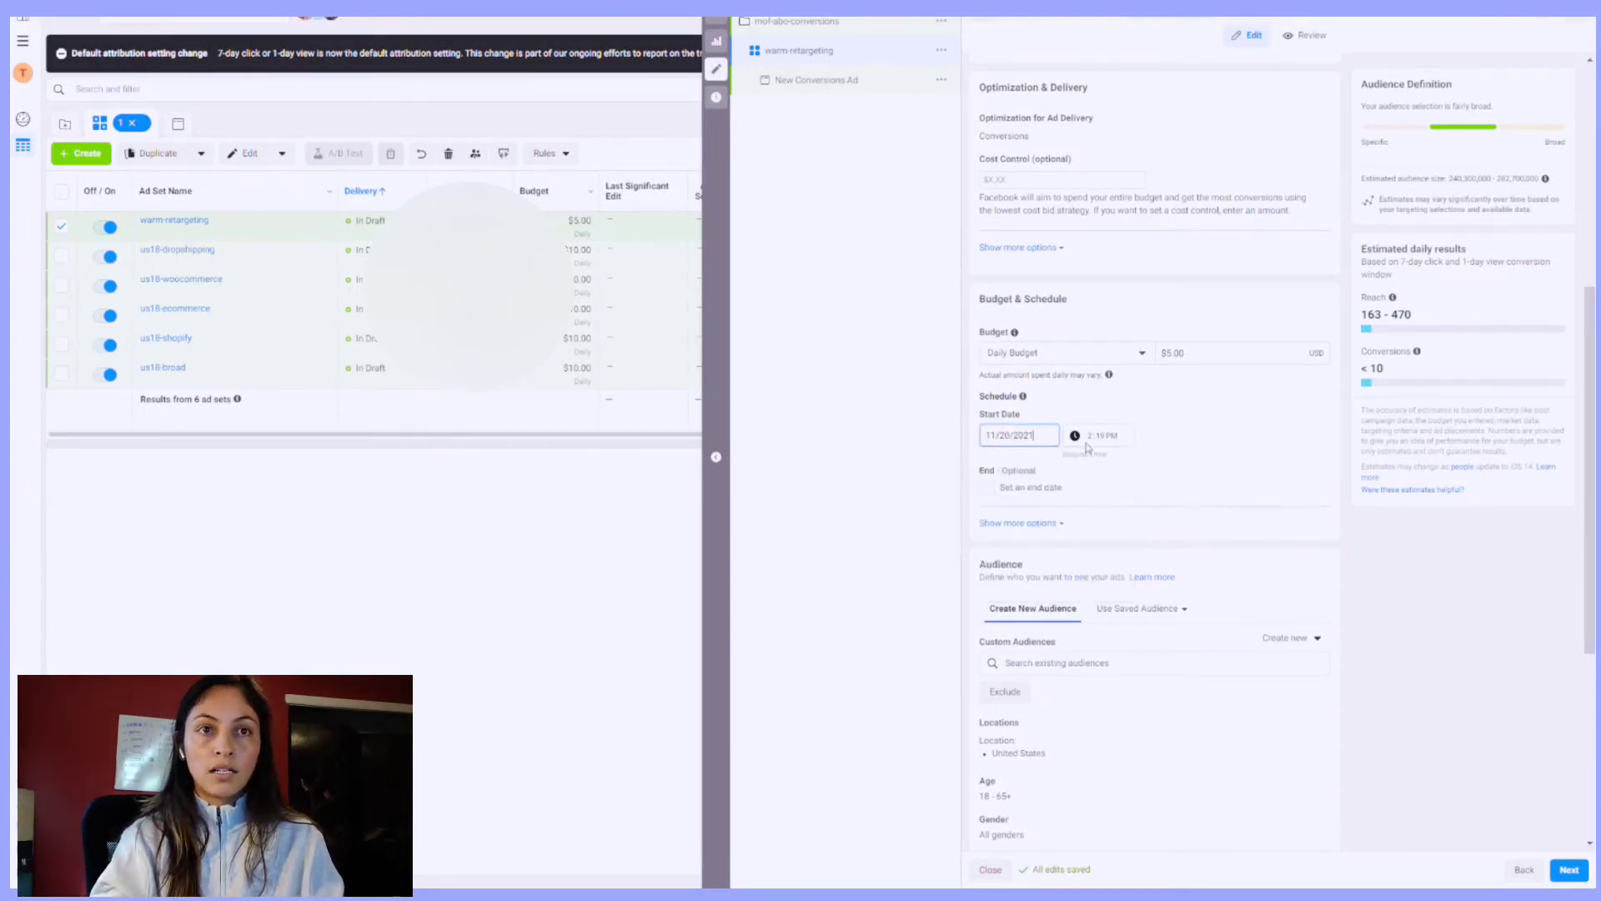
pyautogui.click(1087, 432)
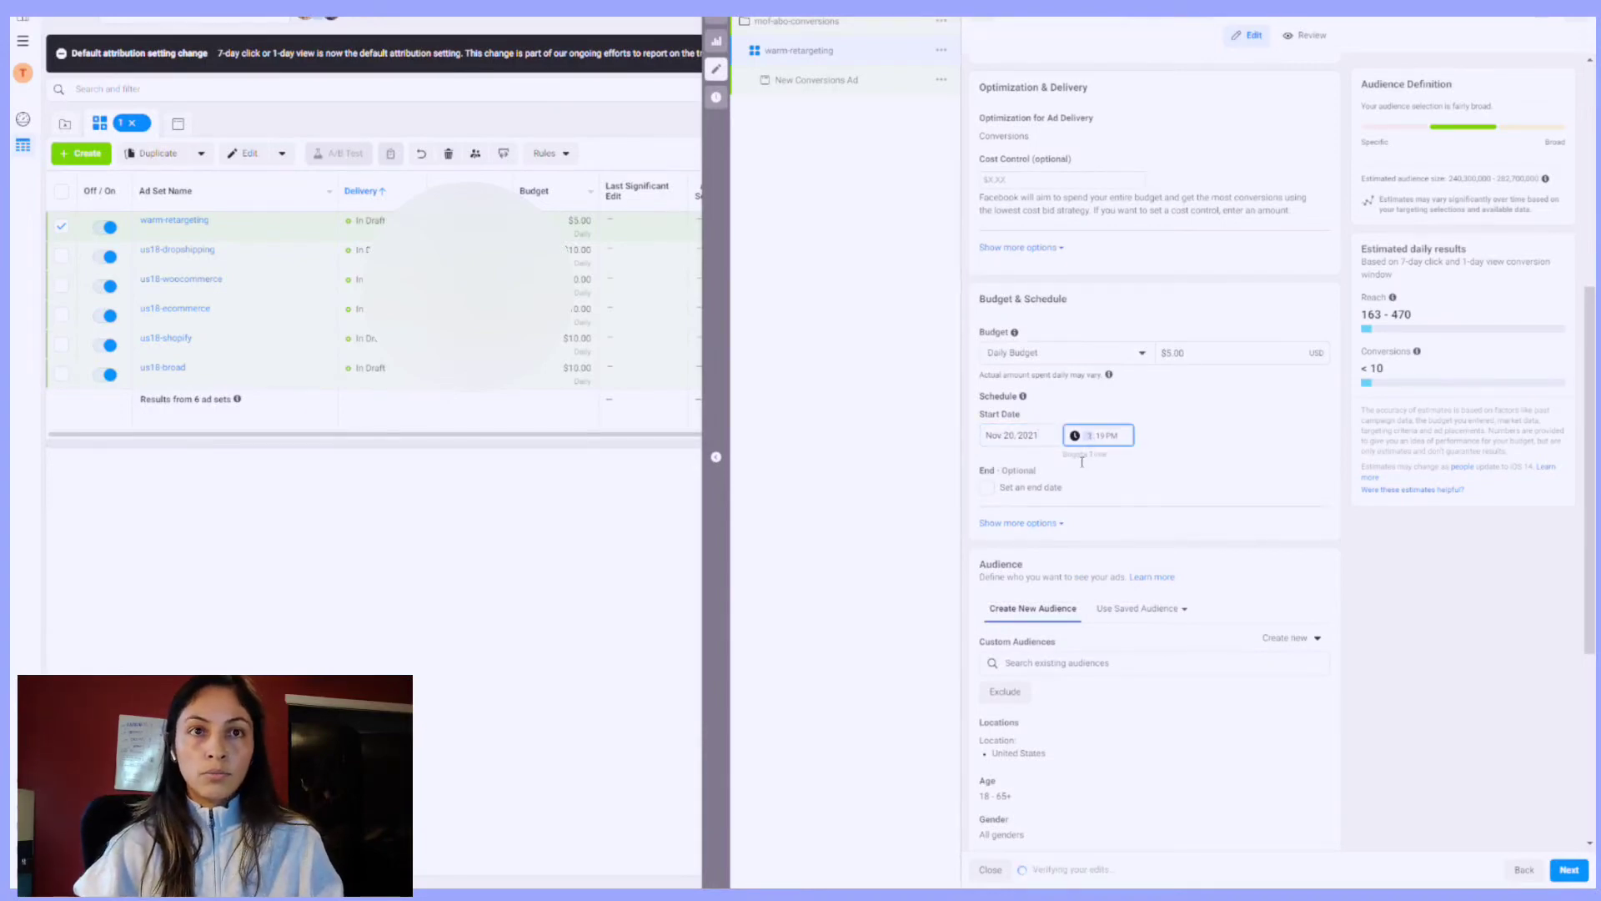
pyautogui.press('Tab')
pyautogui.write('00')
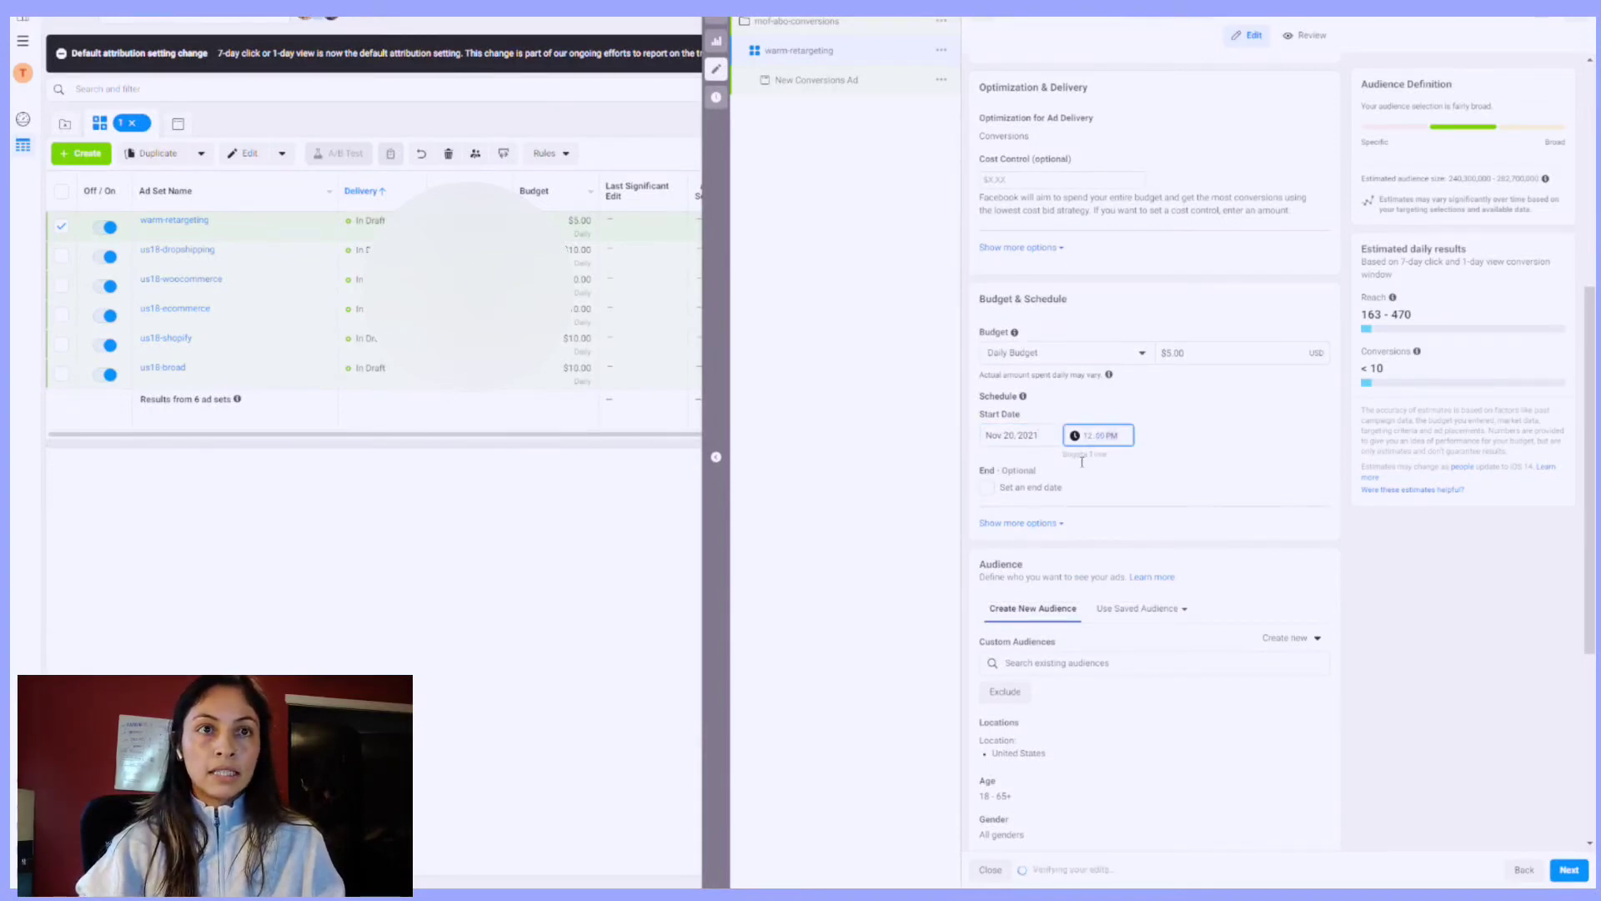
pyautogui.click(1211, 464)
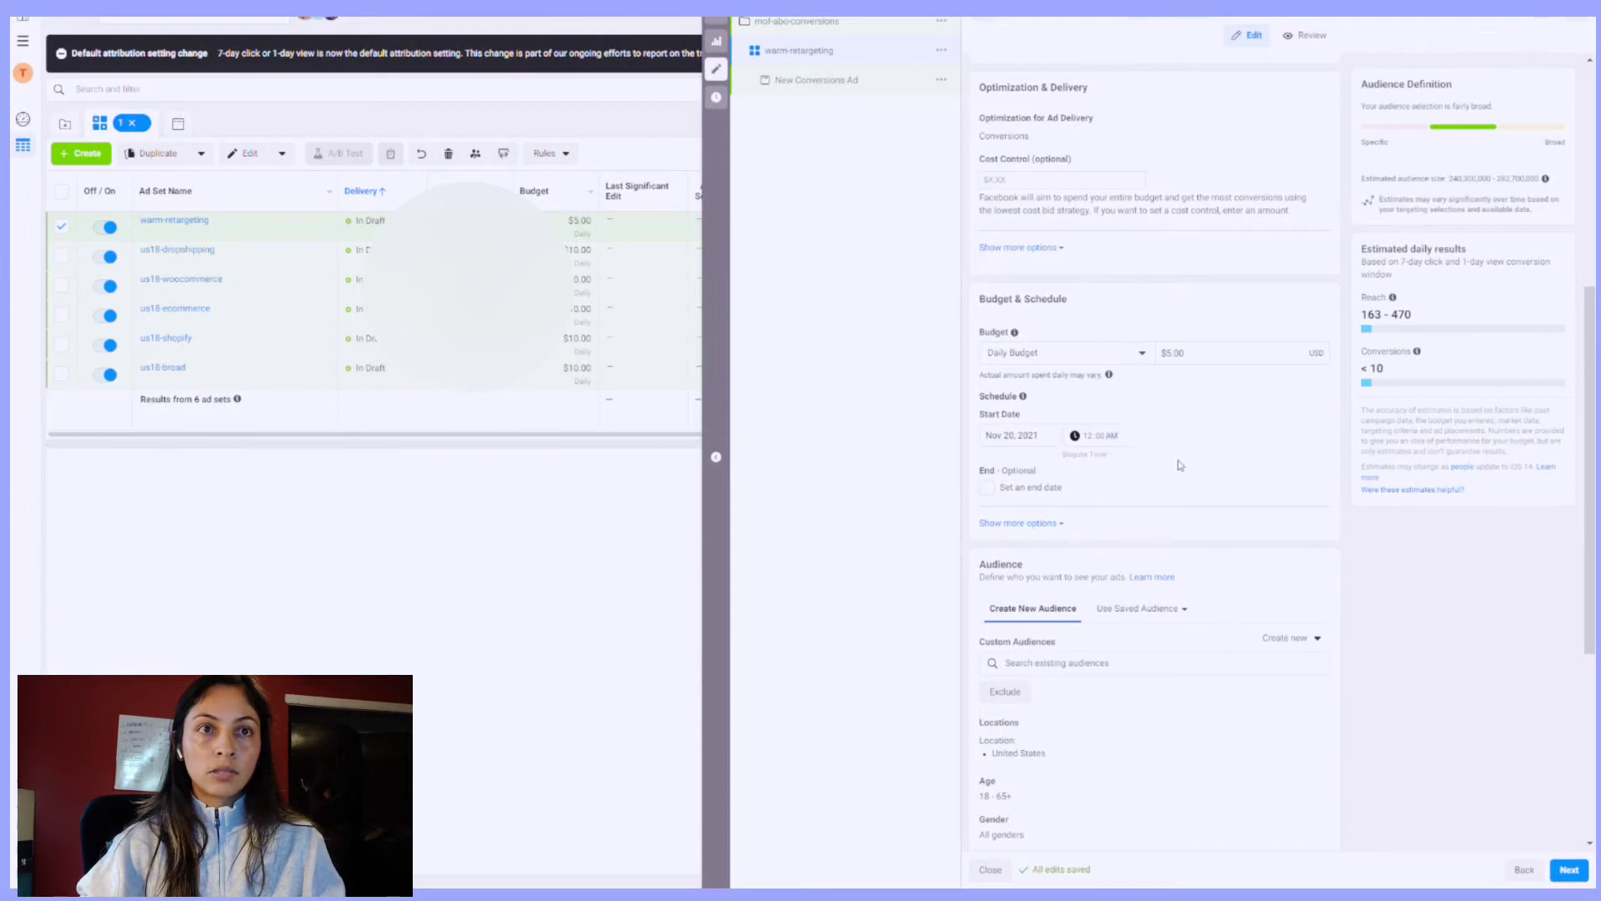
# Step: Examine the warm-retargeting ad set's audience settings, opening its location targeting and the list of existing custom audiences
pyautogui.scroll(-5, 1257, 489)
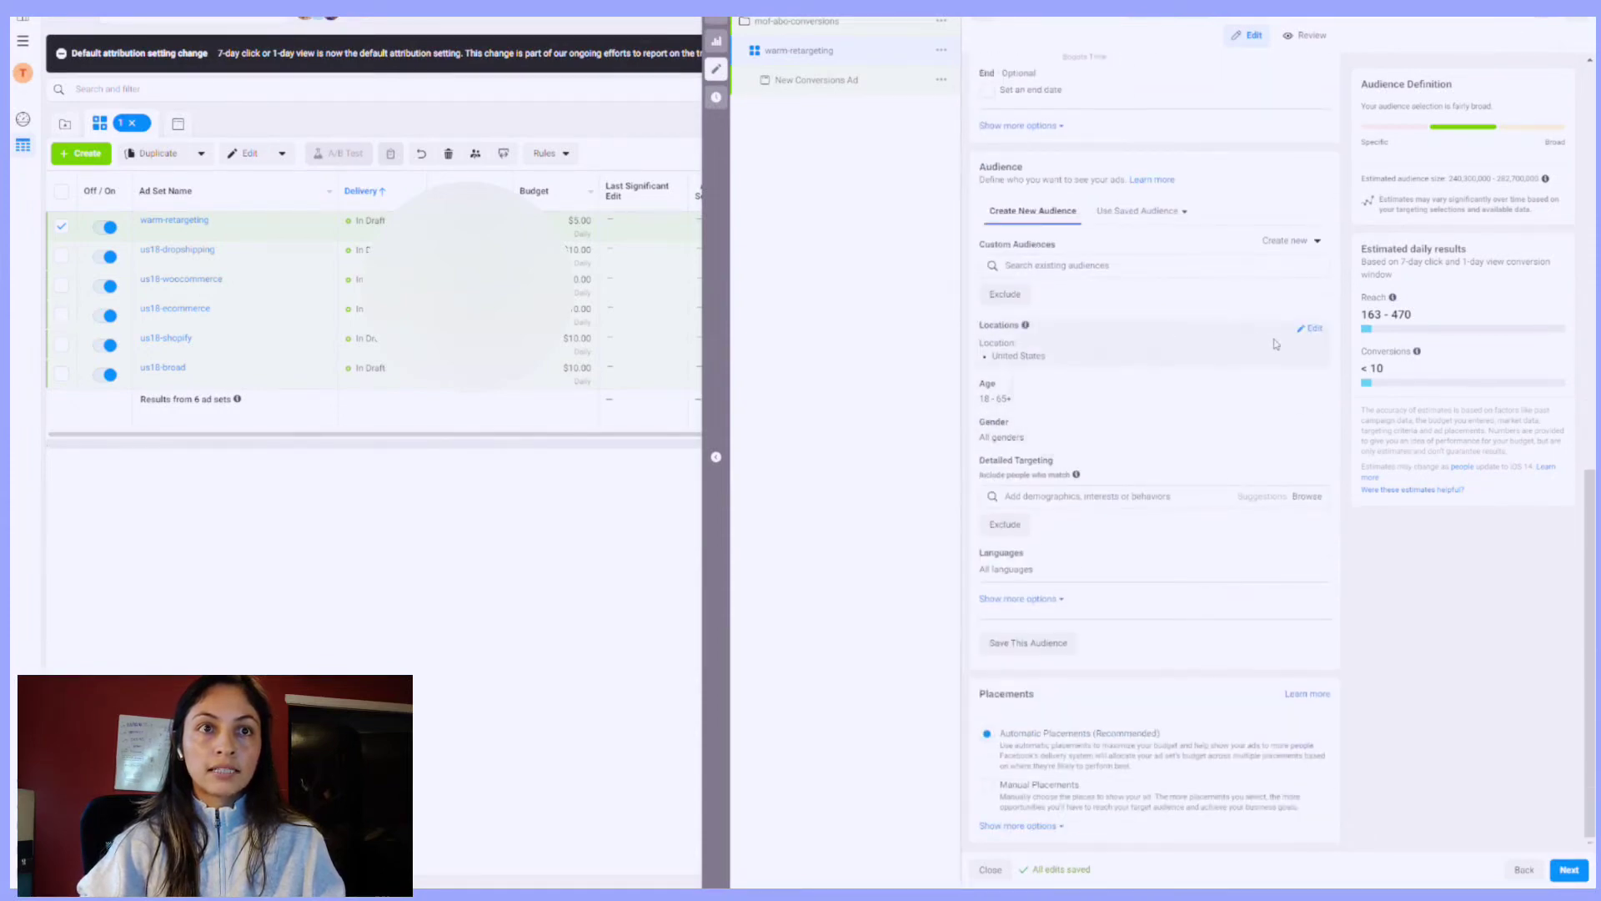
pyautogui.click(1311, 330)
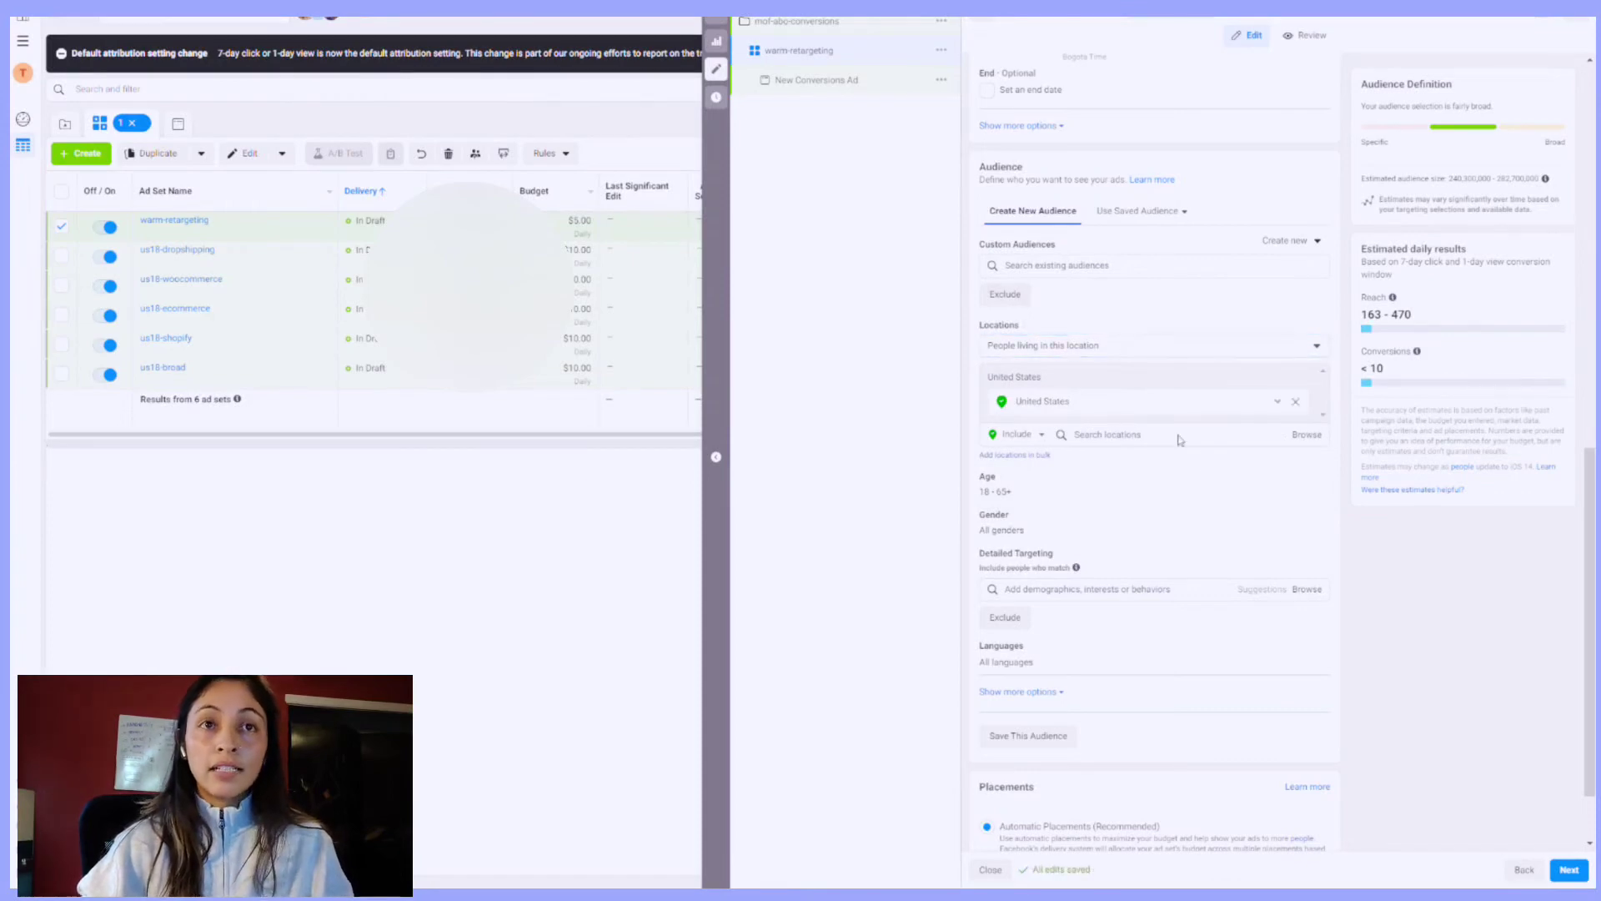
pyautogui.click(1124, 267)
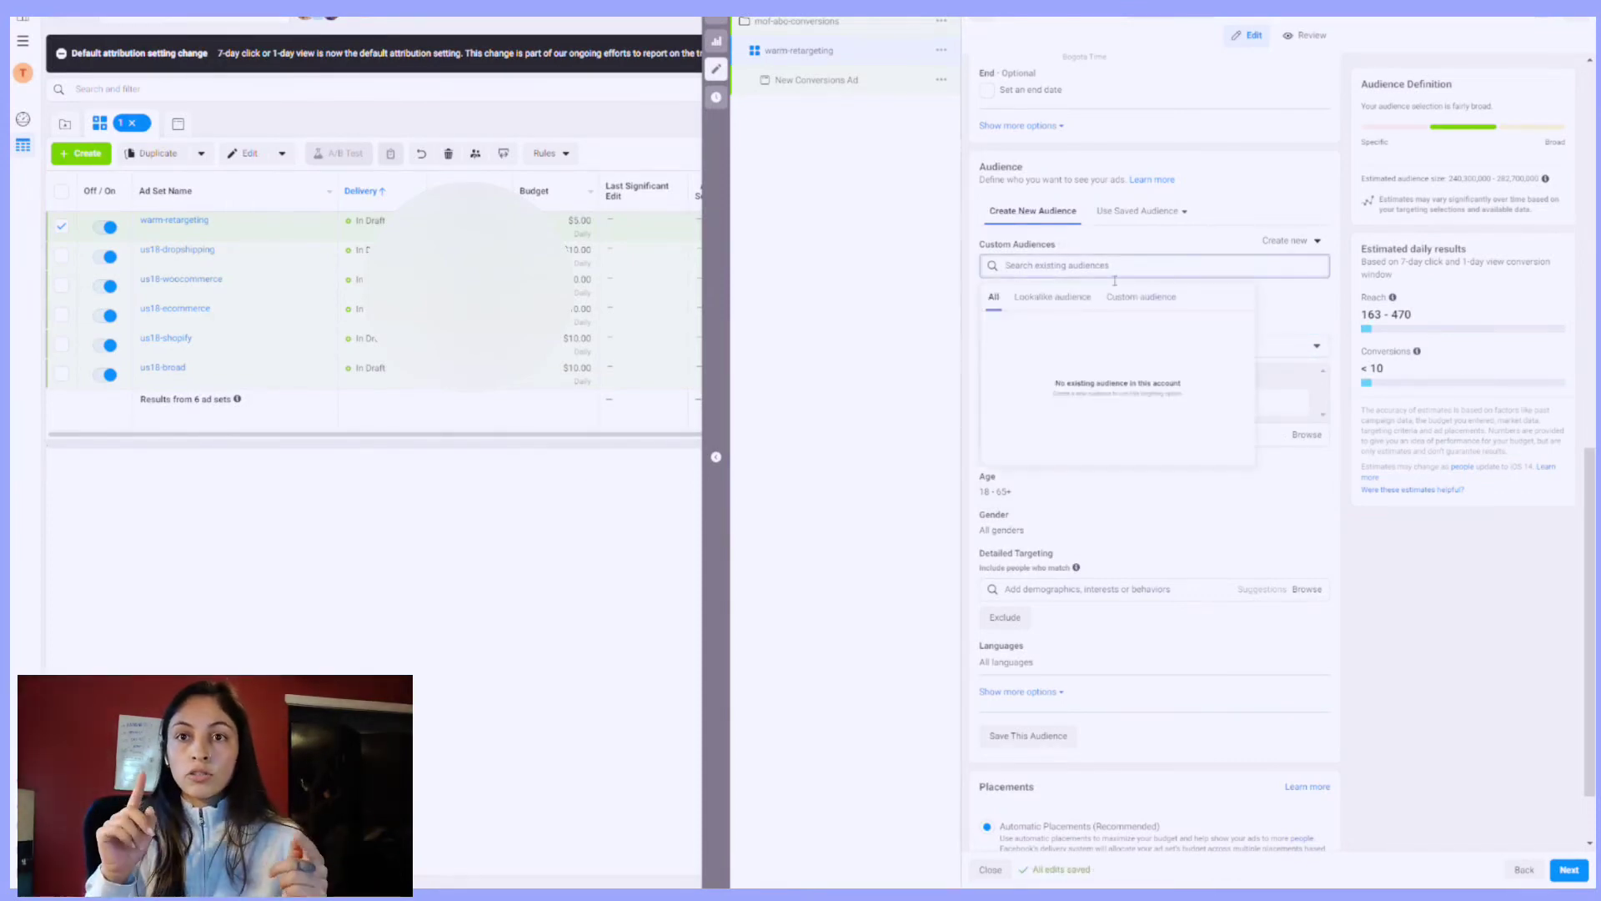
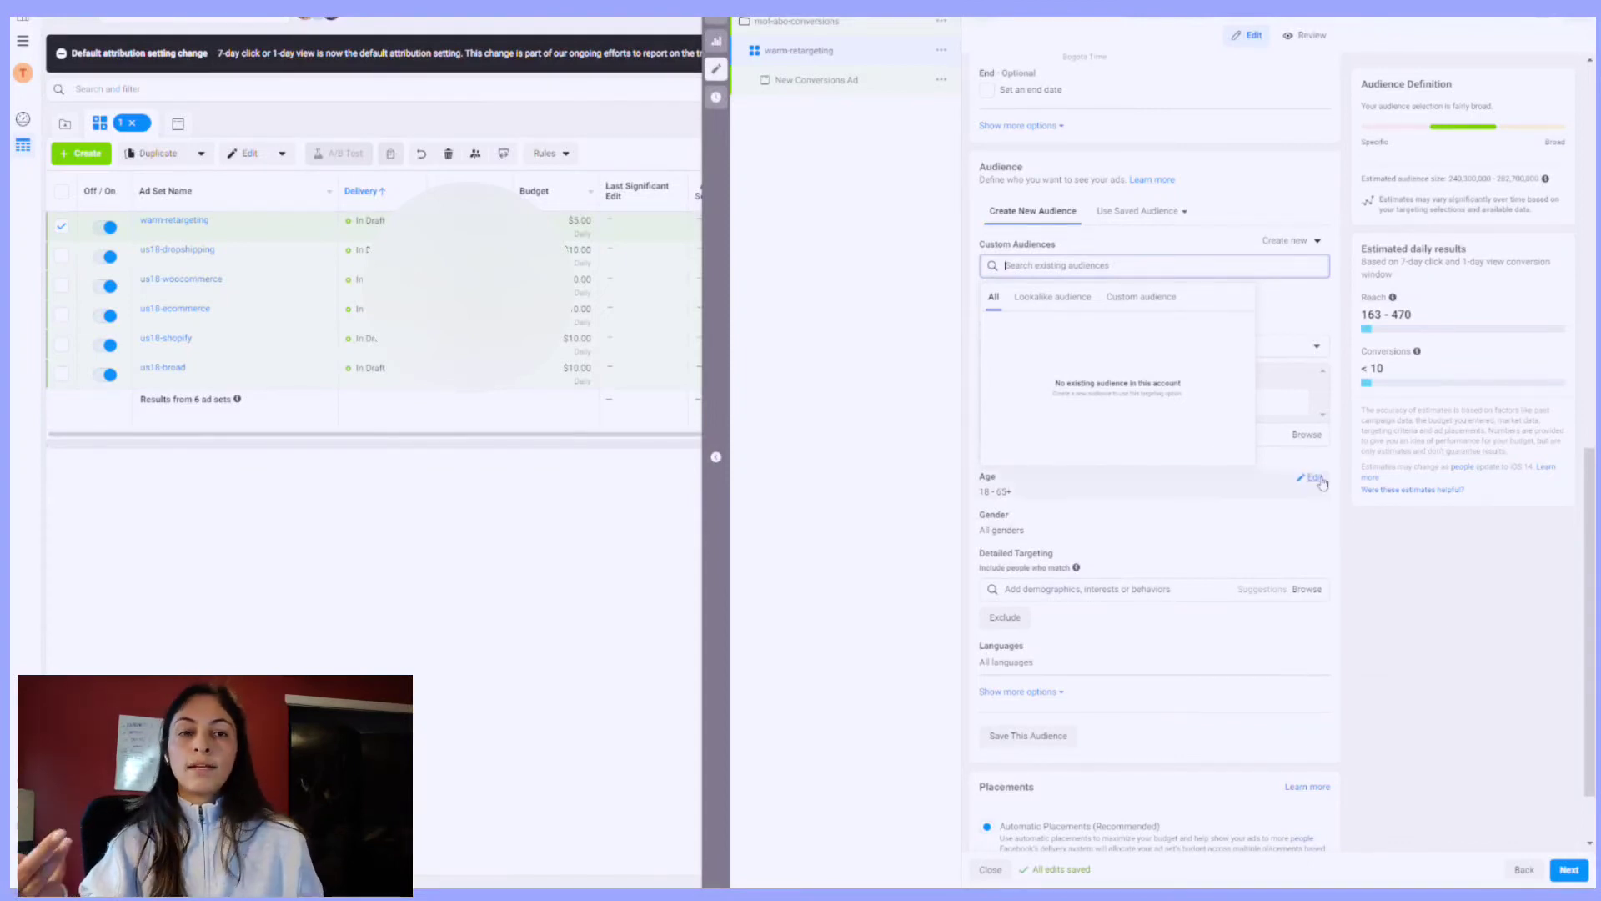
pyautogui.click(1431, 589)
pyautogui.scroll(-1, 1122, 613)
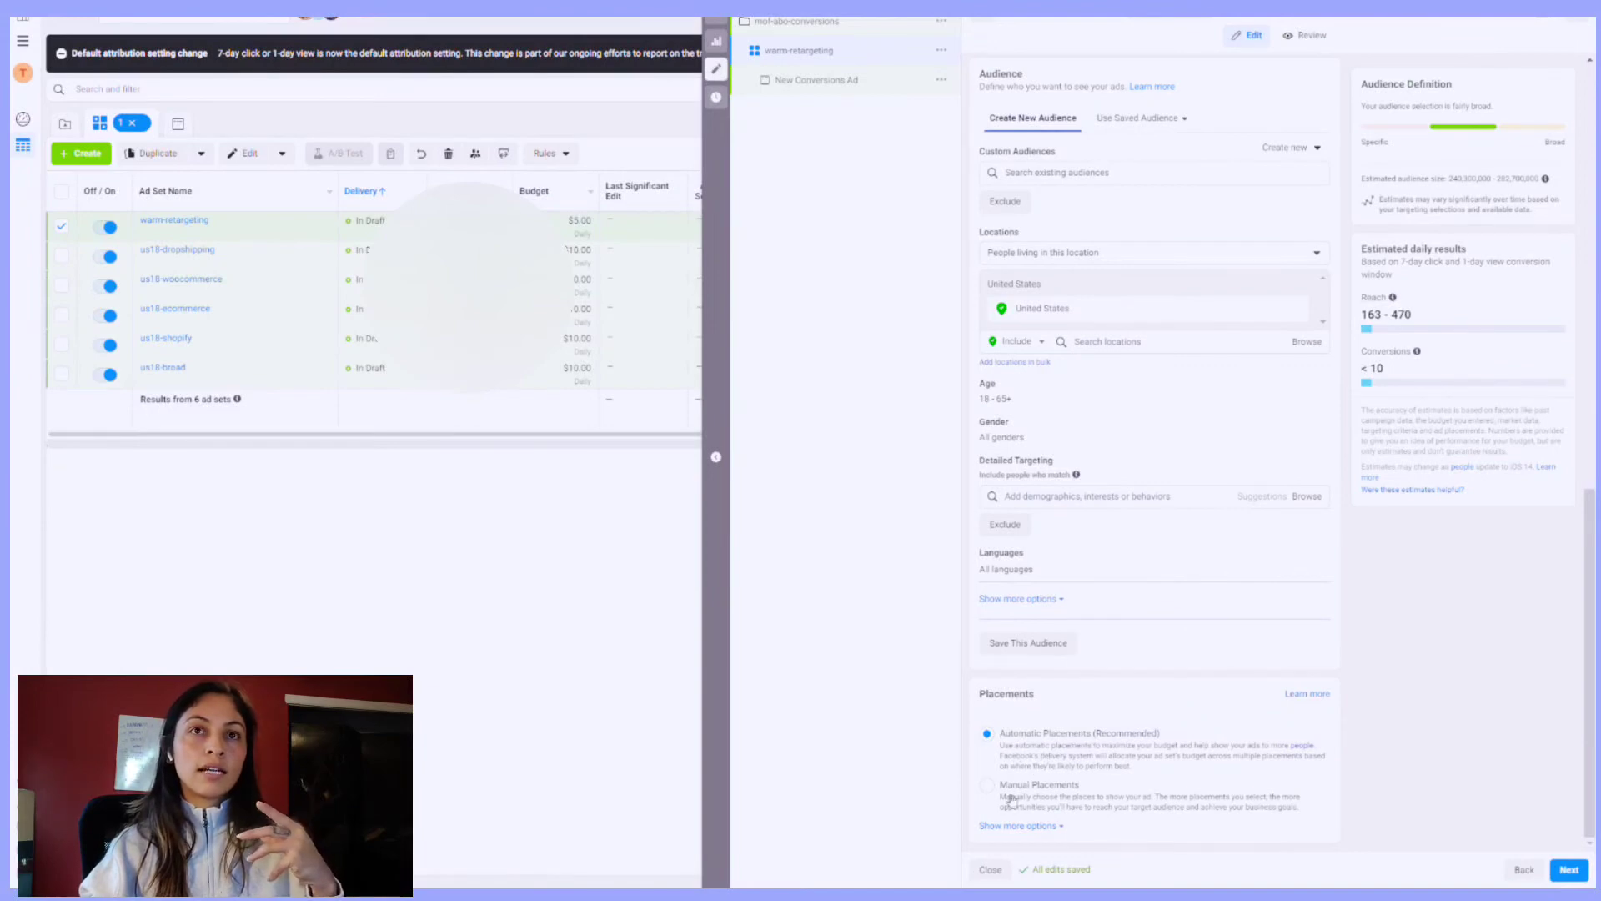
# Step: Switch the ad set to manual placements and exclude the Audience Network and Messenger platforms
pyautogui.click(987, 784)
pyautogui.scroll(-2, 1101, 769)
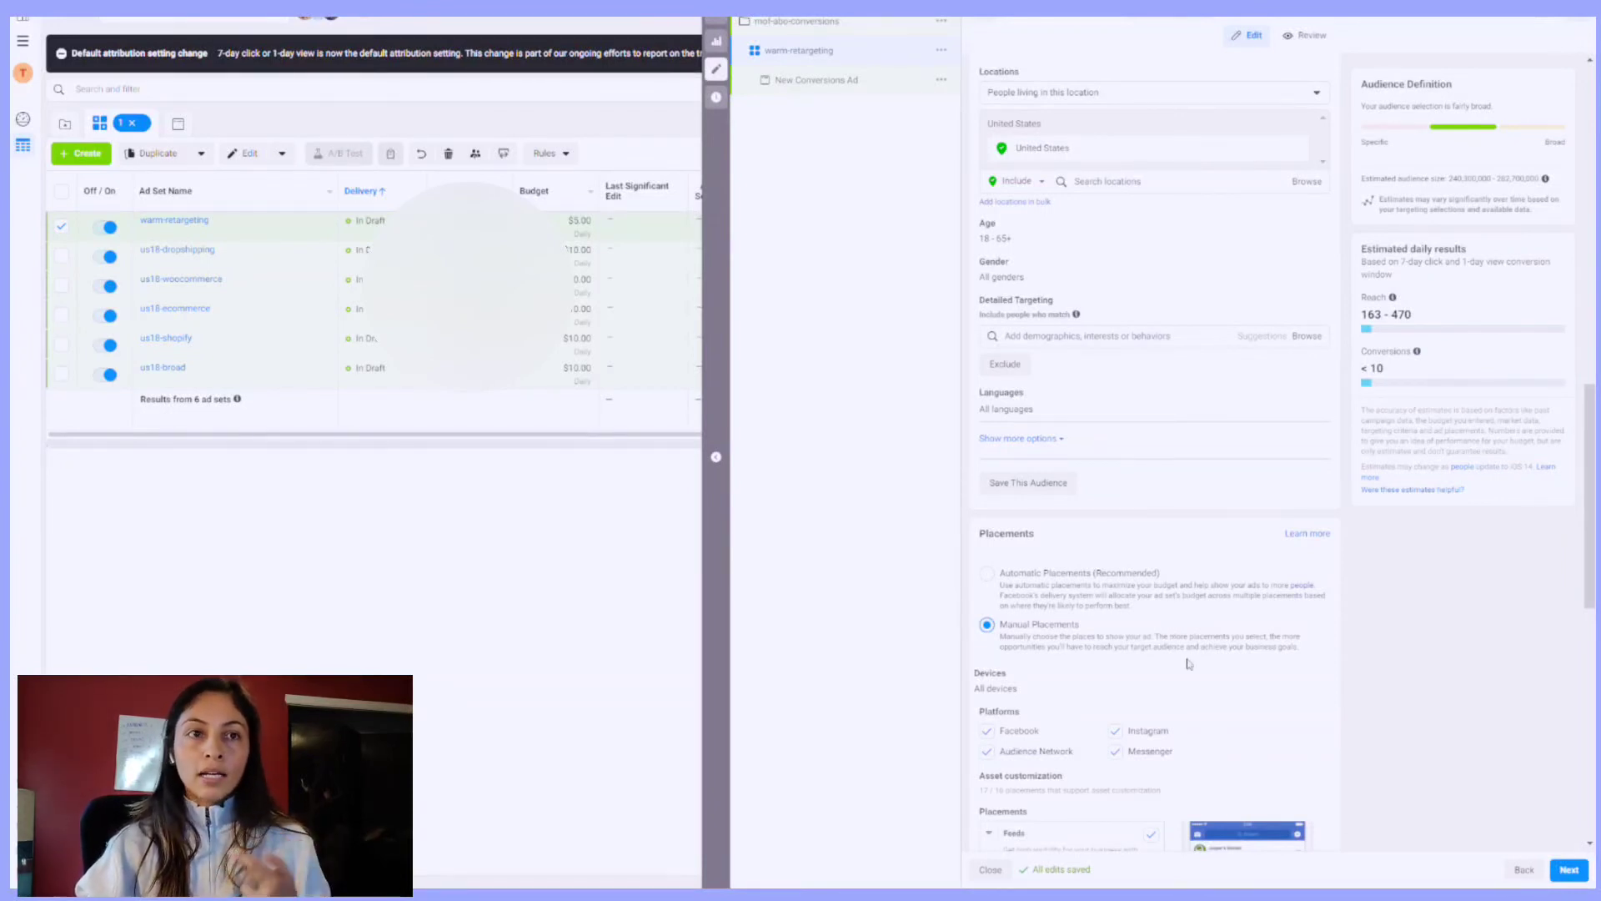
pyautogui.scroll(-3, 1188, 662)
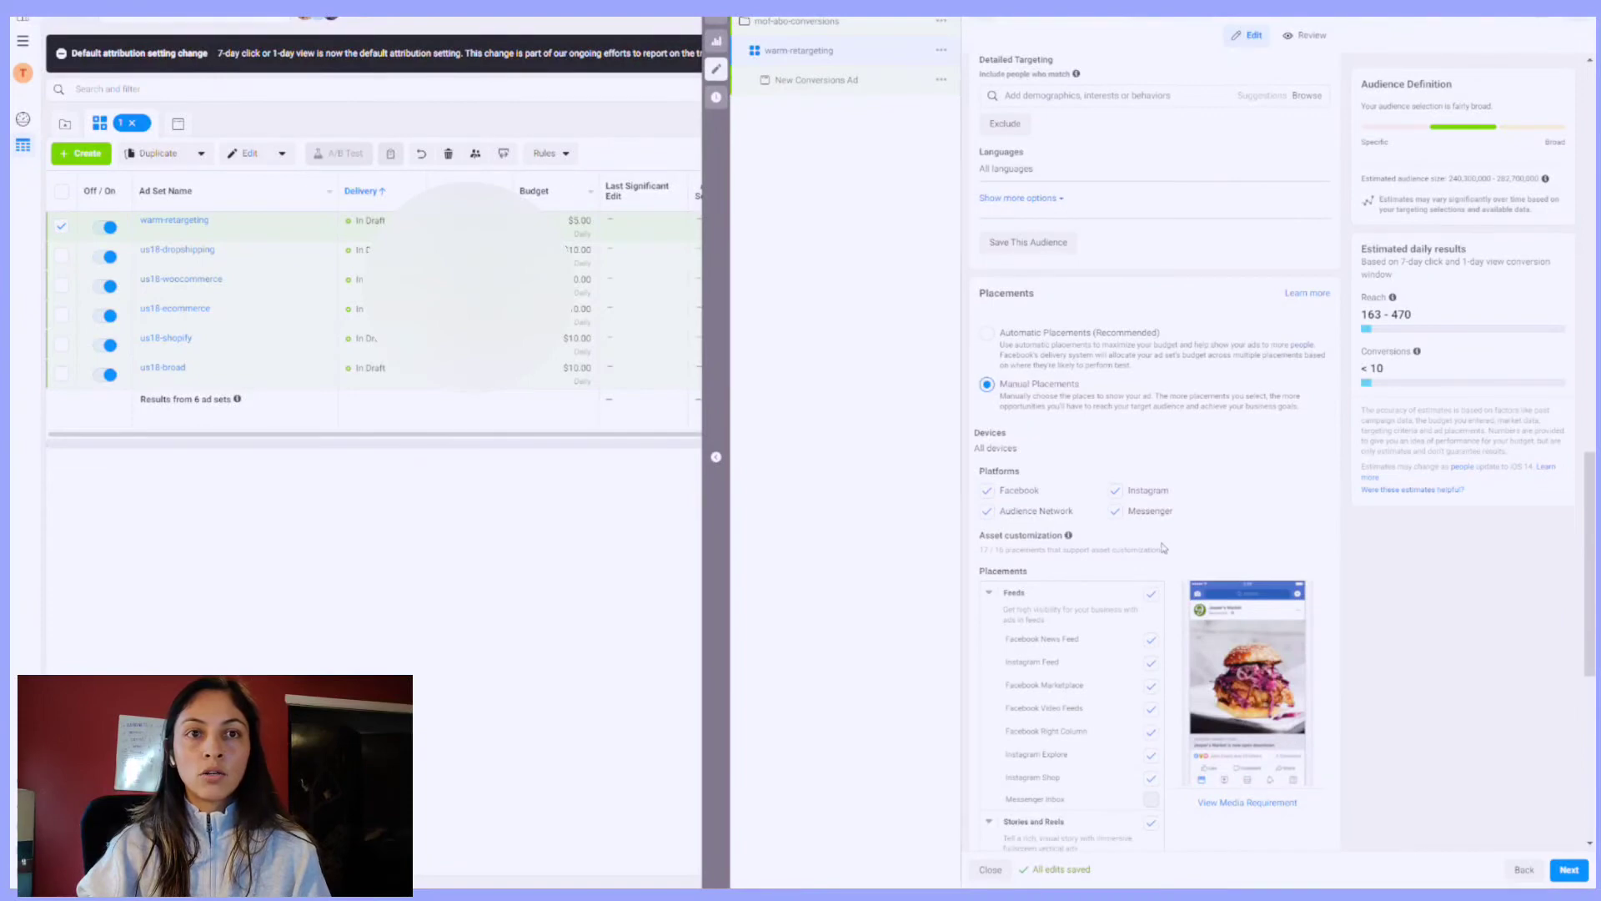
pyautogui.click(987, 511)
pyautogui.click(1122, 517)
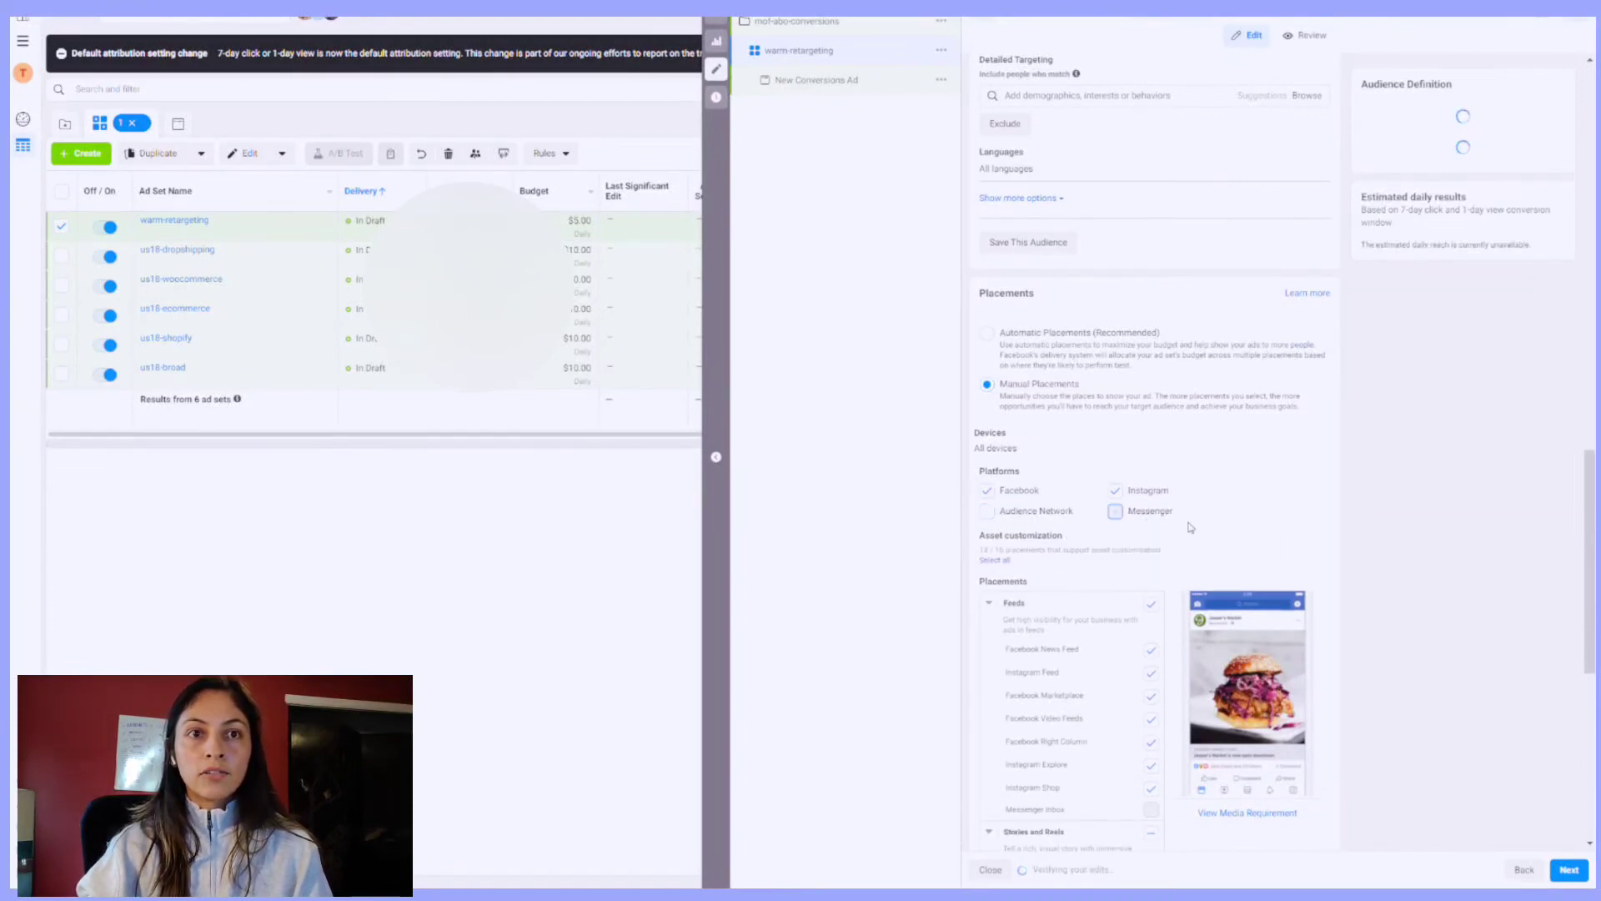
# Step: Limit the Feeds placements to Facebook News Feed and Instagram Feed
pyautogui.scroll(-2, 1168, 450)
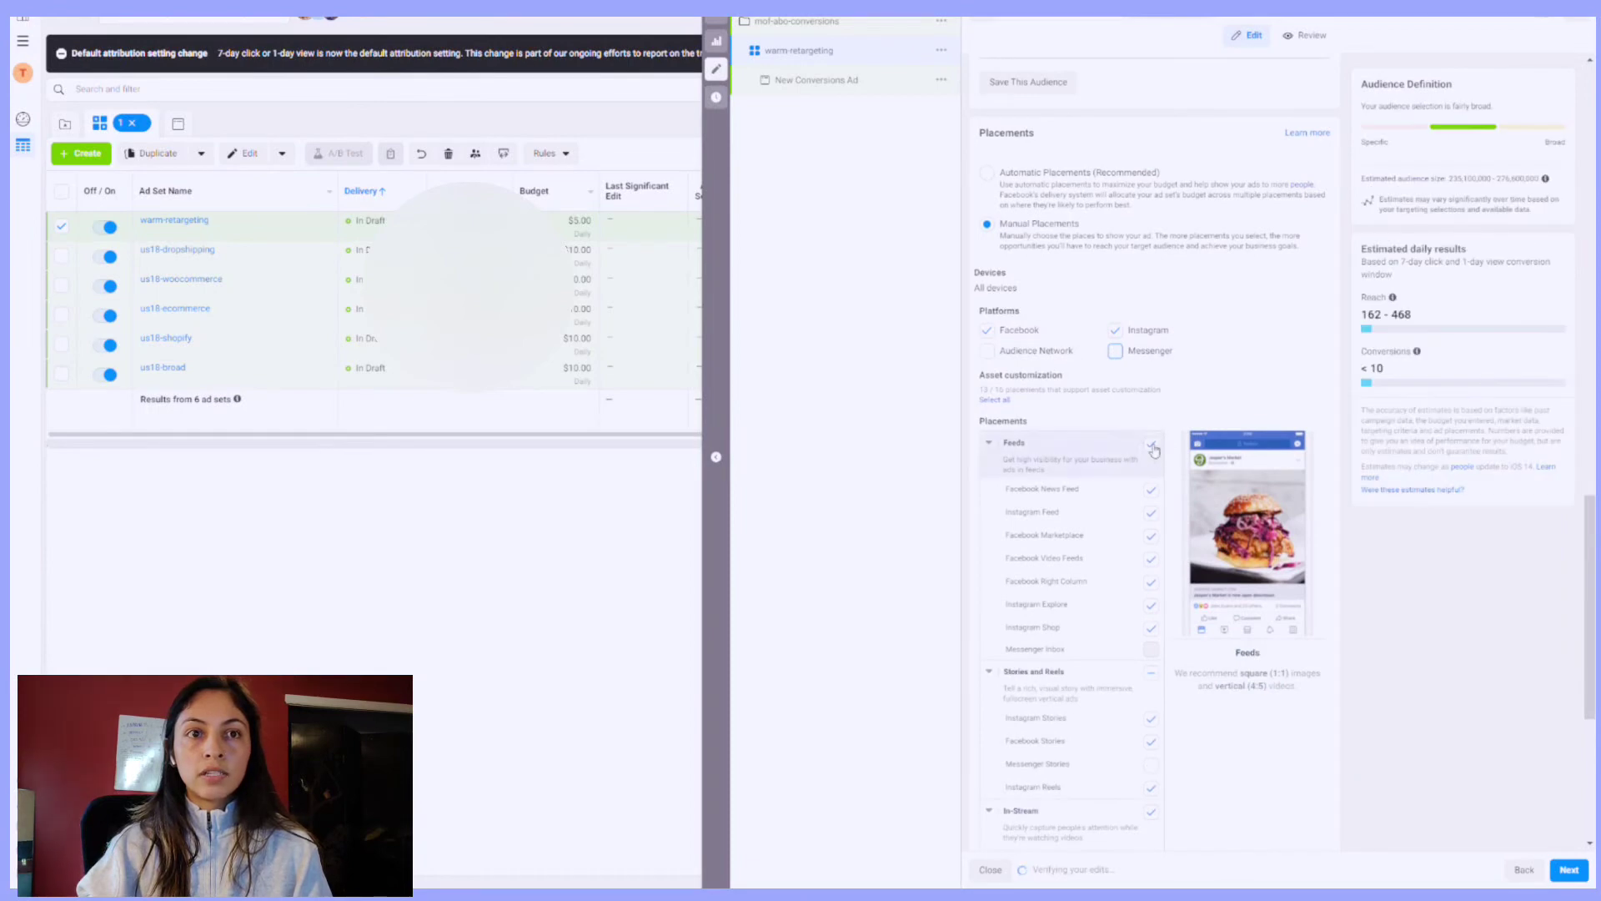
pyautogui.click(1151, 443)
pyautogui.click(1150, 489)
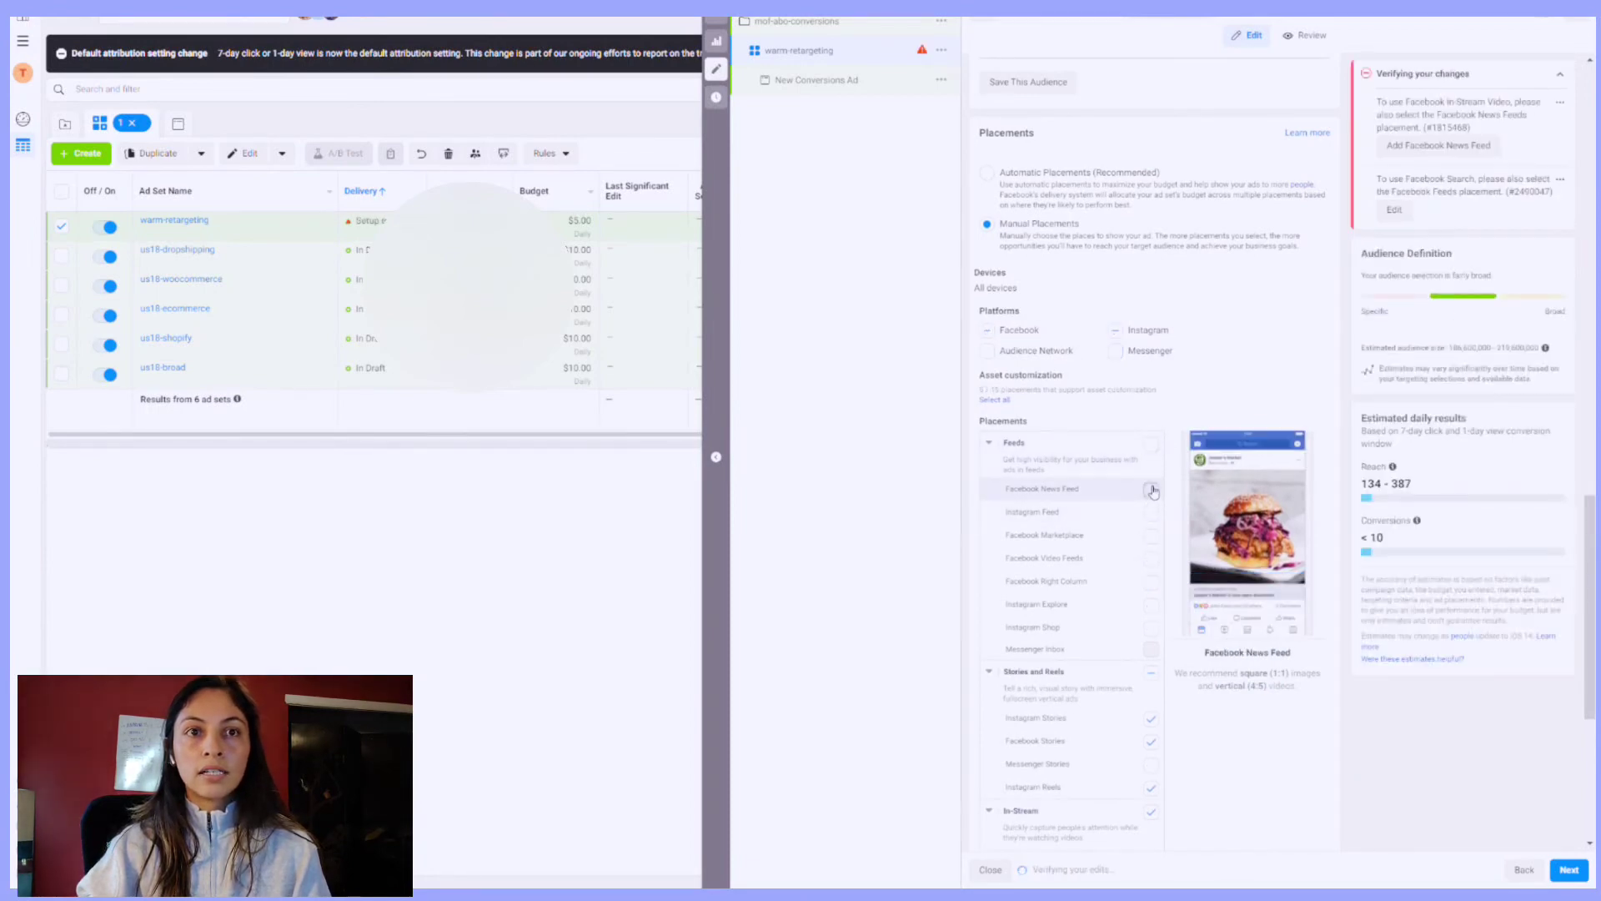
pyautogui.click(1150, 512)
# Step: Limit the Stories and Reels placements to Instagram Stories and Facebook Stories
pyautogui.scroll(-3, 1142, 587)
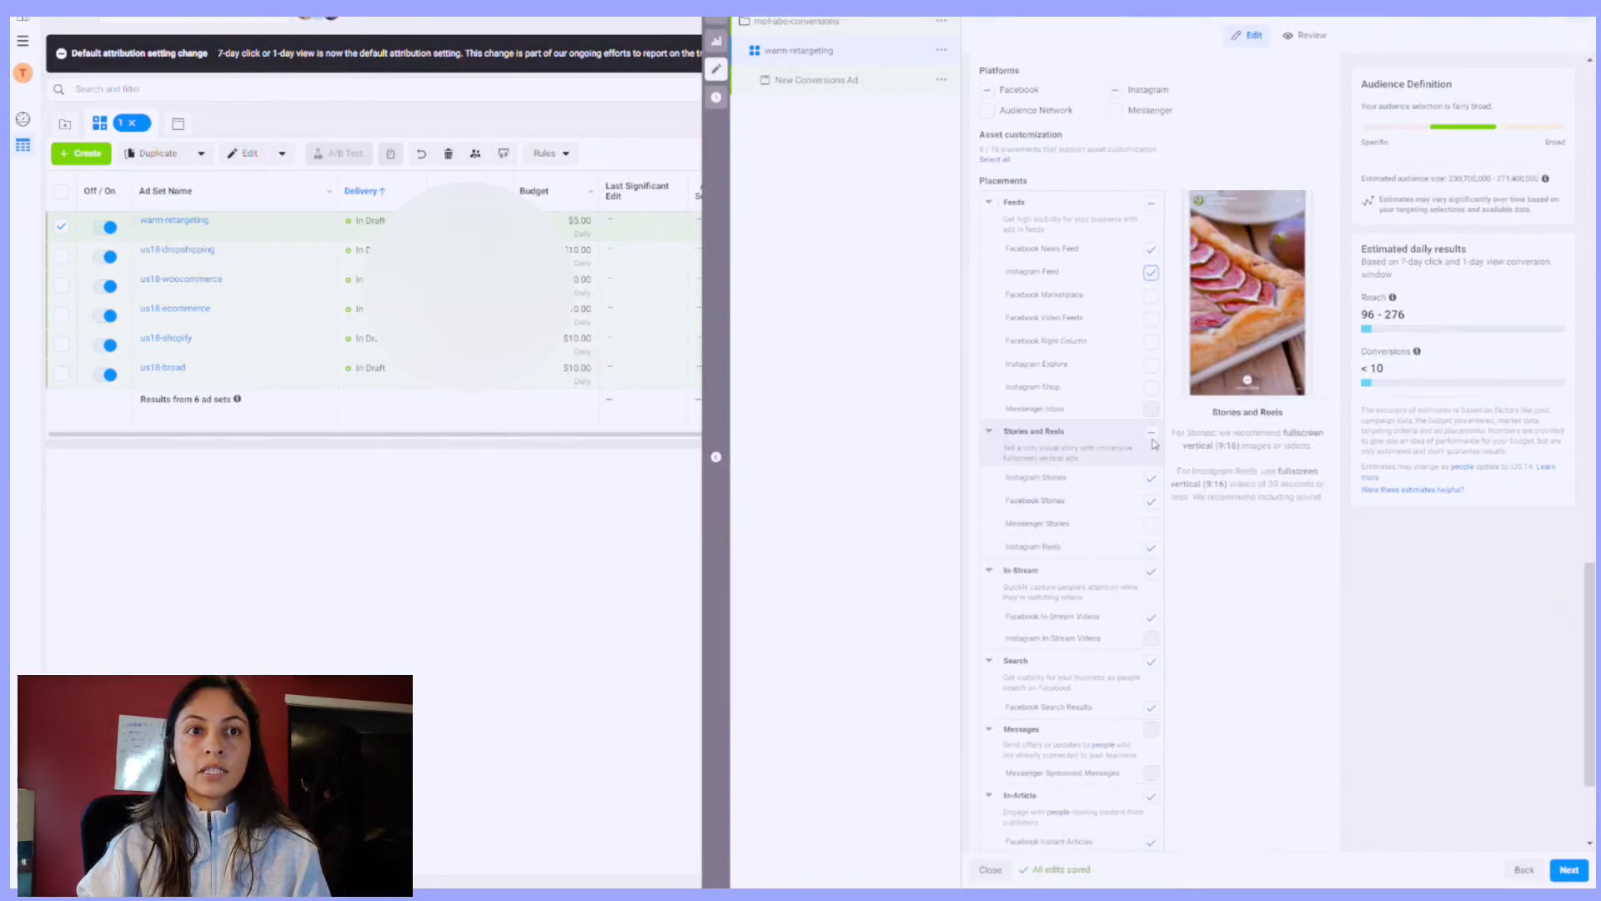
pyautogui.click(1152, 433)
pyautogui.click(1151, 432)
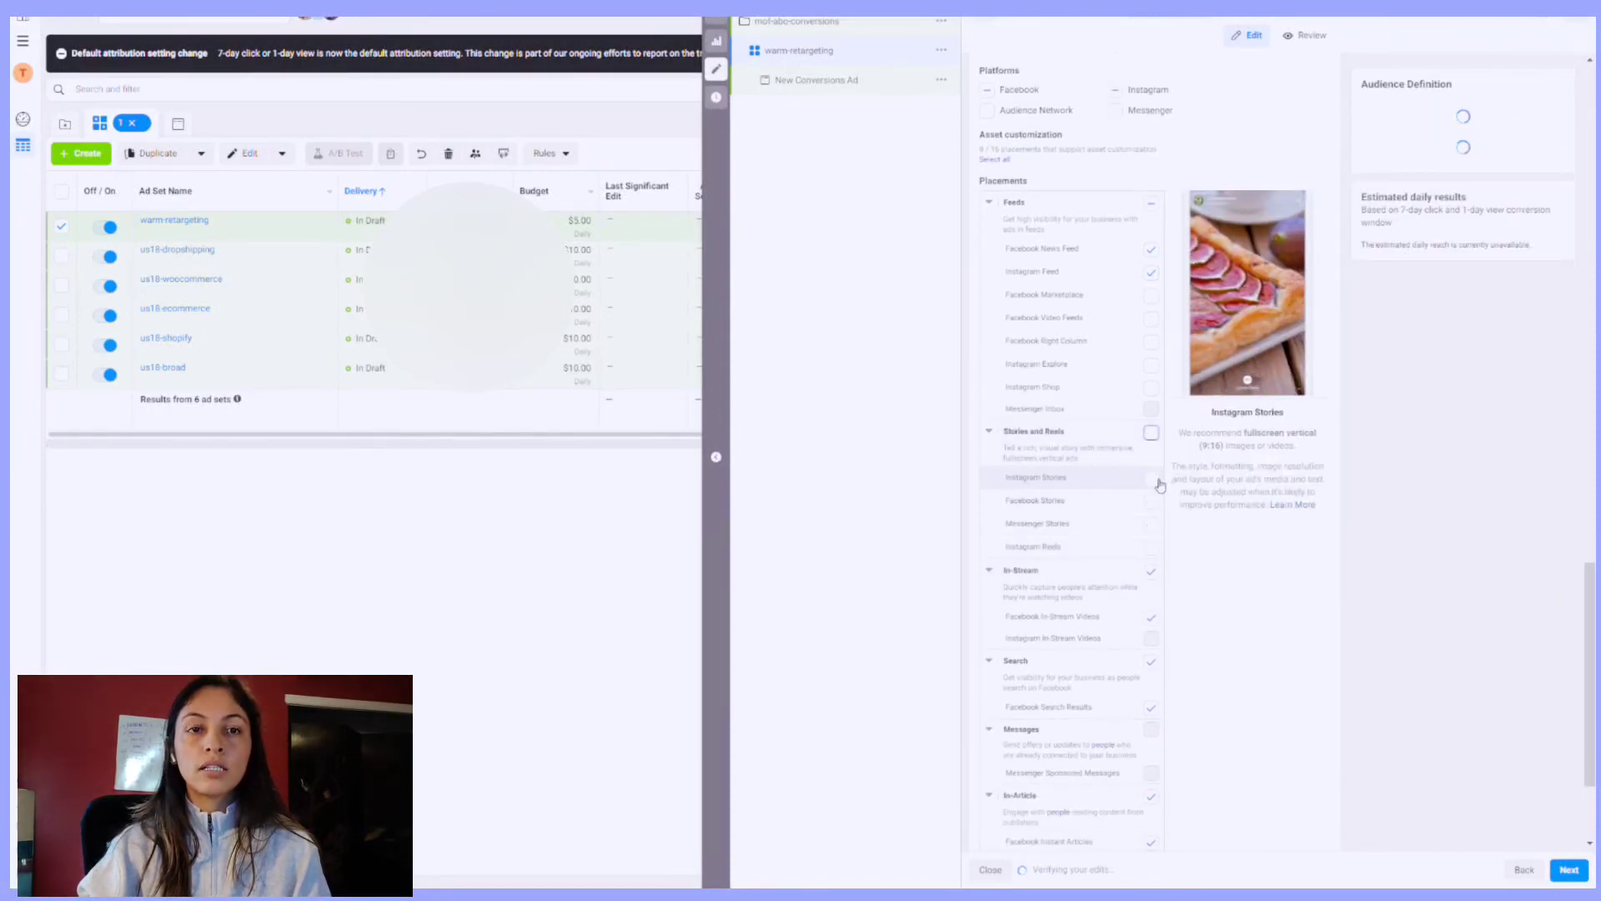
pyautogui.click(1151, 477)
pyautogui.click(1151, 501)
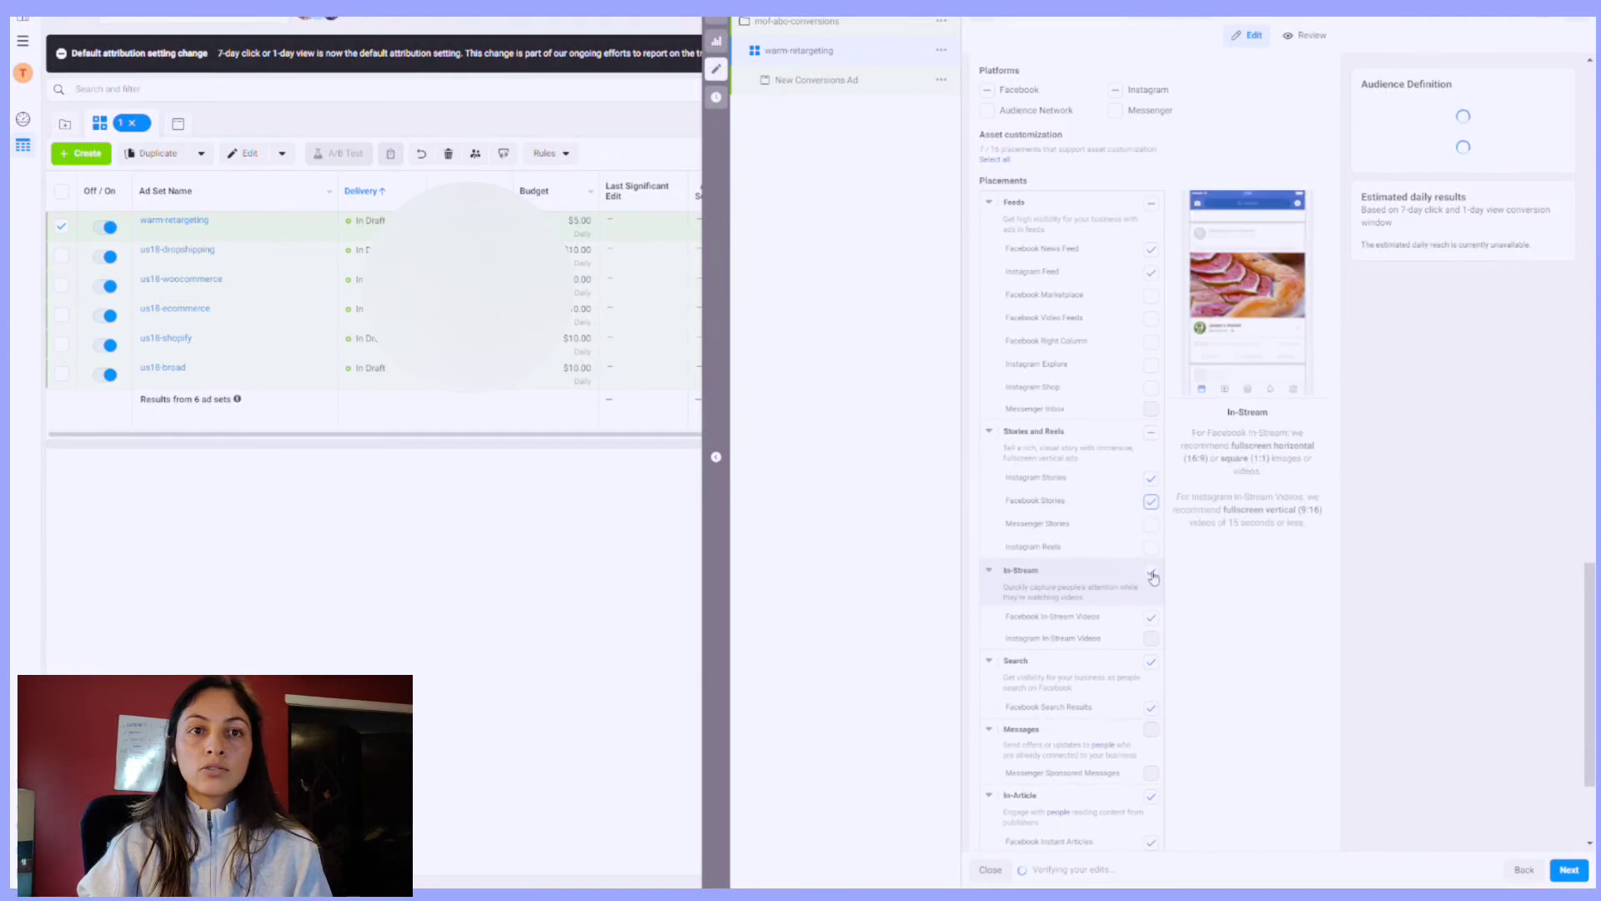
# Step: Exclude the In-Stream, Search and In-Article placements from the ad set
pyautogui.scroll(-2, 1154, 550)
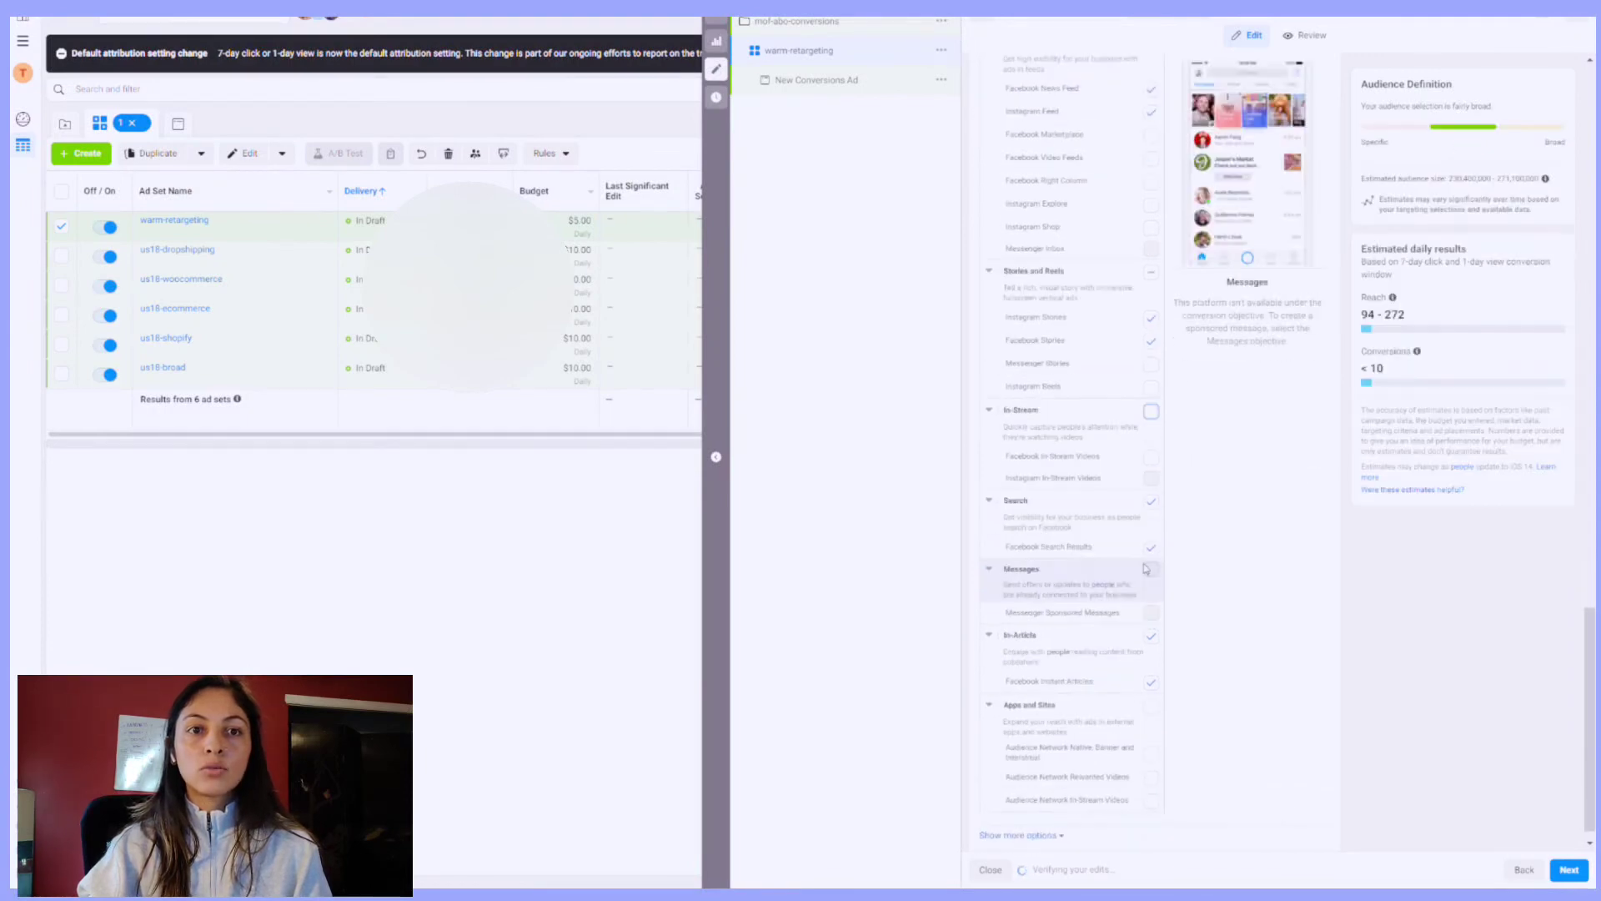
pyautogui.click(1152, 506)
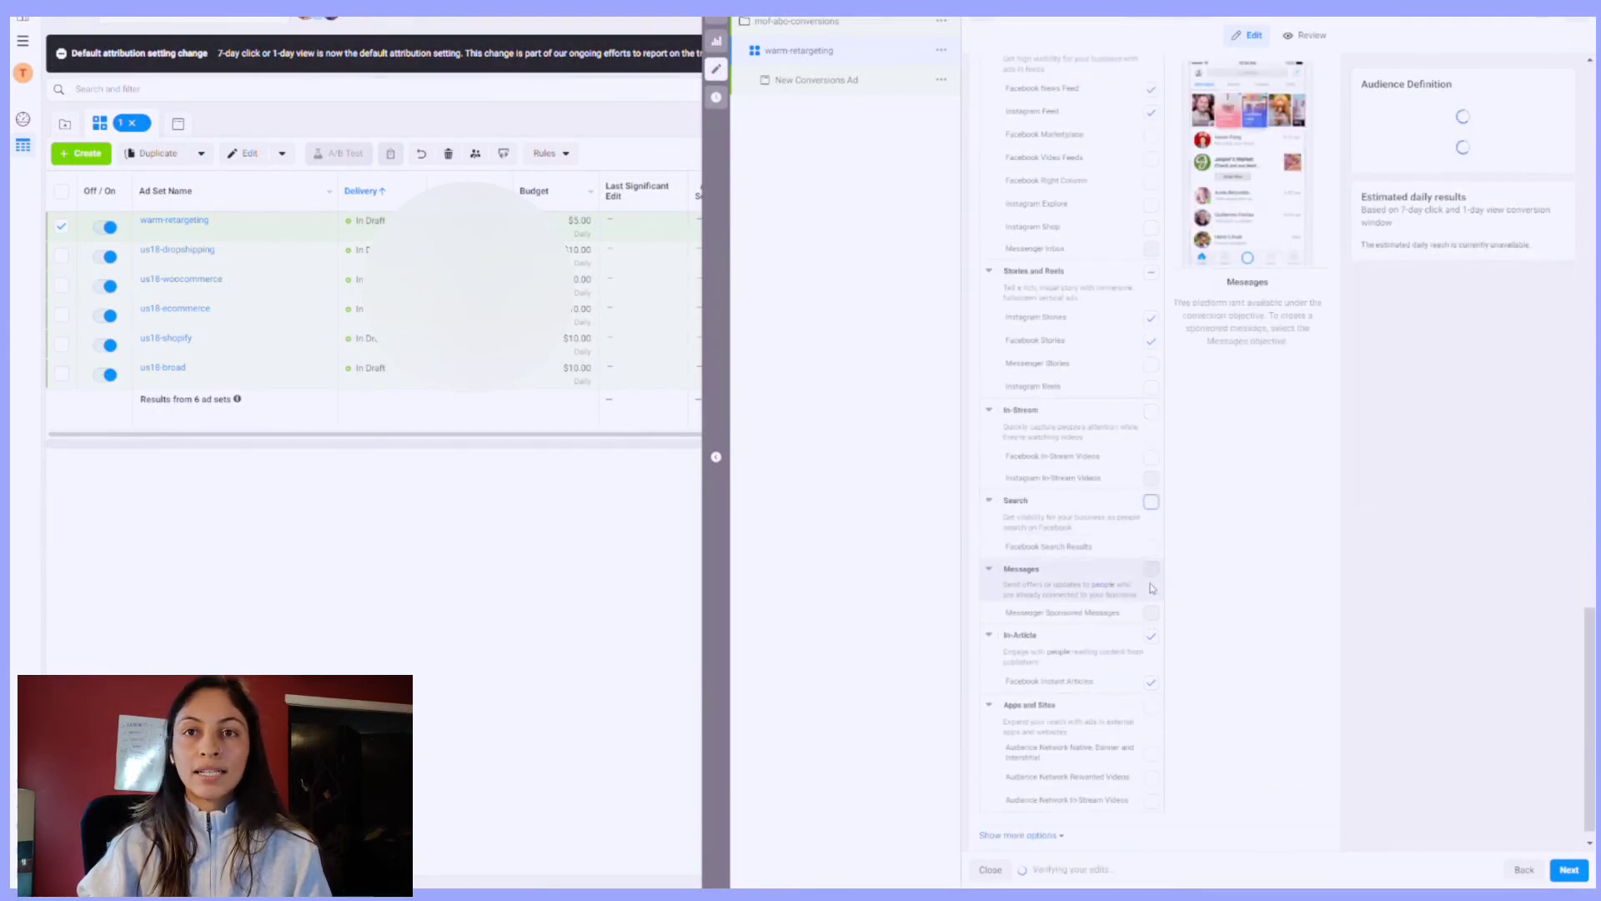
pyautogui.click(1153, 637)
# Step: Review the ad set's budget, schedule, audience and placements, and continue to its ad settings
pyautogui.scroll(-1, 1126, 659)
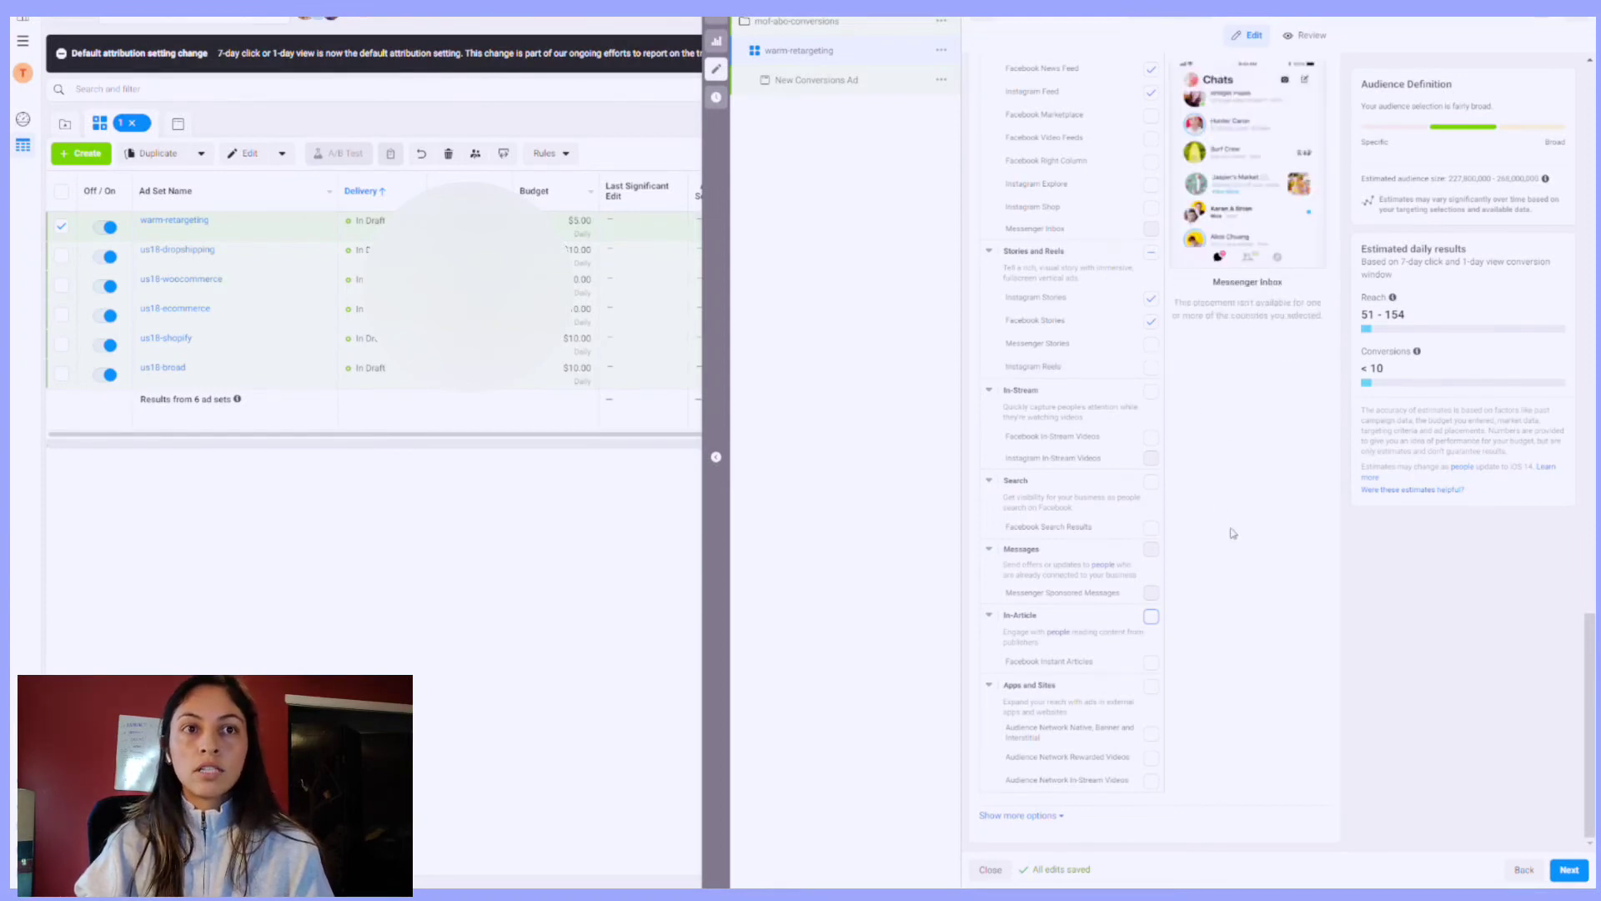
pyautogui.scroll(15, 1233, 532)
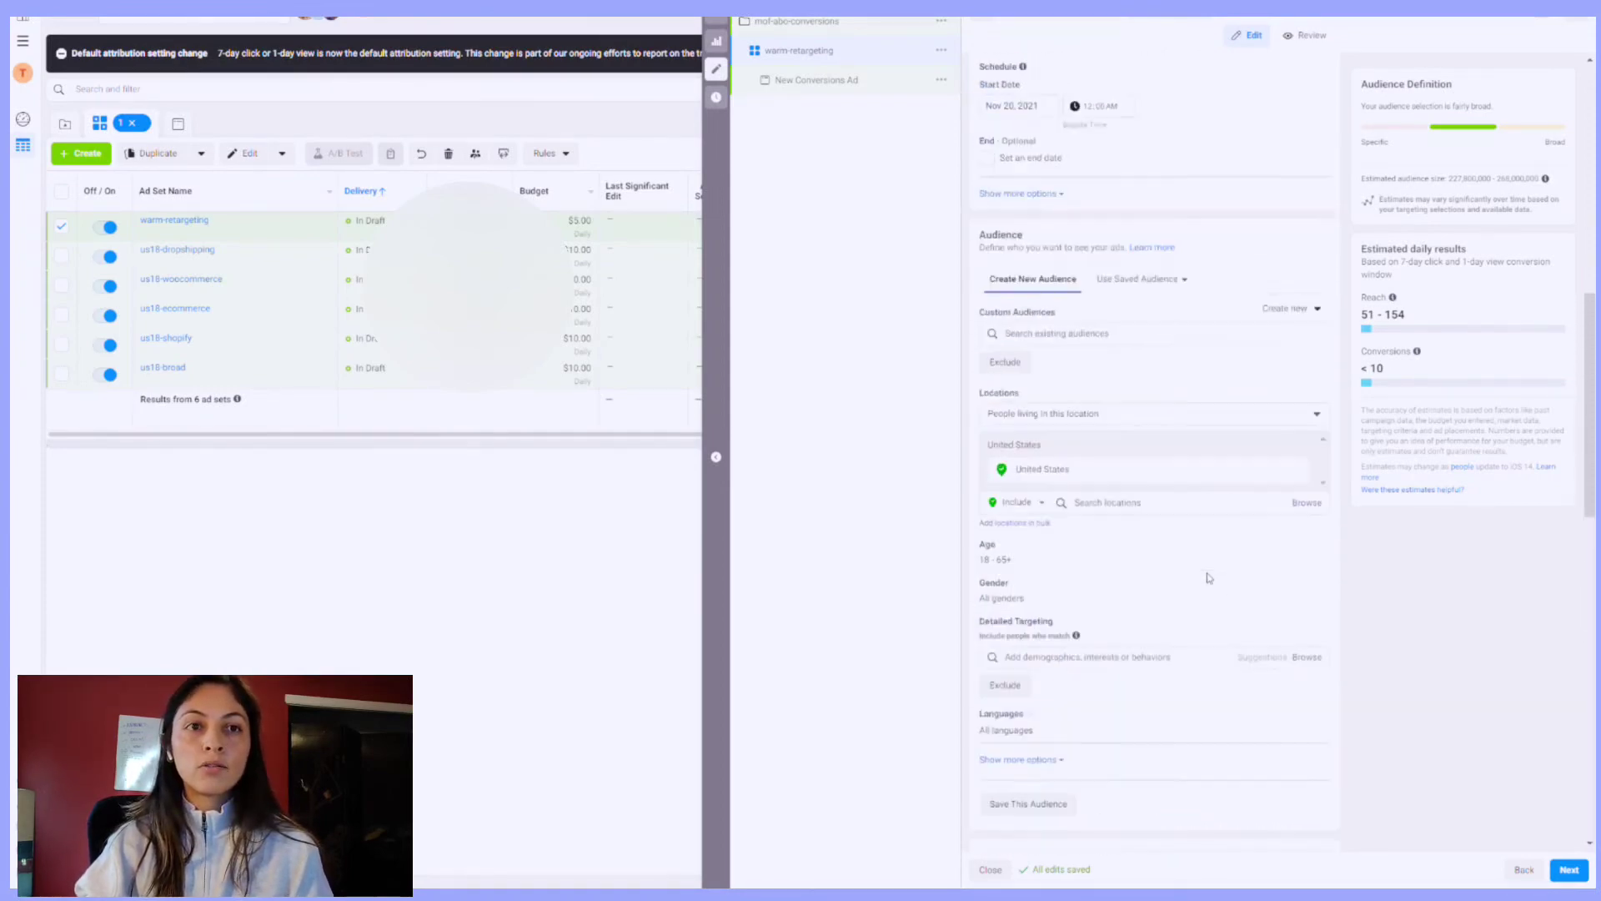
pyautogui.scroll(2, 1209, 578)
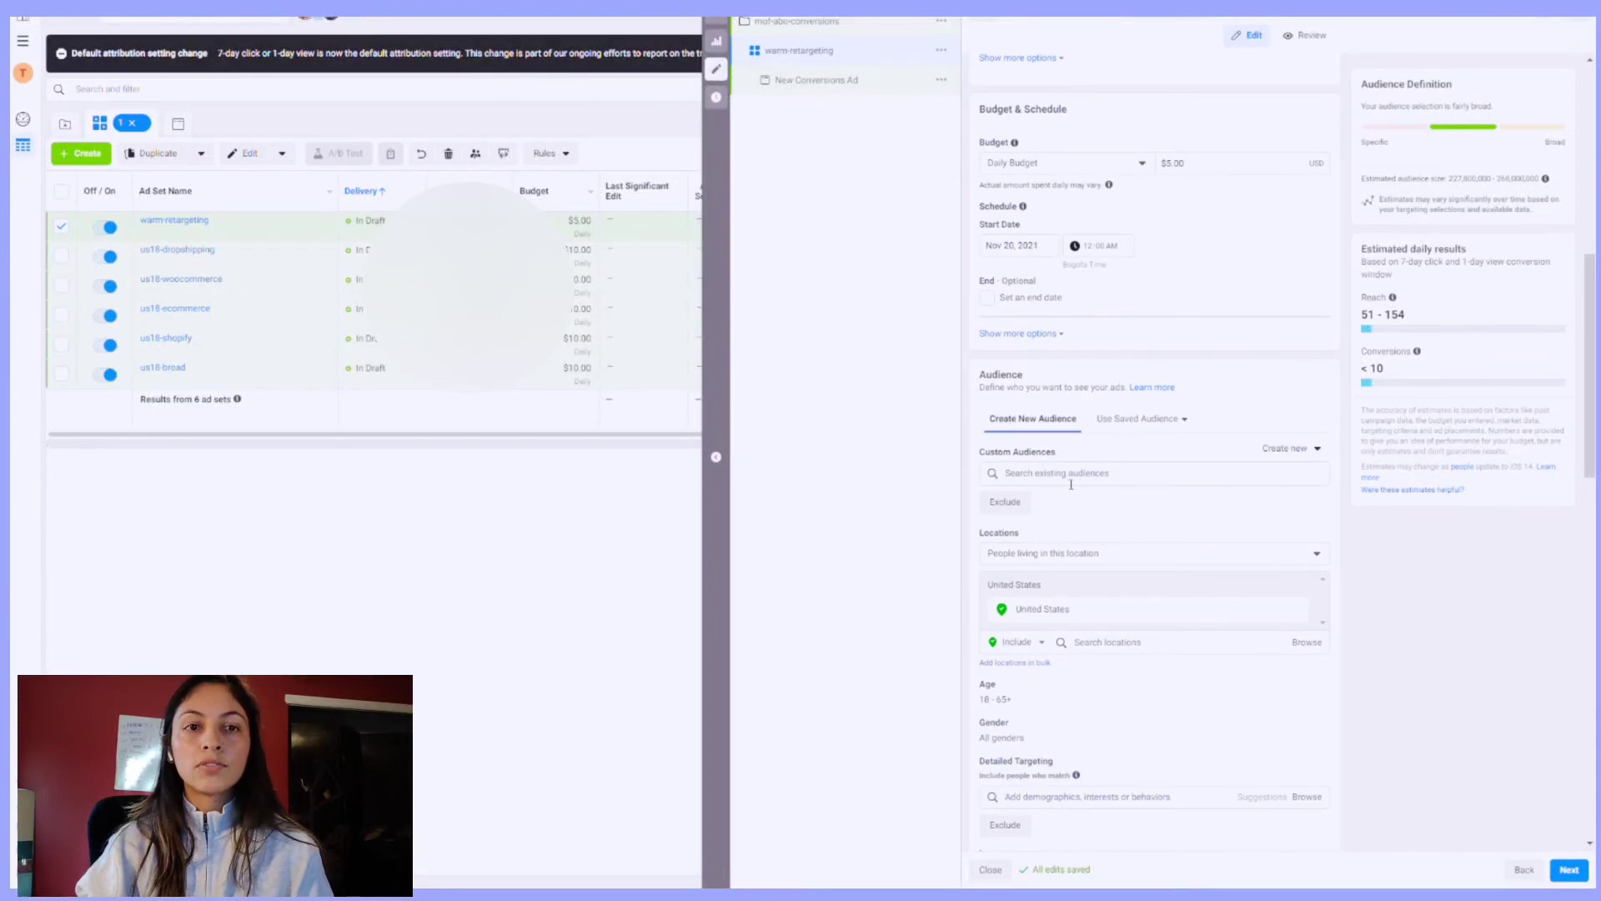
pyautogui.scroll(-6, 1100, 508)
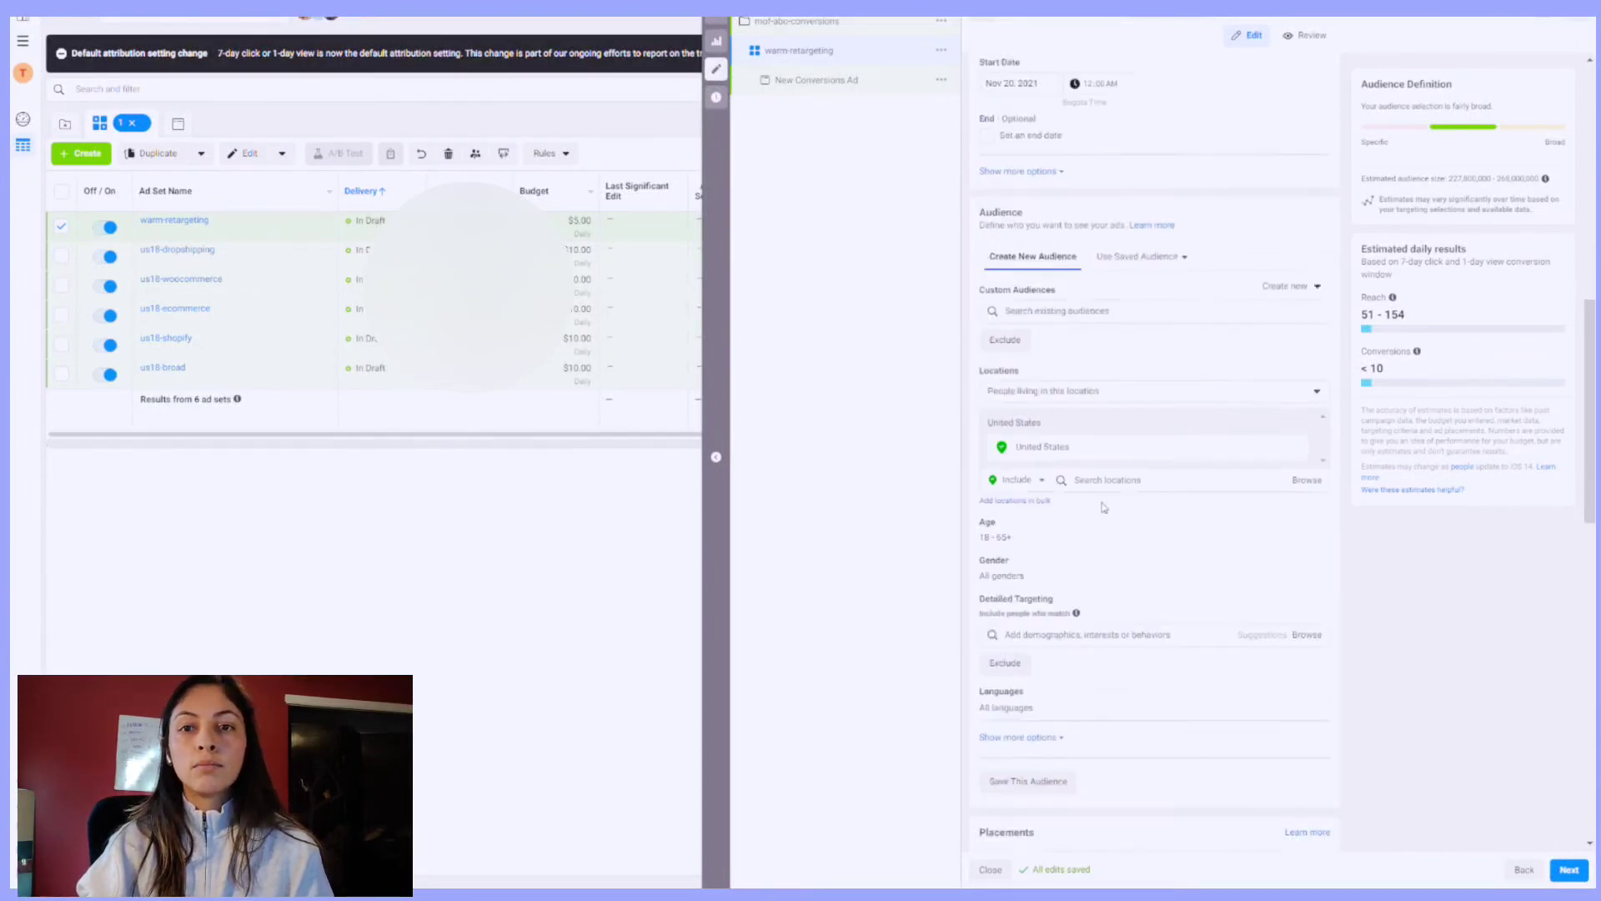
pyautogui.scroll(-8, 1248, 593)
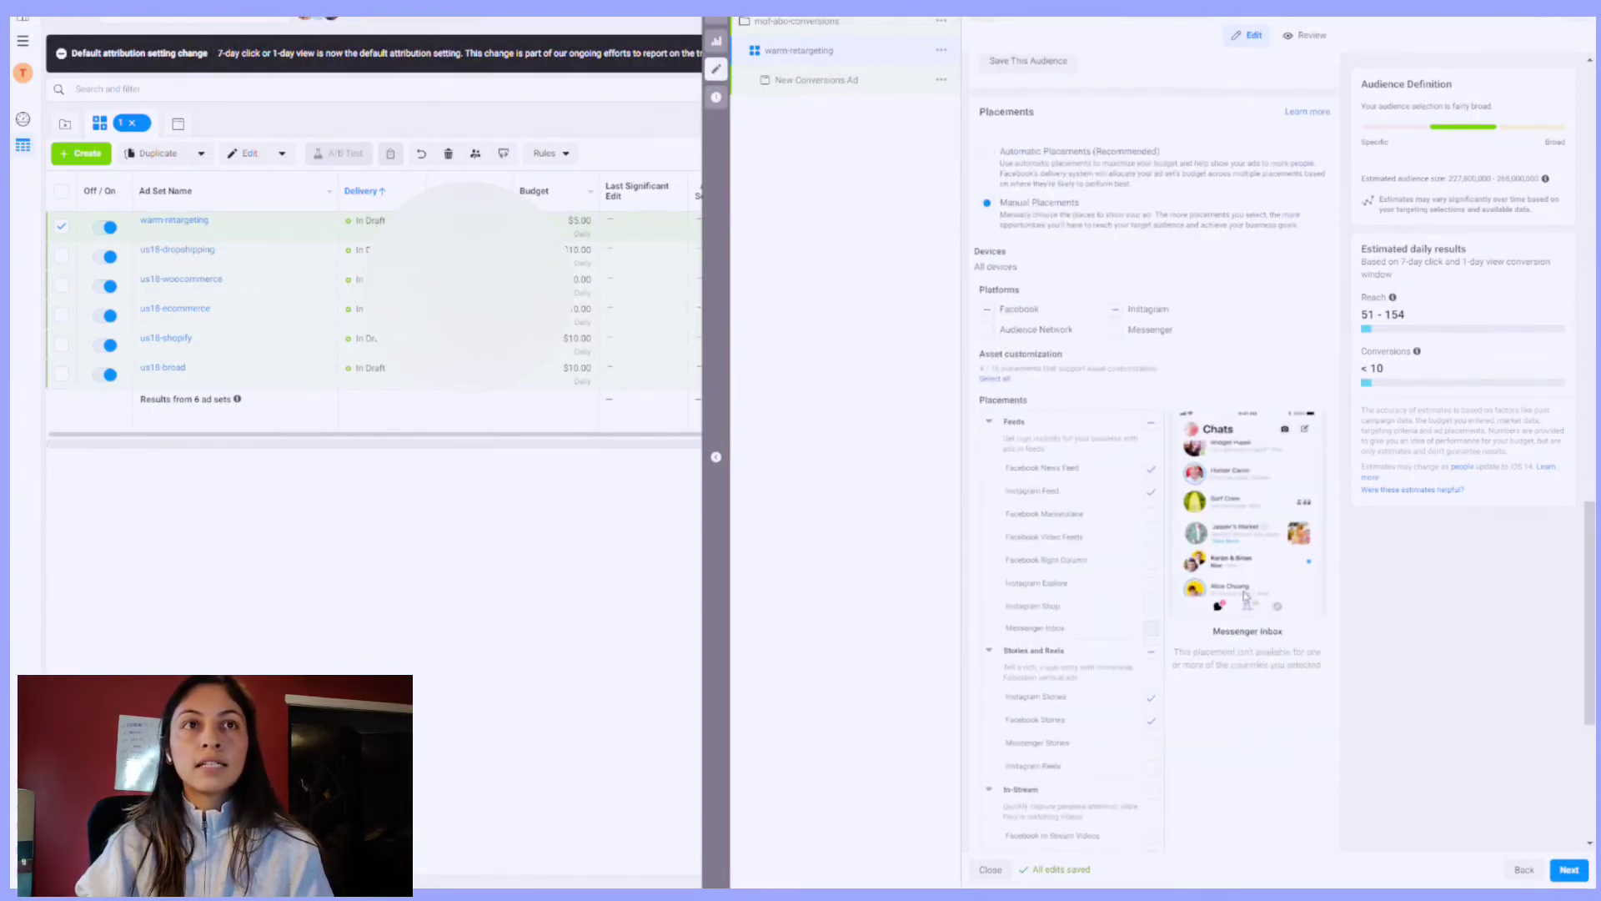
pyautogui.click(1570, 869)
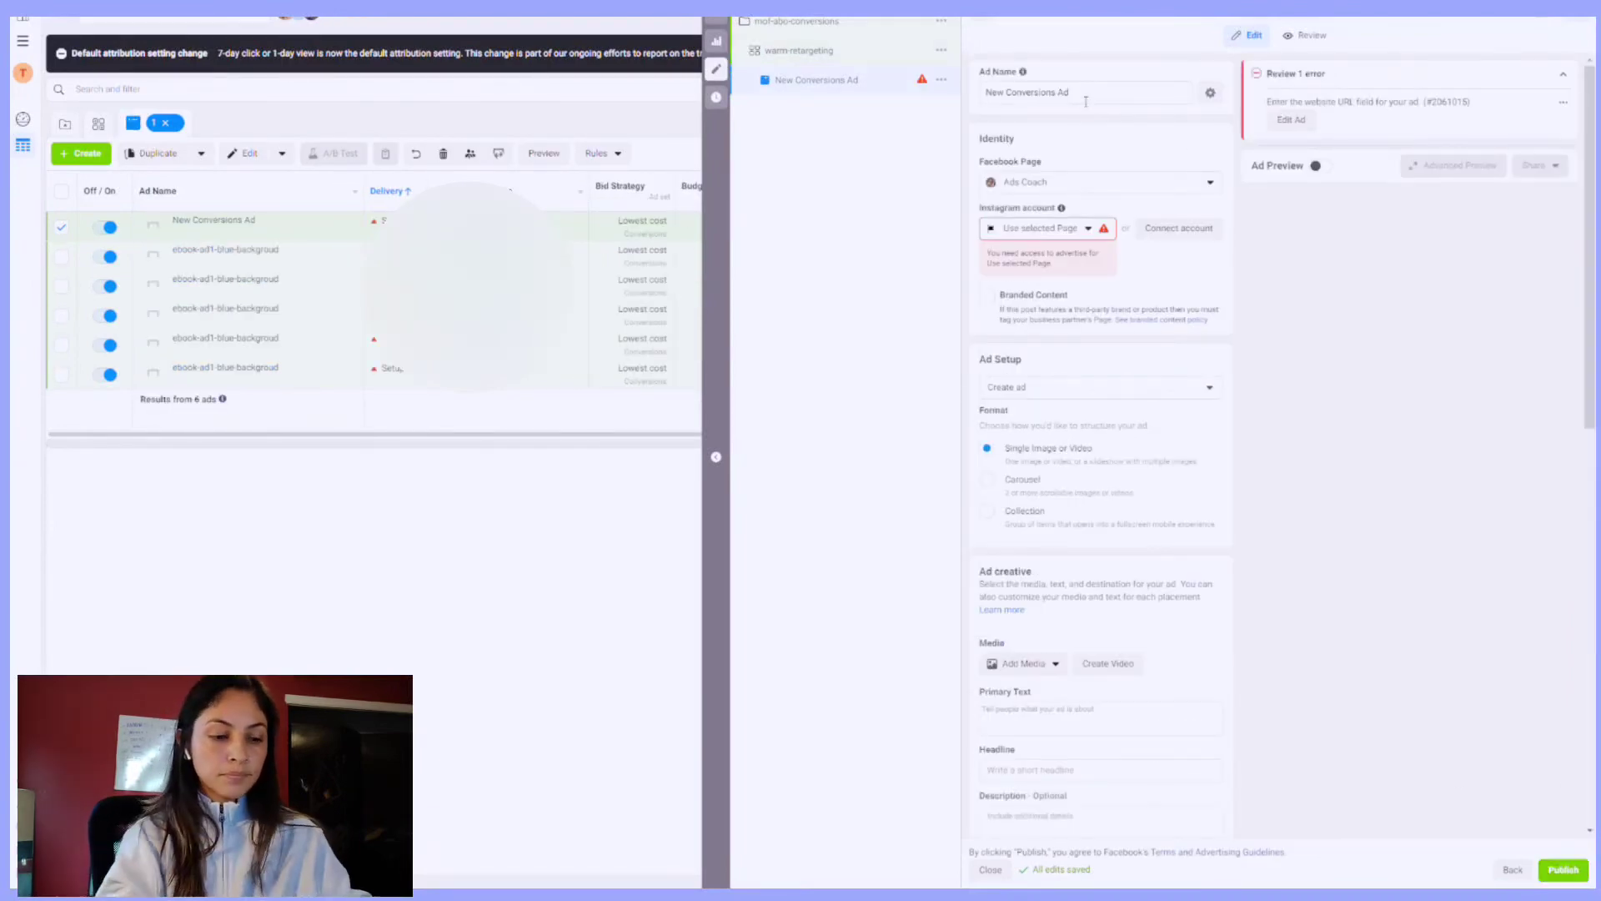
# Step: Rename the ad as retargeting-warm and assign the available Instagram account to its identity
pyautogui.click(1086, 96)
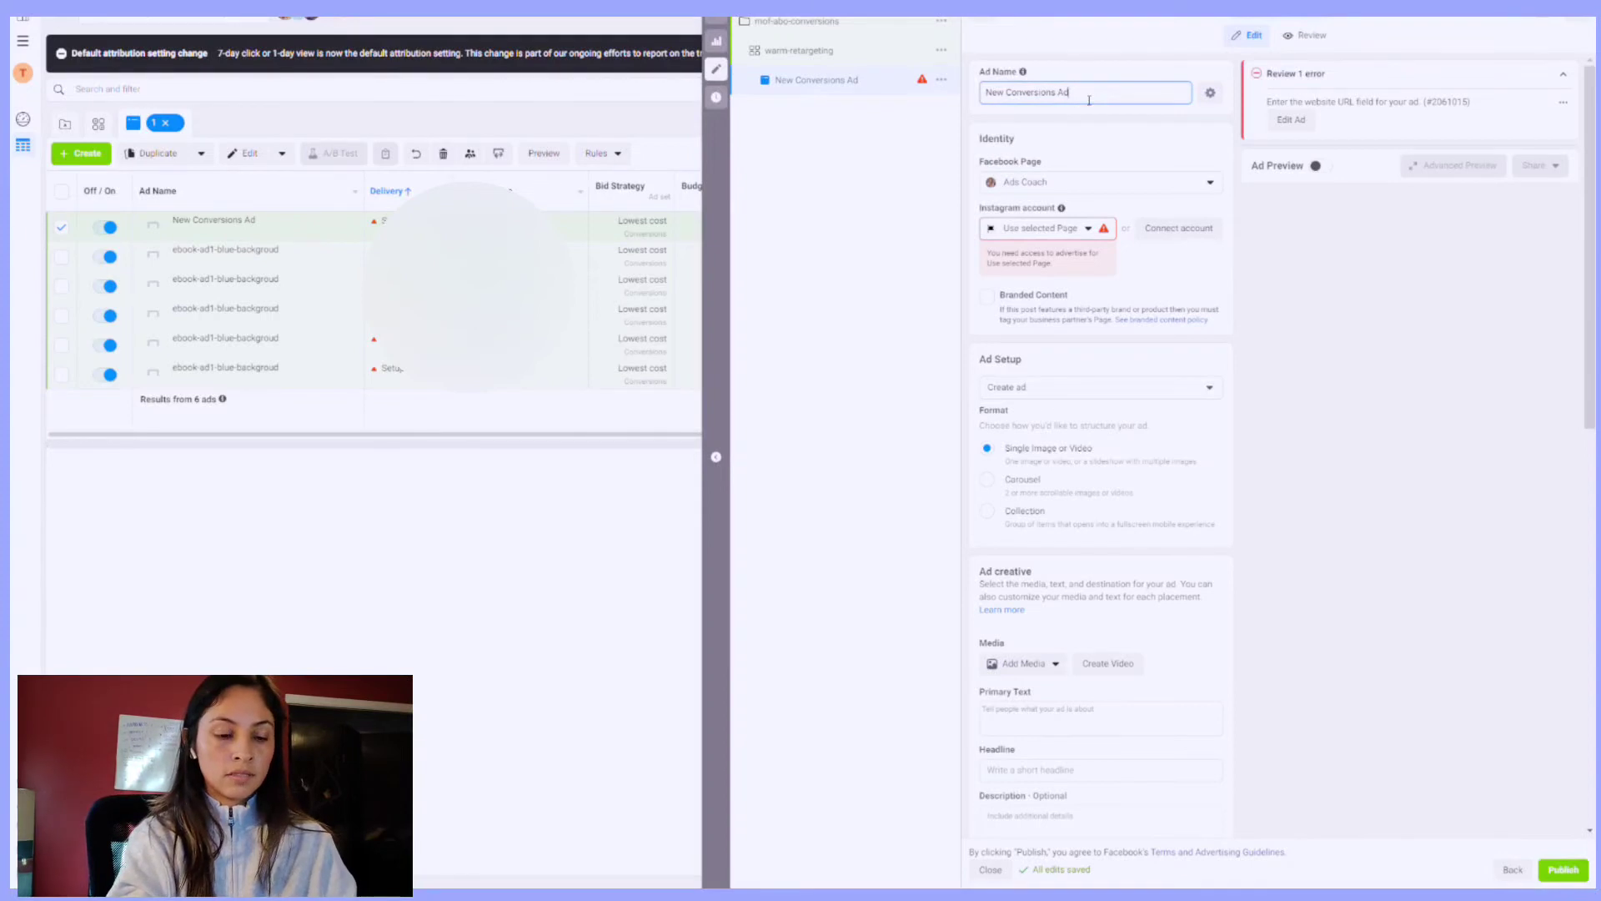
pyautogui.moveTo(1089, 99); pyautogui.dragTo(991, 96)
pyautogui.write('targeting-warm')
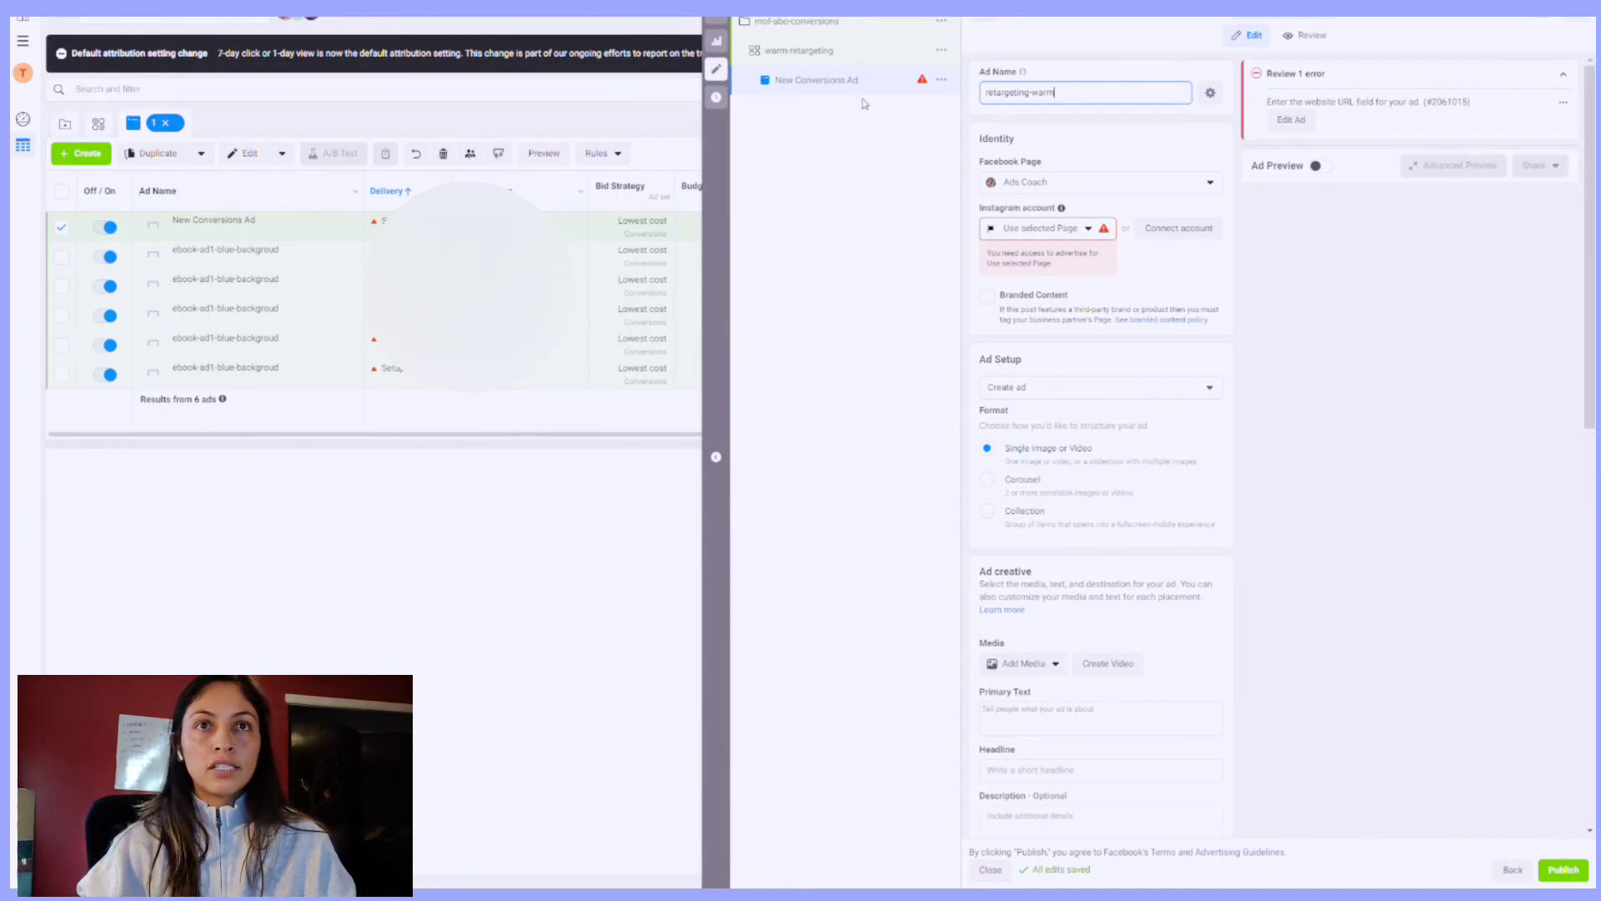
pyautogui.click(1057, 231)
pyautogui.click(1030, 283)
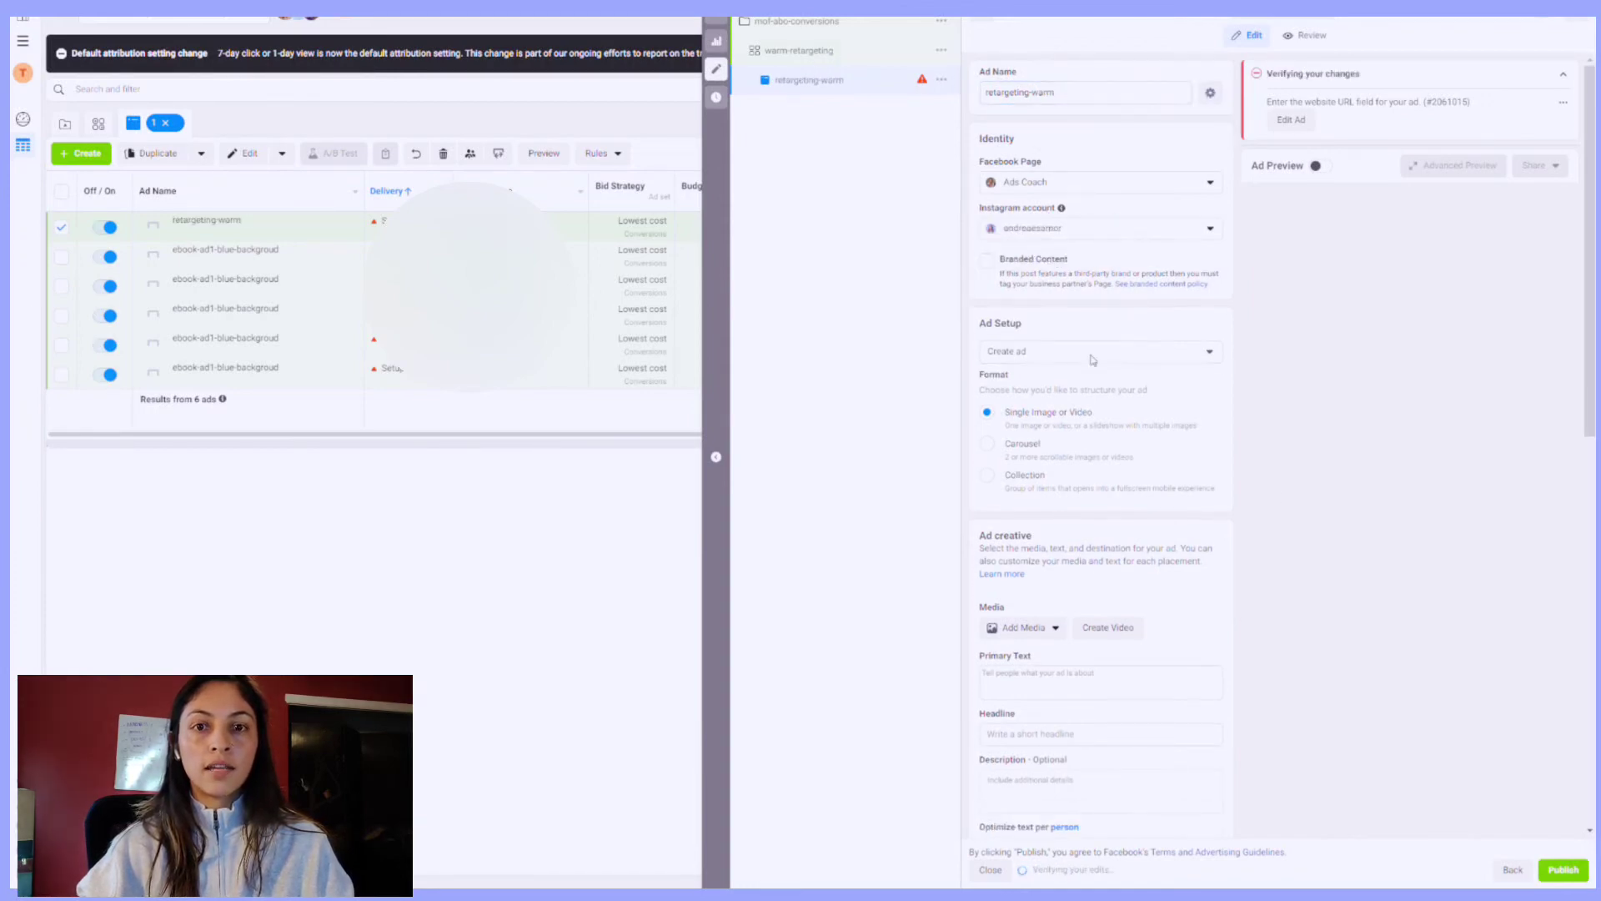
# Step: Look over the ad's creative, destination and tracking settings, and close the editing pane
pyautogui.scroll(-3, 1052, 556)
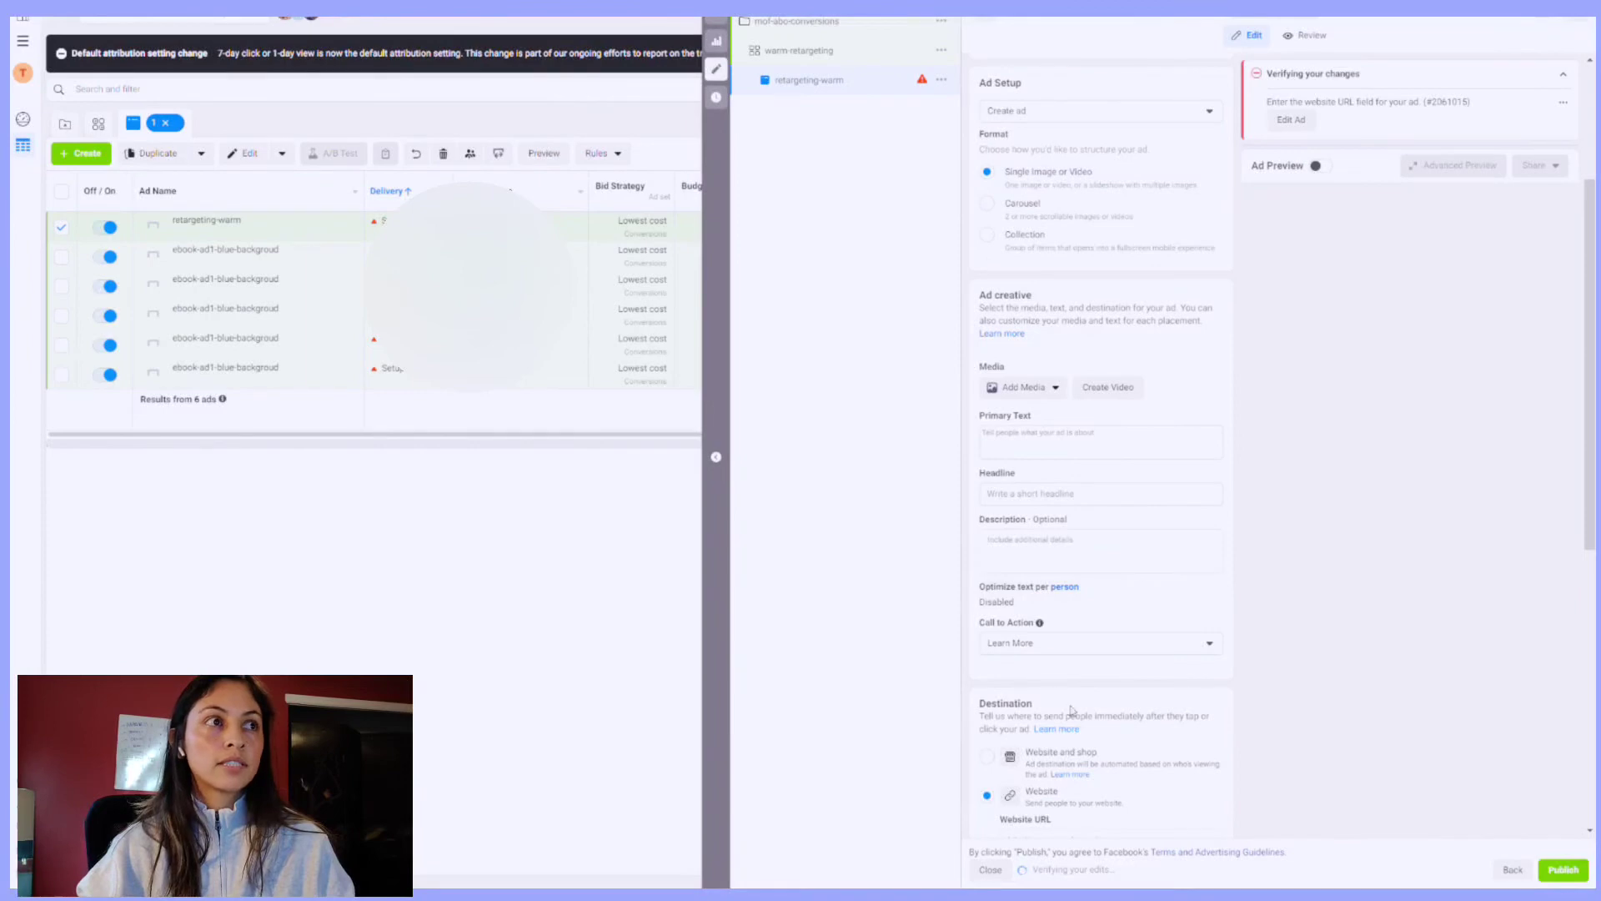
pyautogui.scroll(-5, 1073, 709)
pyautogui.scroll(-2, 1163, 663)
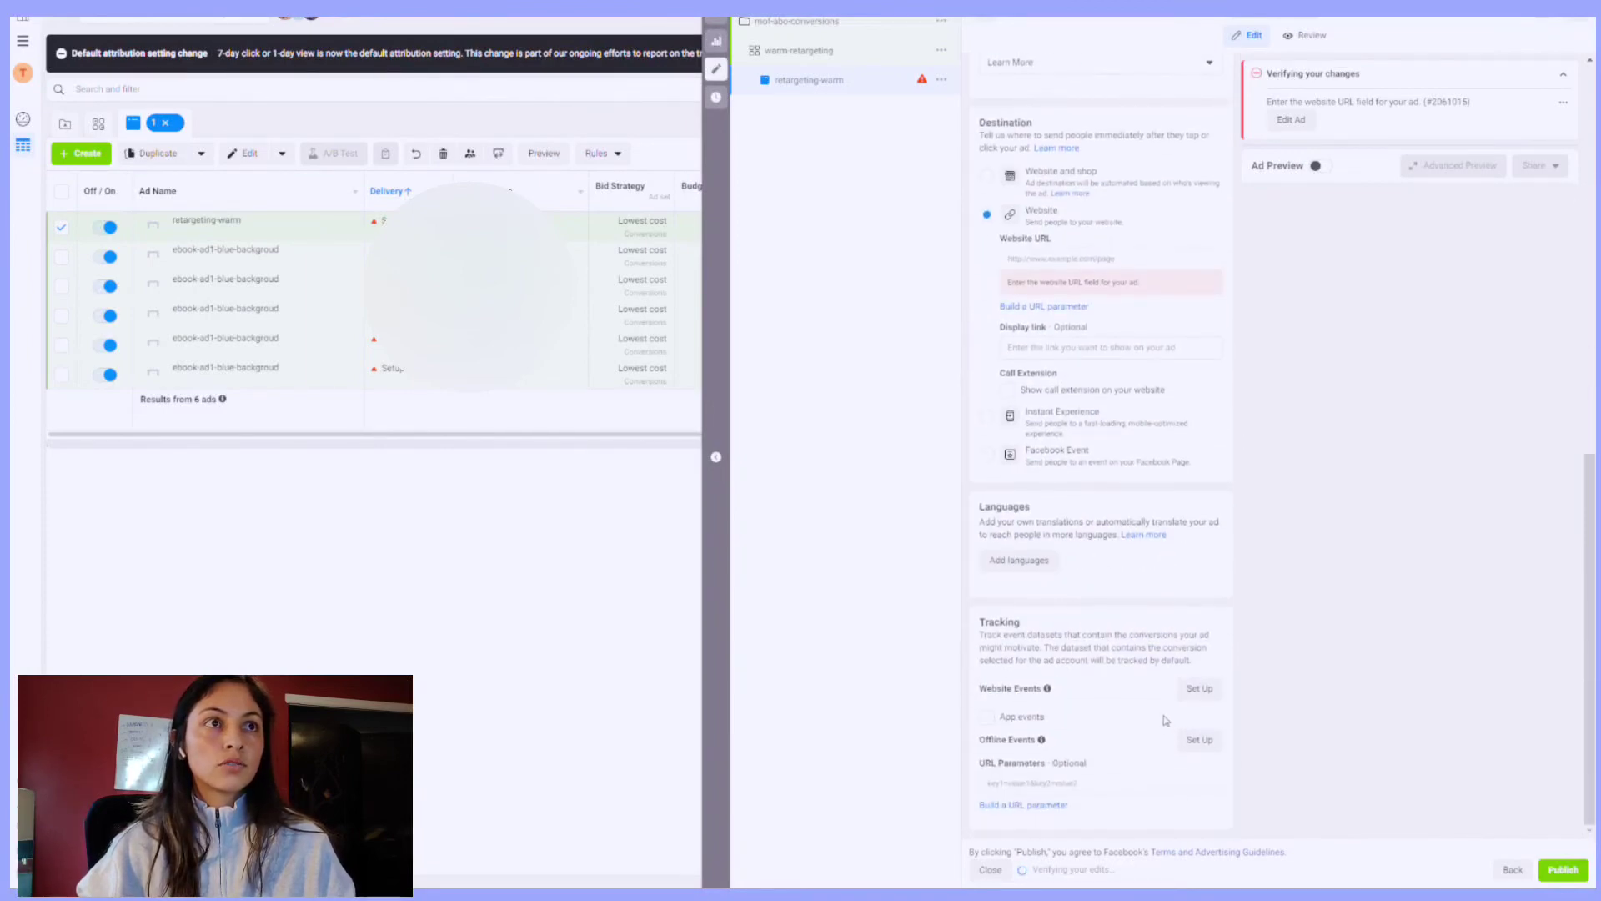
pyautogui.click(715, 69)
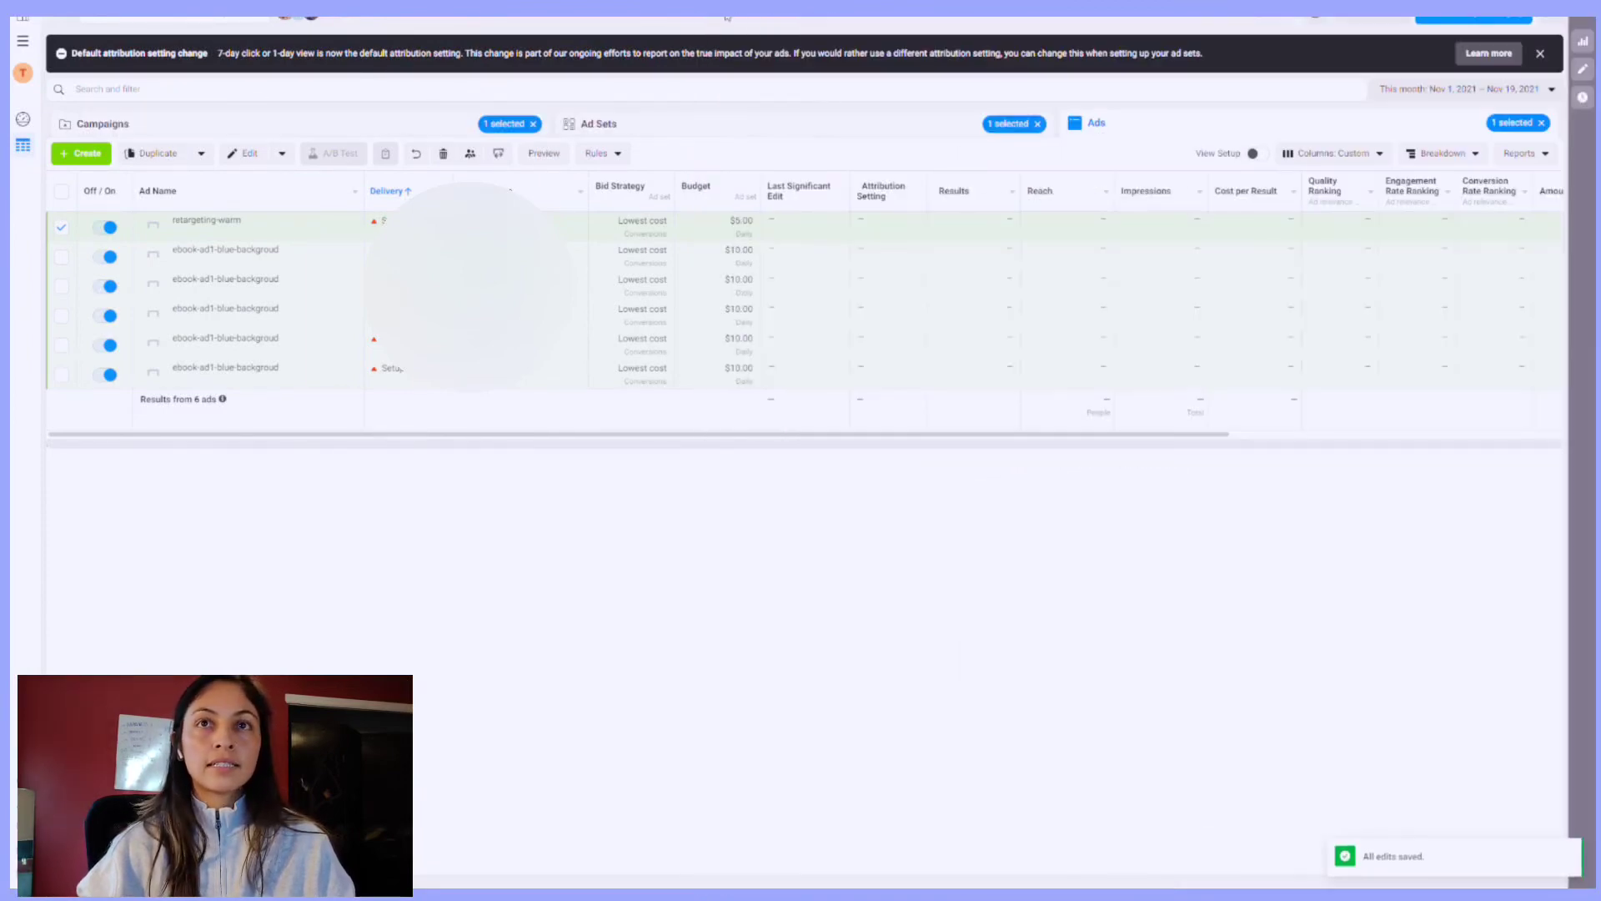
# Step: Clear the current ad and ad set selections and return to the campaigns list
pyautogui.click(616, 125)
pyautogui.click(393, 126)
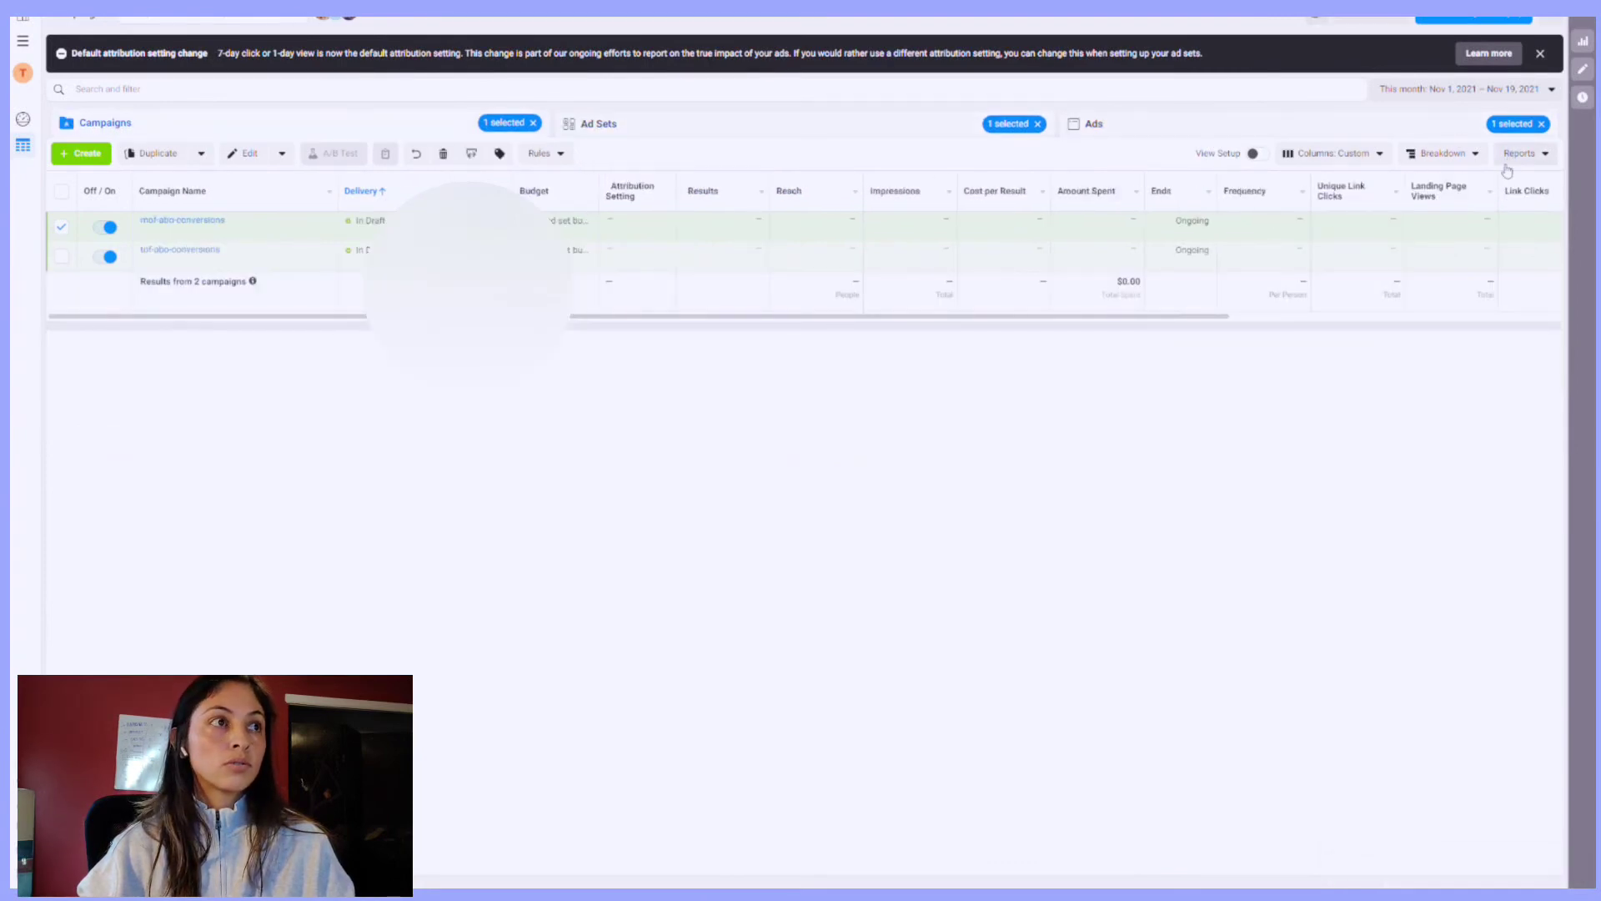
pyautogui.click(1543, 123)
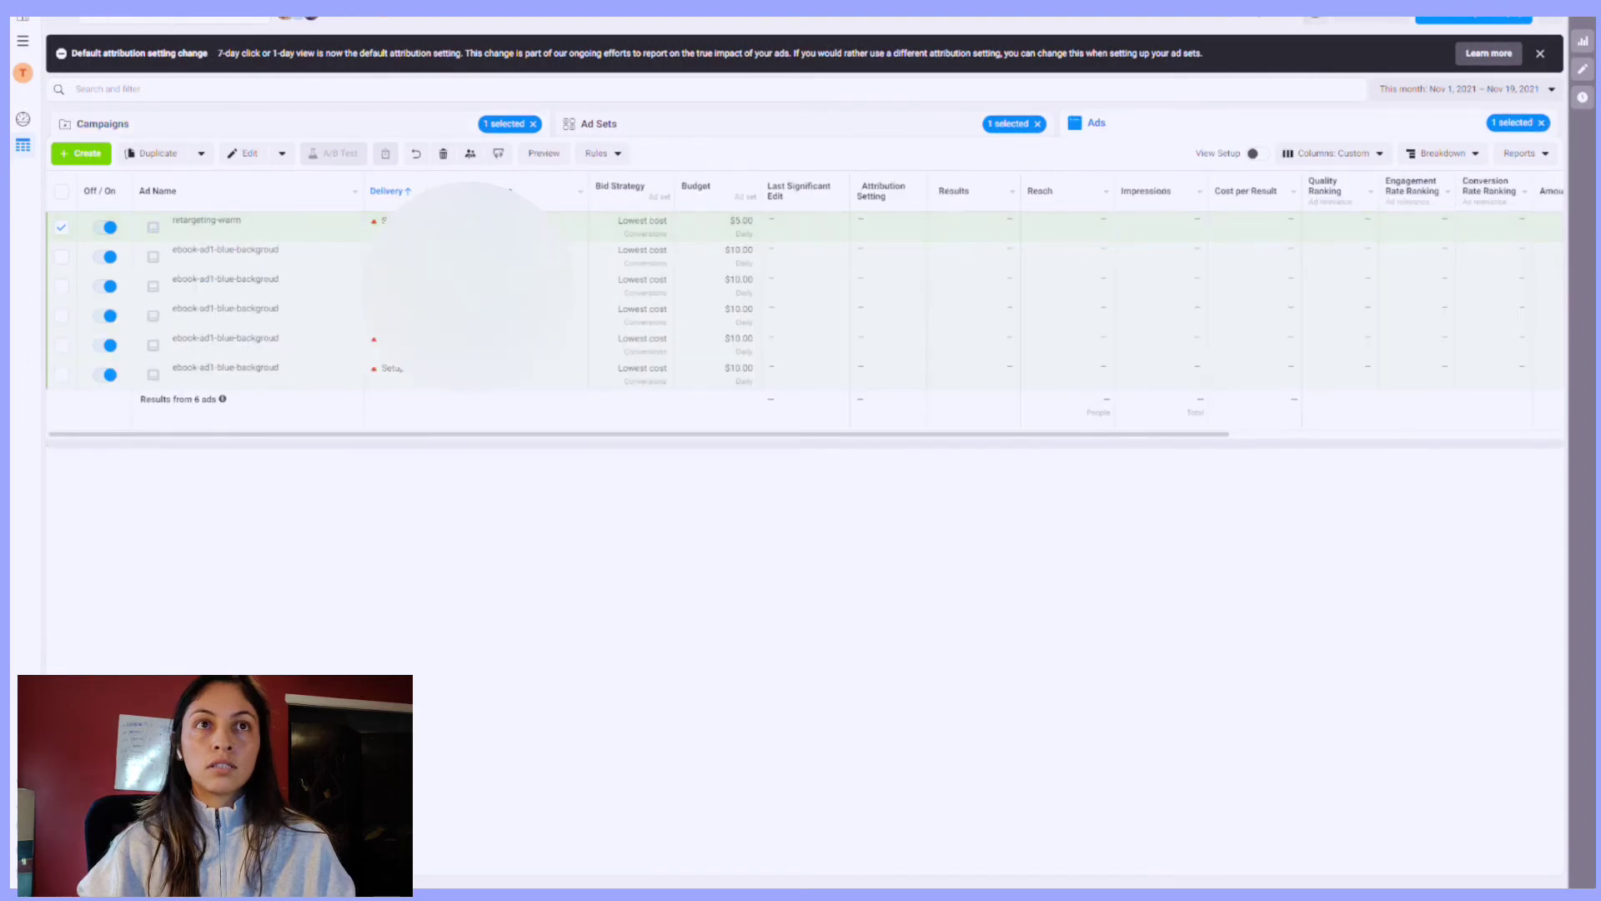
pyautogui.click(1543, 123)
pyautogui.click(985, 125)
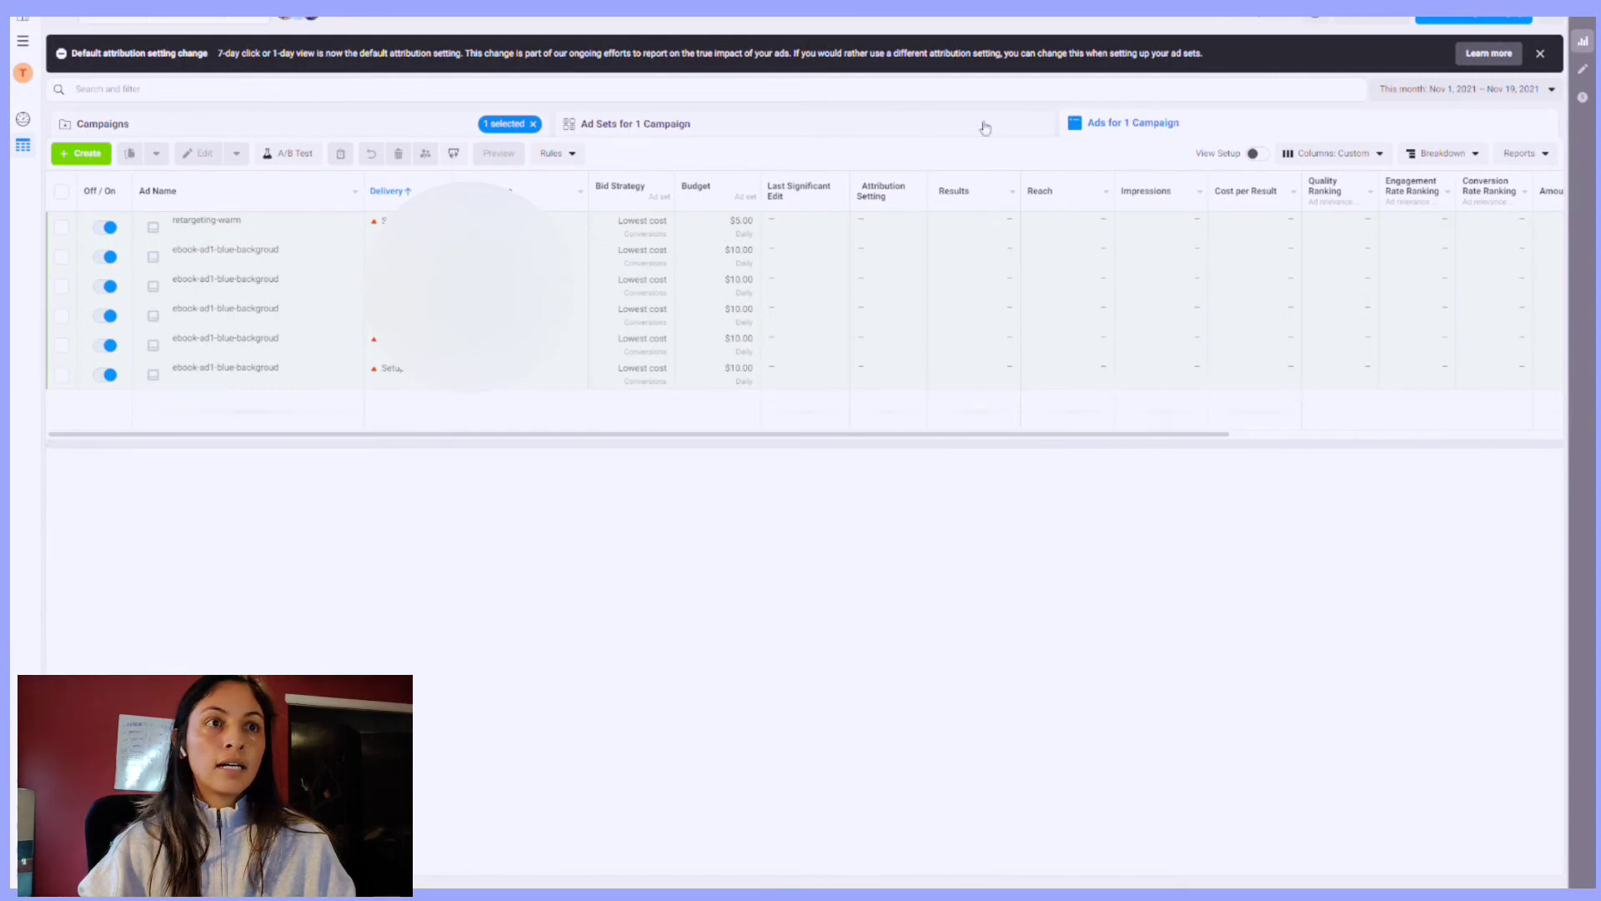
pyautogui.click(372, 134)
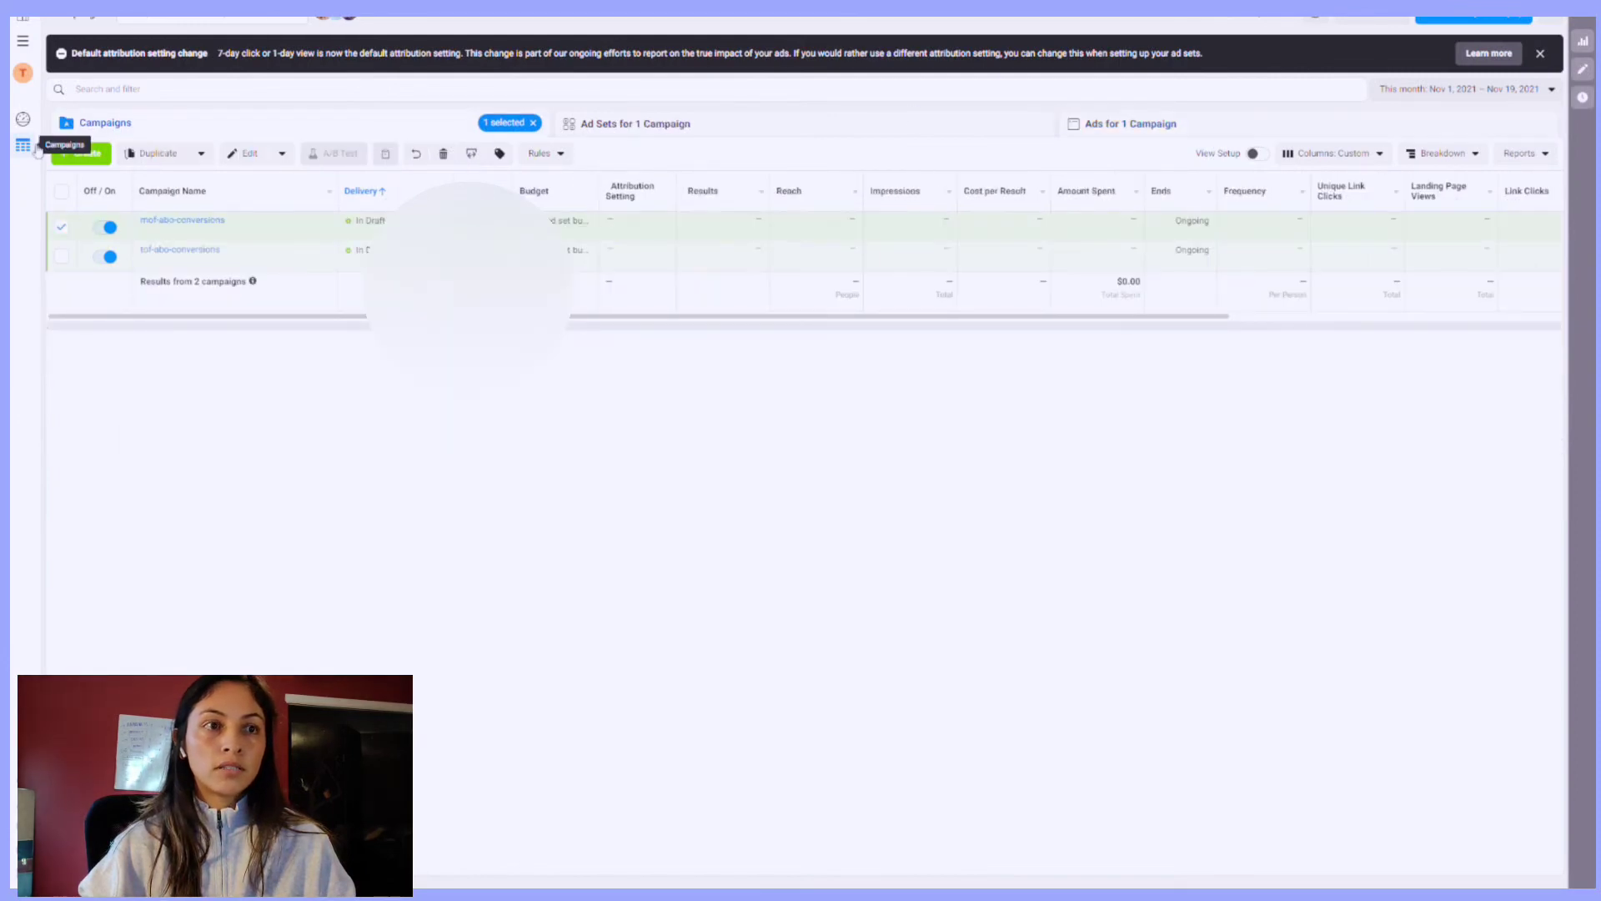
# Step: Create a new campaign with the Conversions objective
pyautogui.click(82, 154)
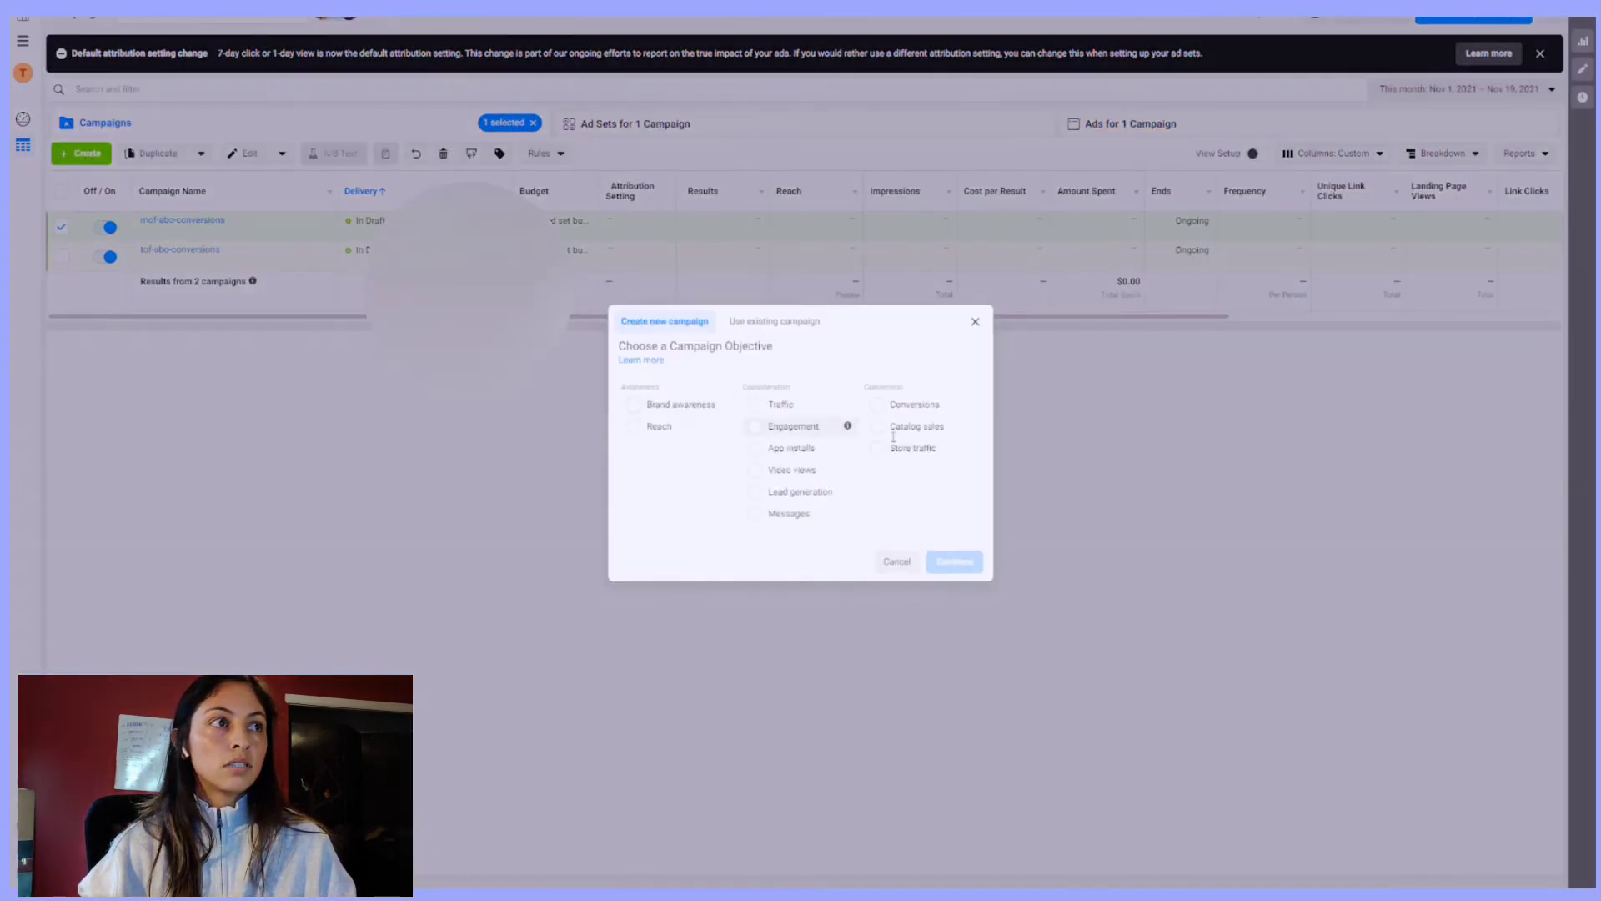
pyautogui.click(884, 407)
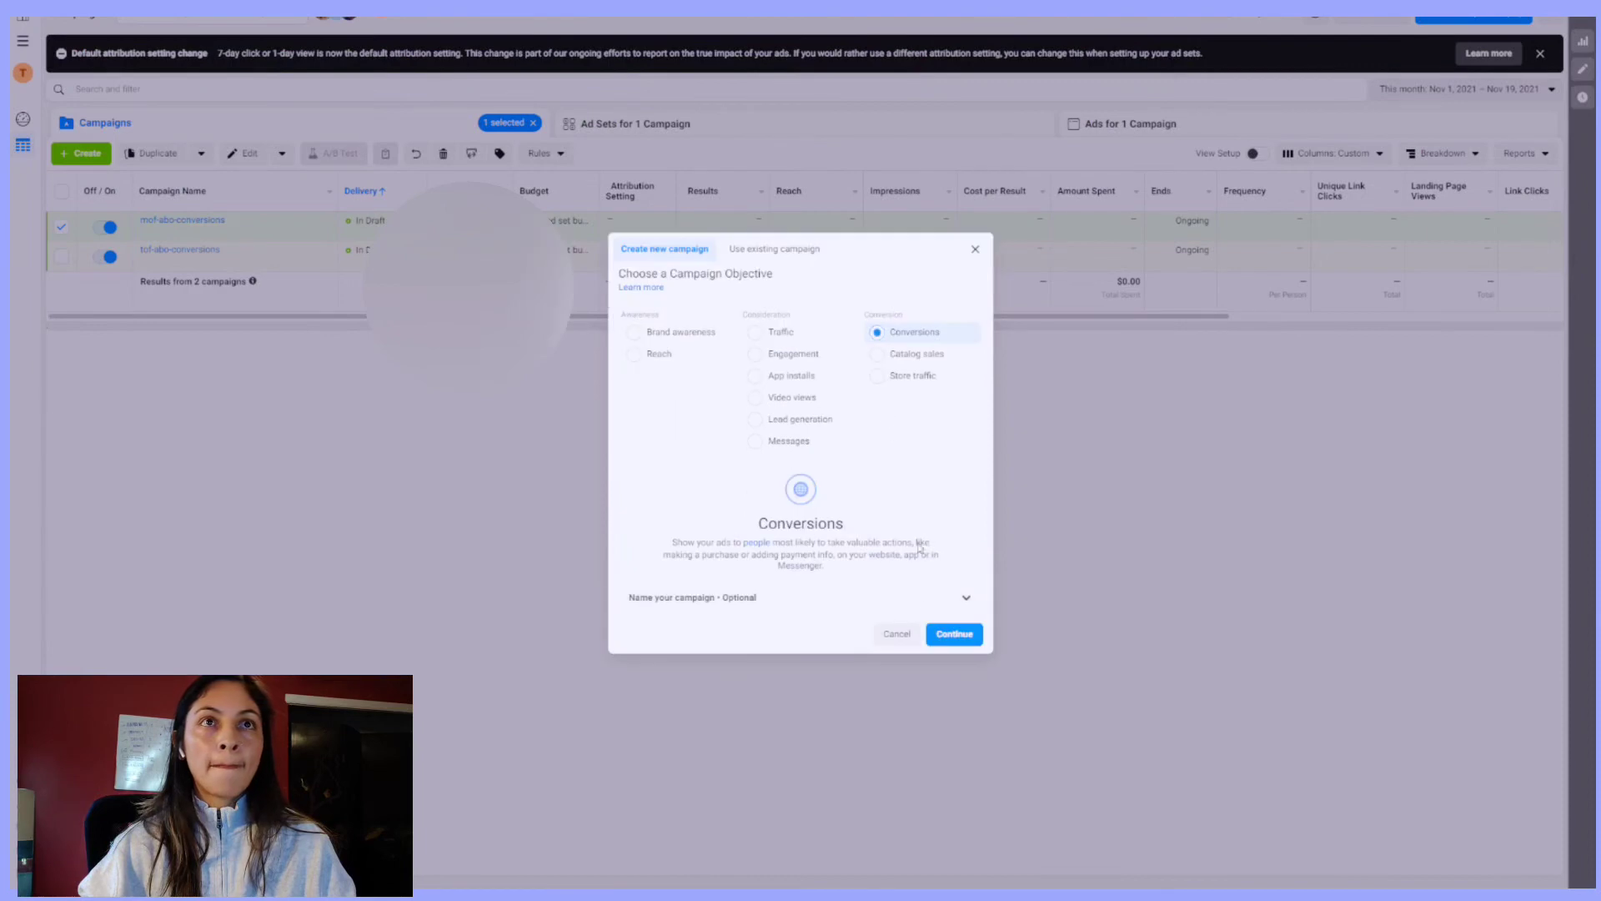
pyautogui.click(968, 639)
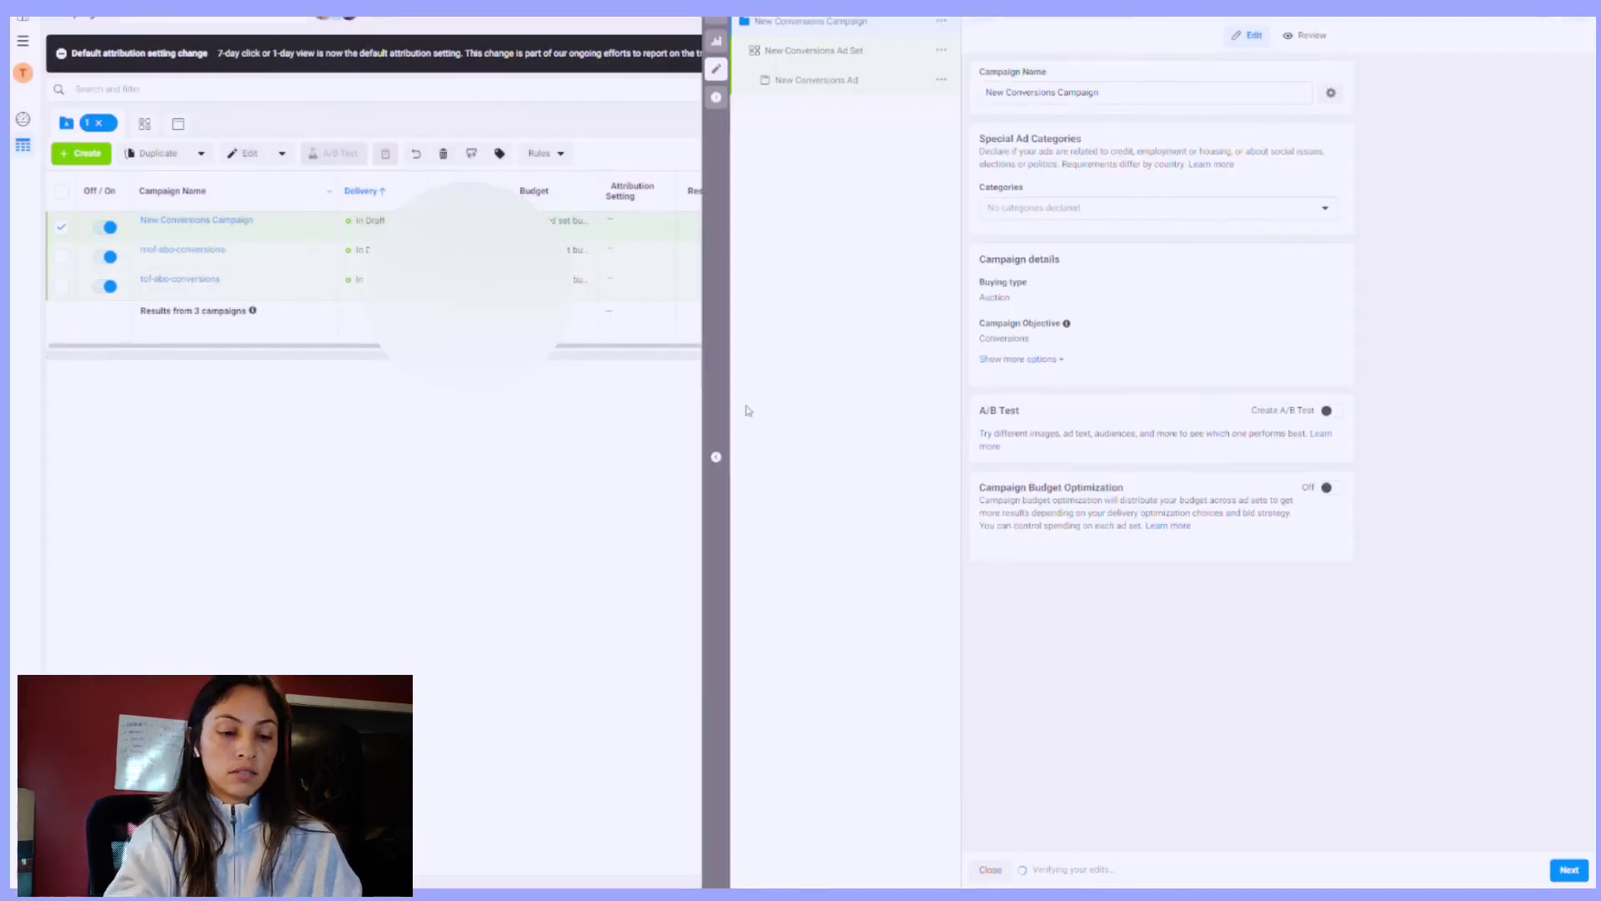
# Step: Rename the new campaign as bof-conversions and proceed to its ad set
pyautogui.click(1126, 95)
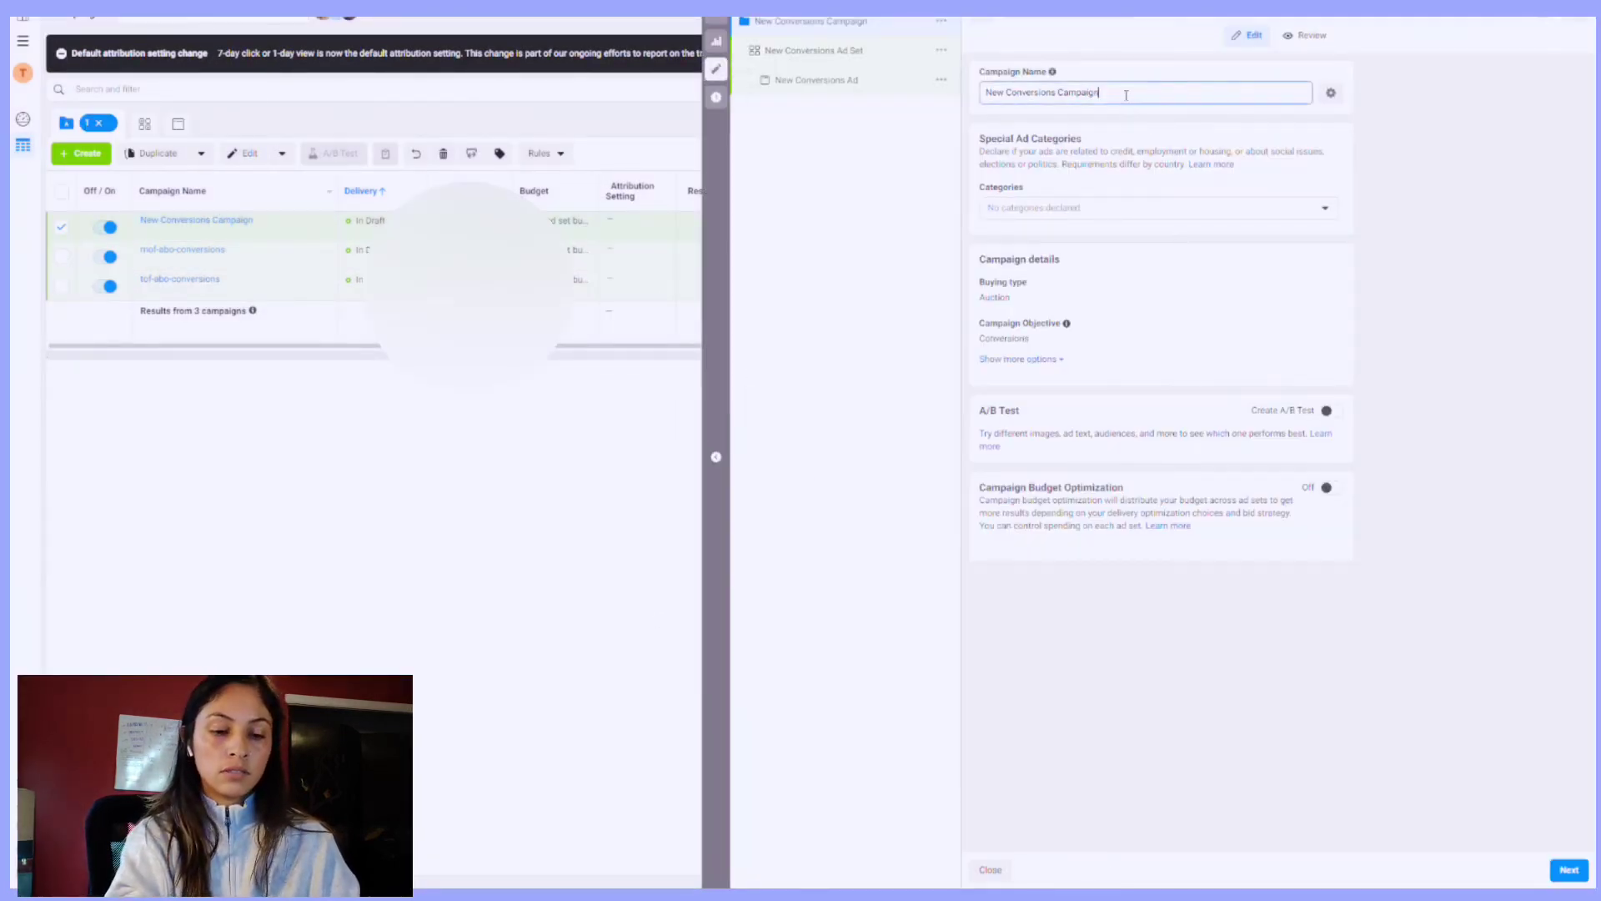
pyautogui.hotkey('ctrl', 'shift', 'Left')
pyautogui.hotkey('ctrl', 'shift', 'Left')
pyautogui.hotkey('ctrl', 'shift', 'Left')
pyautogui.write('bo')
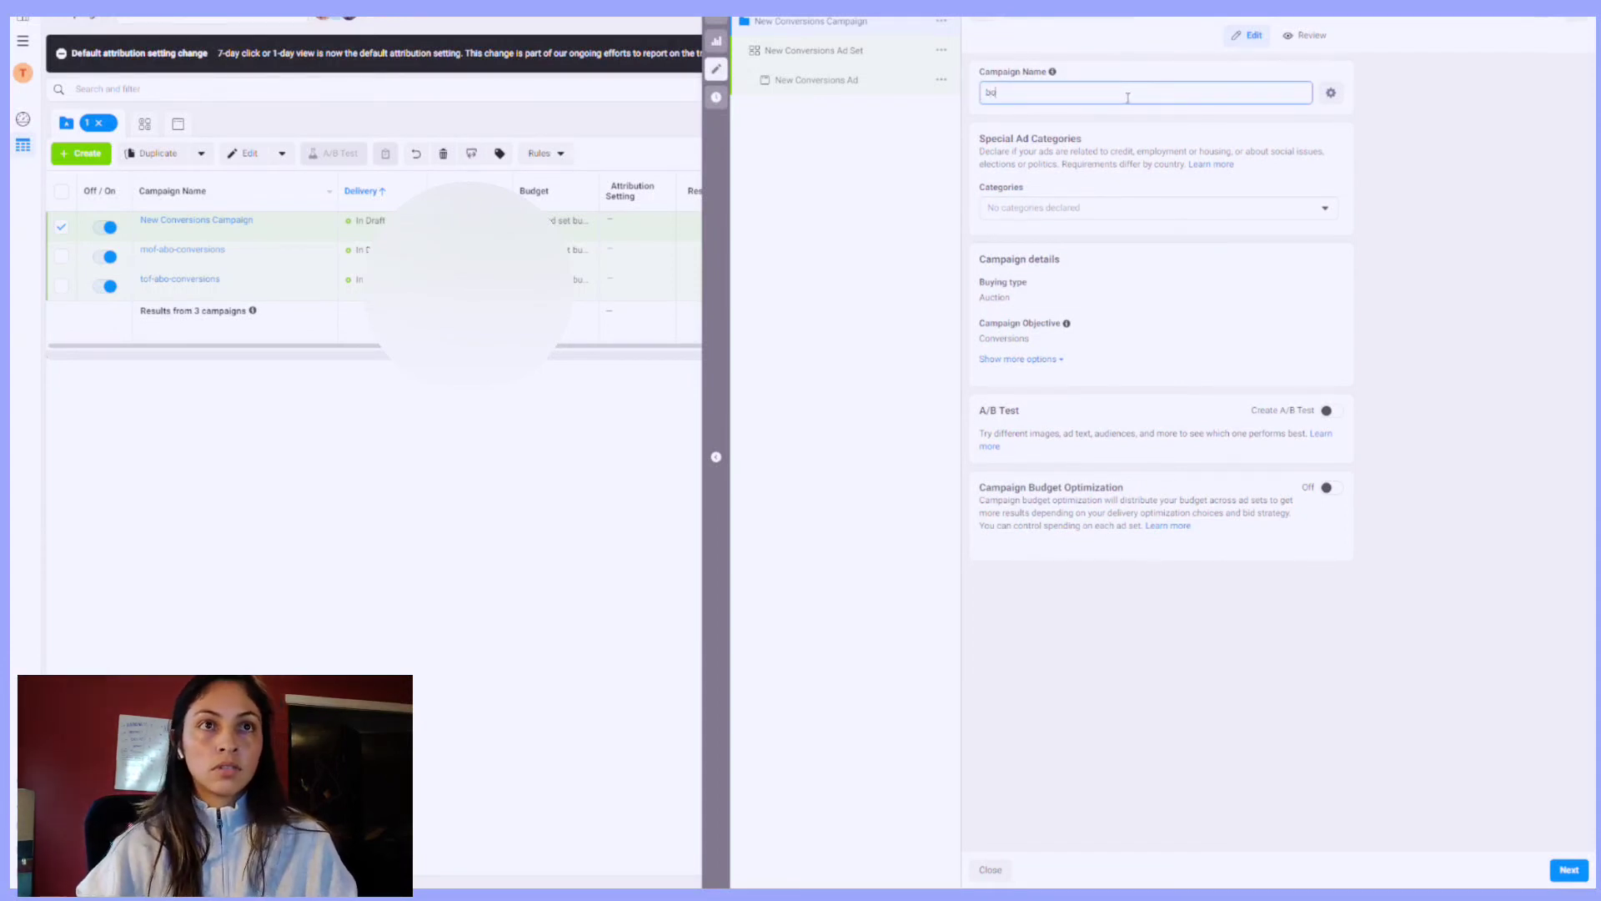
pyautogui.write('f-conversions')
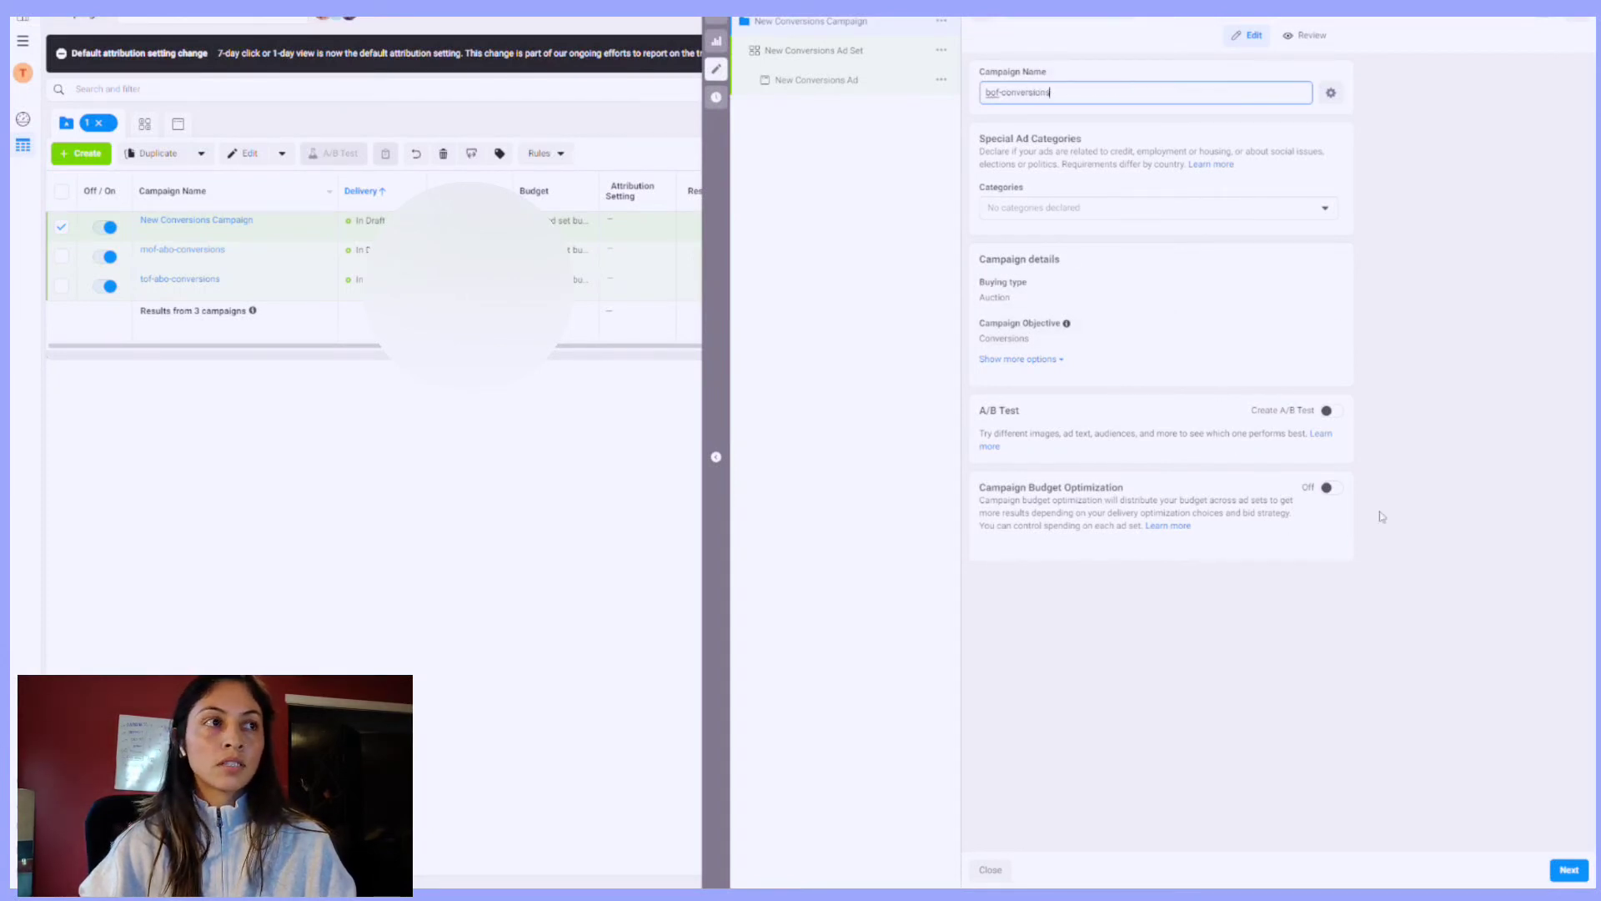
pyautogui.click(1567, 870)
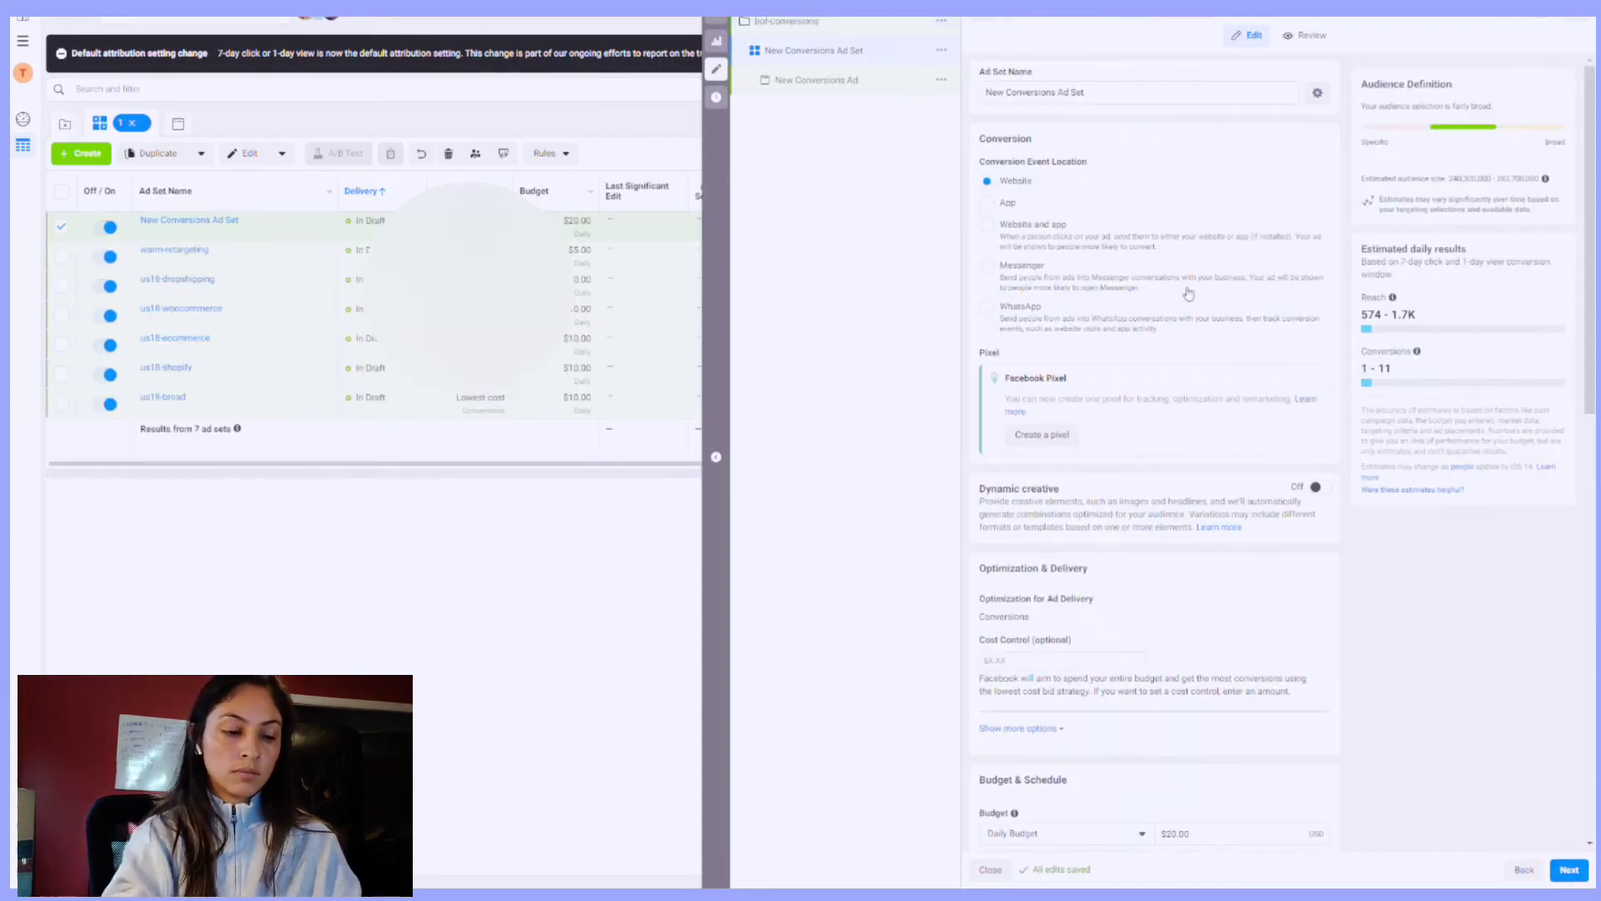
# Step: Rename the ad set as hot-retargeting and set its daily budget to $3.00
pyautogui.tripleClick(1121, 99)
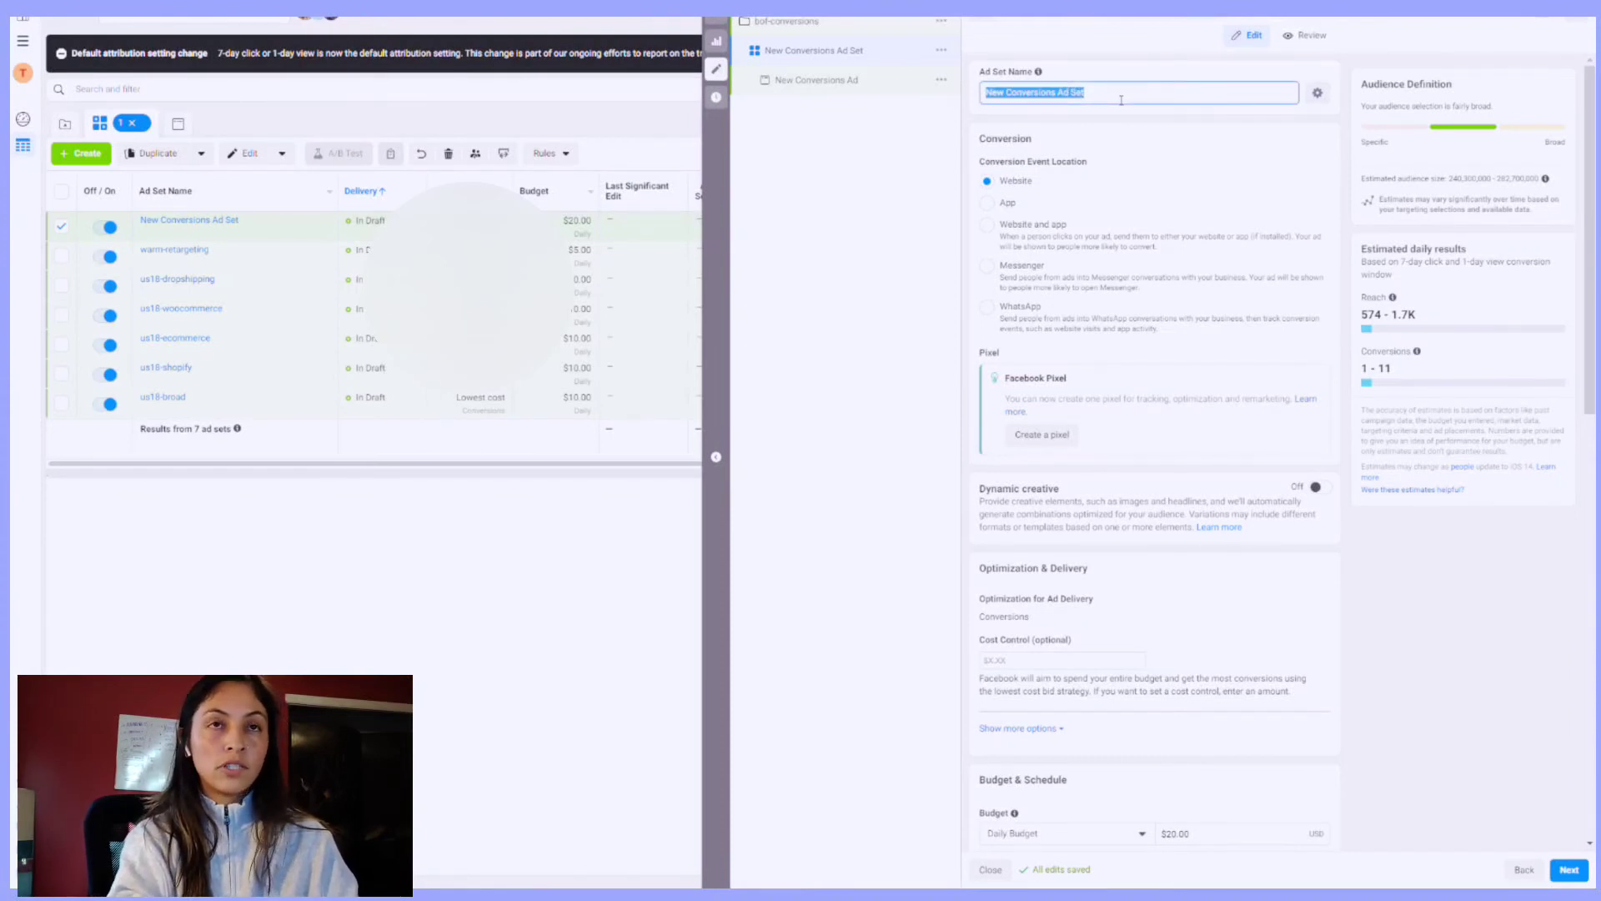
pyautogui.write('hot')
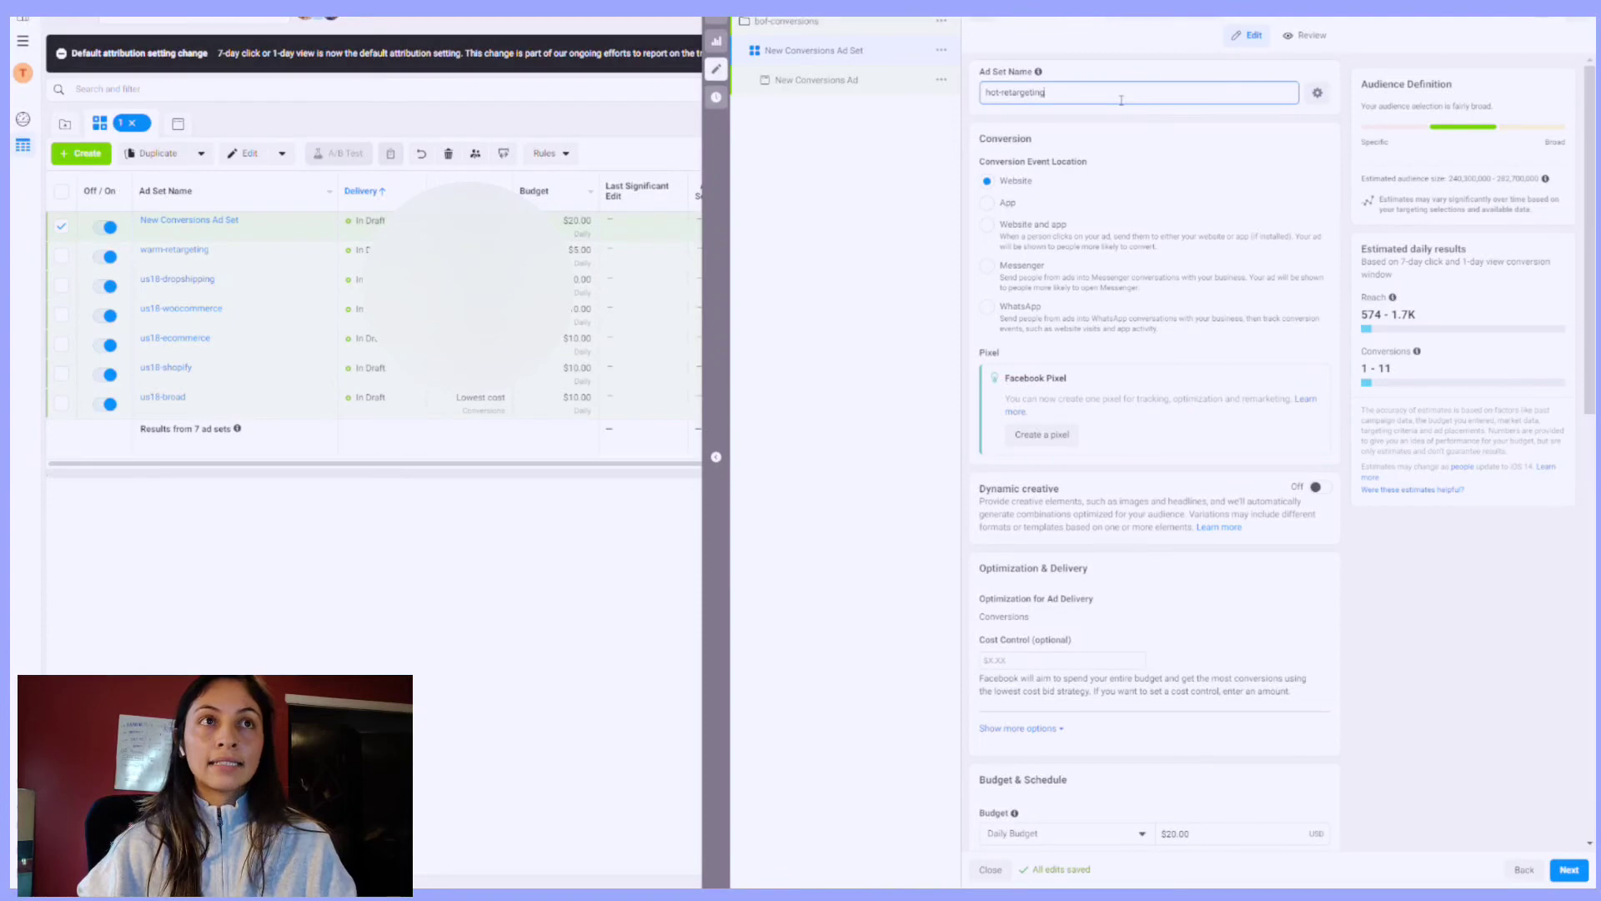
pyautogui.write('-retargeting')
pyautogui.scroll(-4, 1186, 334)
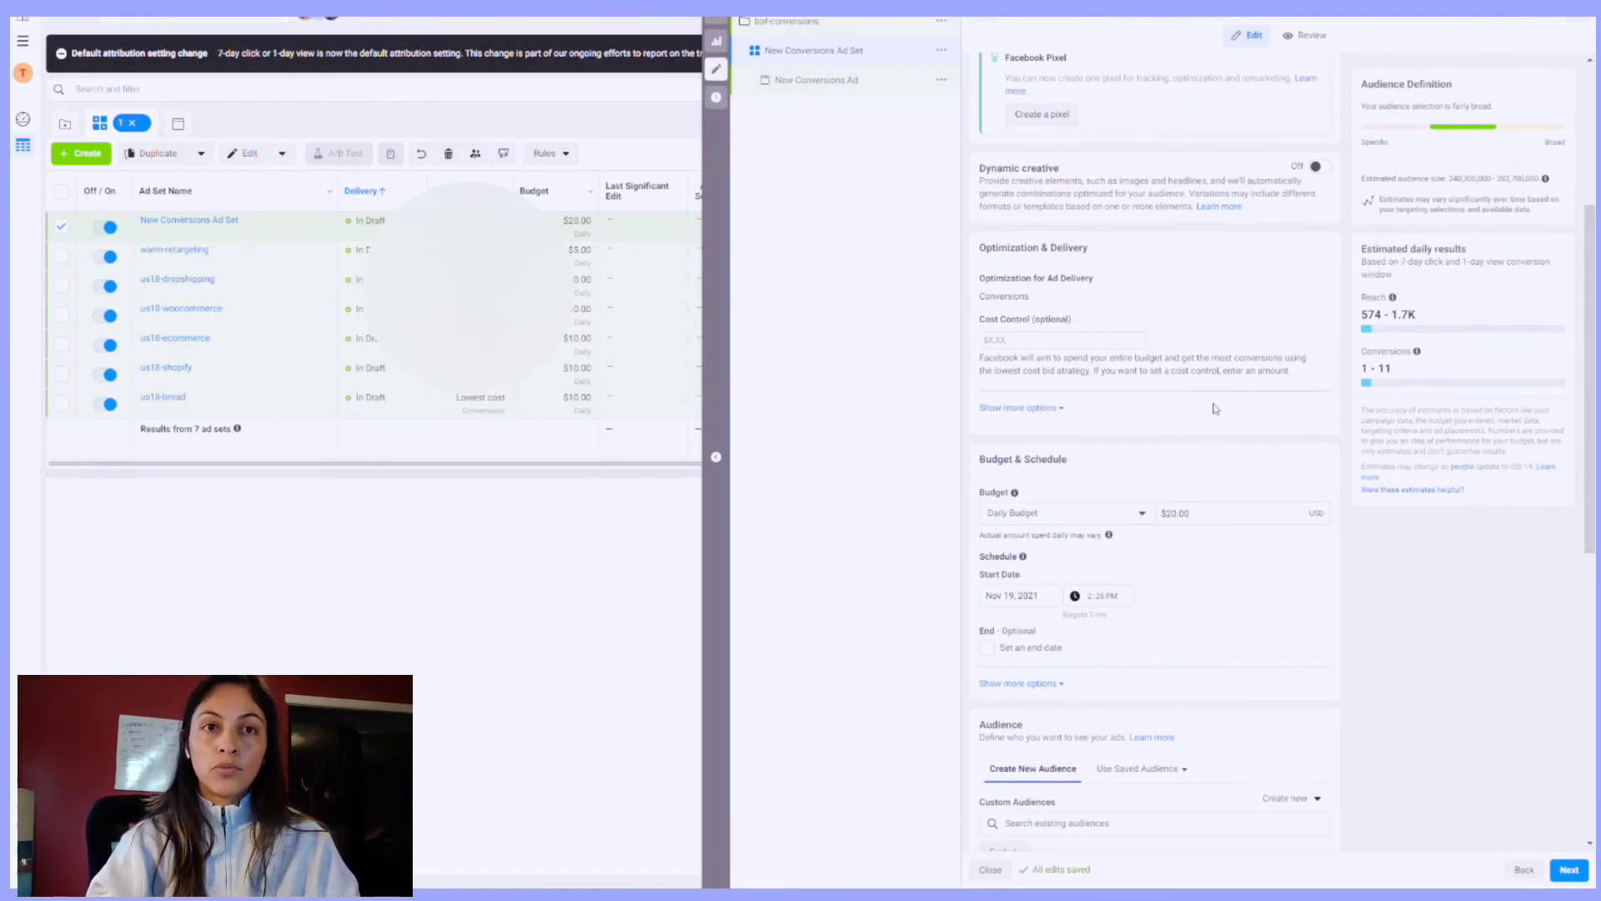
pyautogui.click(1201, 517)
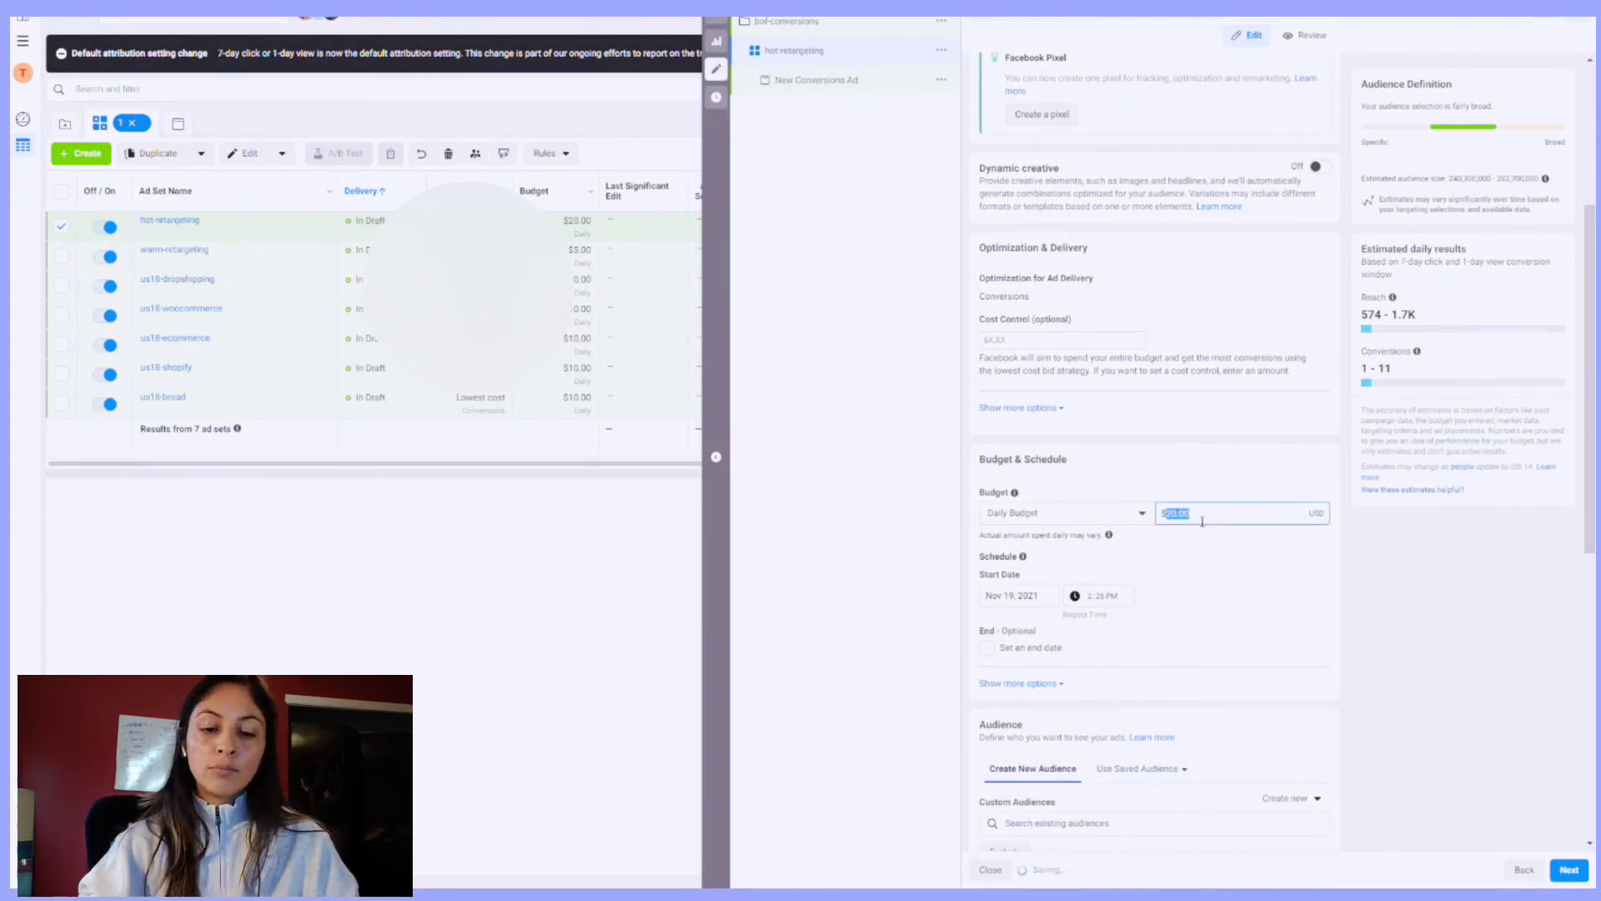
pyautogui.write('5')
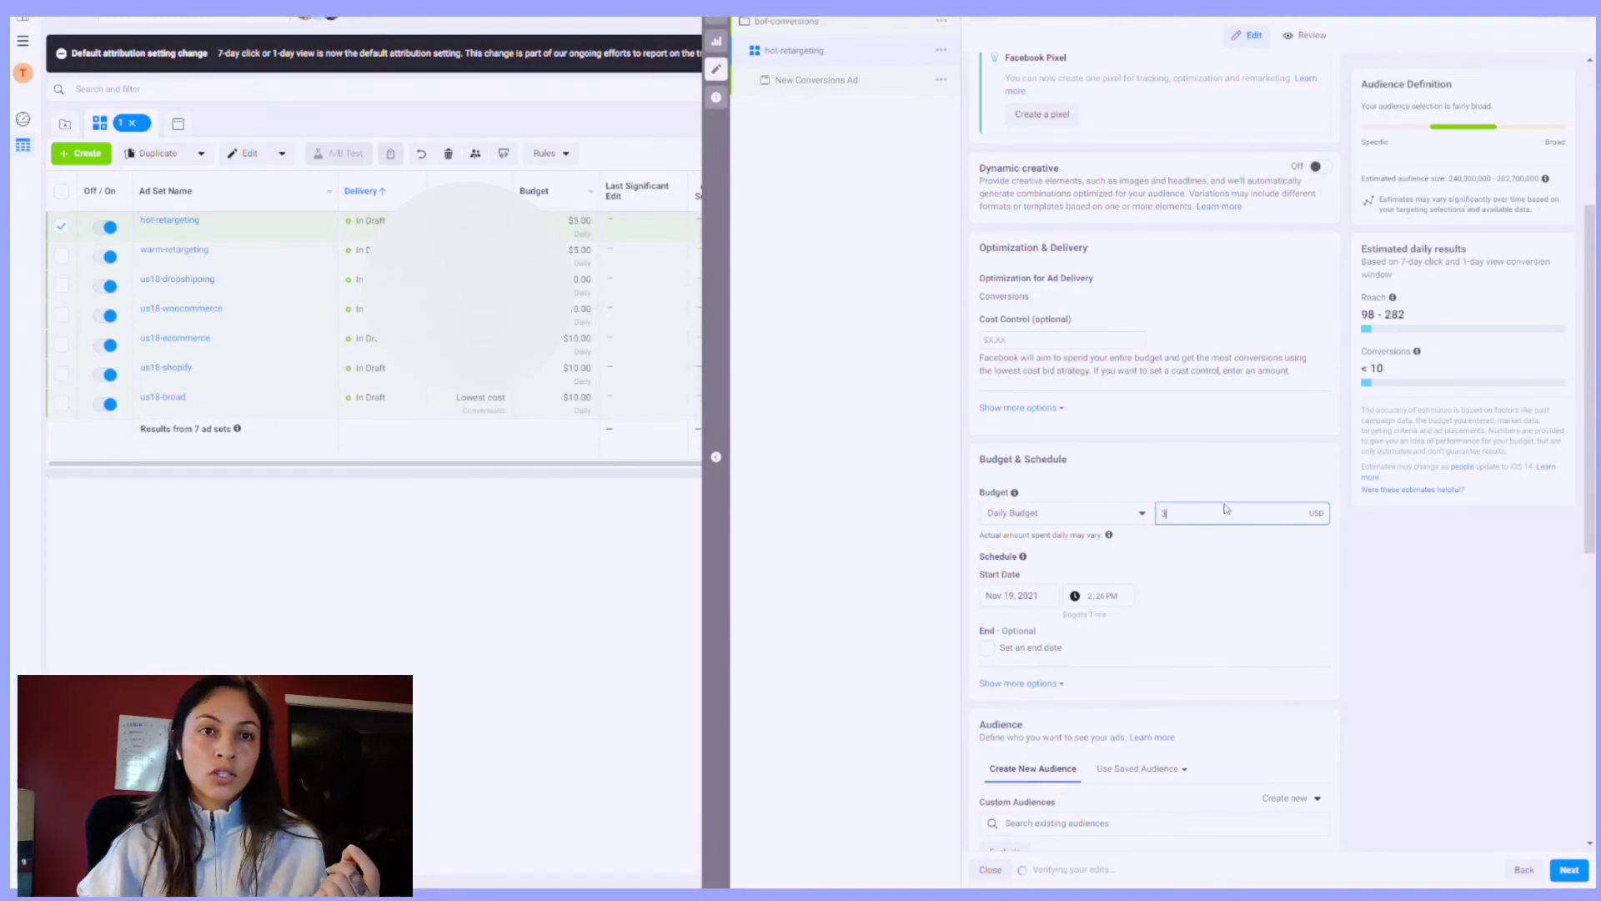
pyautogui.click(1216, 480)
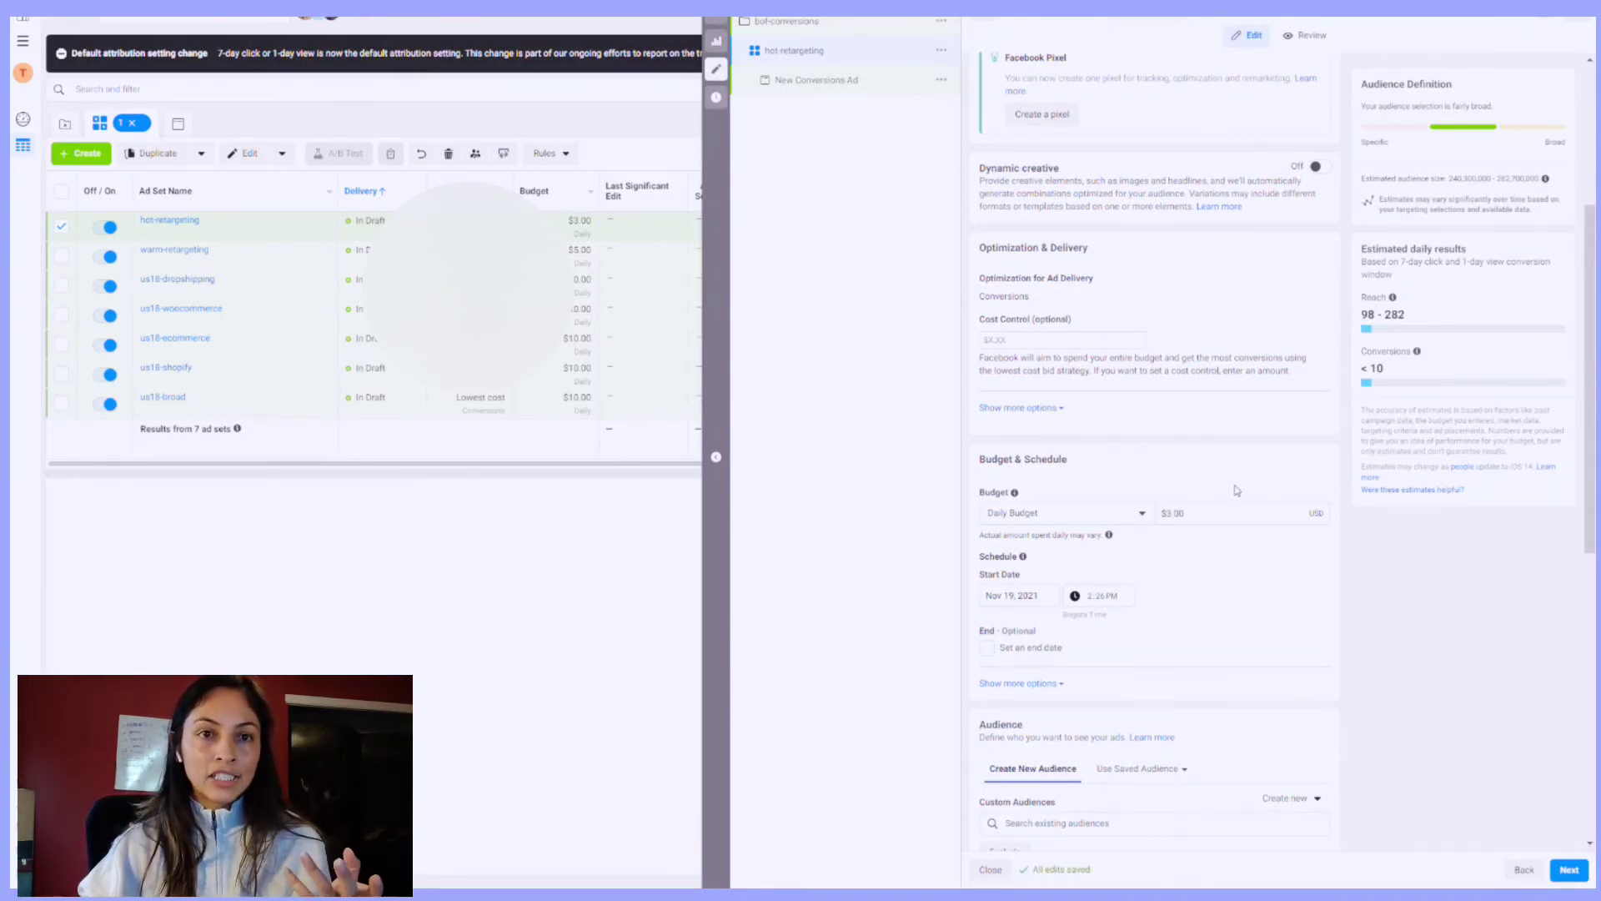
# Step: Schedule the hot-retargeting ad set to start on Nov 20, 2021 at 12:00 AM
pyautogui.click(1020, 597)
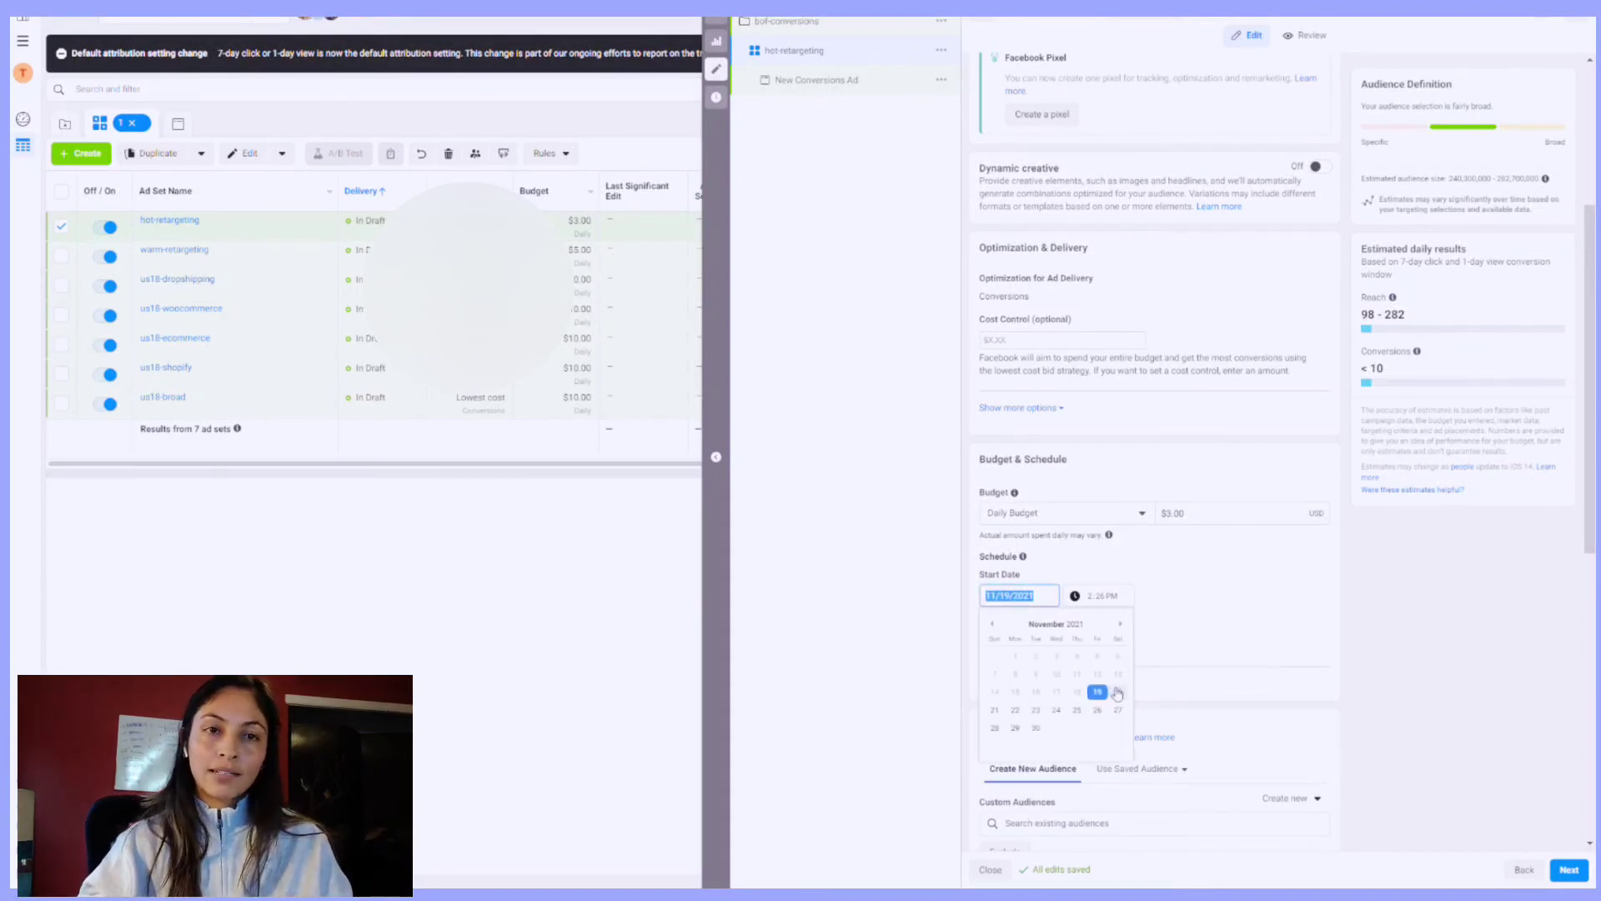
pyautogui.click(1116, 688)
pyautogui.click(1088, 597)
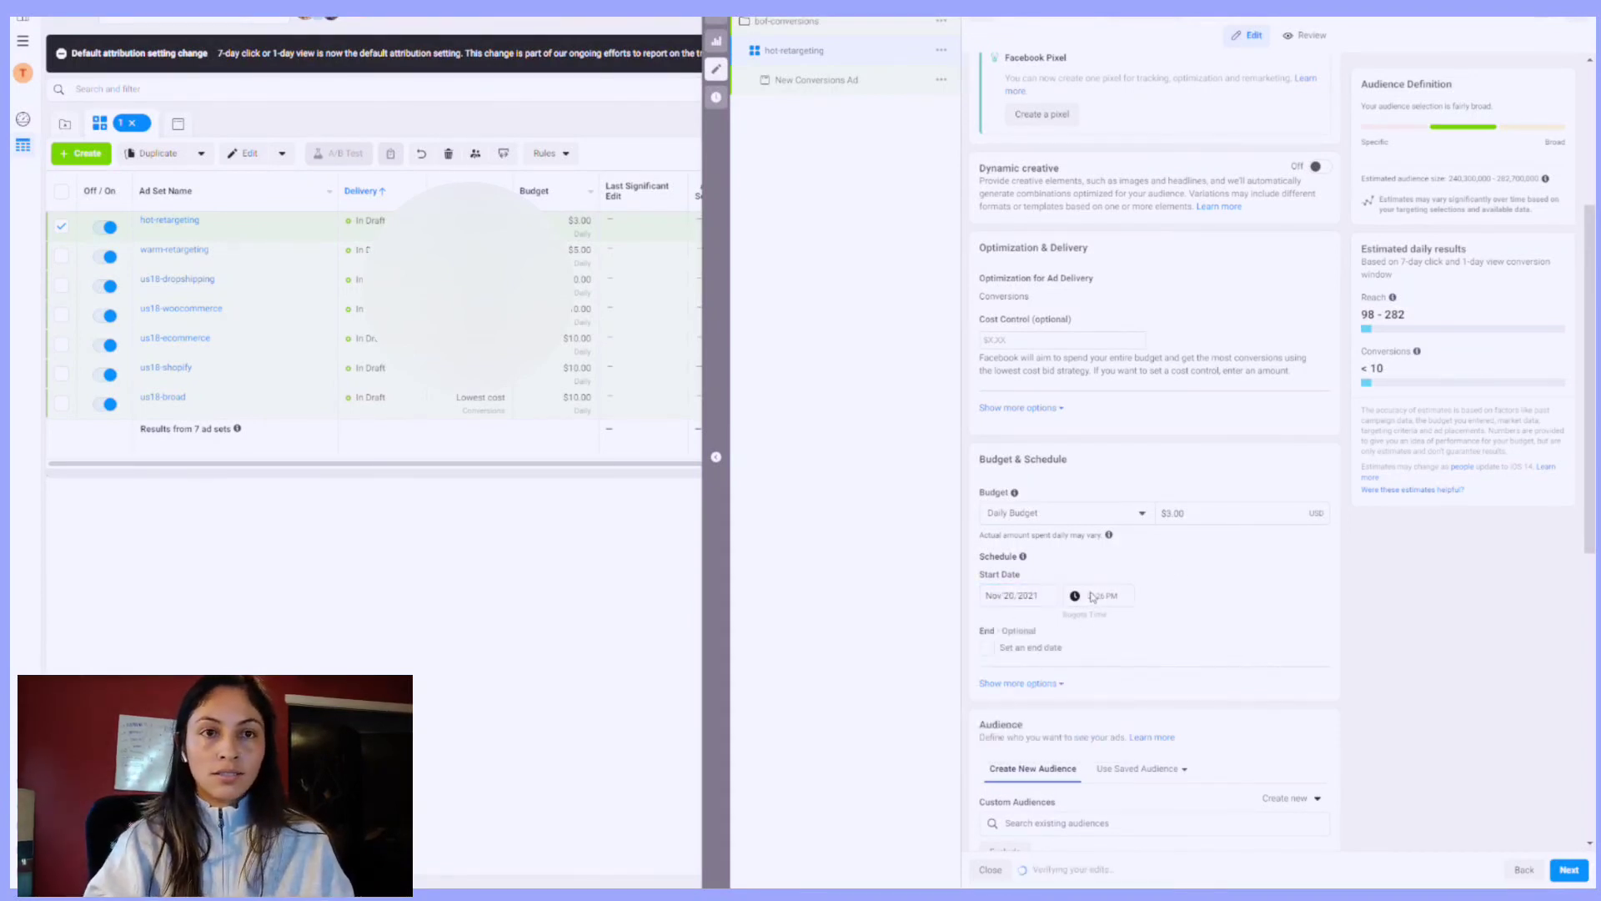
pyautogui.click(1089, 597)
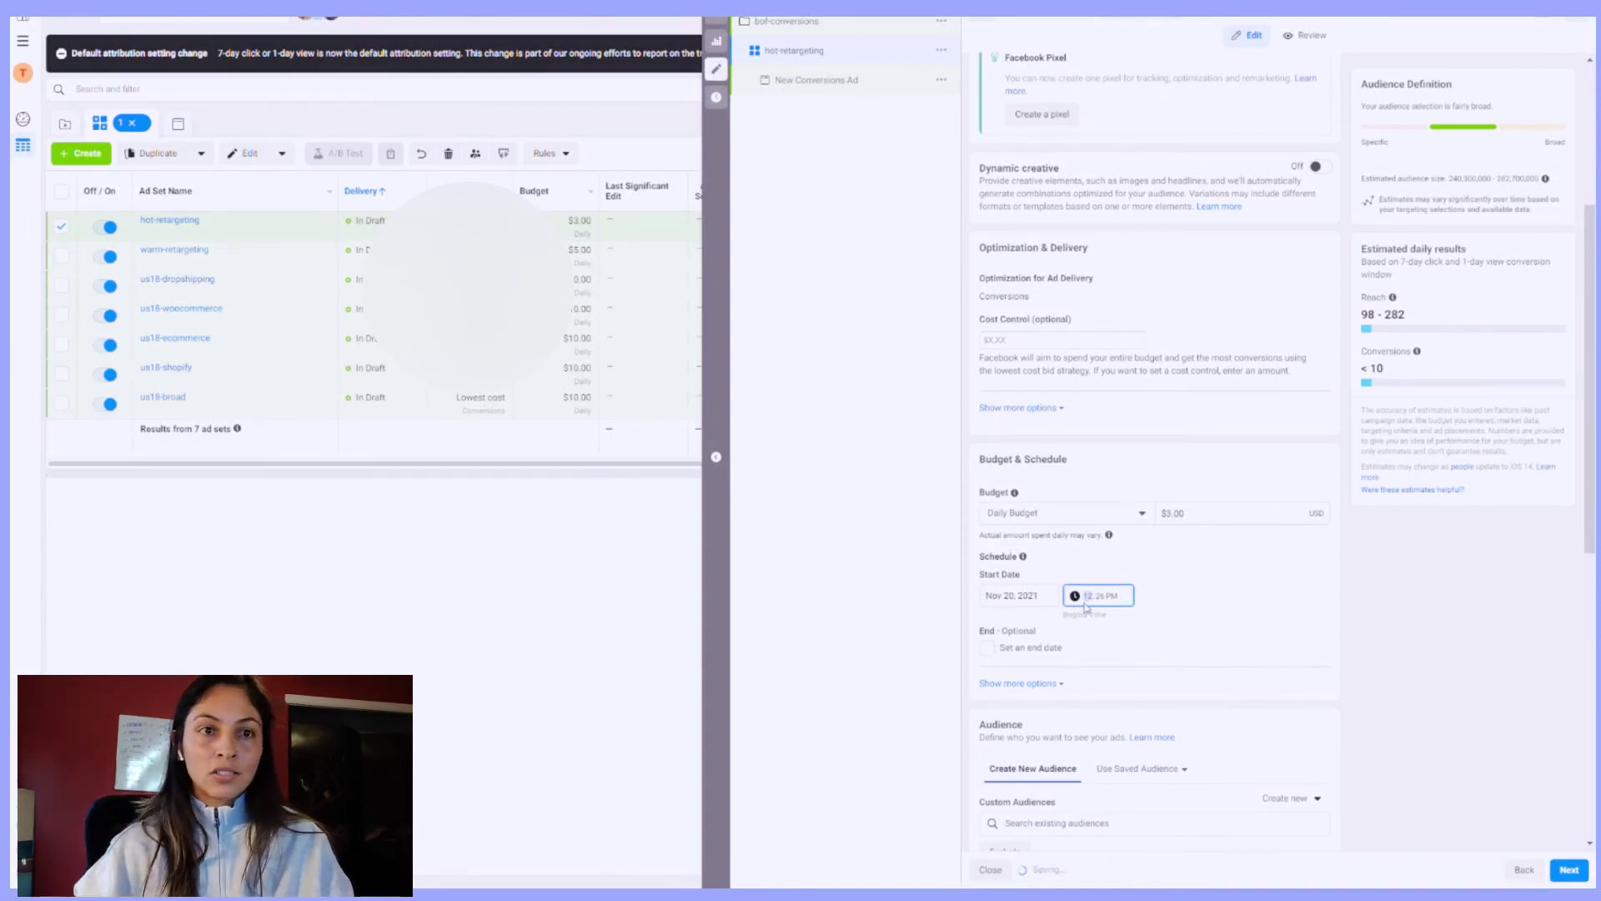
pyautogui.write('12')
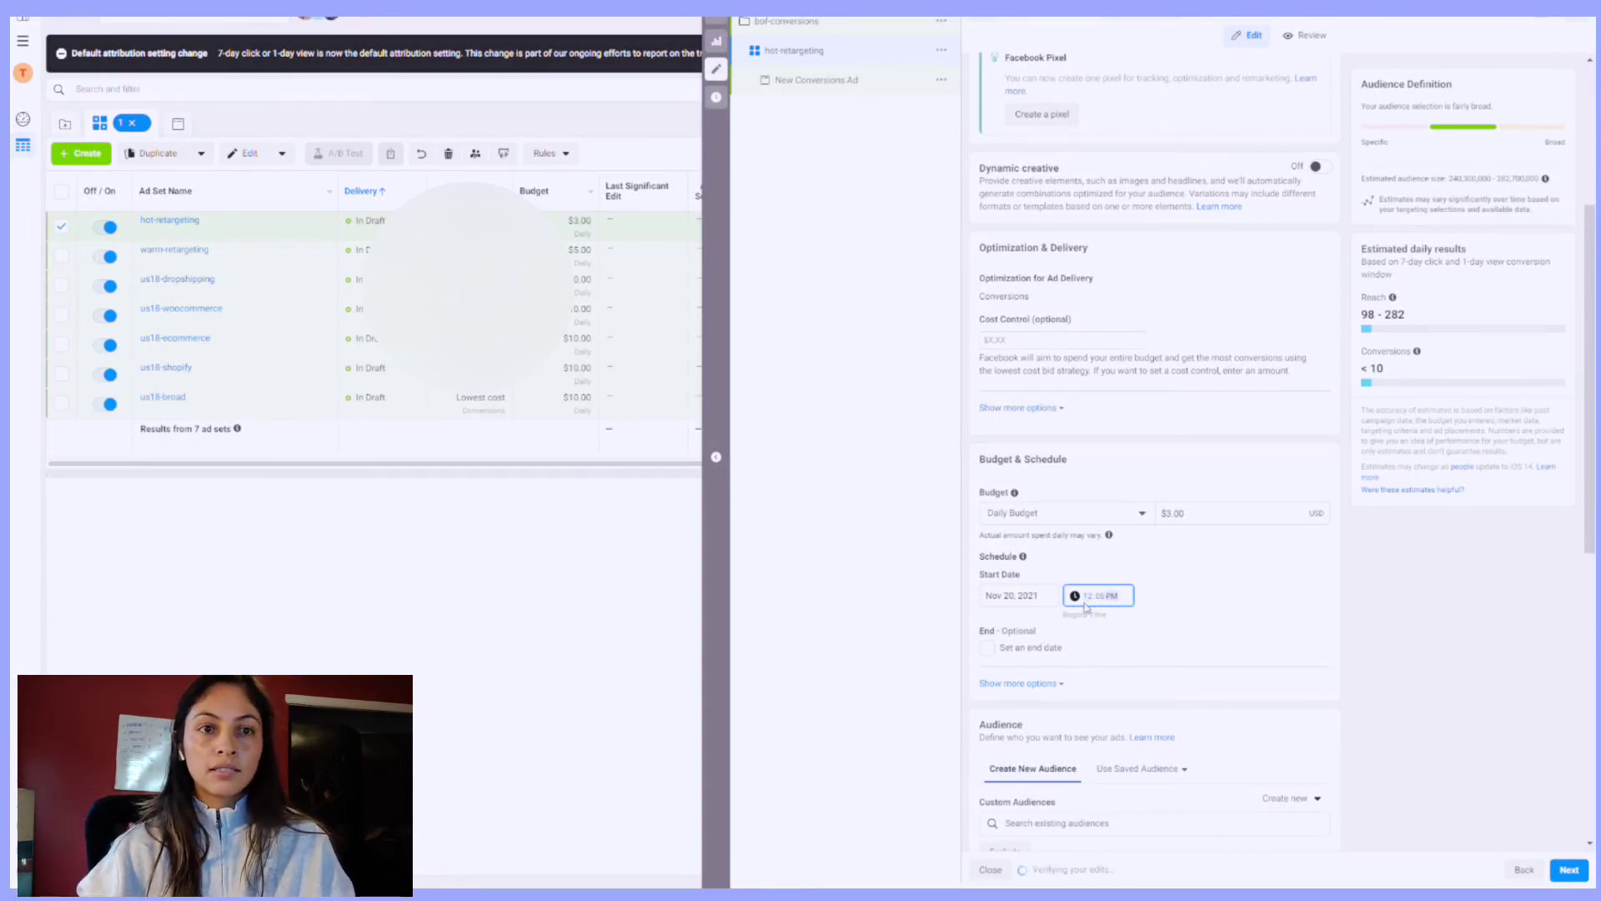
pyautogui.write('a')
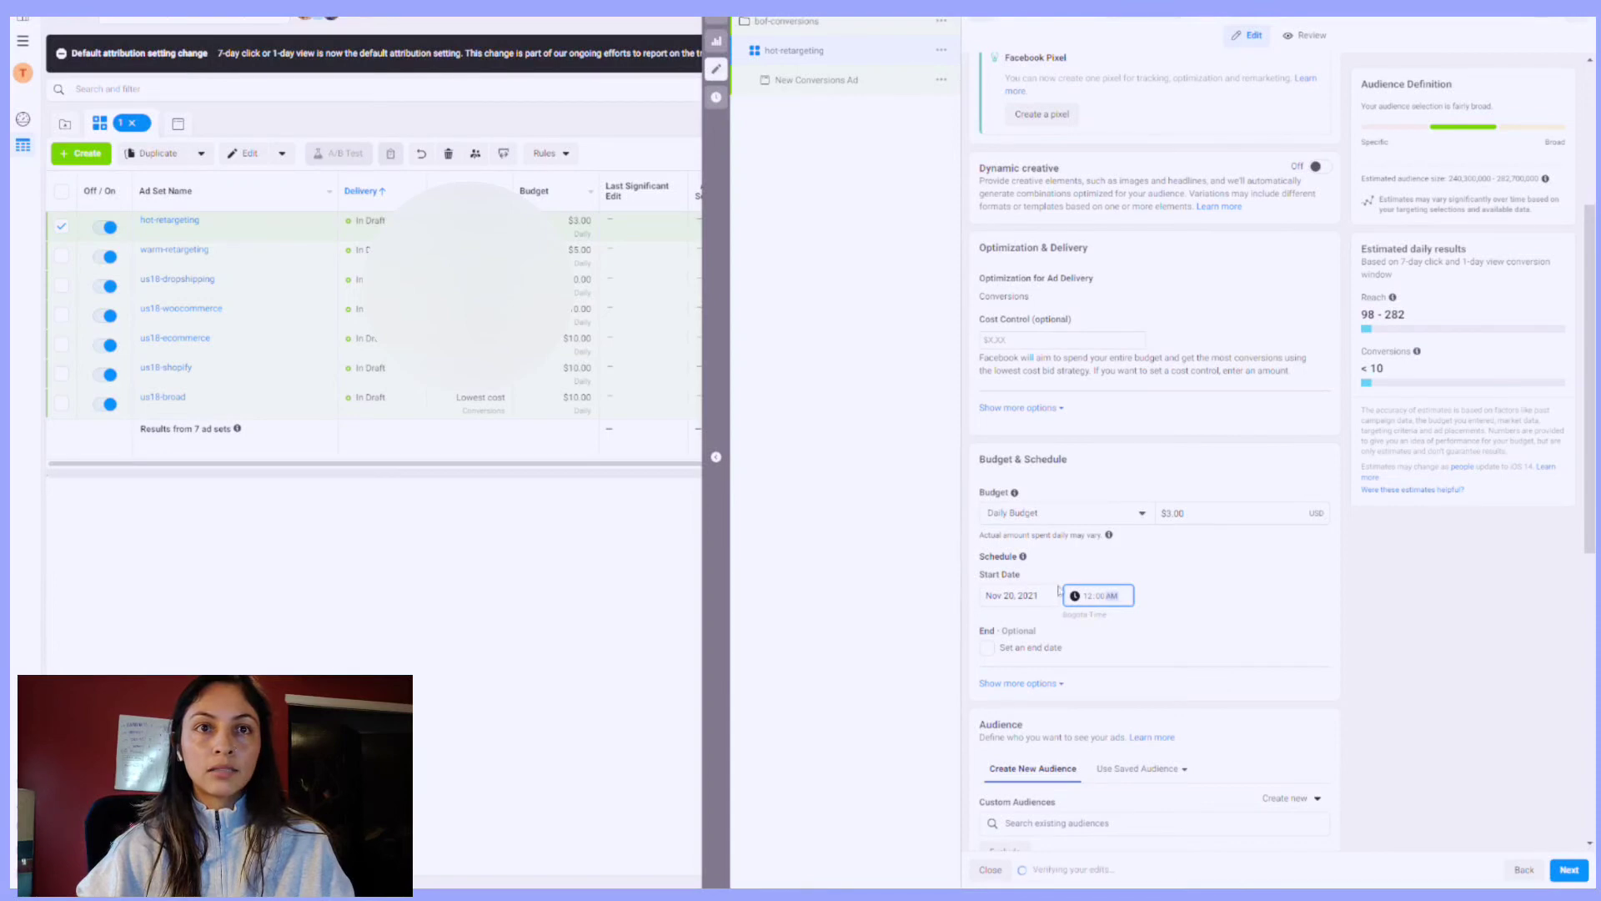
pyautogui.click(1219, 615)
# Step: Set the audience's location targeting to People living in this location and check the existing custom audiences
pyautogui.scroll(-5, 1217, 601)
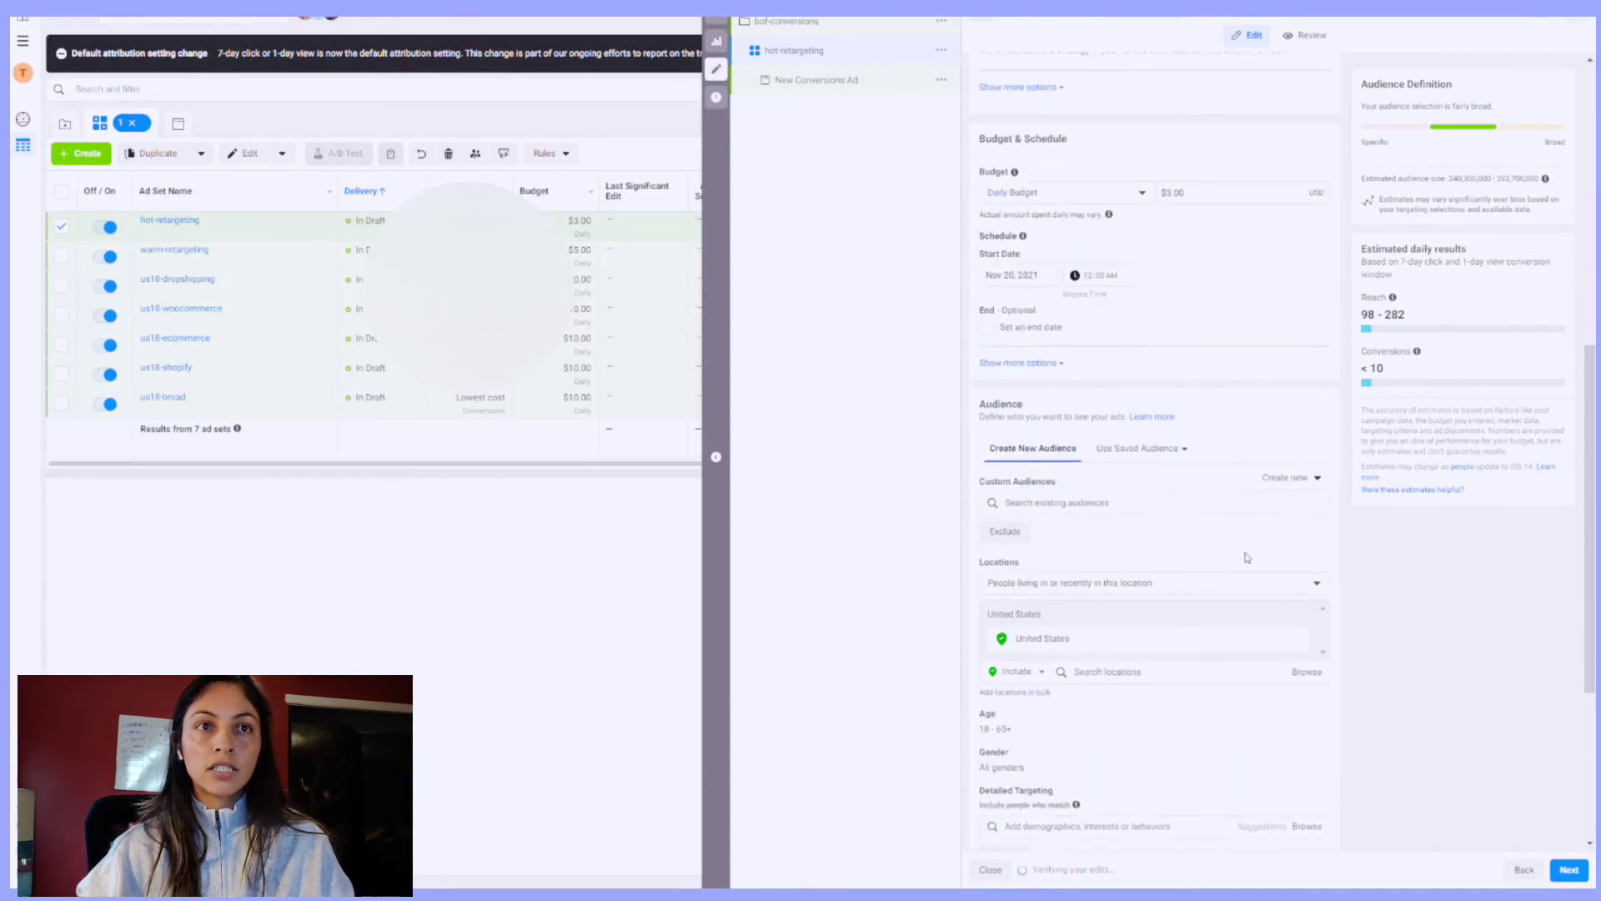
pyautogui.click(1264, 422)
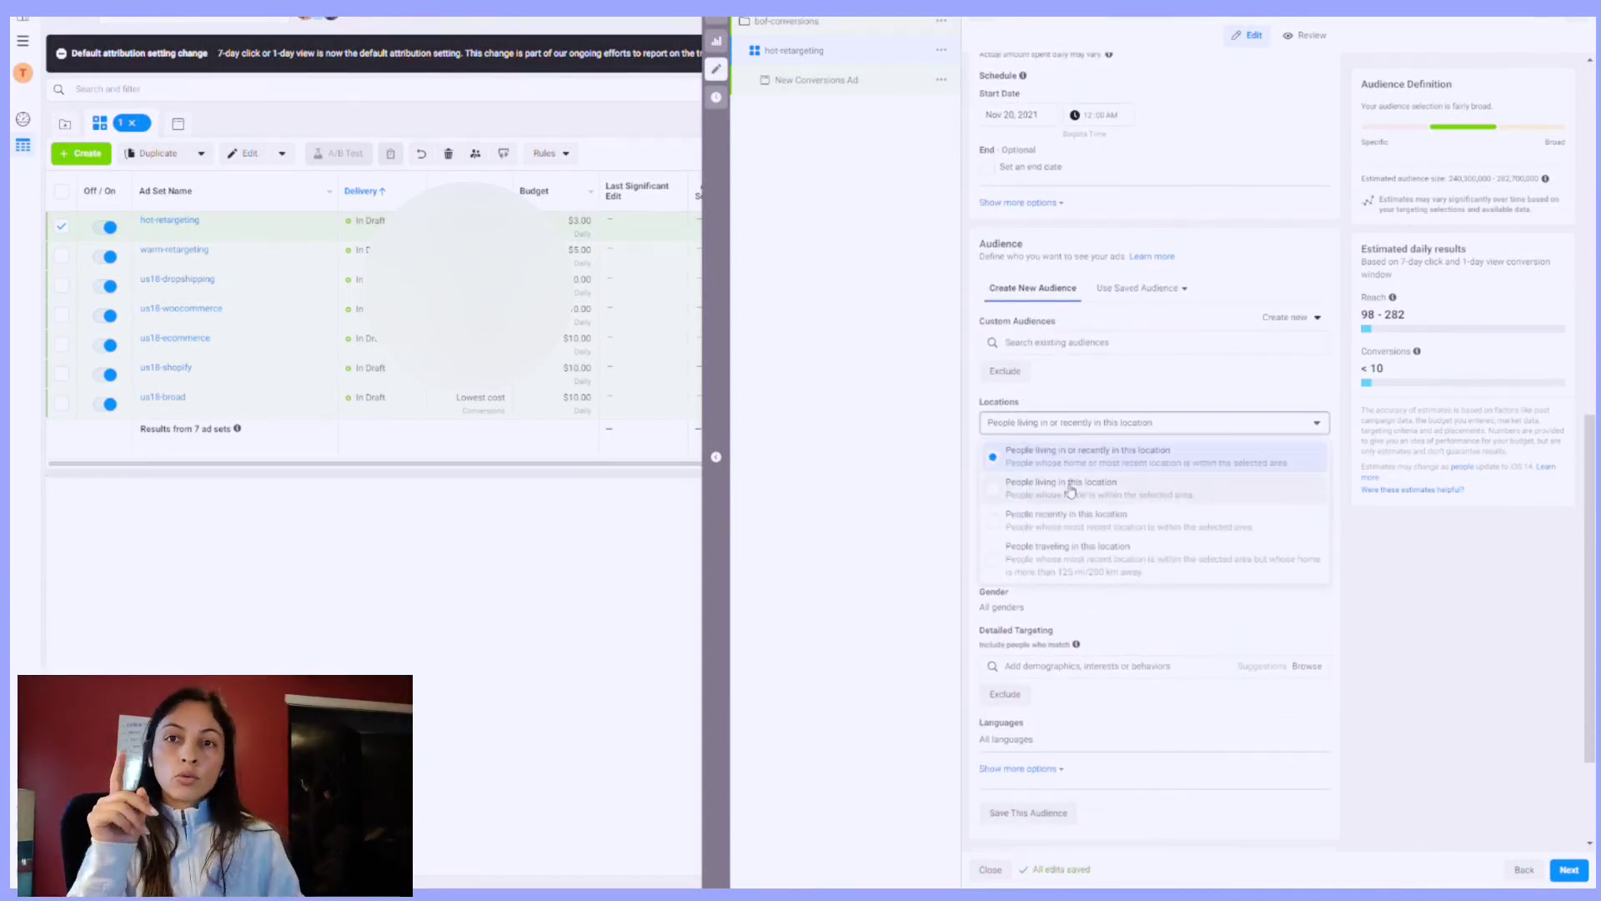
pyautogui.click(1084, 481)
pyautogui.click(1075, 343)
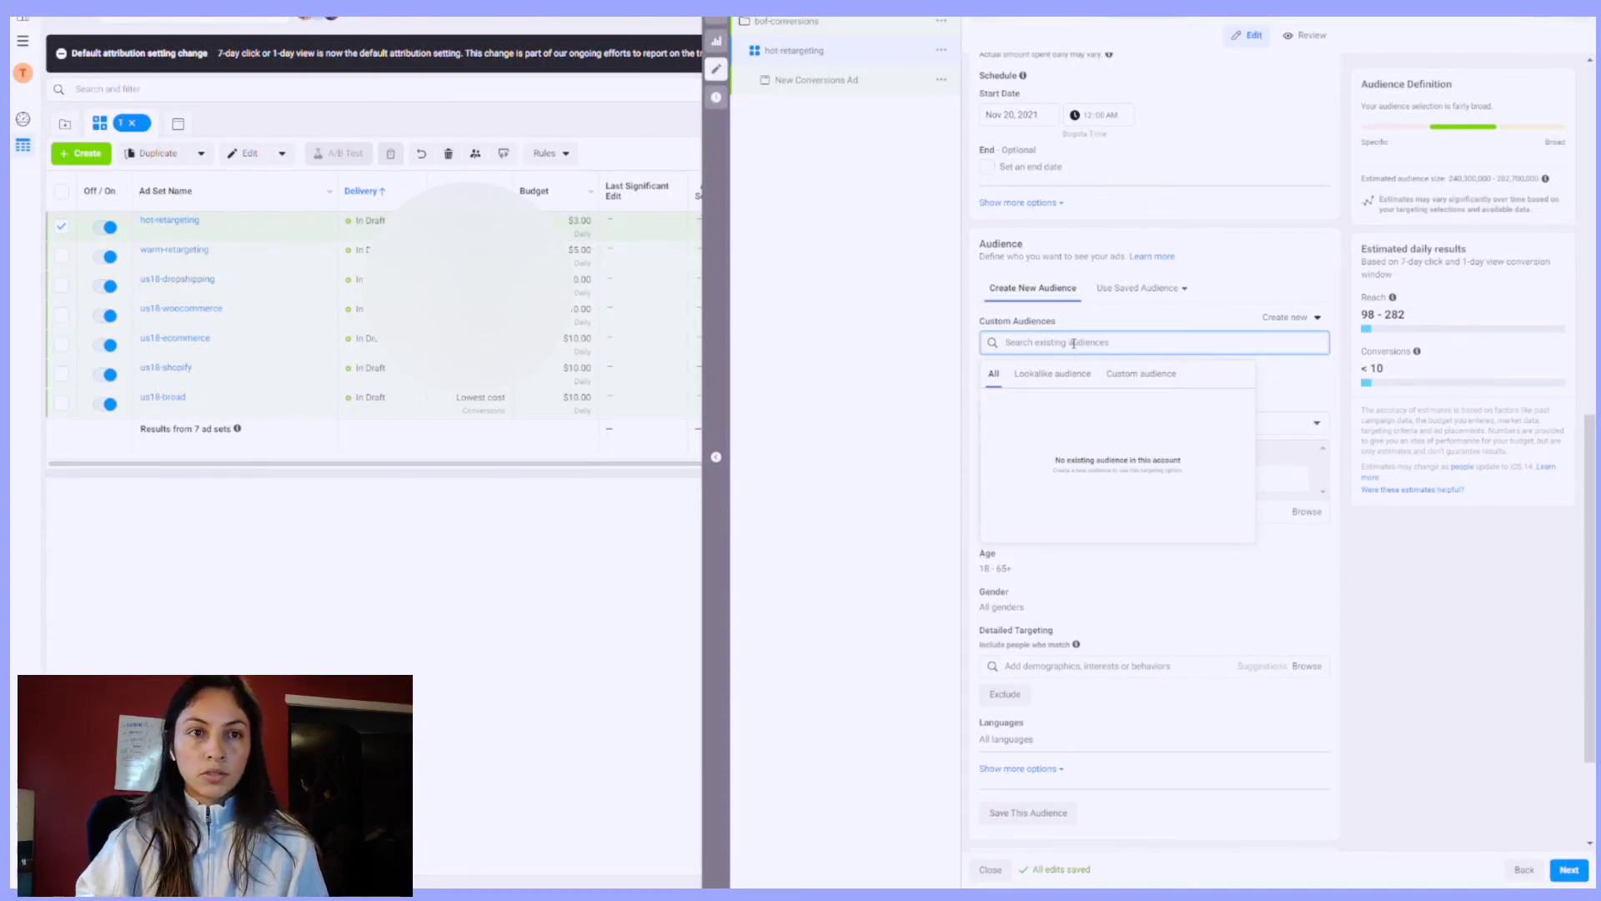
pyautogui.click(1388, 657)
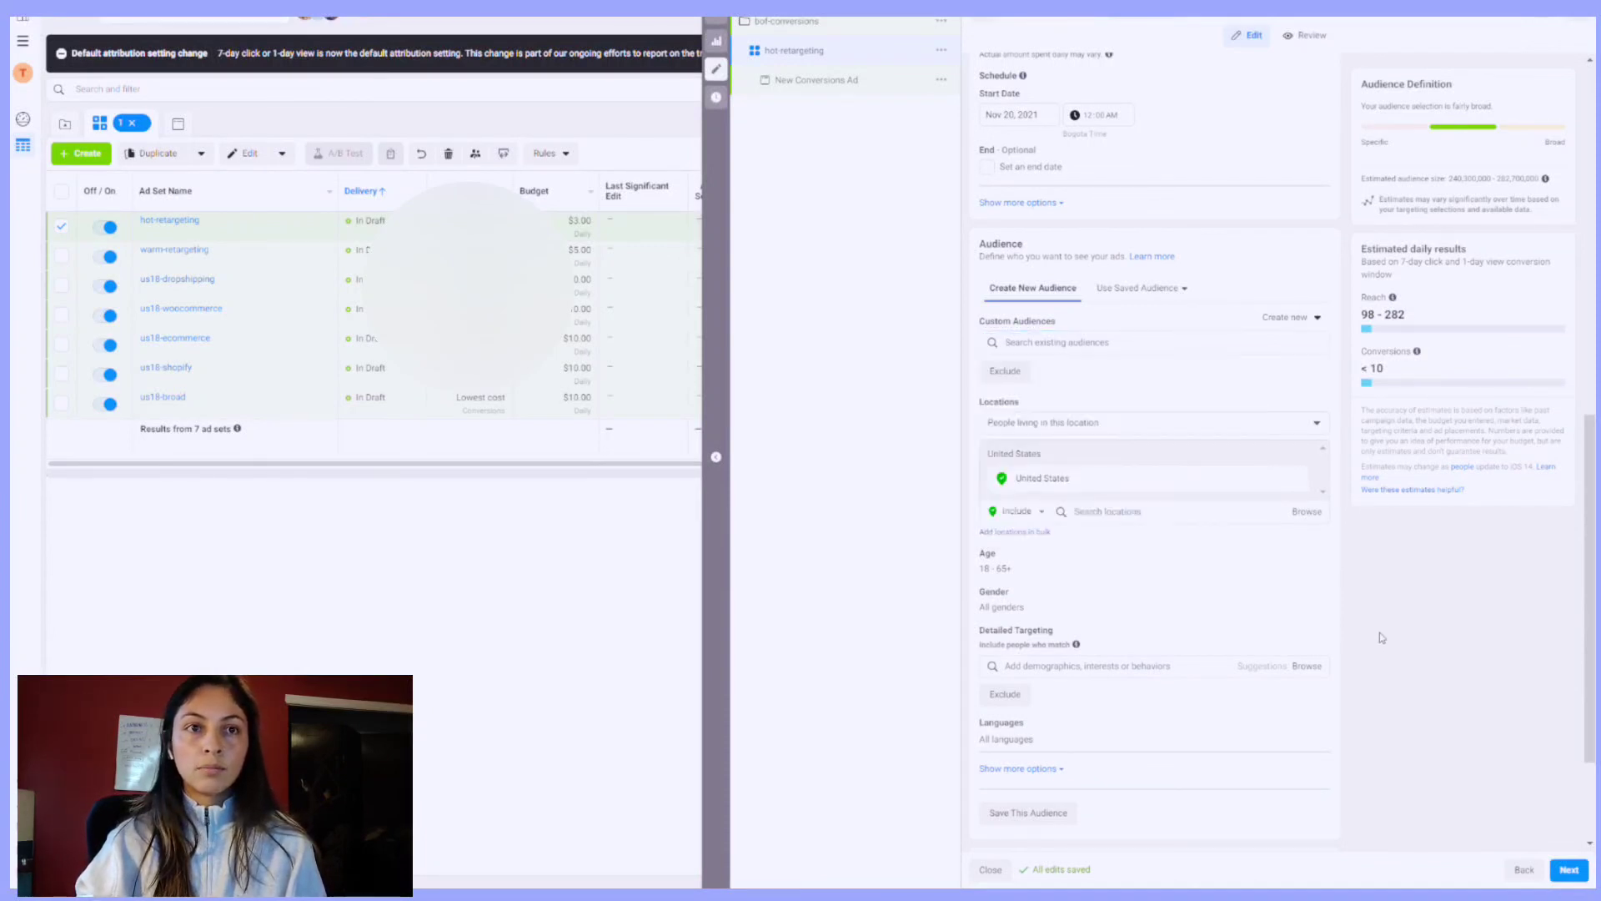
# Step: Switch the ad set to Manual Placements and exclude the Audience Network and Messenger platforms
pyautogui.scroll(-2, 1255, 465)
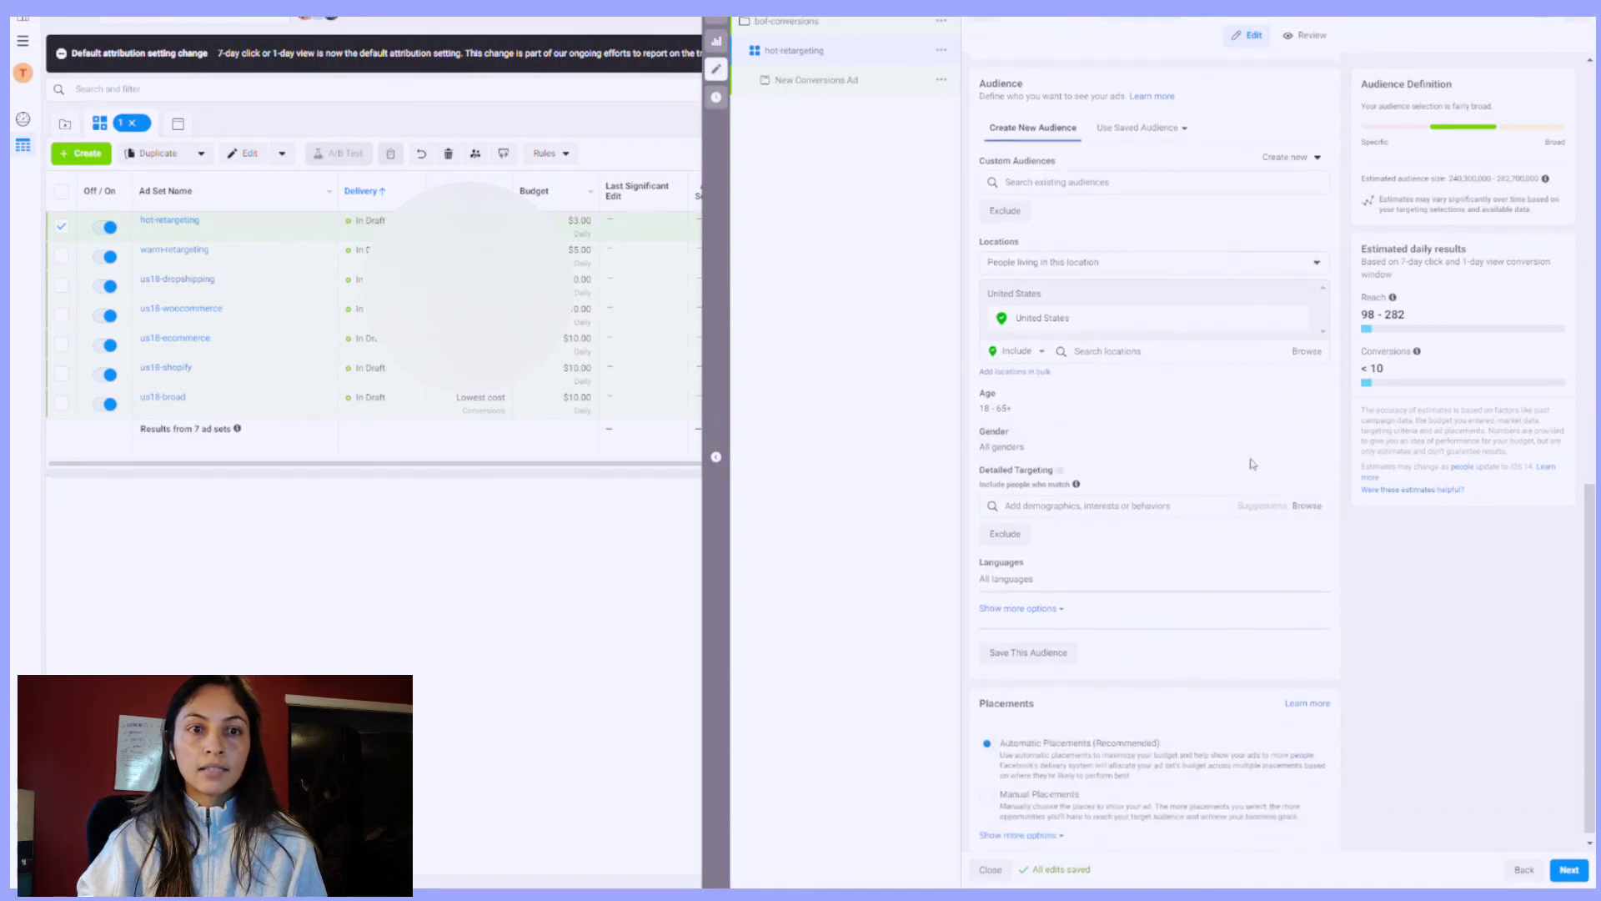
pyautogui.scroll(-1, 1187, 544)
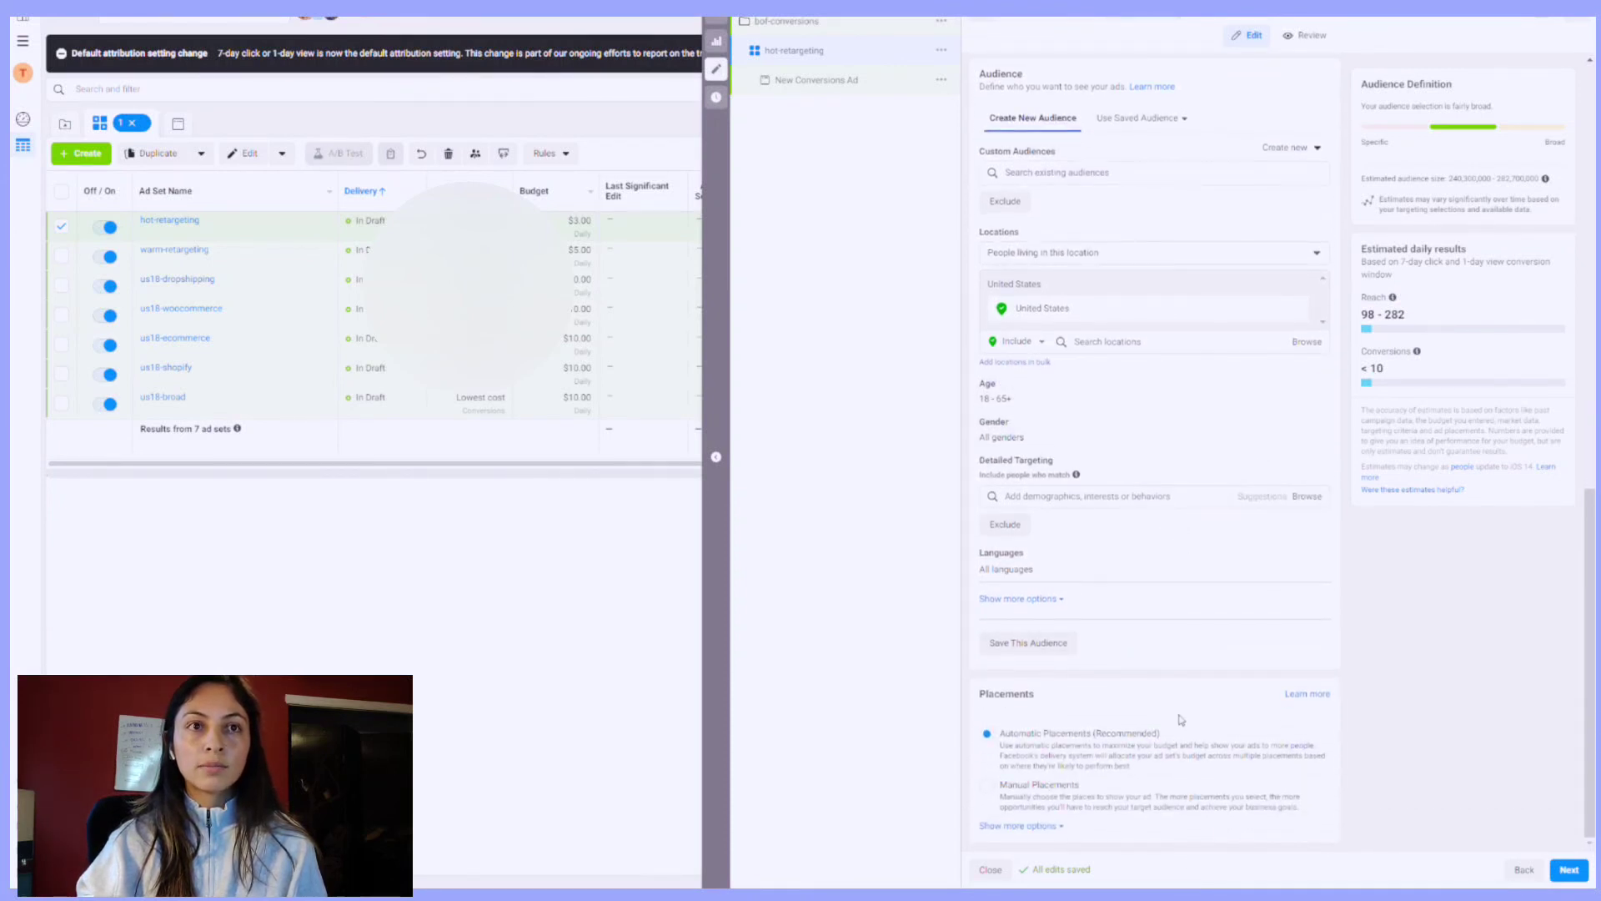
pyautogui.click(1013, 825)
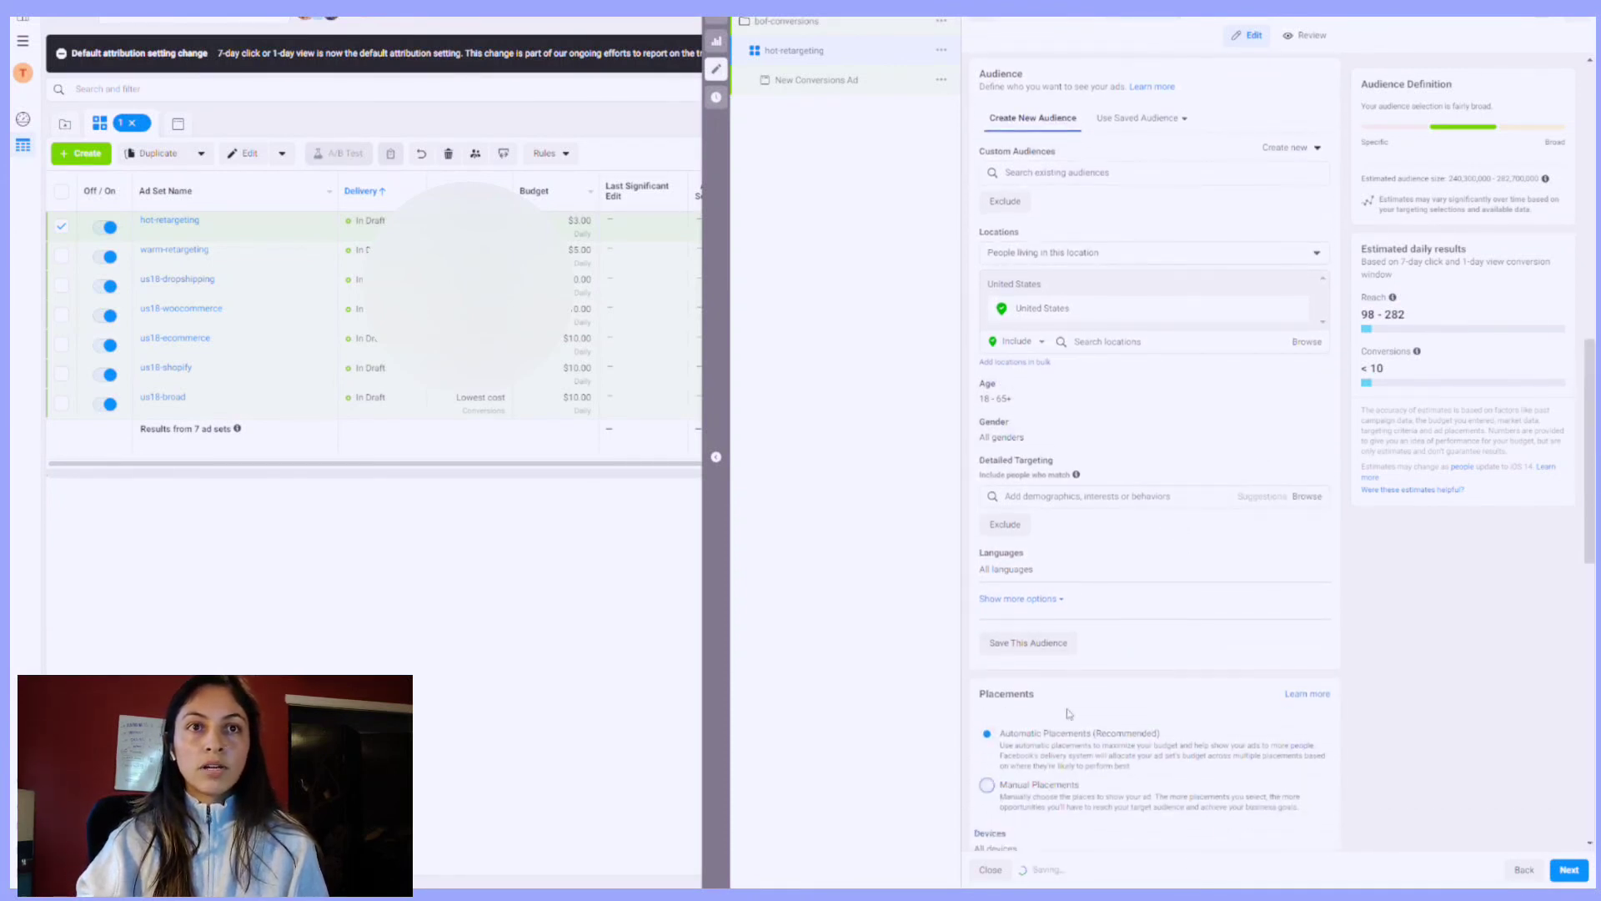
pyautogui.click(988, 784)
pyautogui.scroll(-7, 988, 784)
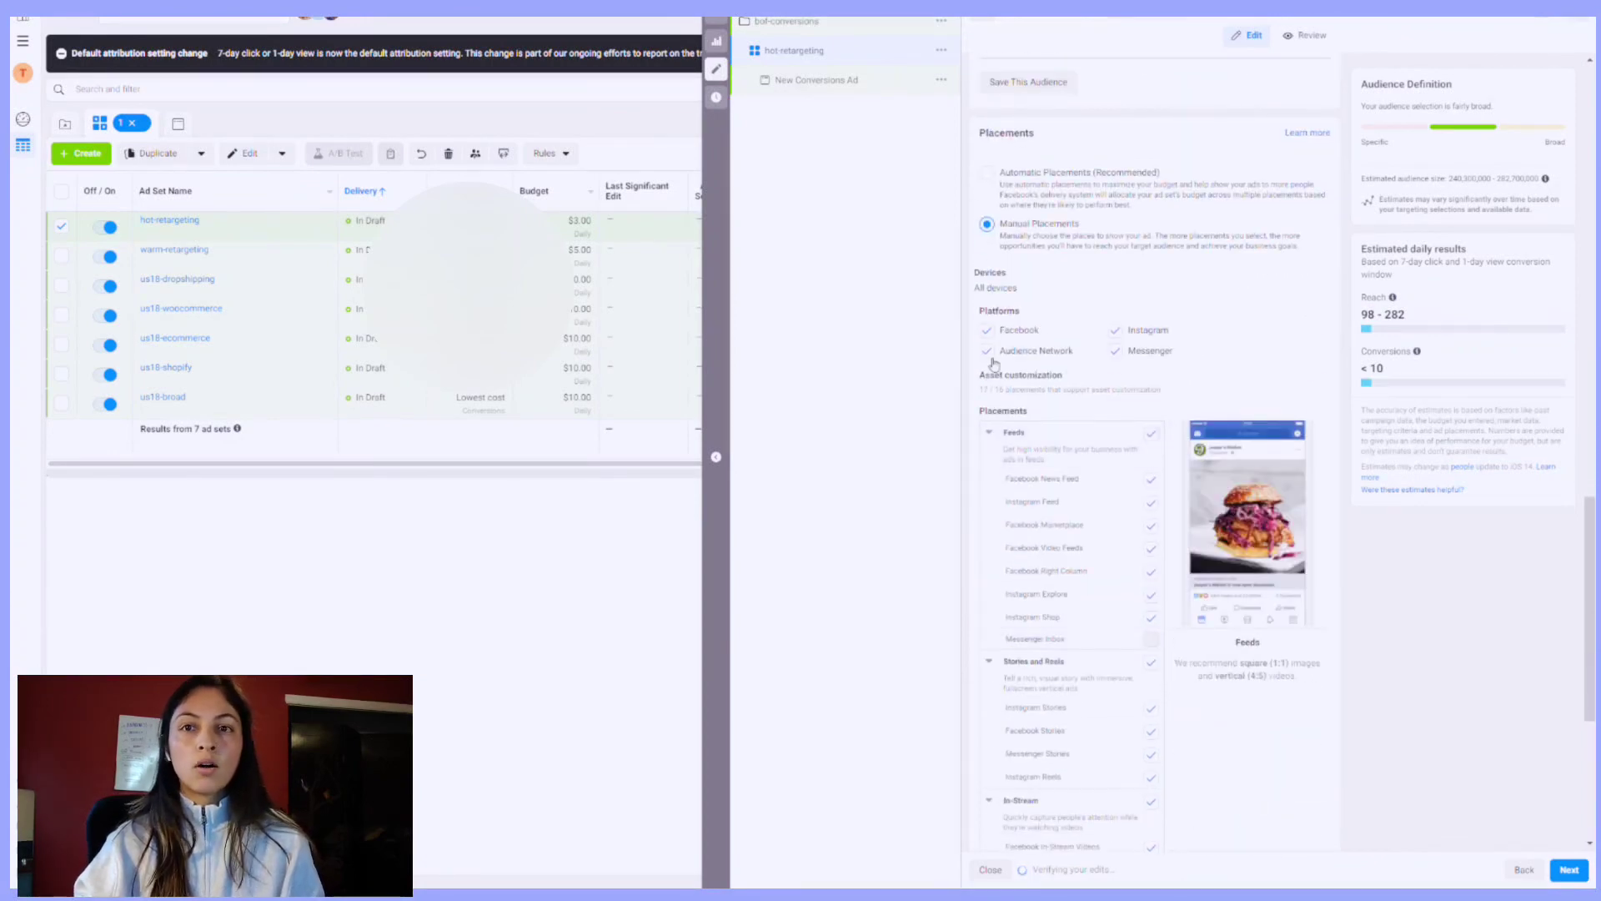
pyautogui.click(988, 352)
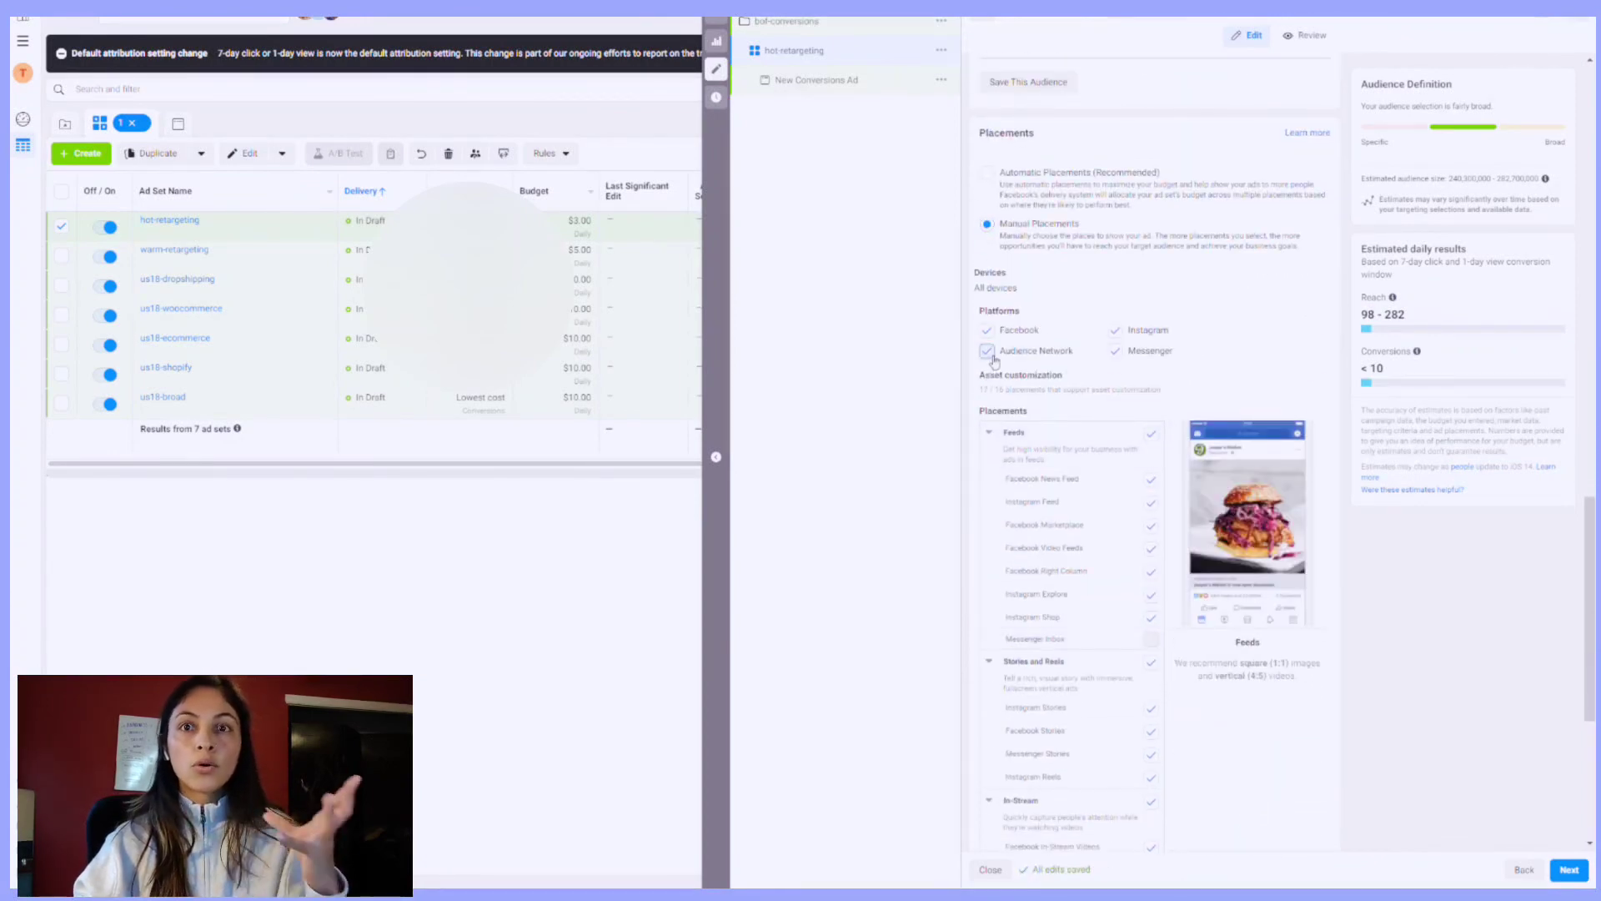
pyautogui.click(1115, 351)
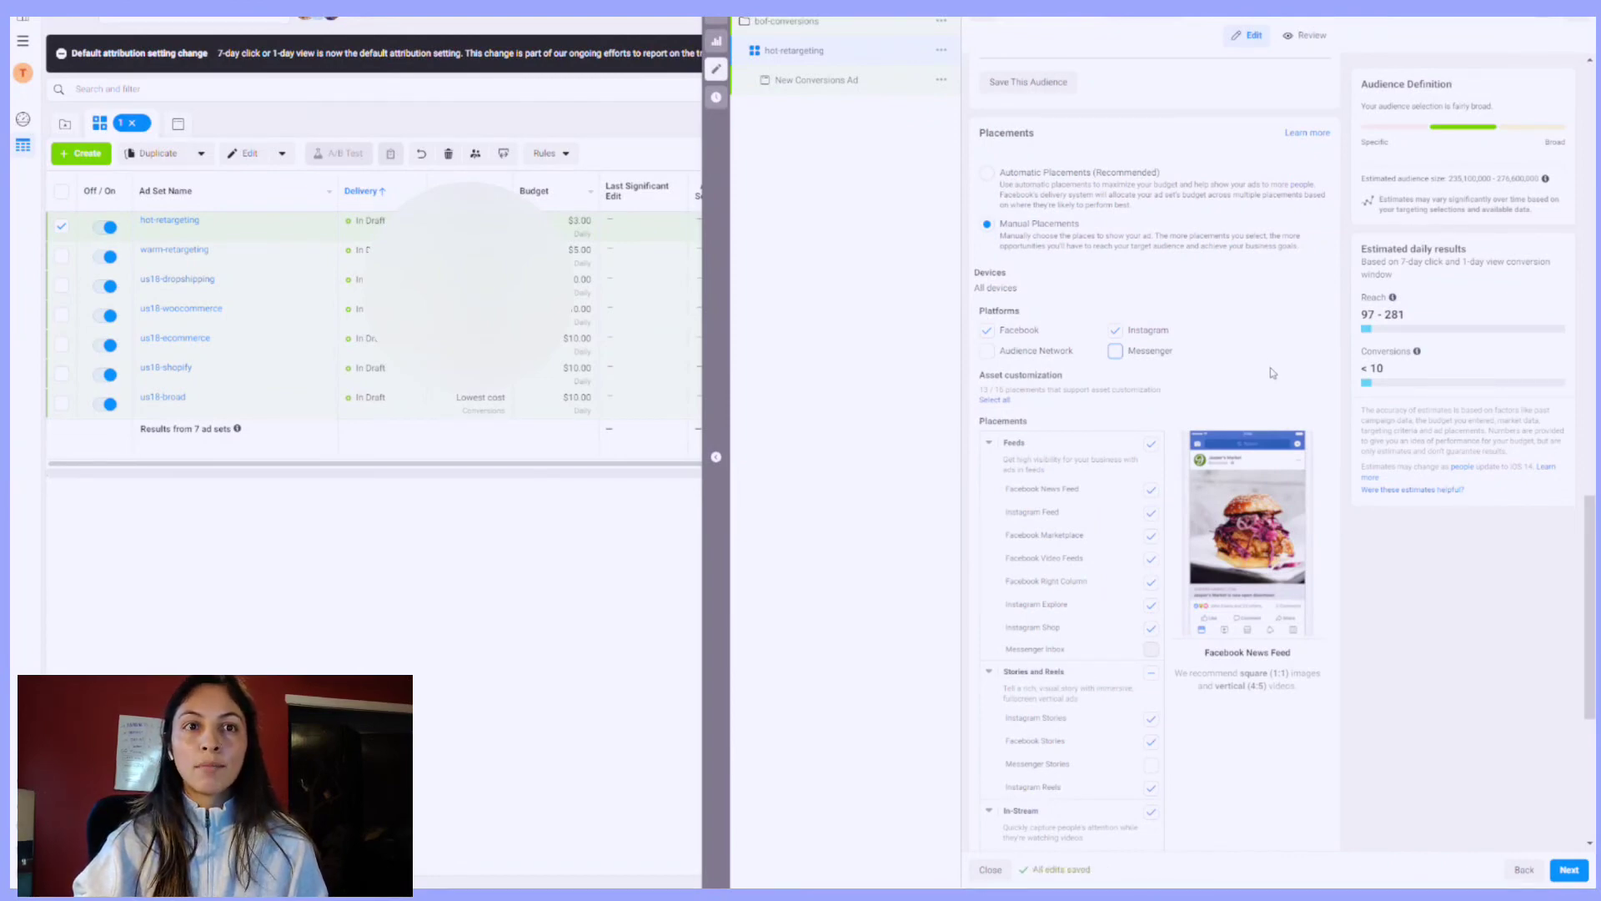
# Step: Restrict the Feeds placements to Facebook News Feed and Instagram Feed
pyautogui.click(1154, 446)
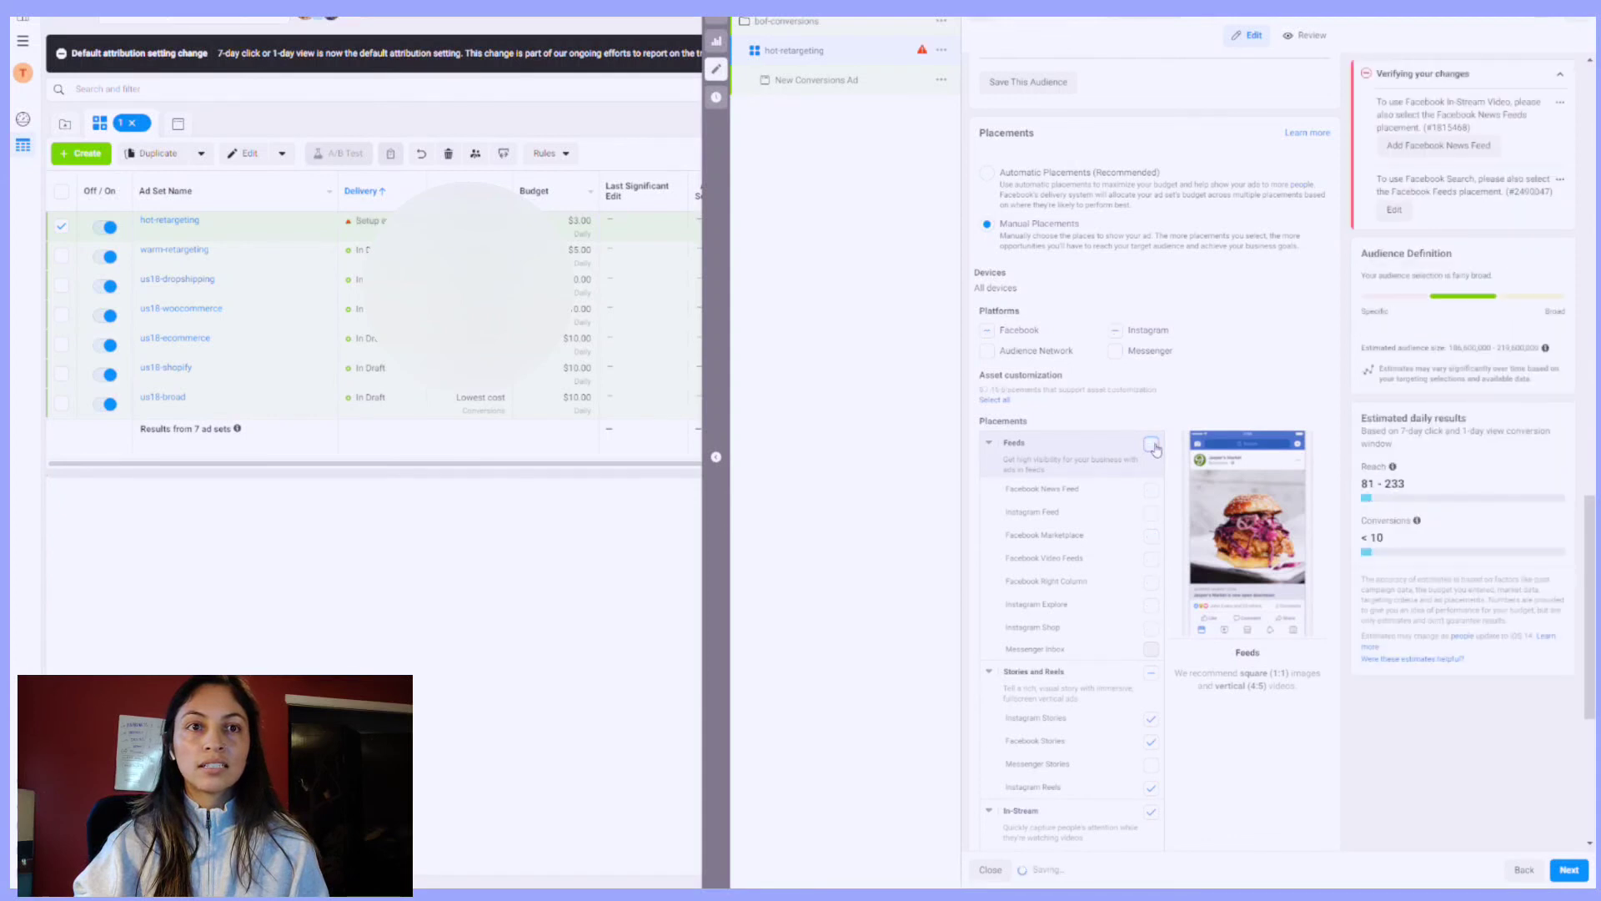
pyautogui.click(1151, 490)
pyautogui.click(1153, 515)
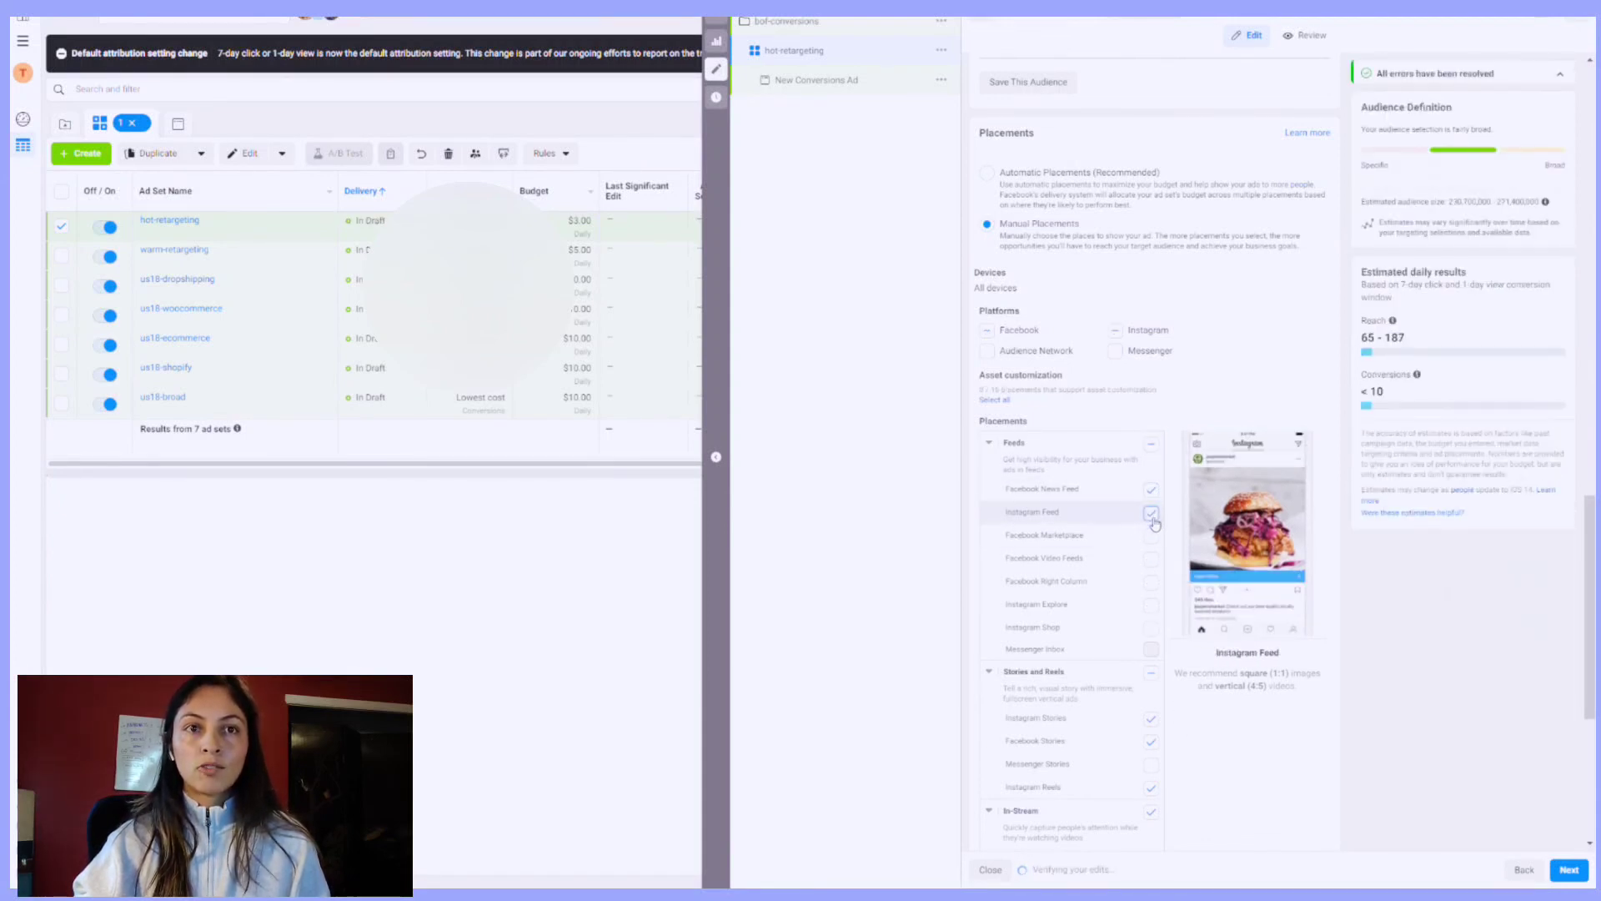
# Step: Restrict the Stories and Reels placements to Instagram Stories and Facebook Stories
pyautogui.scroll(-3, 1214, 711)
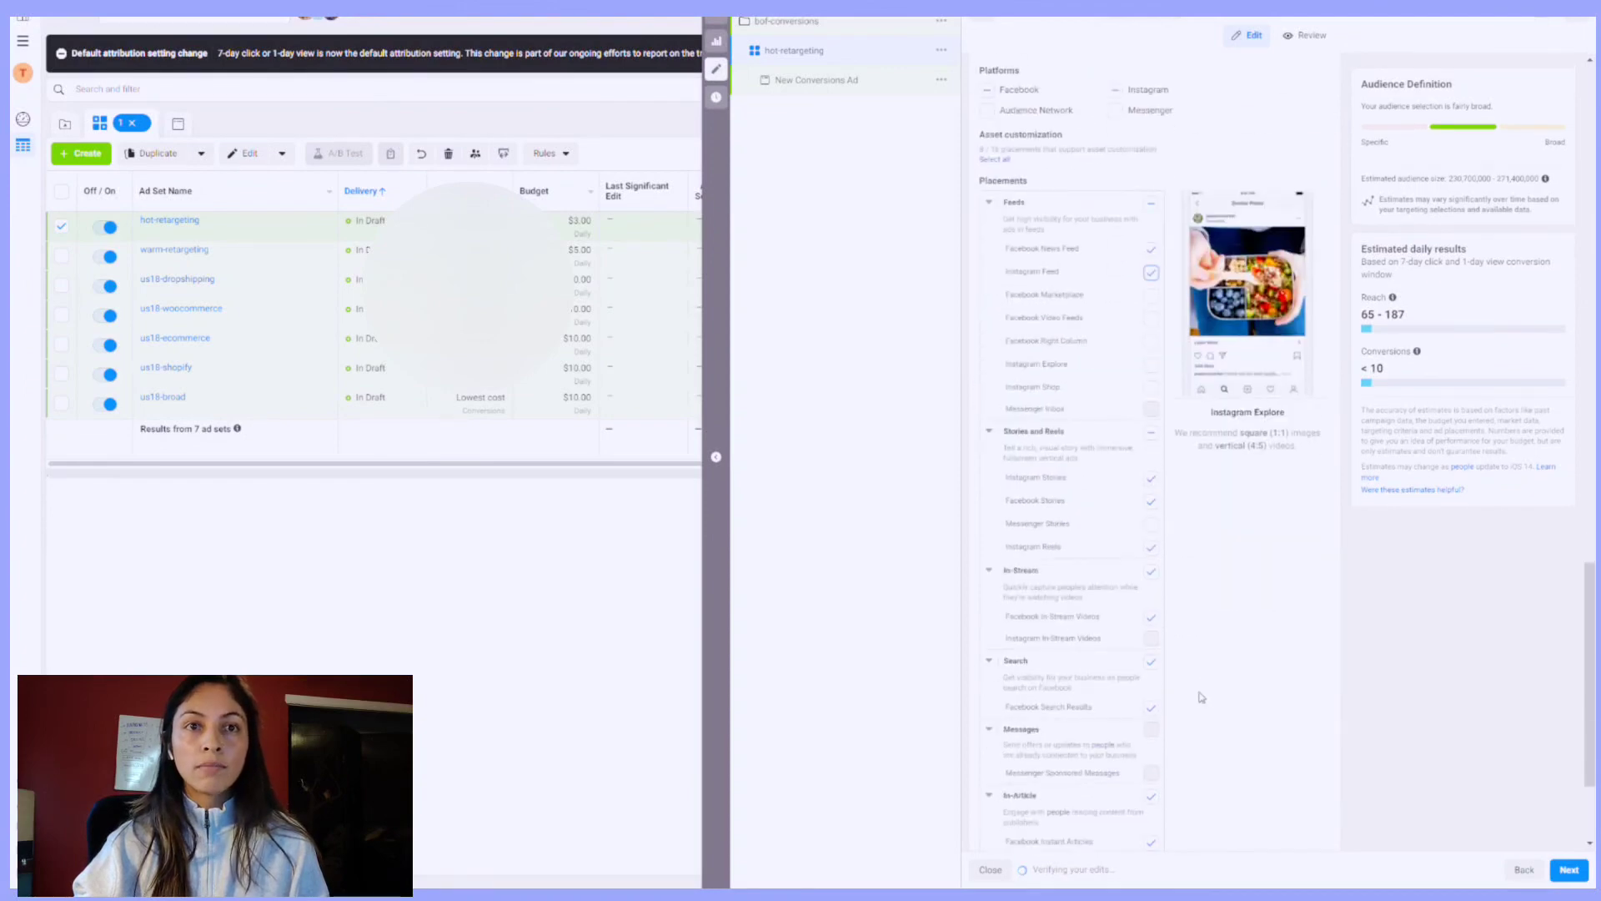
pyautogui.click(1152, 432)
pyautogui.click(1151, 478)
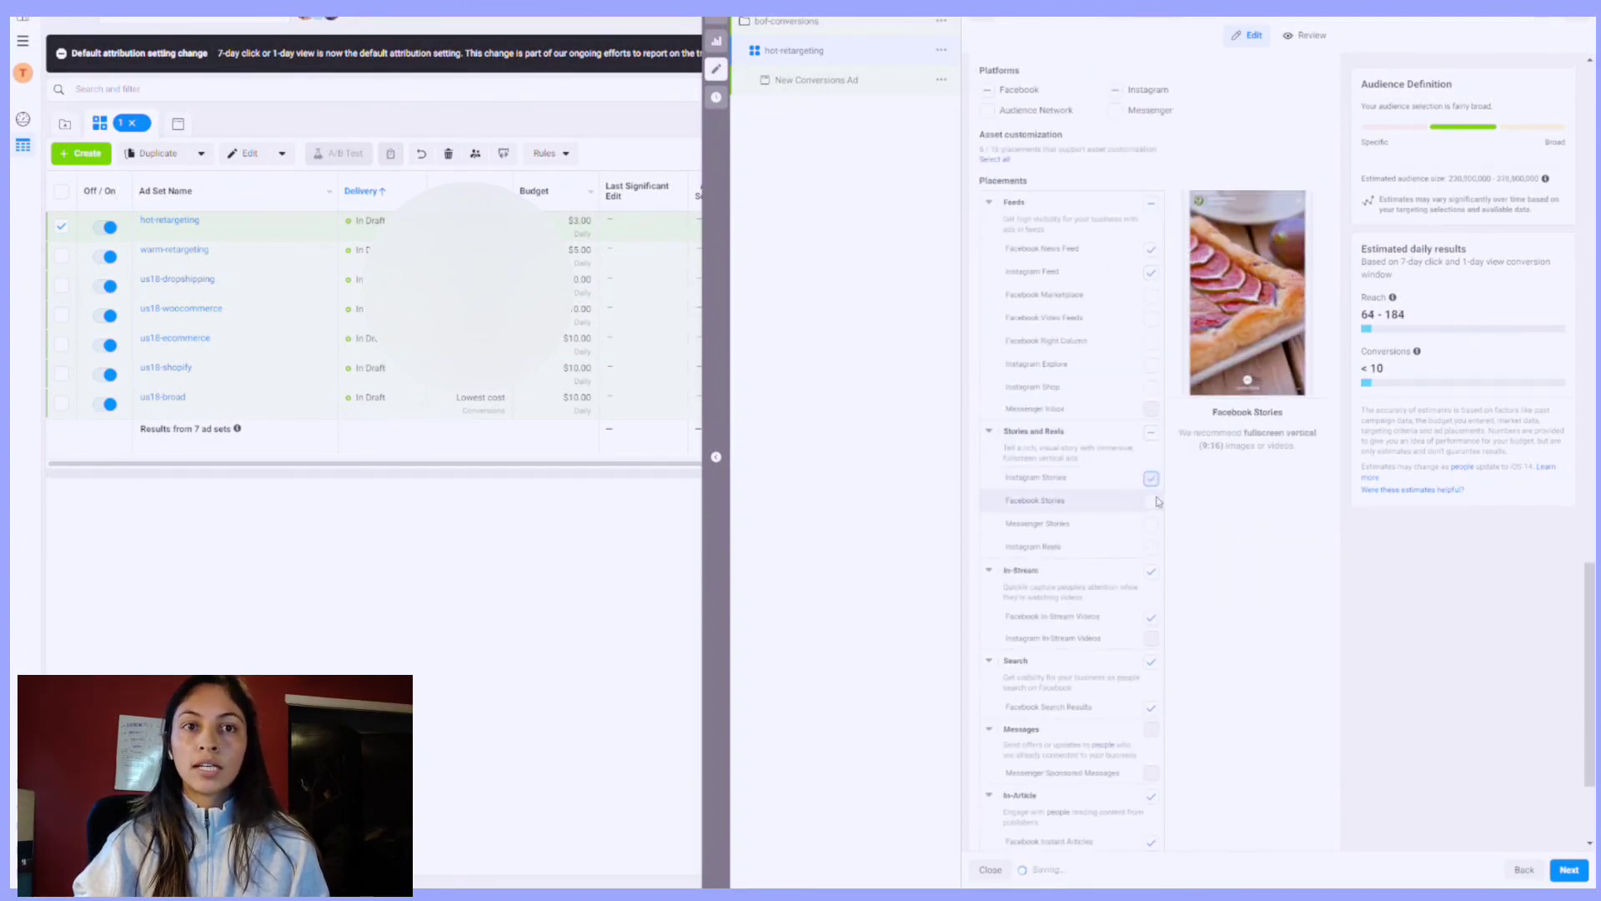
pyautogui.click(1151, 502)
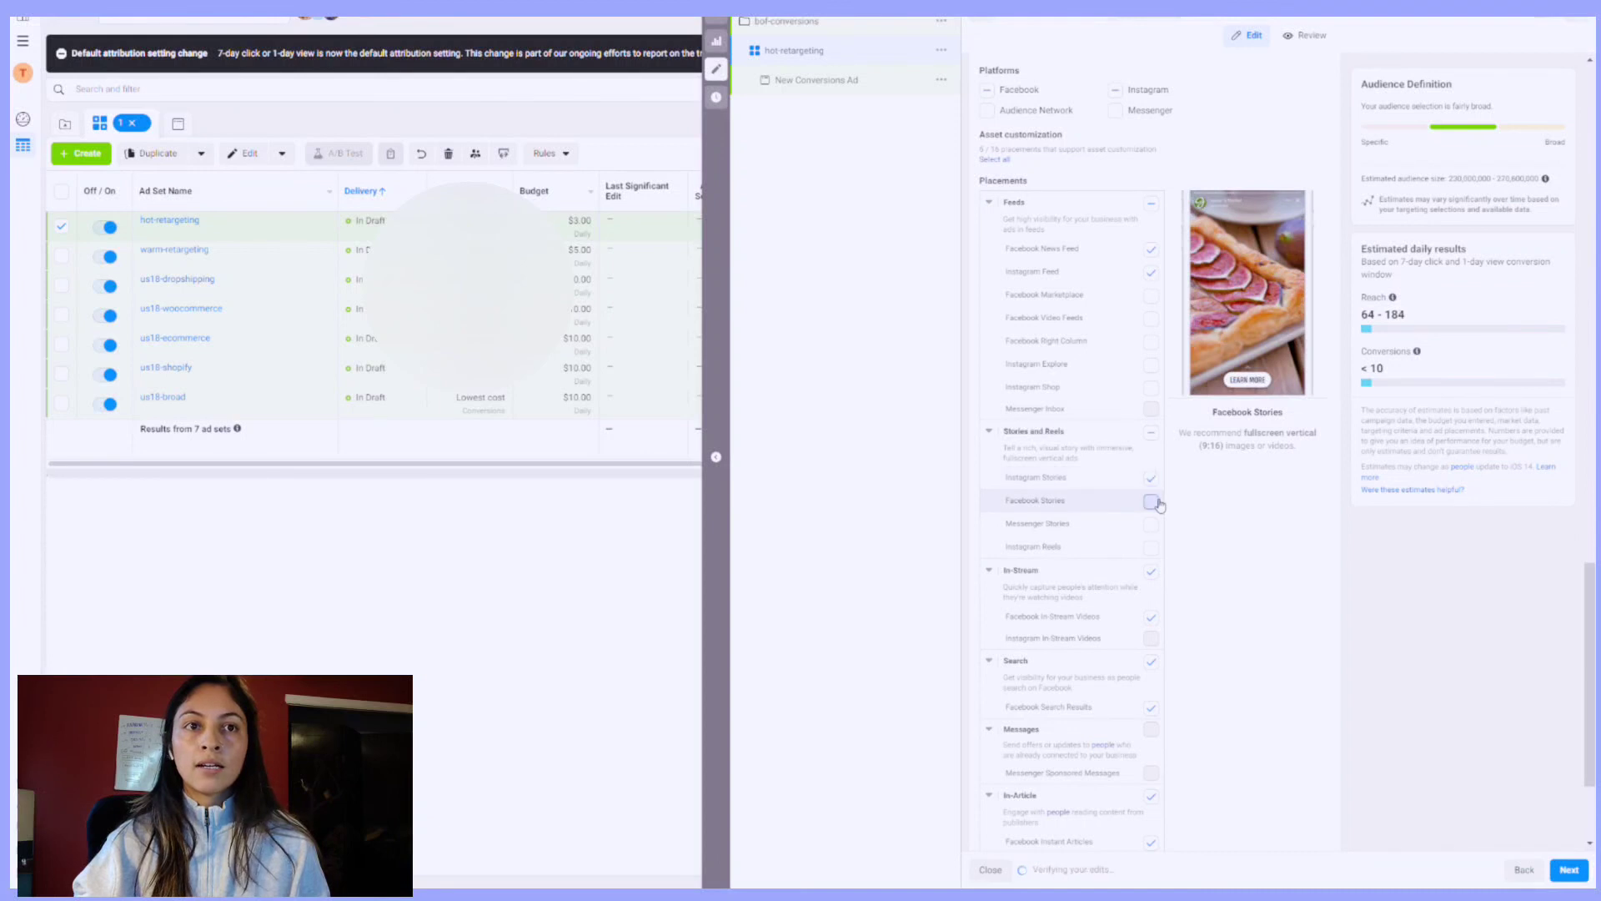
# Step: Exclude the In-Stream, Search and In-Article placements from the ad set
pyautogui.click(1151, 572)
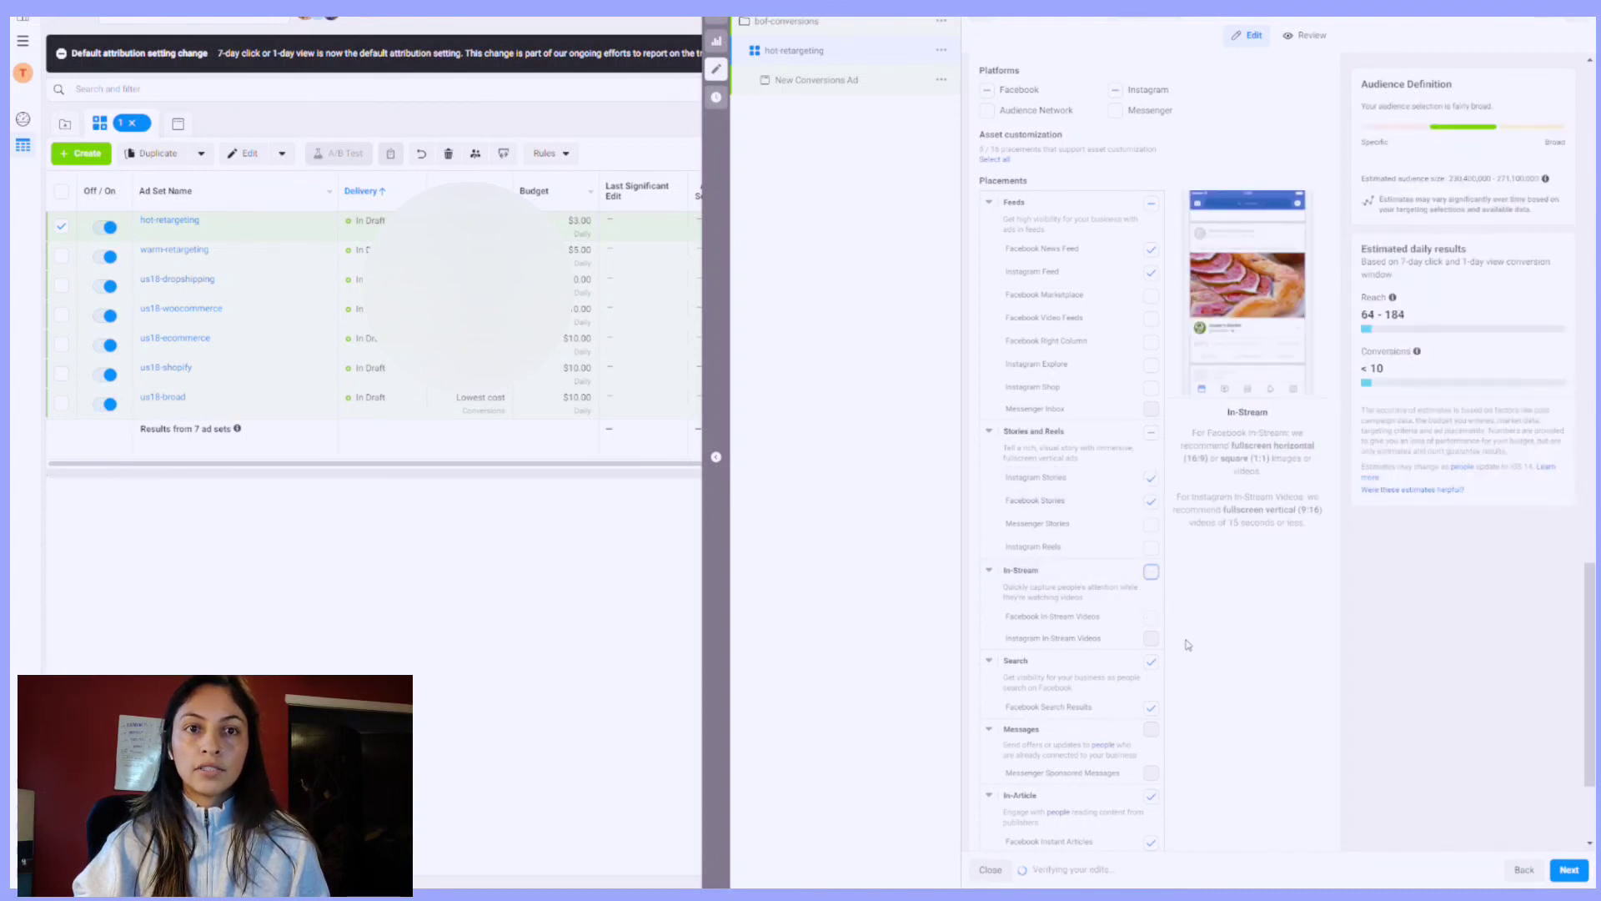
pyautogui.scroll(-2, 1189, 645)
pyautogui.click(1153, 504)
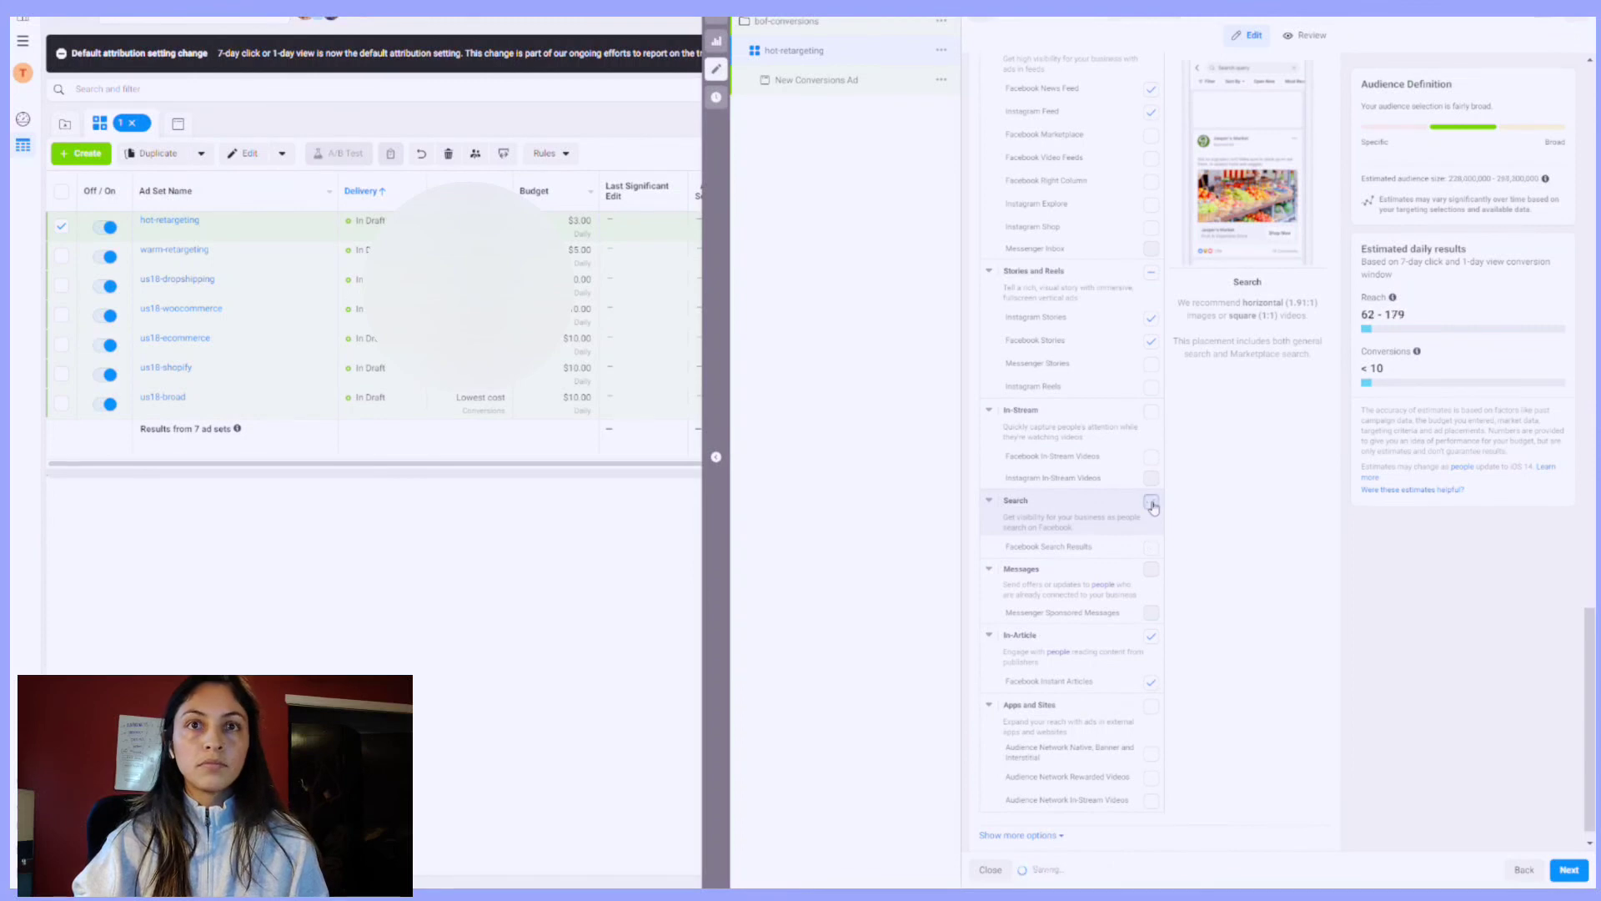
pyautogui.click(1152, 638)
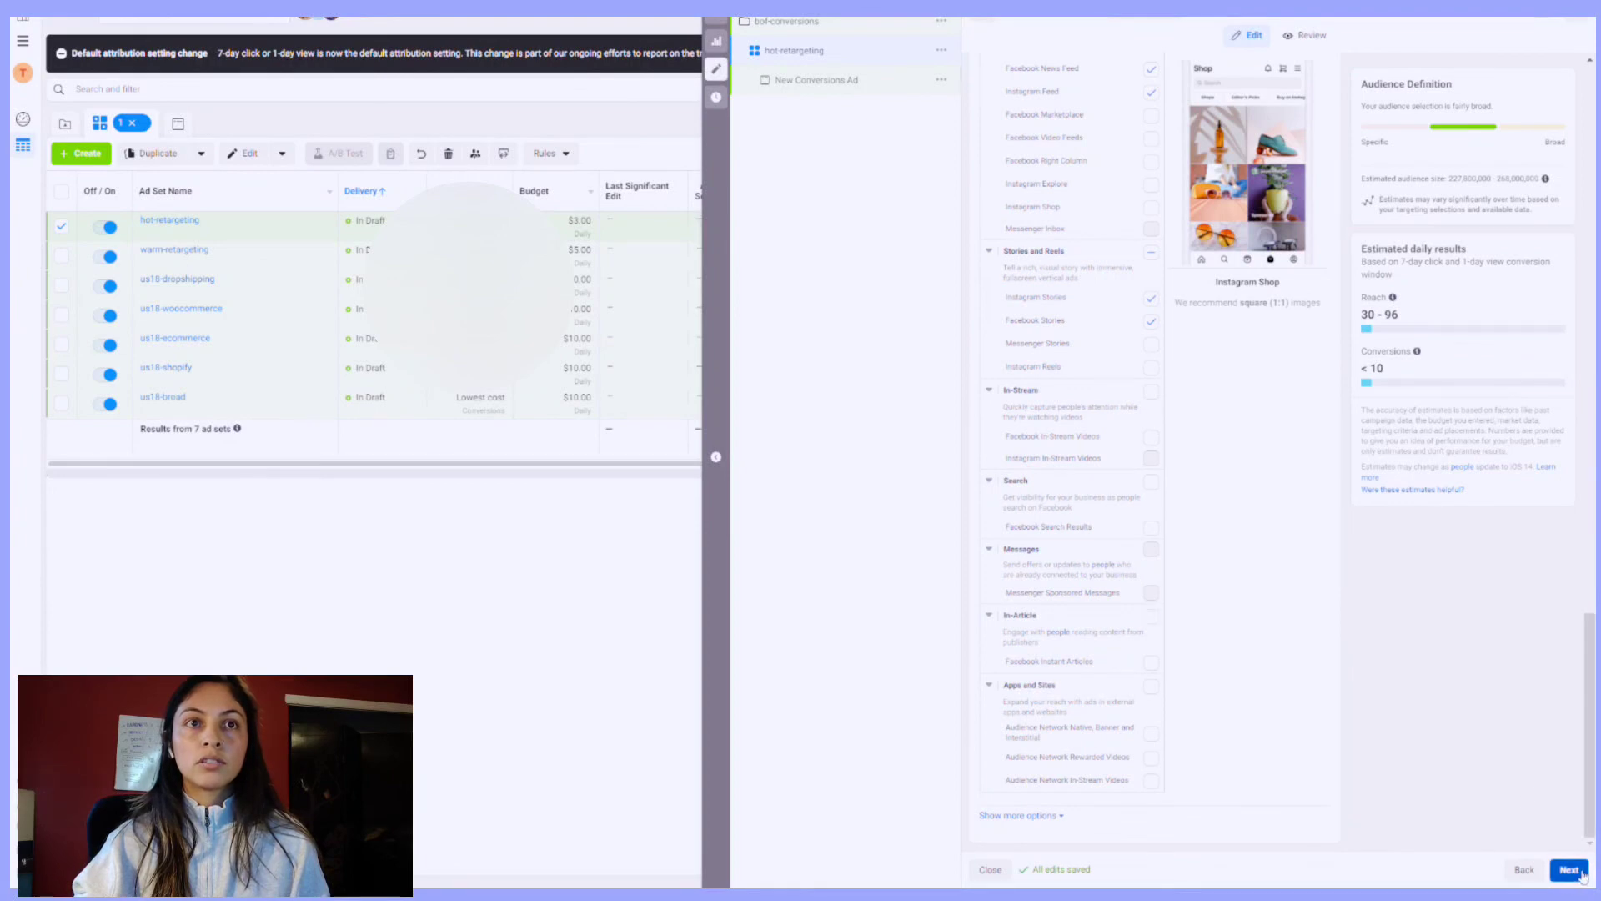
# Step: Proceed to the ad and assign the available Instagram account to its identity
pyautogui.click(1570, 870)
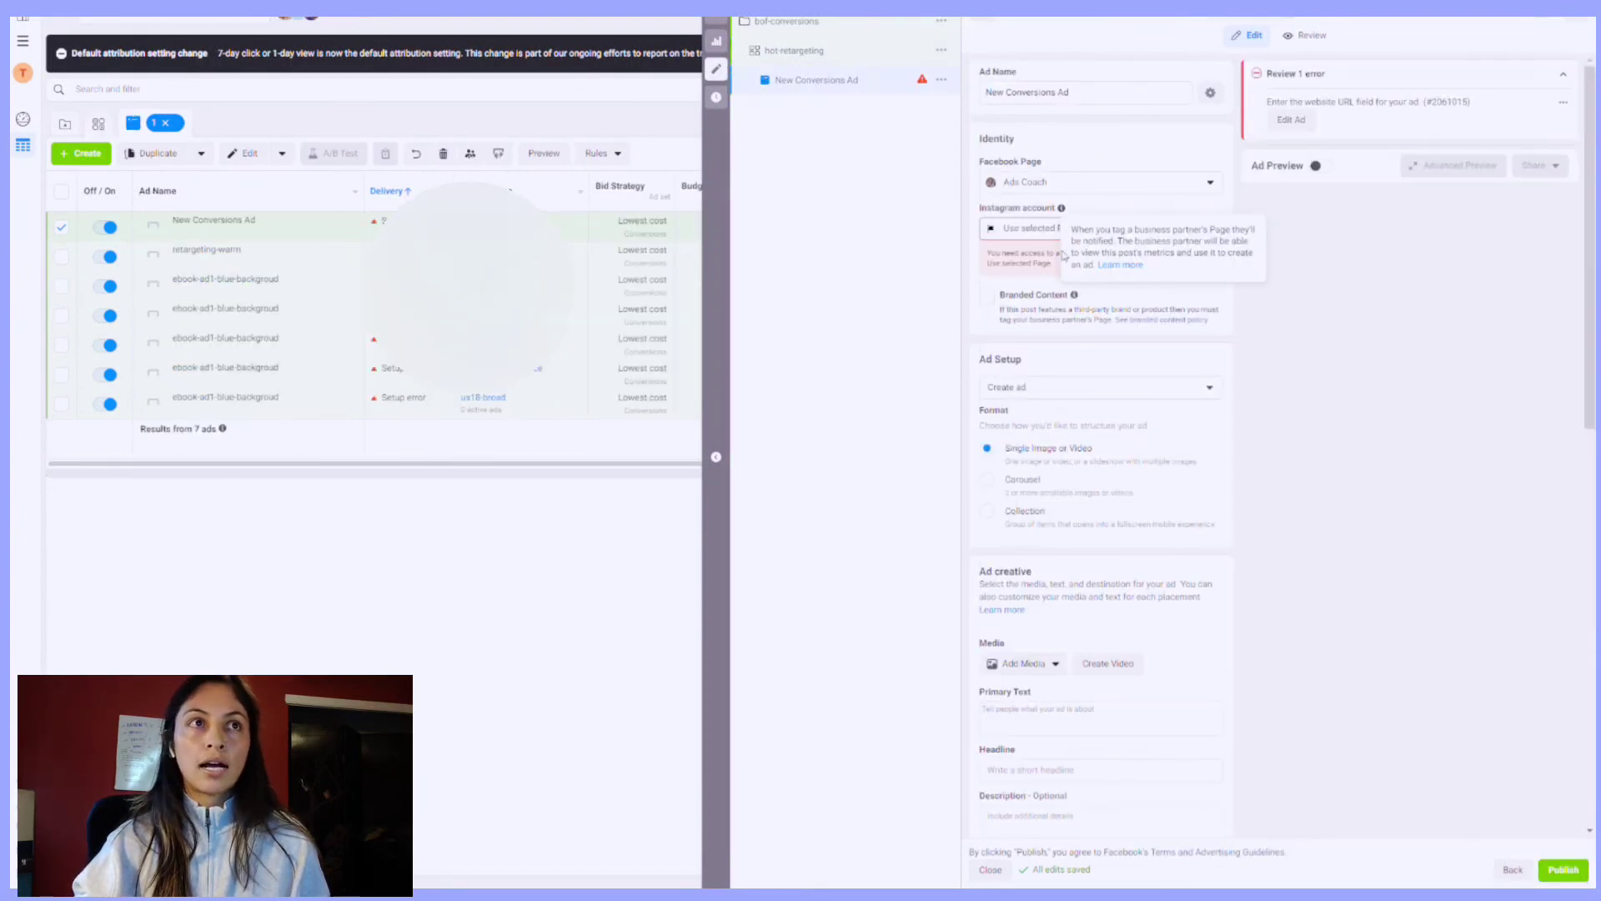
pyautogui.click(1049, 228)
pyautogui.click(1055, 289)
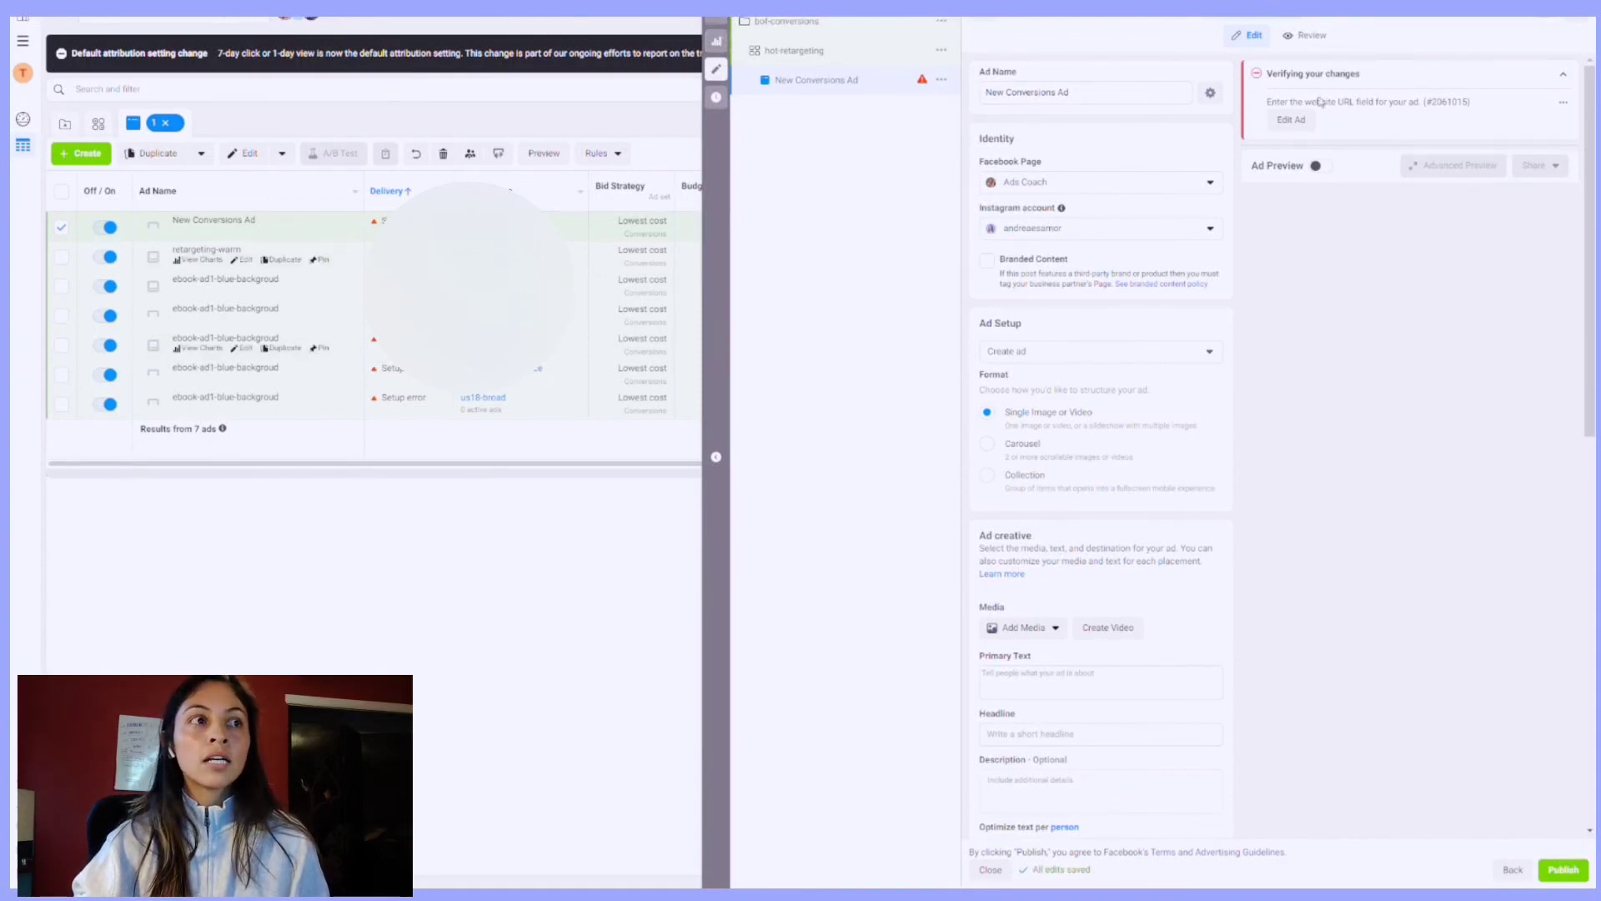
pyautogui.click(716, 22)
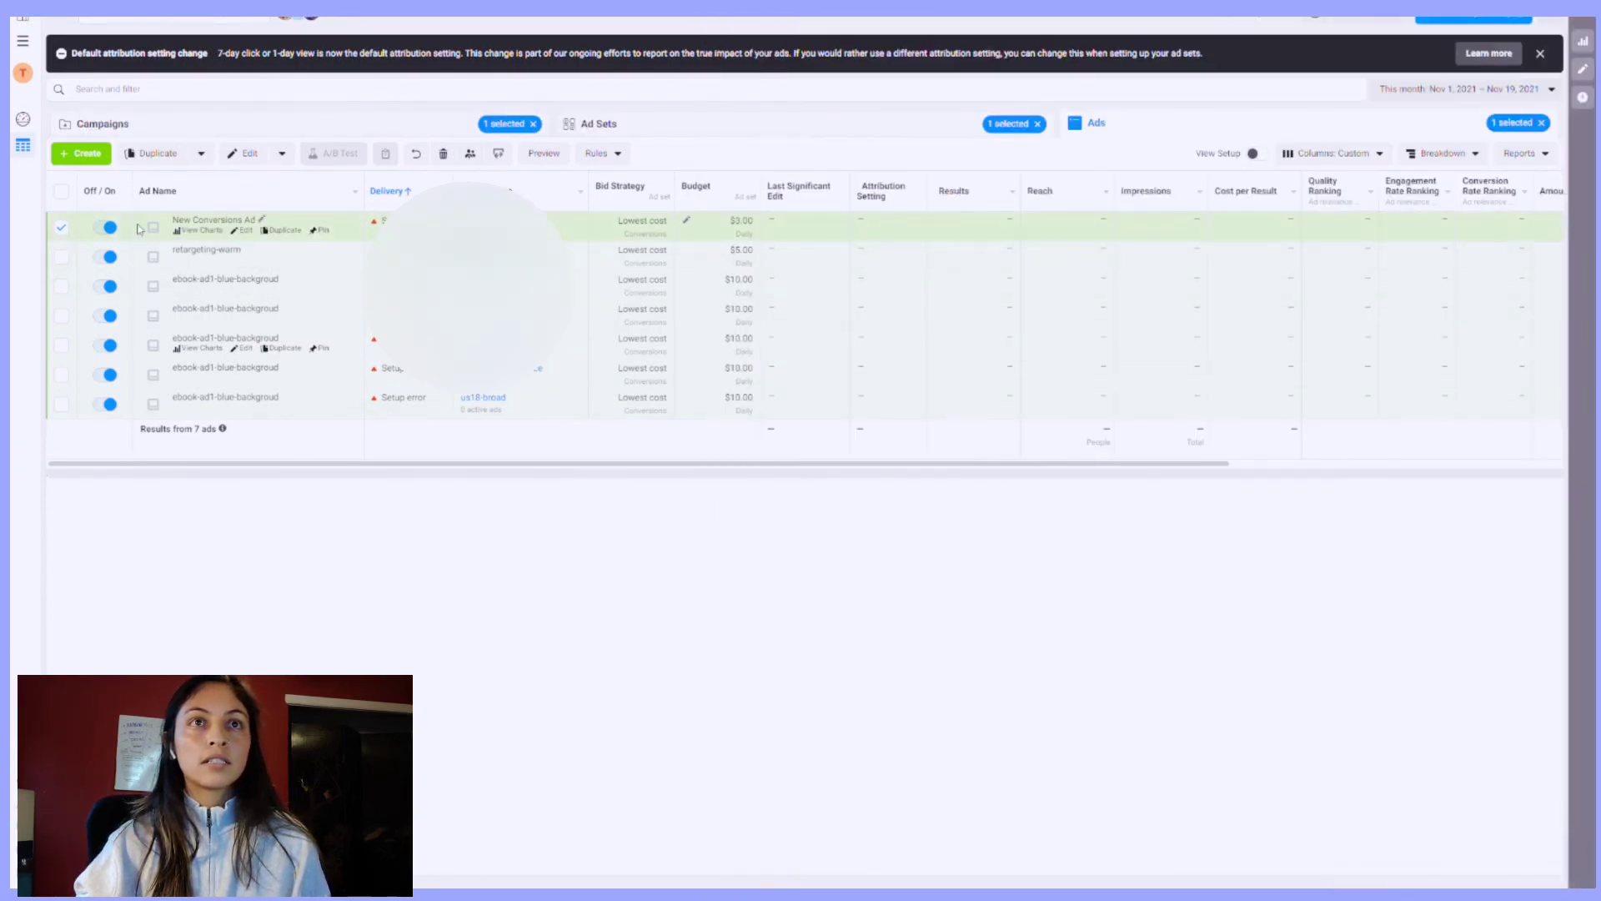
pyautogui.click(244, 230)
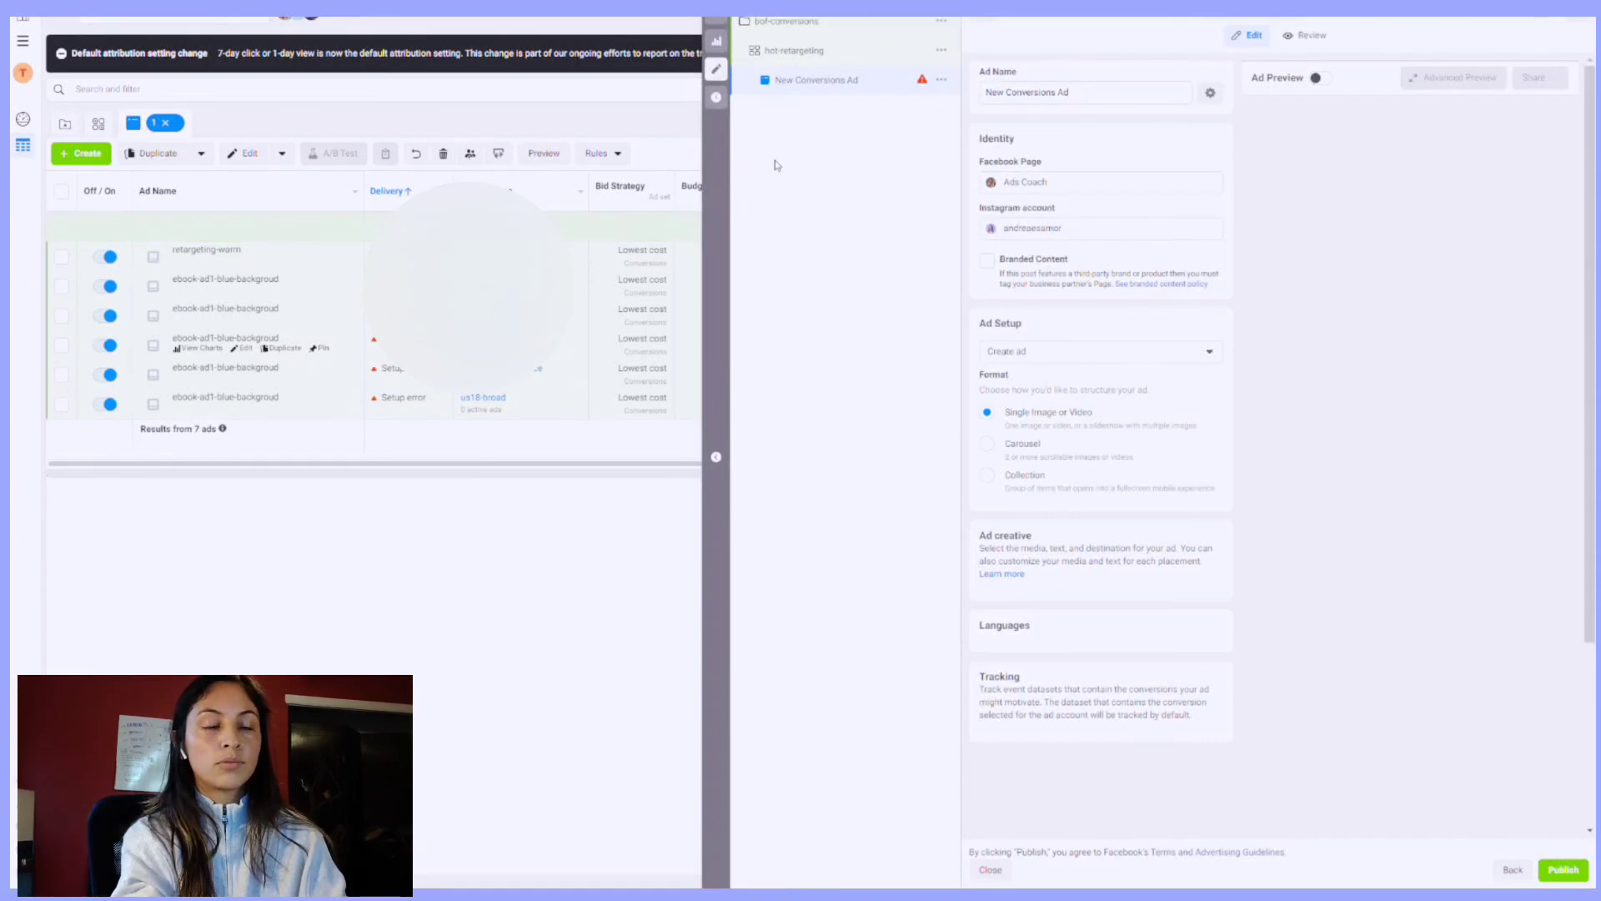
pyautogui.tripleClick(1098, 97)
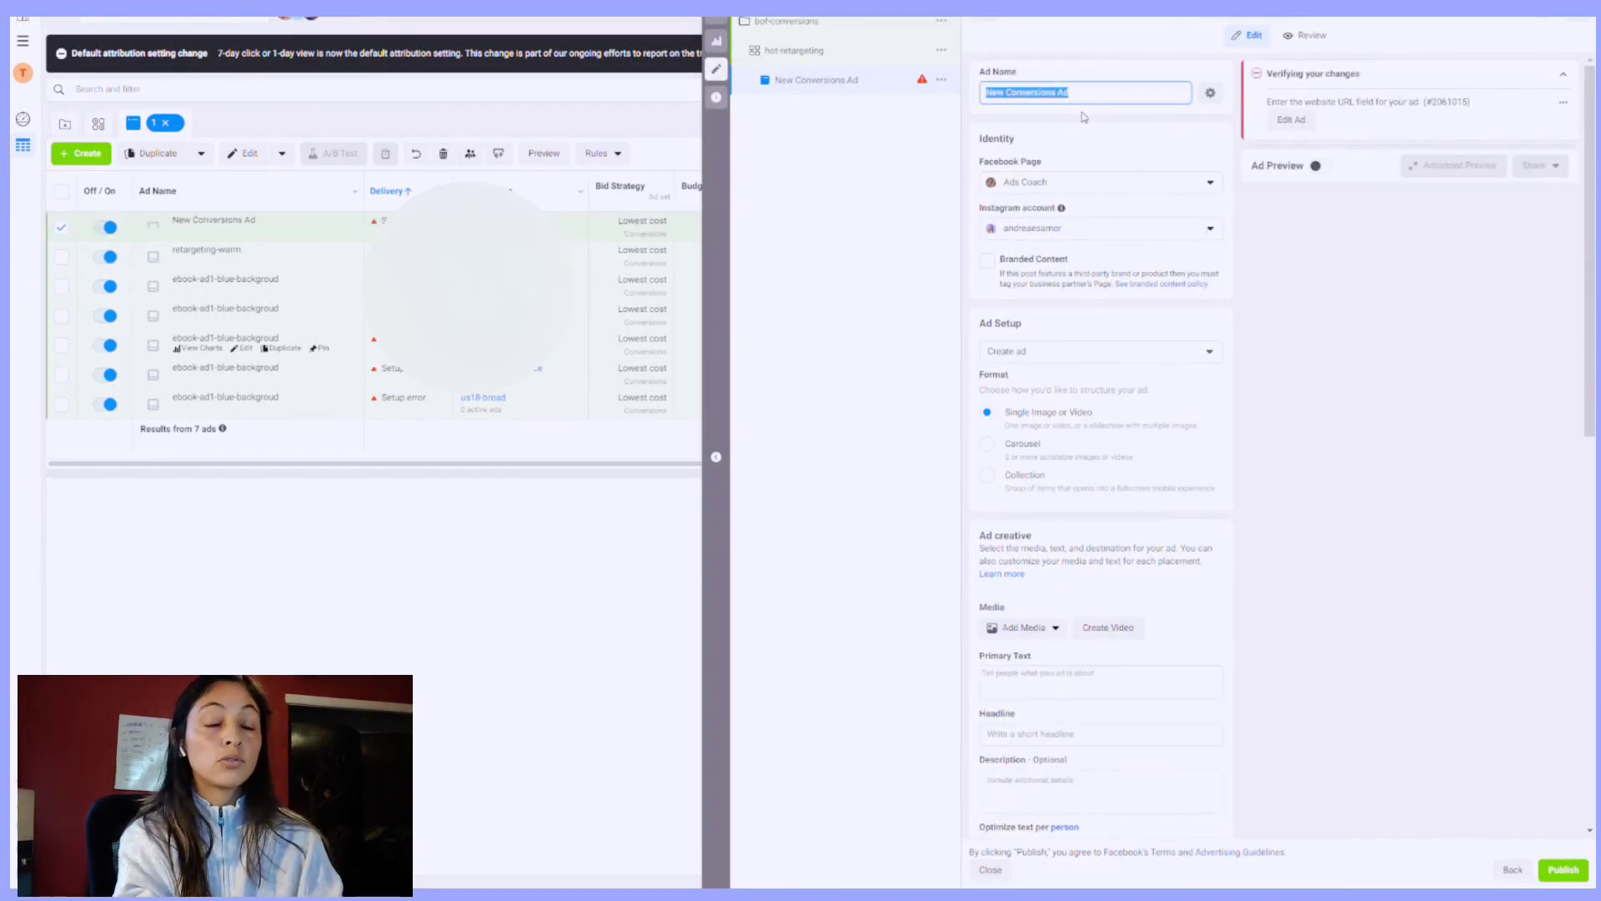
pyautogui.write('retarte')
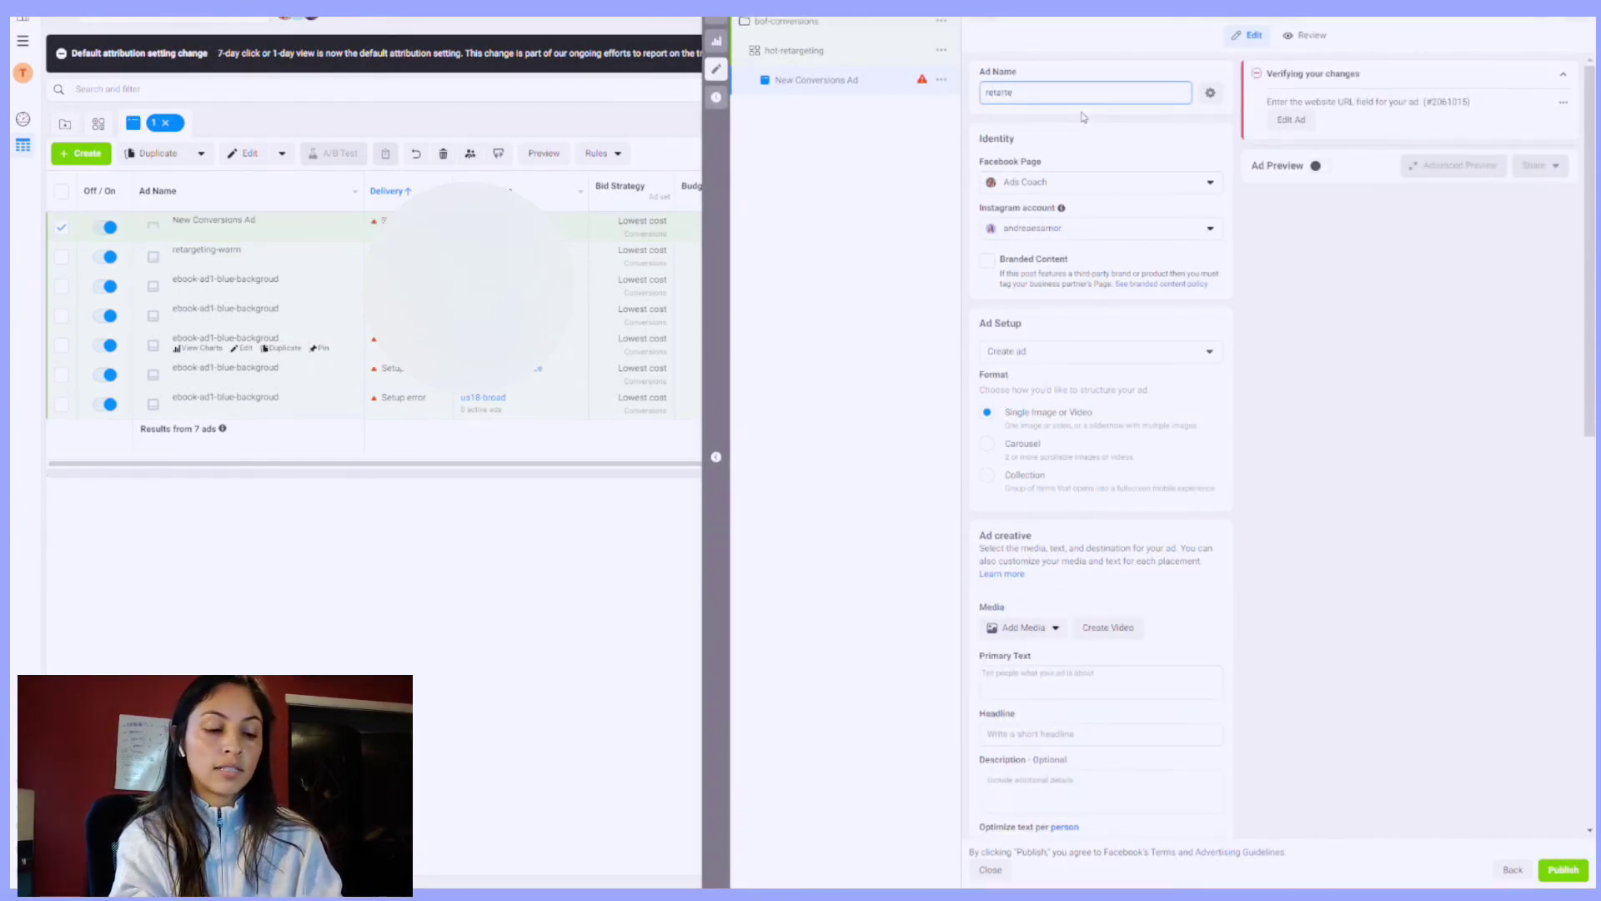
pyautogui.press('BackSpace')
pyautogui.press('BackSpace')
pyautogui.press('BackSpace')
pyautogui.press('BackSpace')
pyautogui.press('BackSpace')
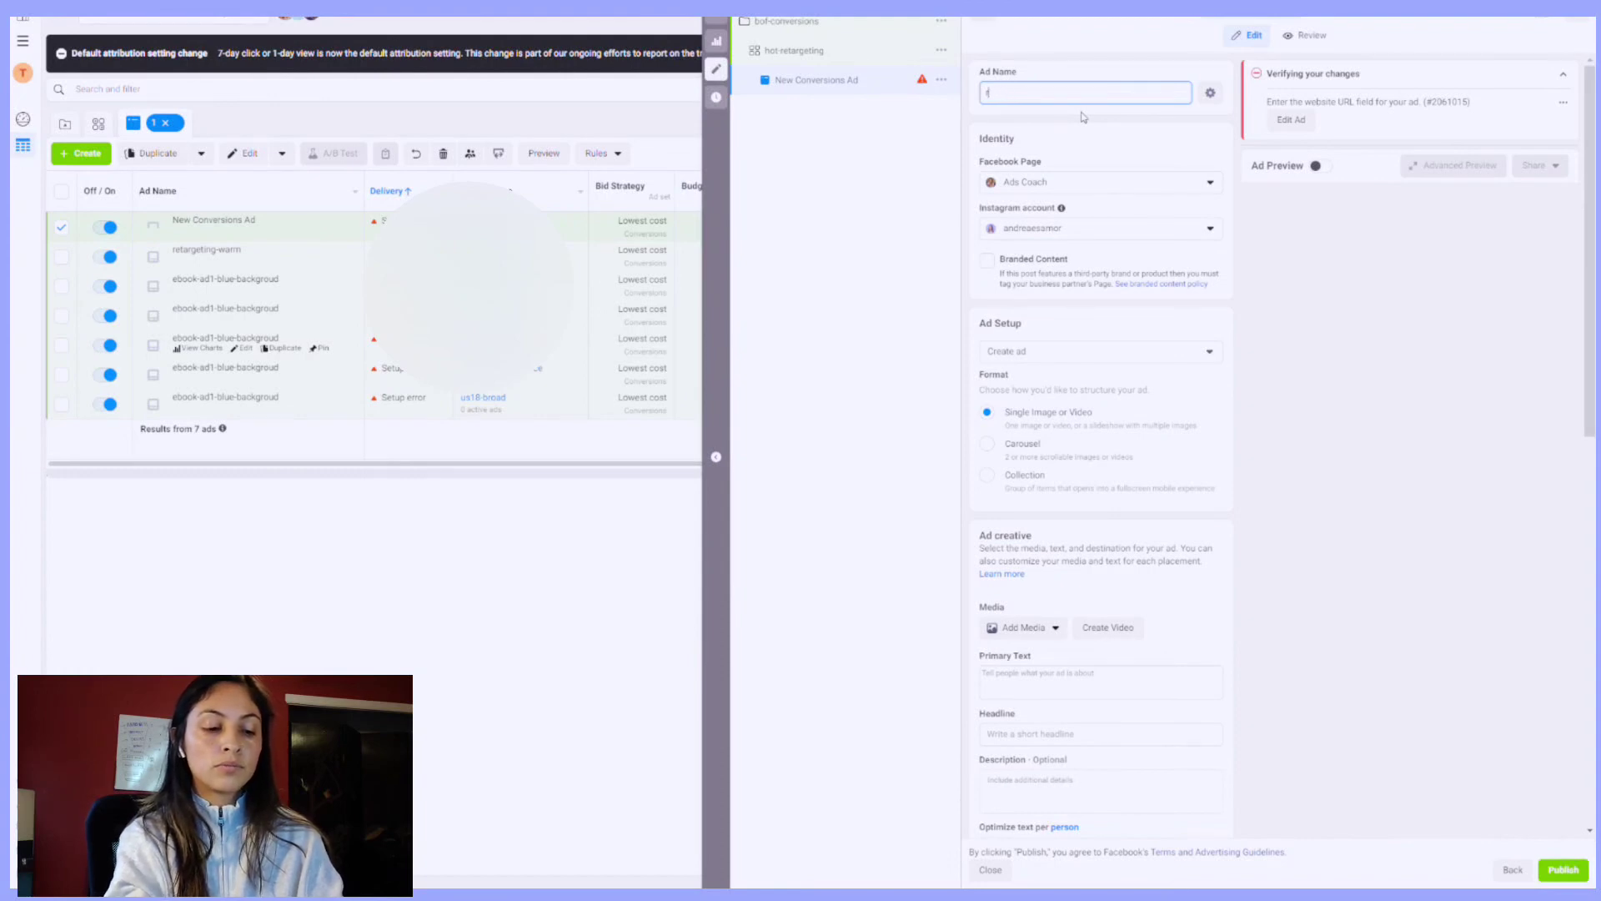
pyautogui.press('BackSpace')
# Step: Name the hot-retargeting ad ebook-free-purple-background and return to the ads list
pyautogui.write('e')
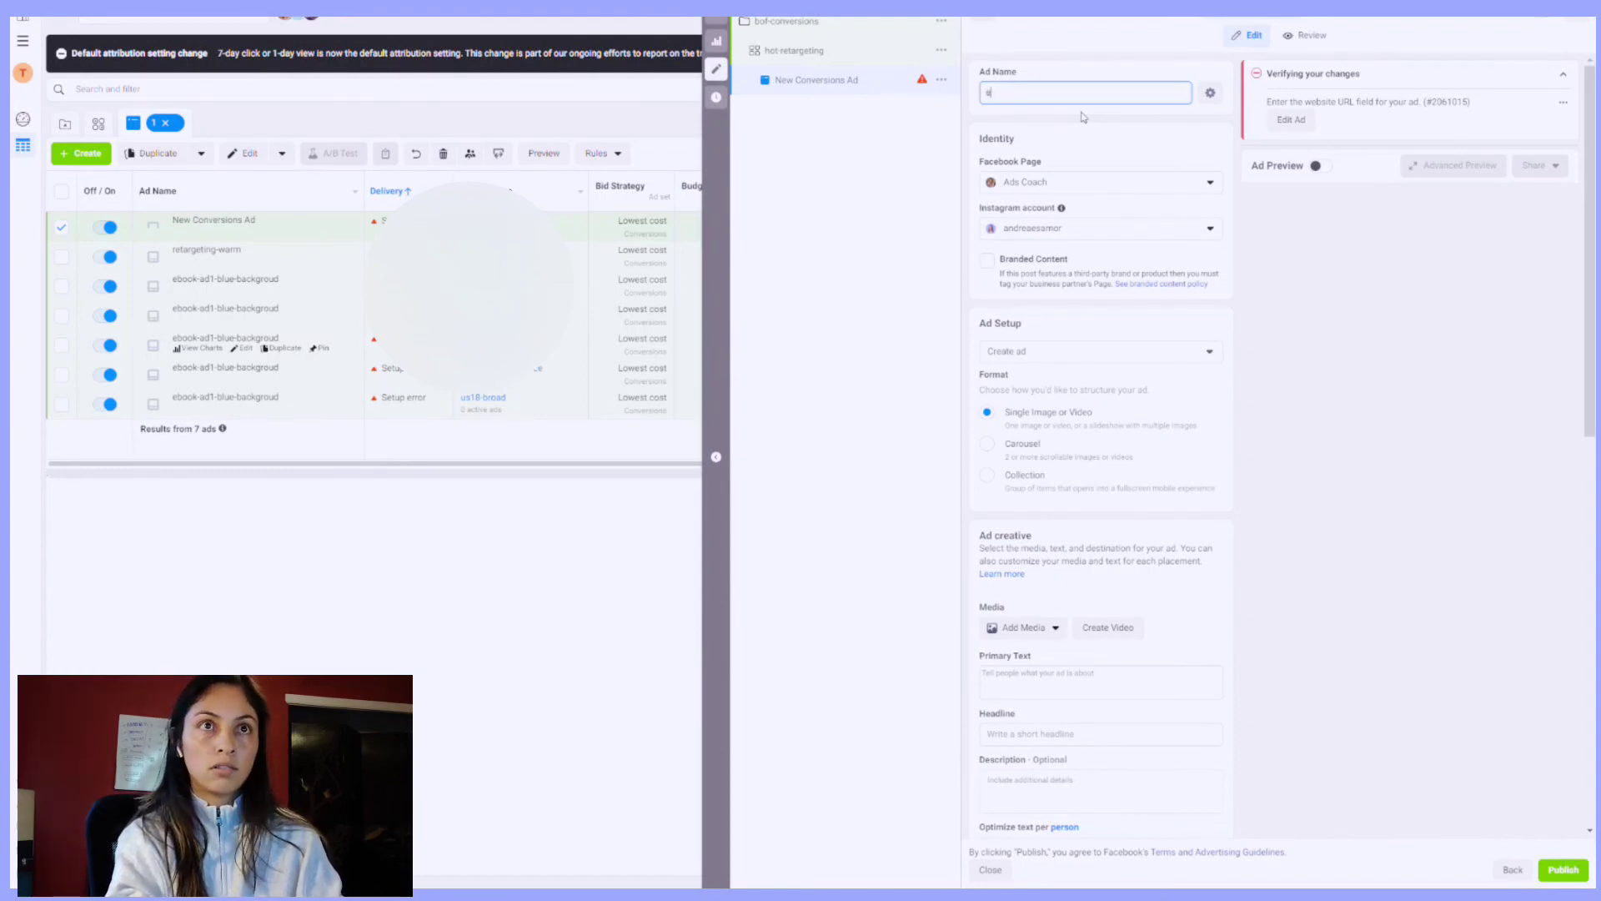
pyautogui.write('book-free')
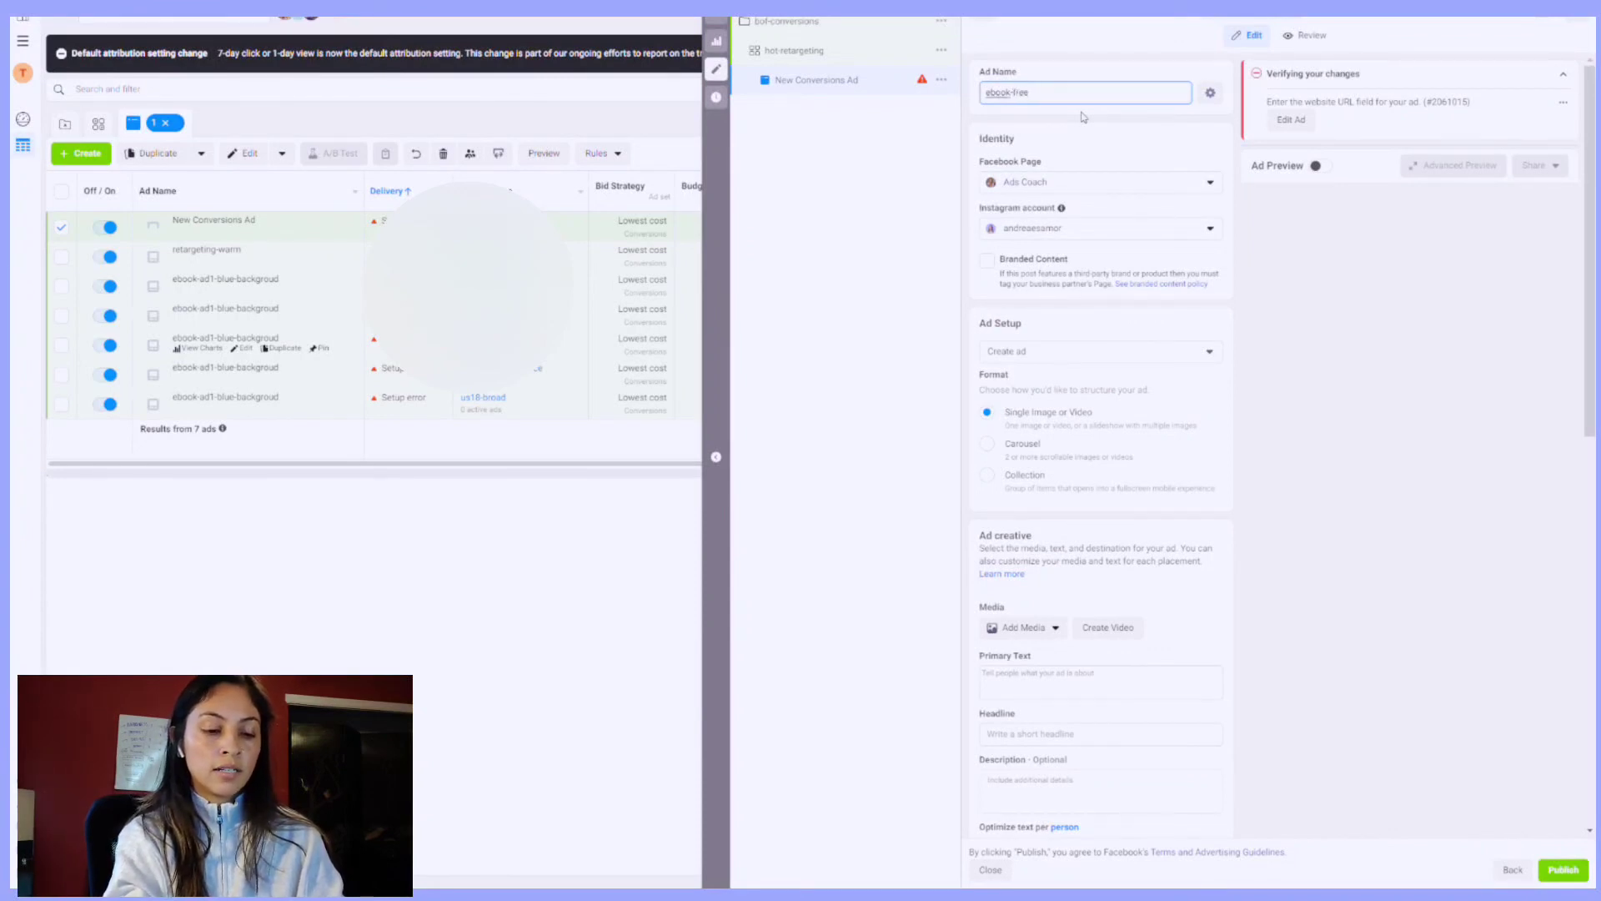
pyautogui.write('-c')
pyautogui.write('urp')
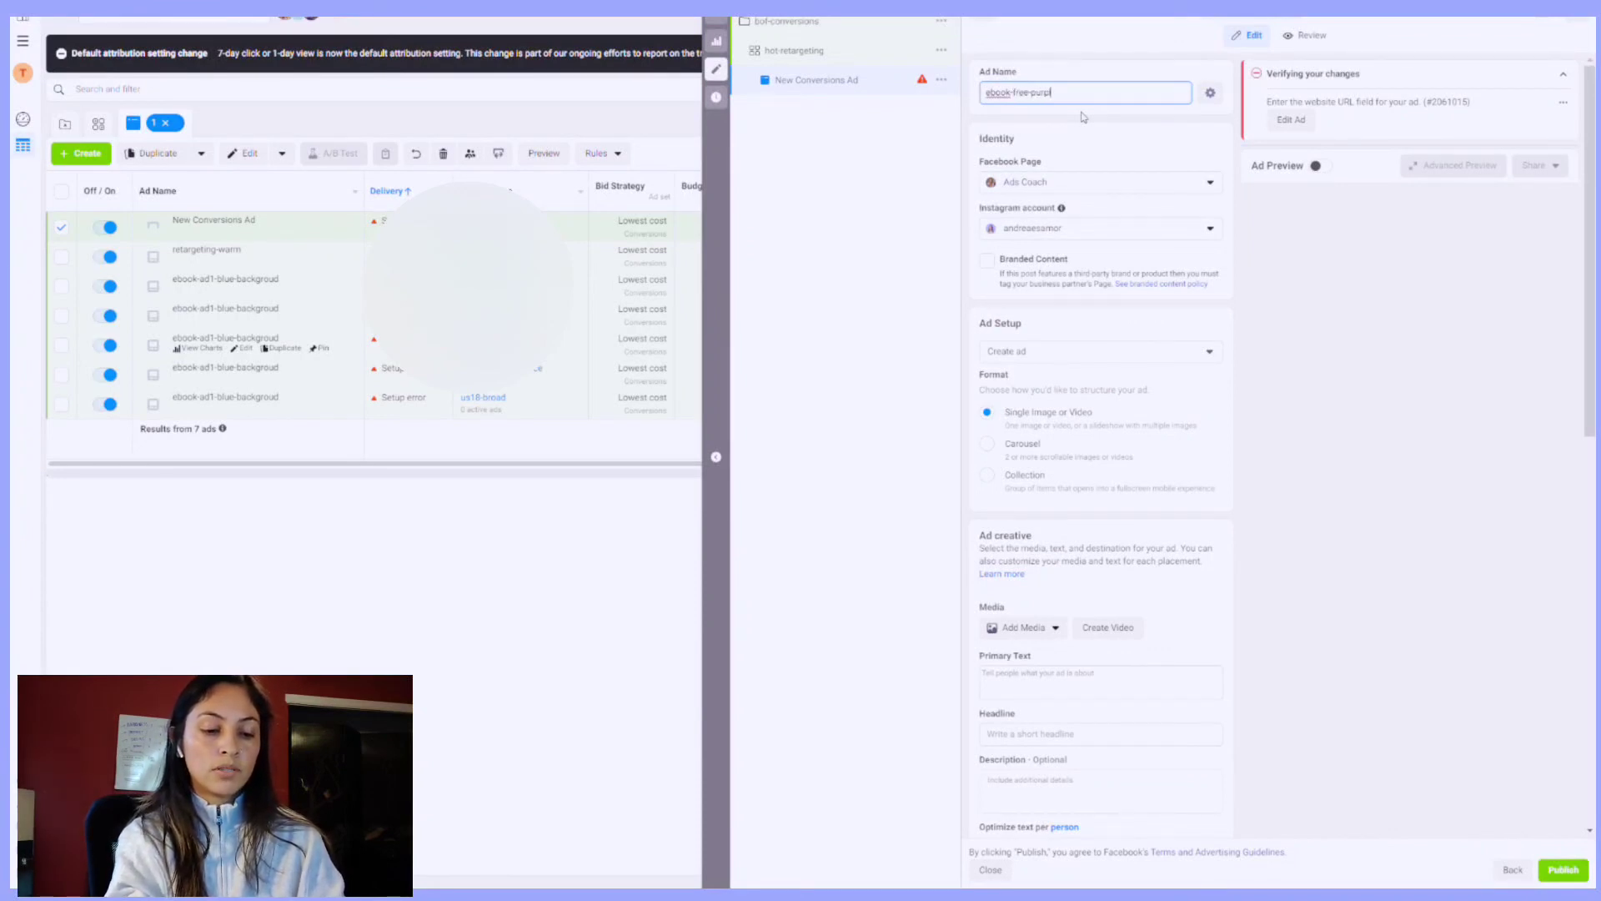
pyautogui.write('le-')
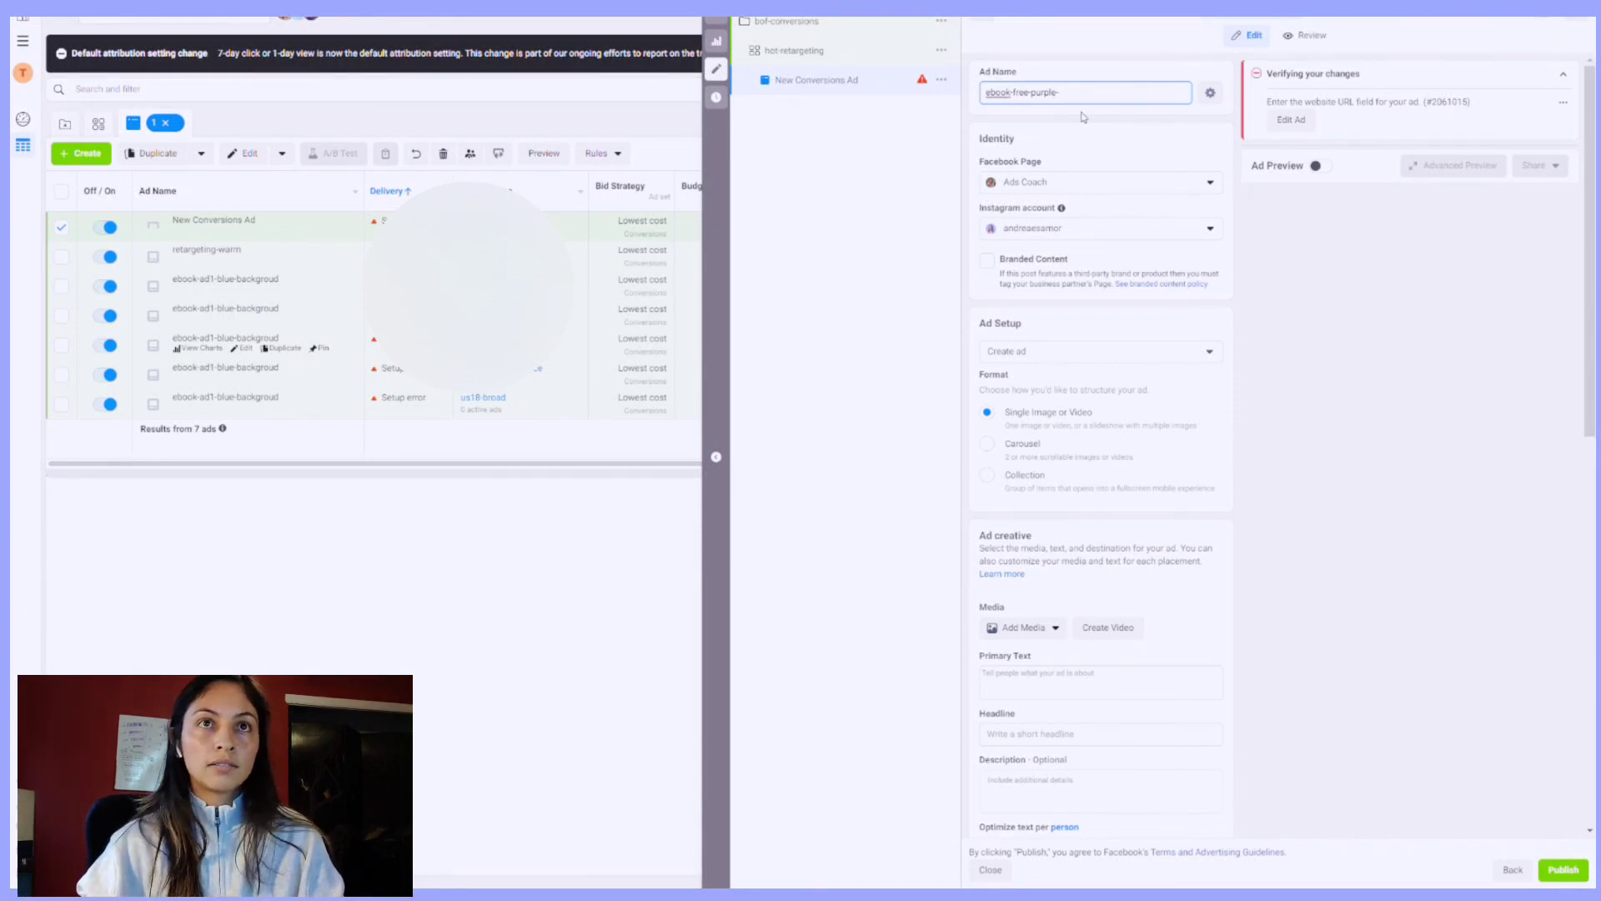
pyautogui.write('badkgroud')
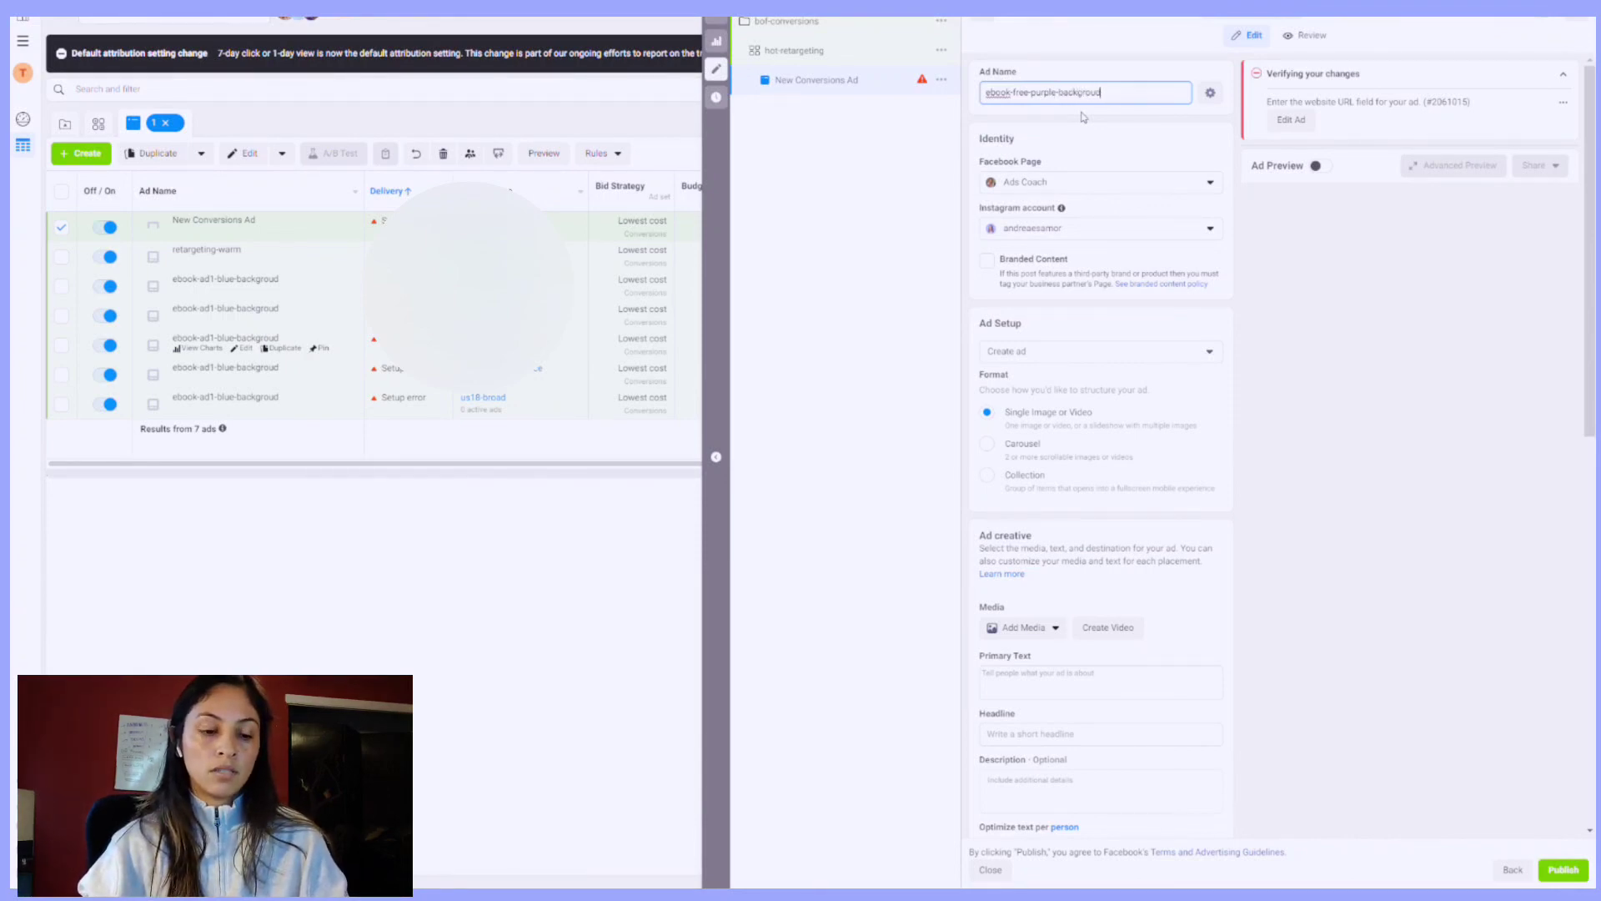
pyautogui.moveTo(1091, 93); pyautogui.dragTo(1084, 93)
pyautogui.click(1099, 92)
pyautogui.write('n')
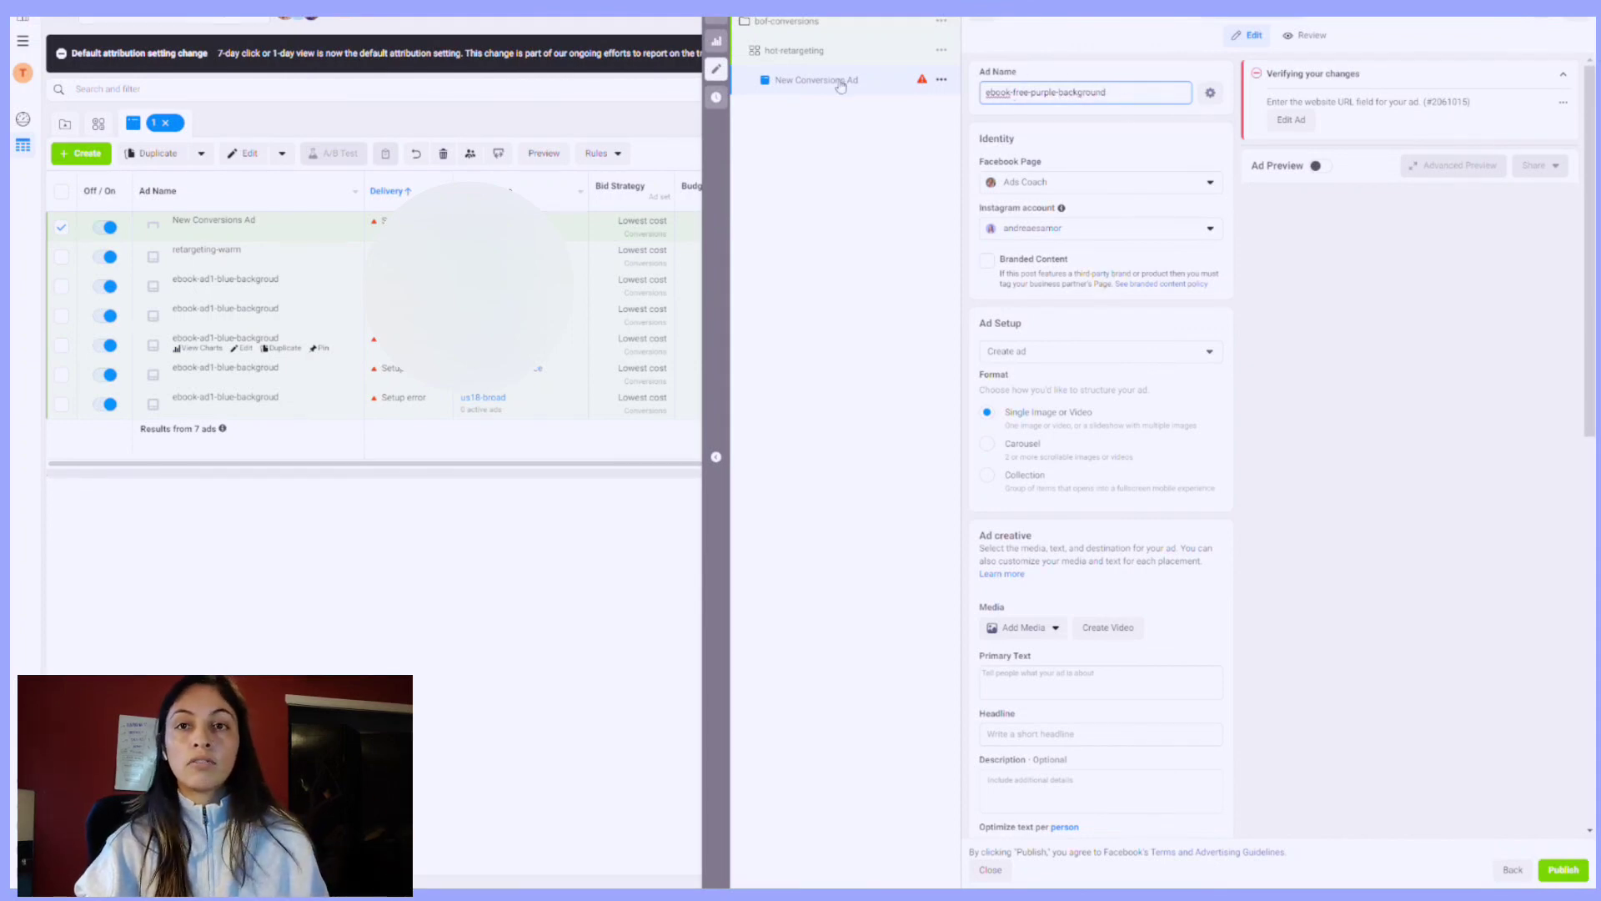
pyautogui.doubleClick(1020, 96)
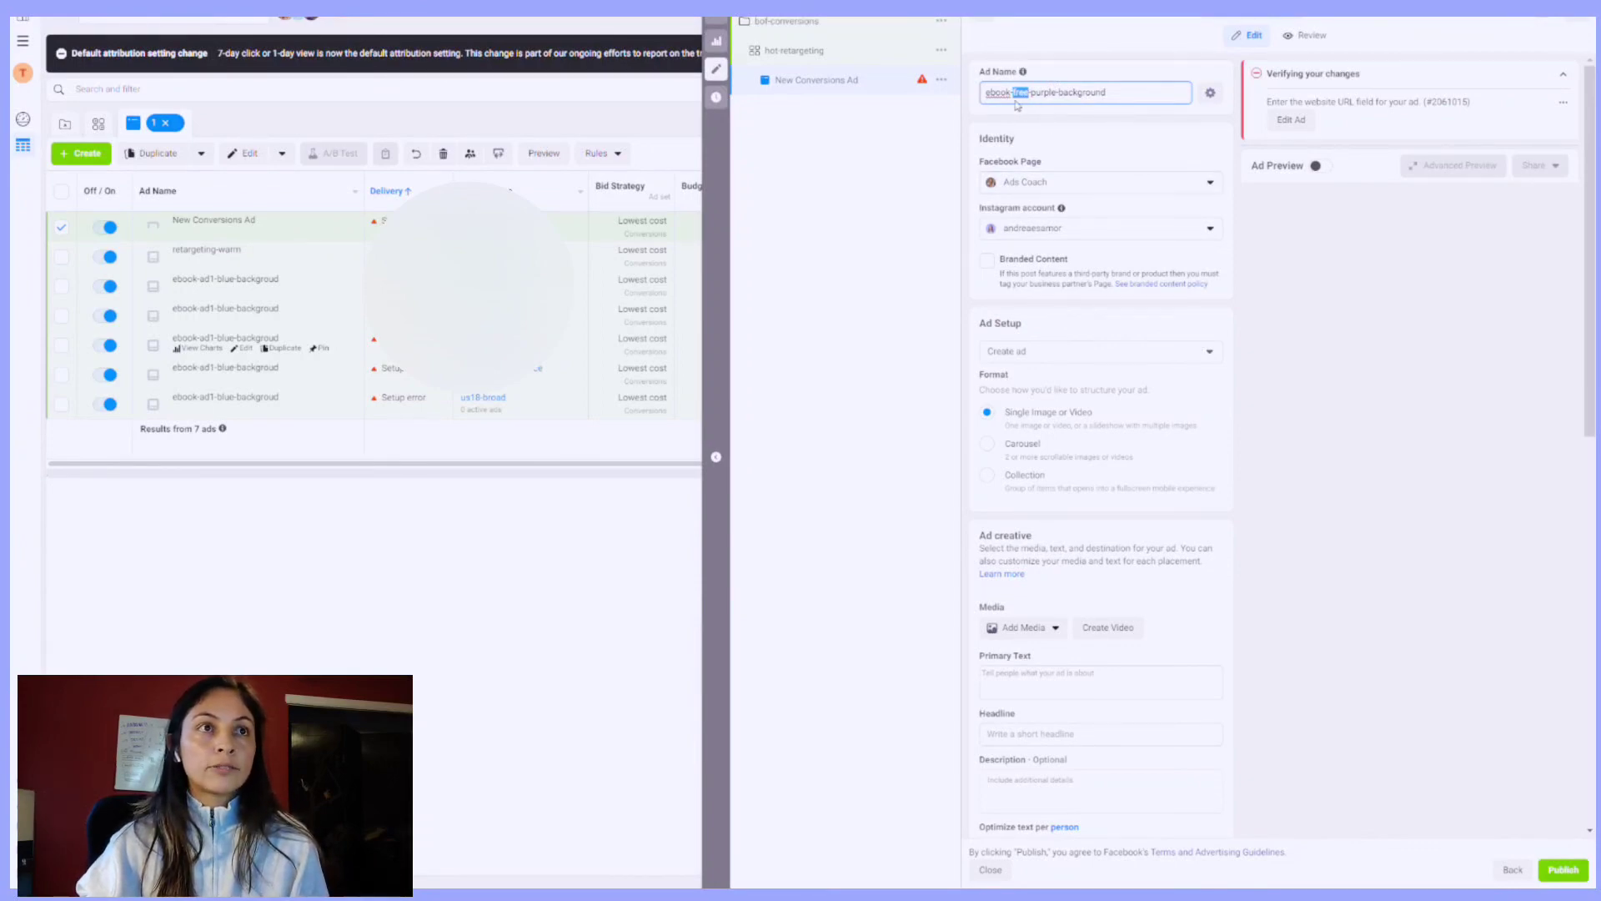
pyautogui.click(718, 18)
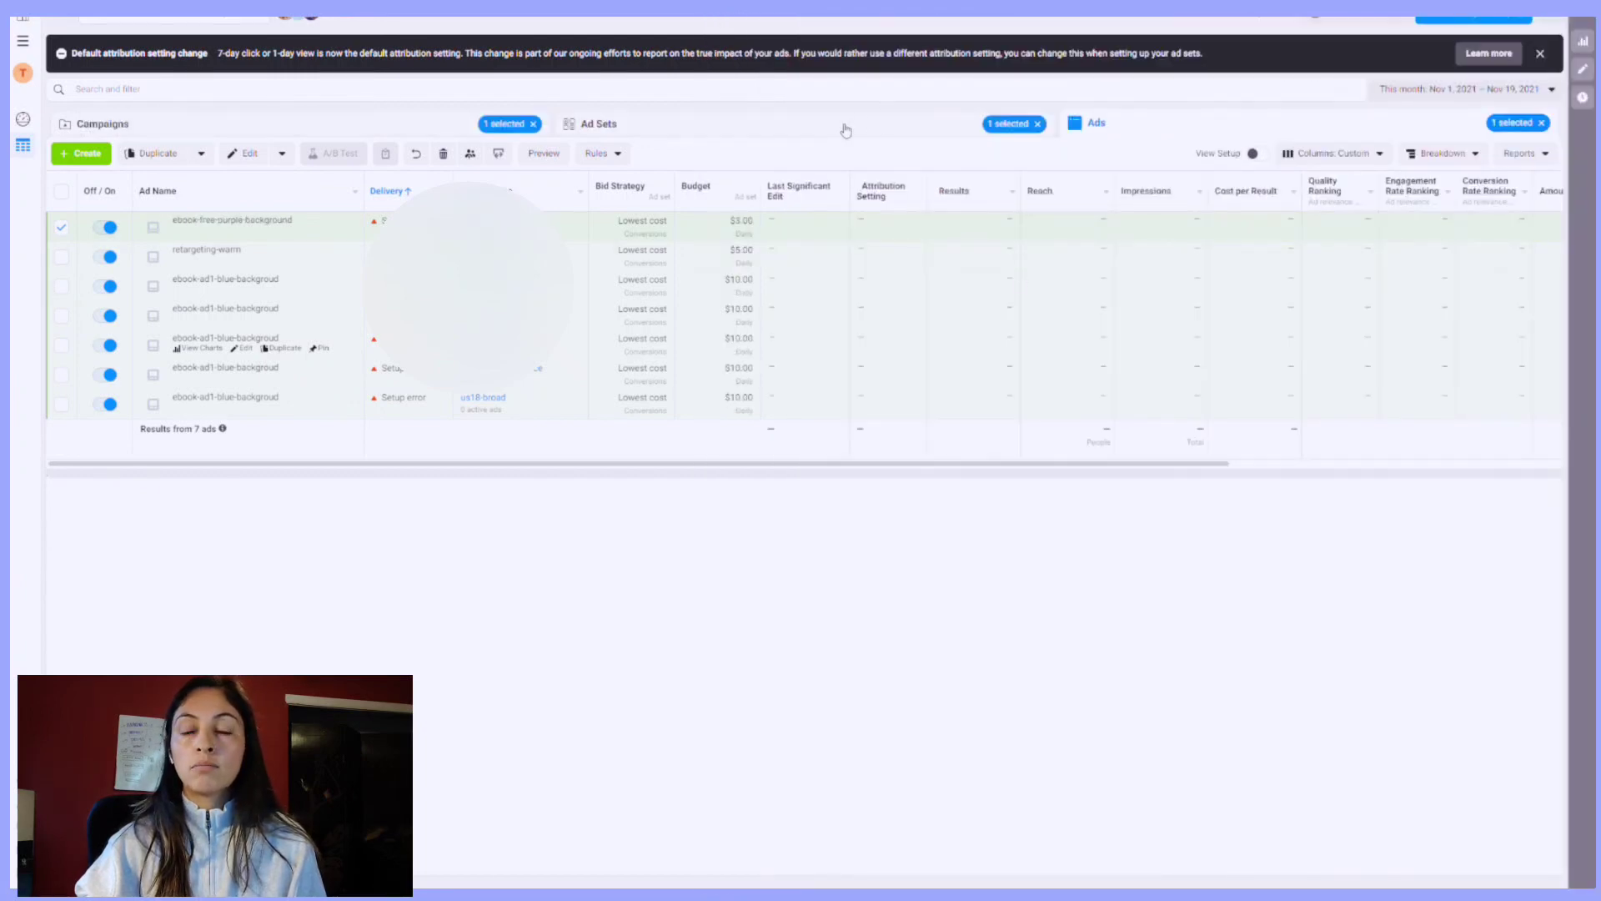
# Step: Review the draft campaigns, ad sets and ads awaiting publication, and leave the review without publishing
pyautogui.click(966, 123)
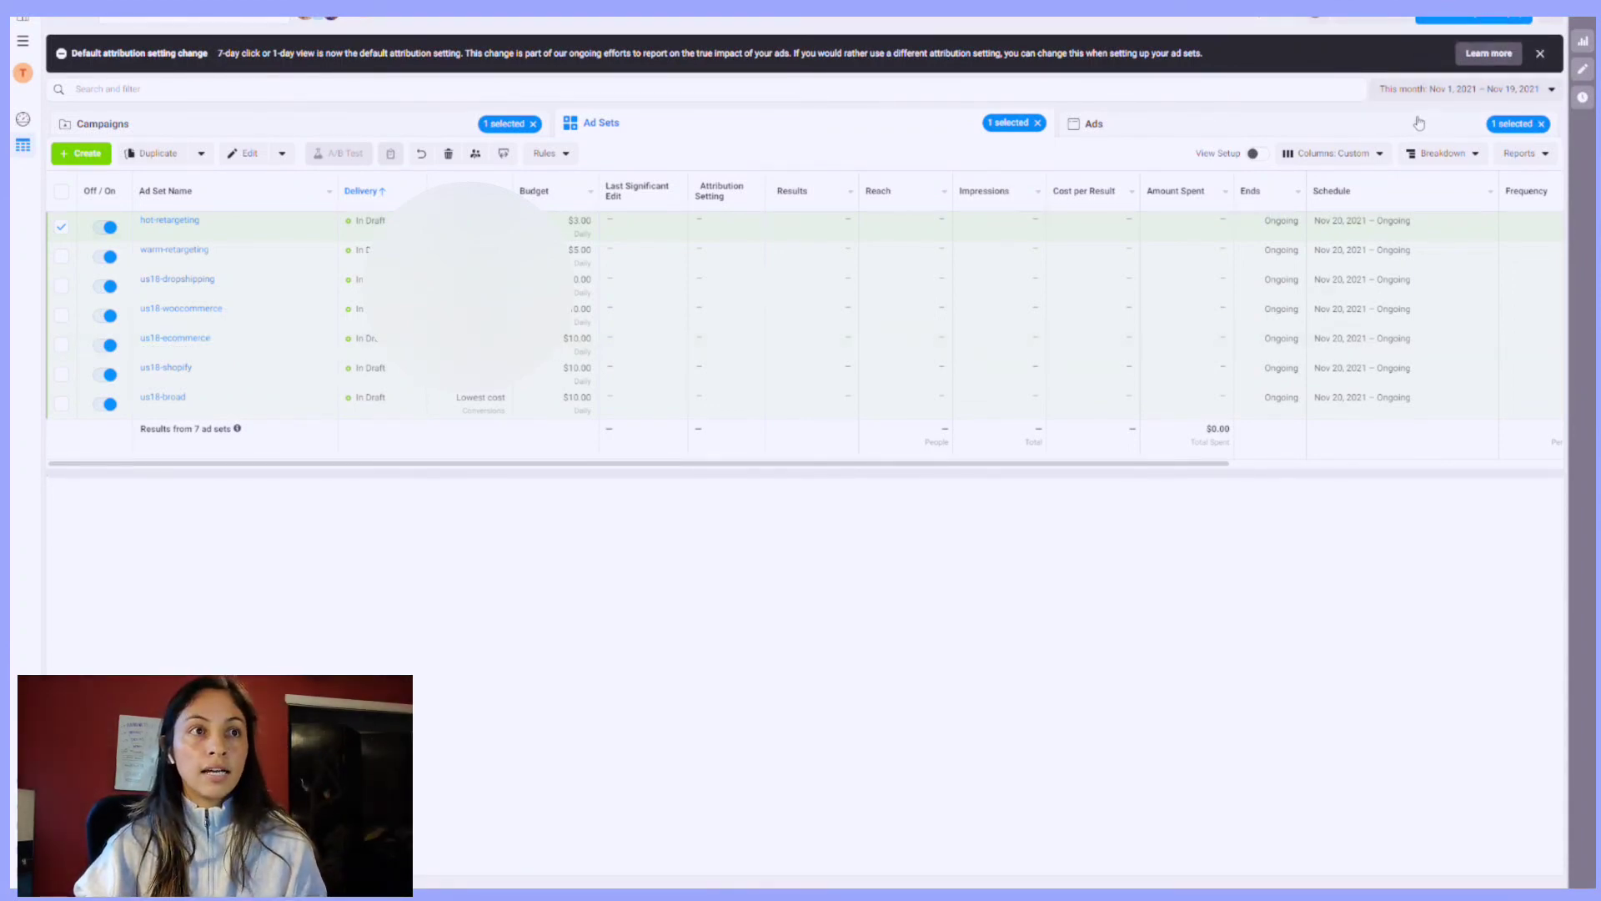
pyautogui.click(1478, 25)
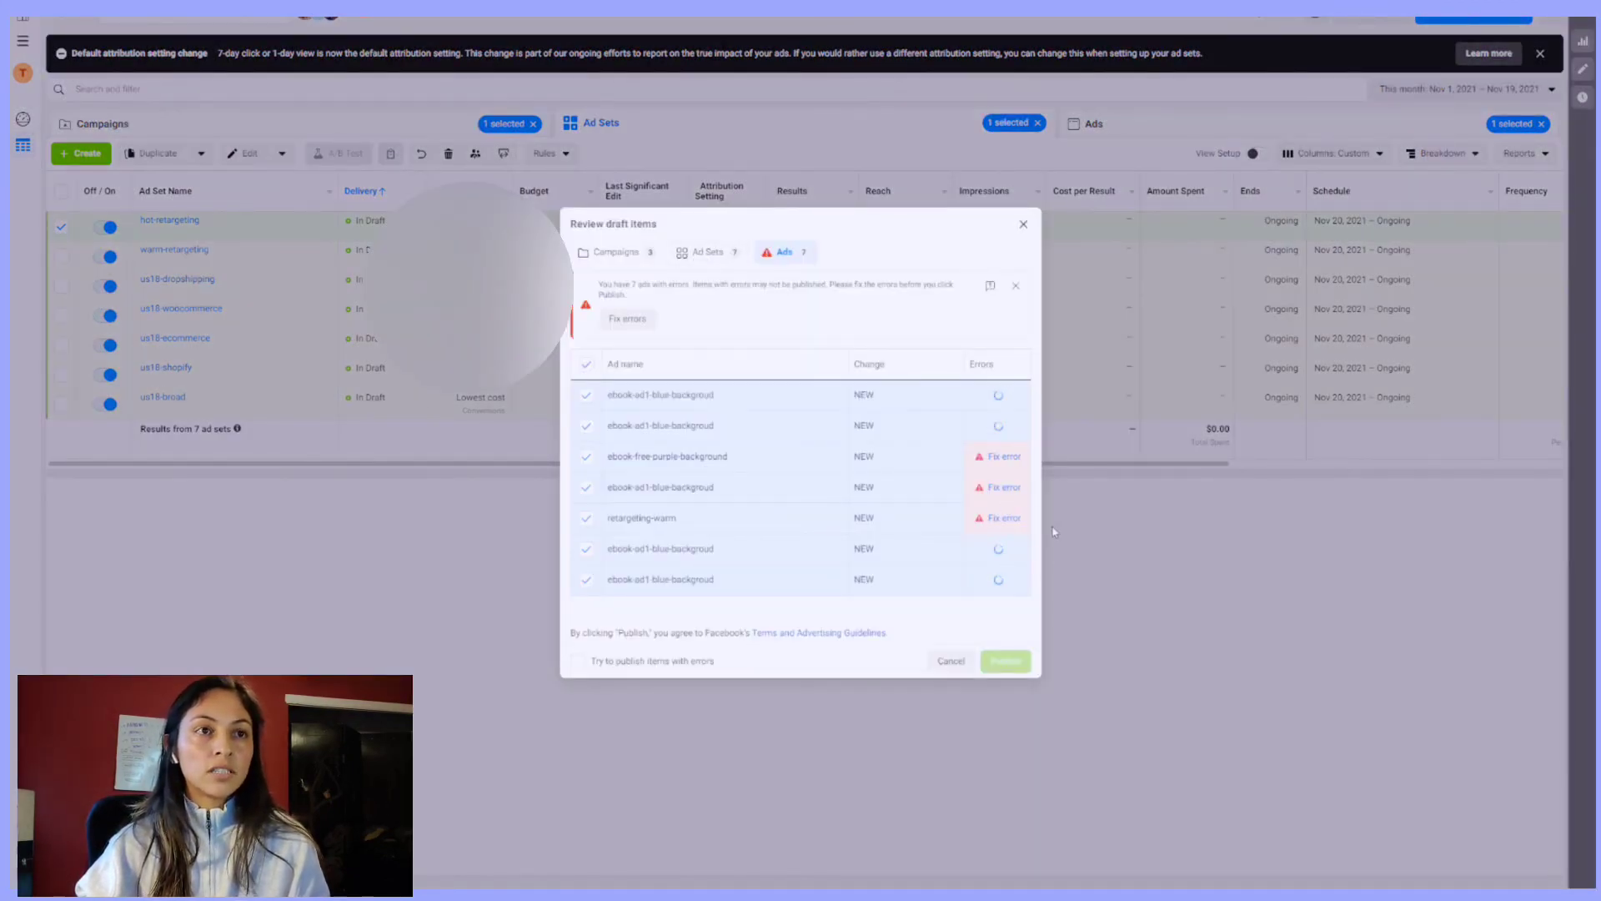
pyautogui.click(711, 252)
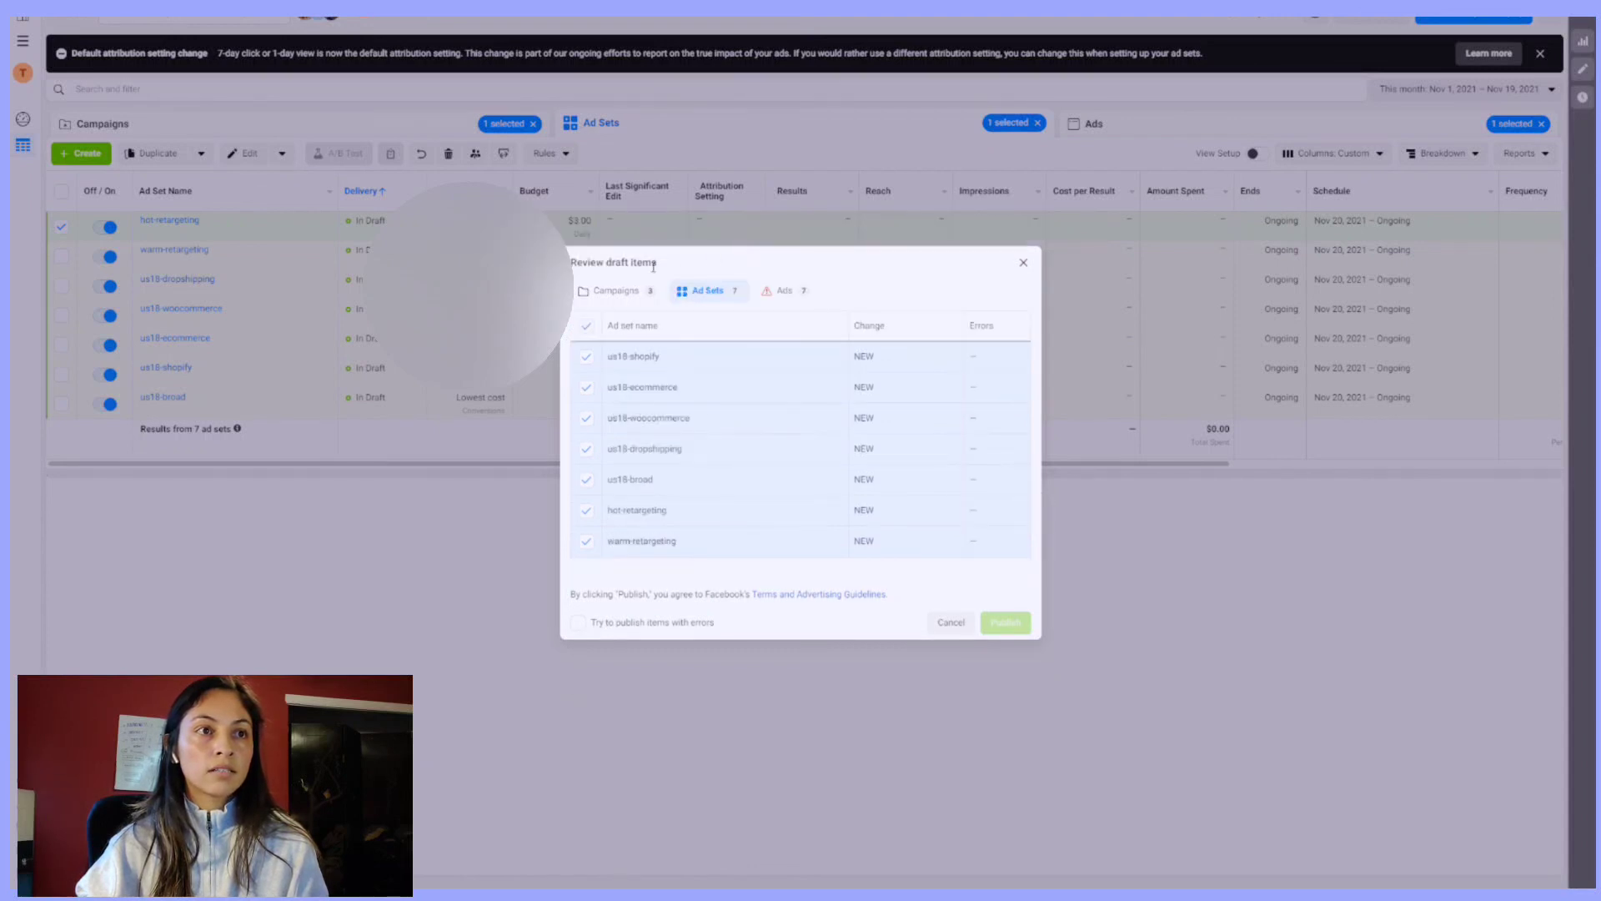
pyautogui.click(618, 290)
pyautogui.click(708, 349)
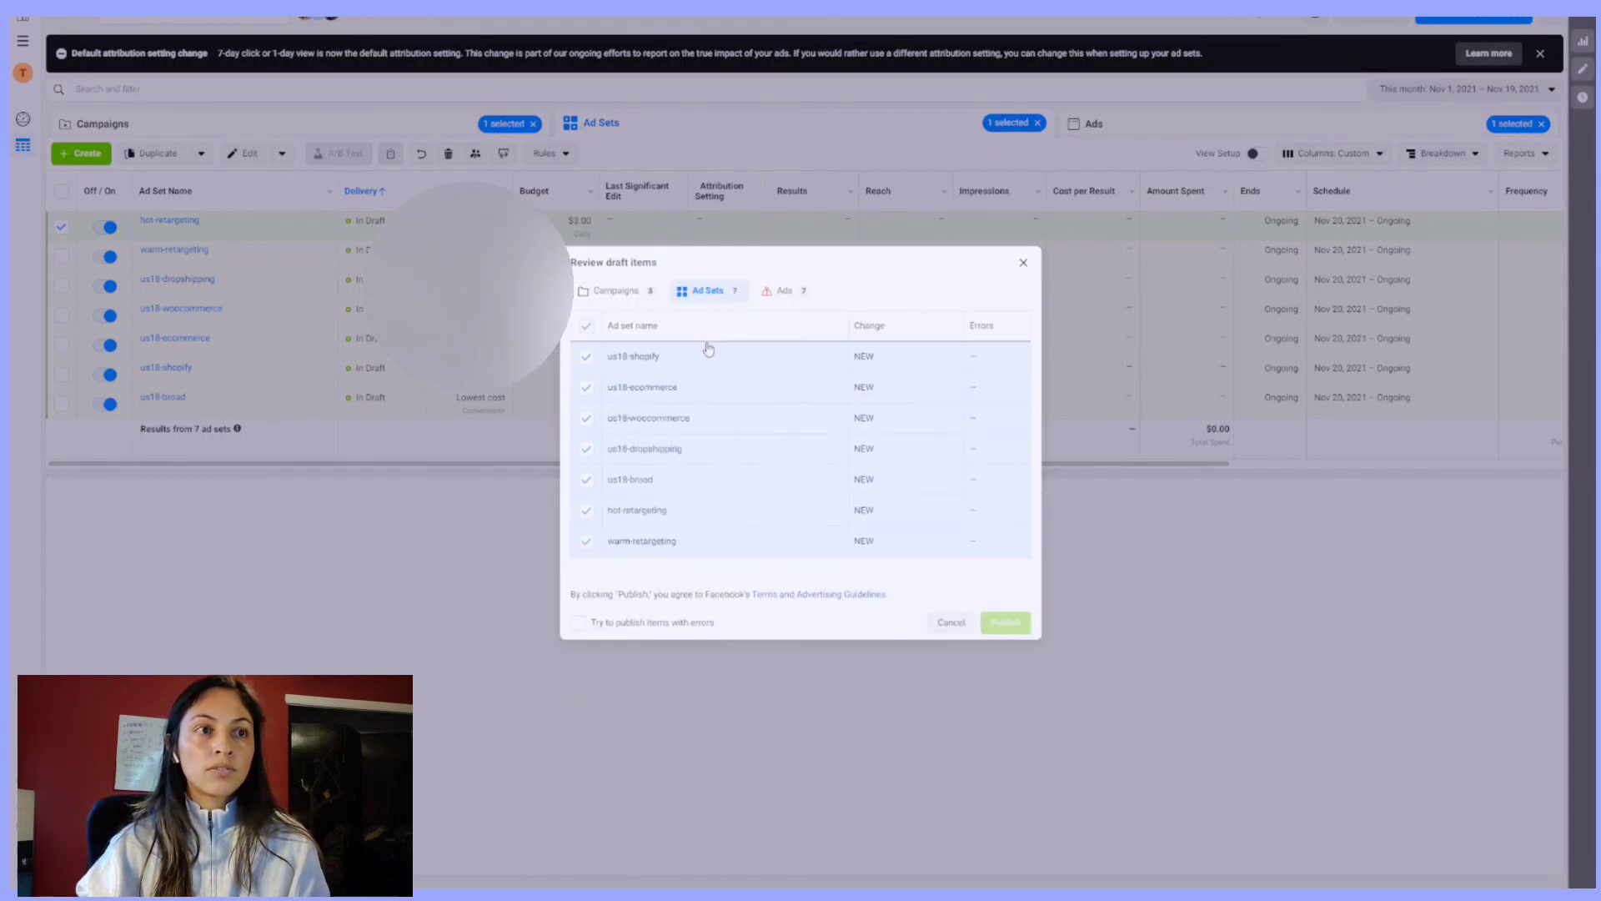
pyautogui.click(612, 291)
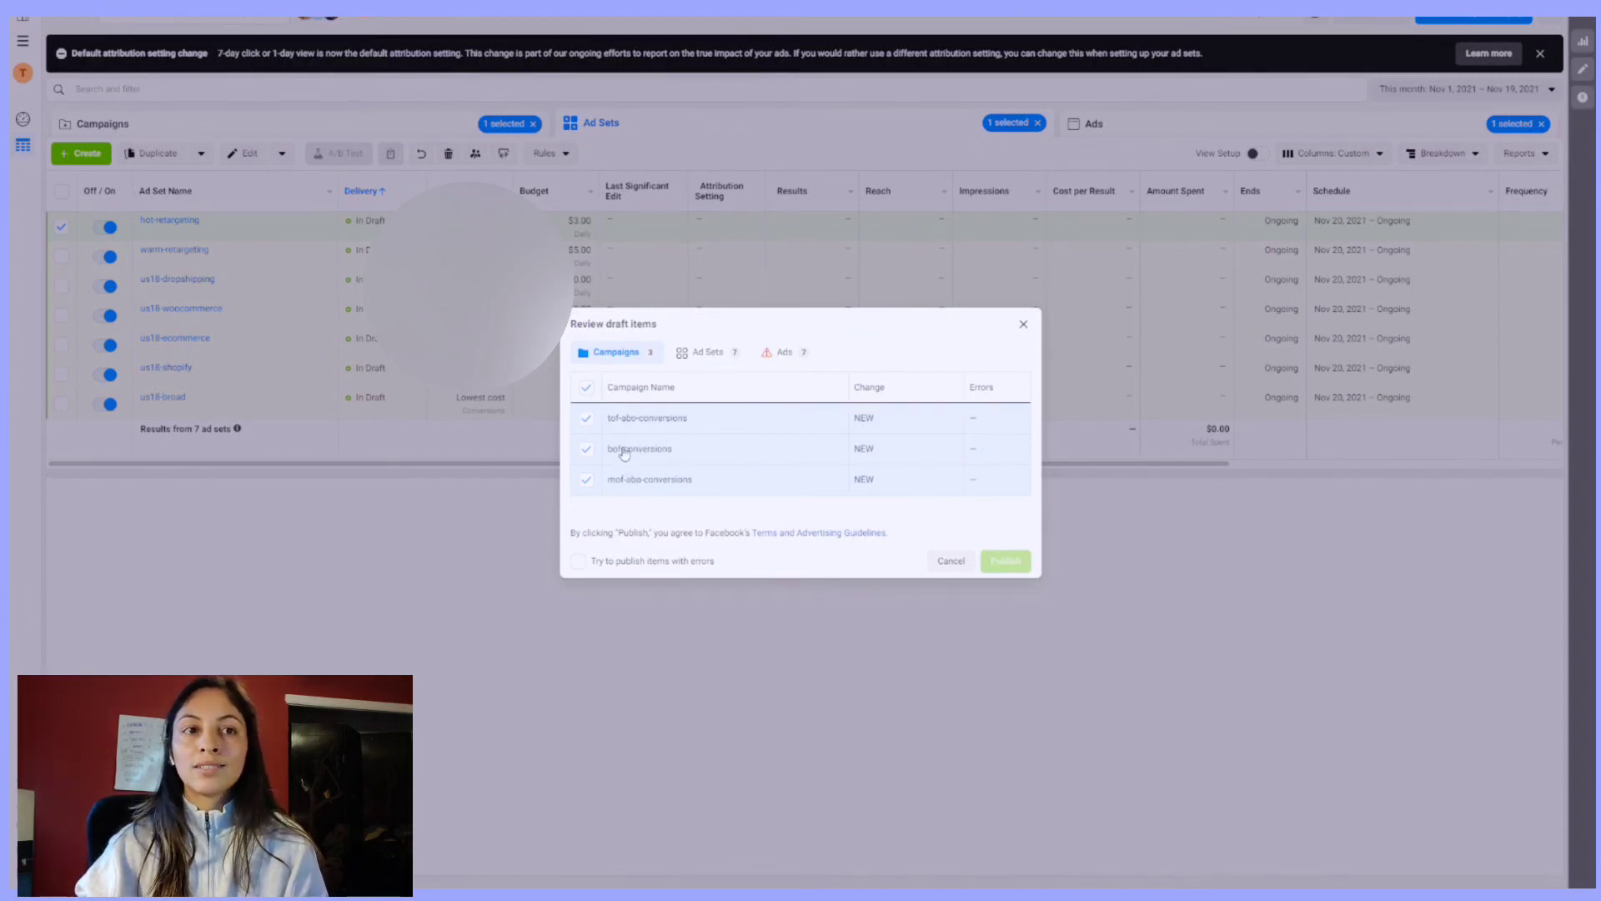
pyautogui.click(732, 353)
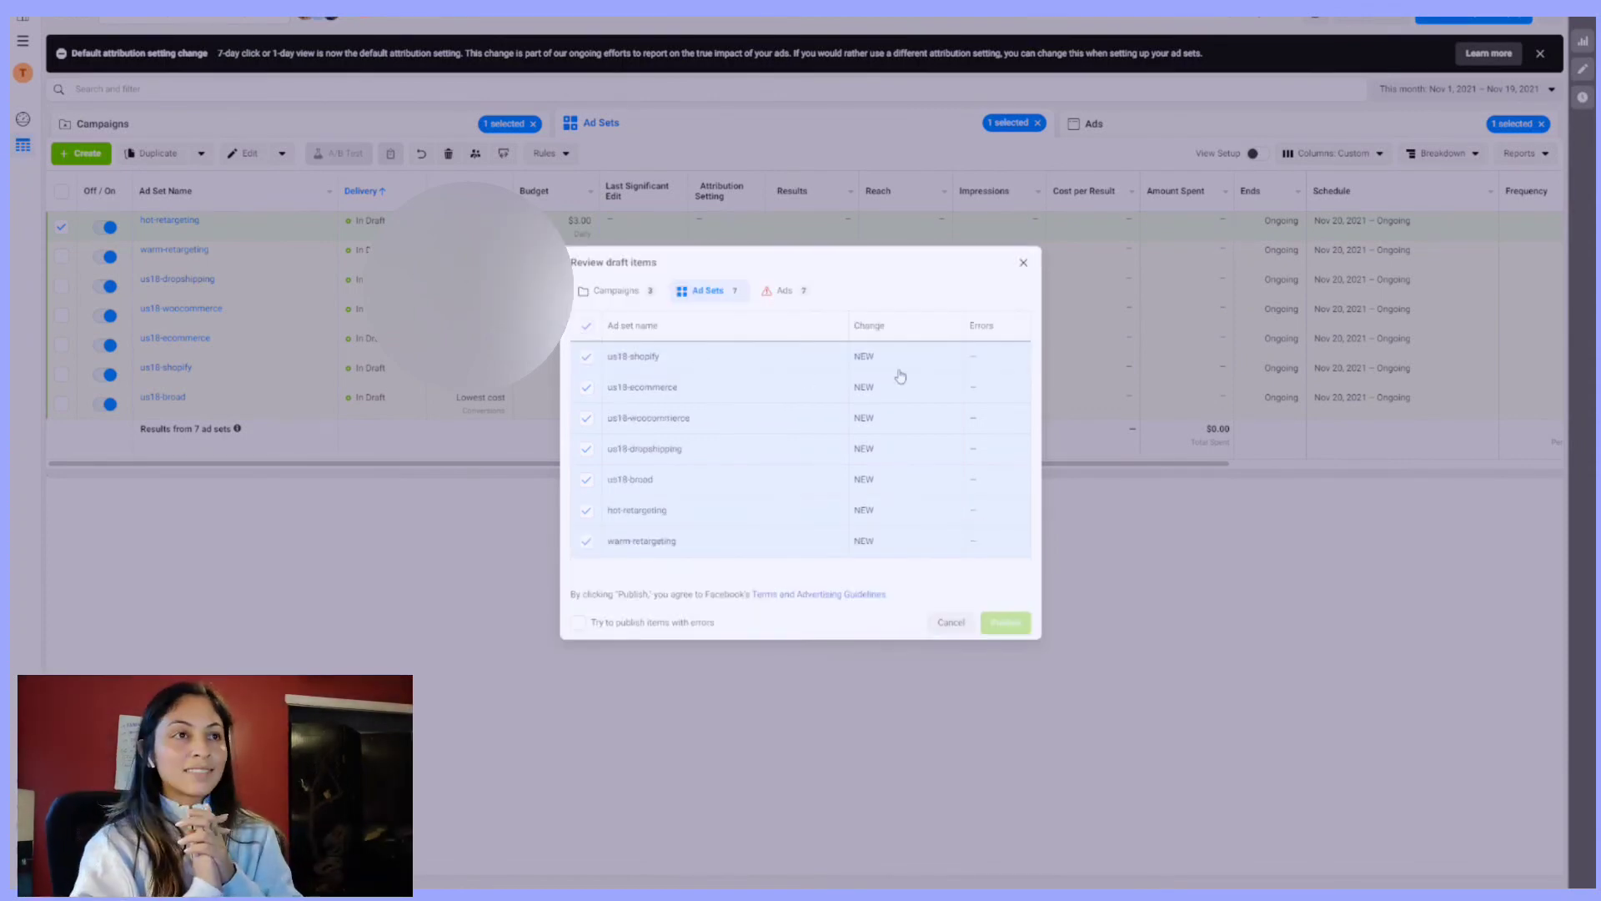
pyautogui.click(950, 624)
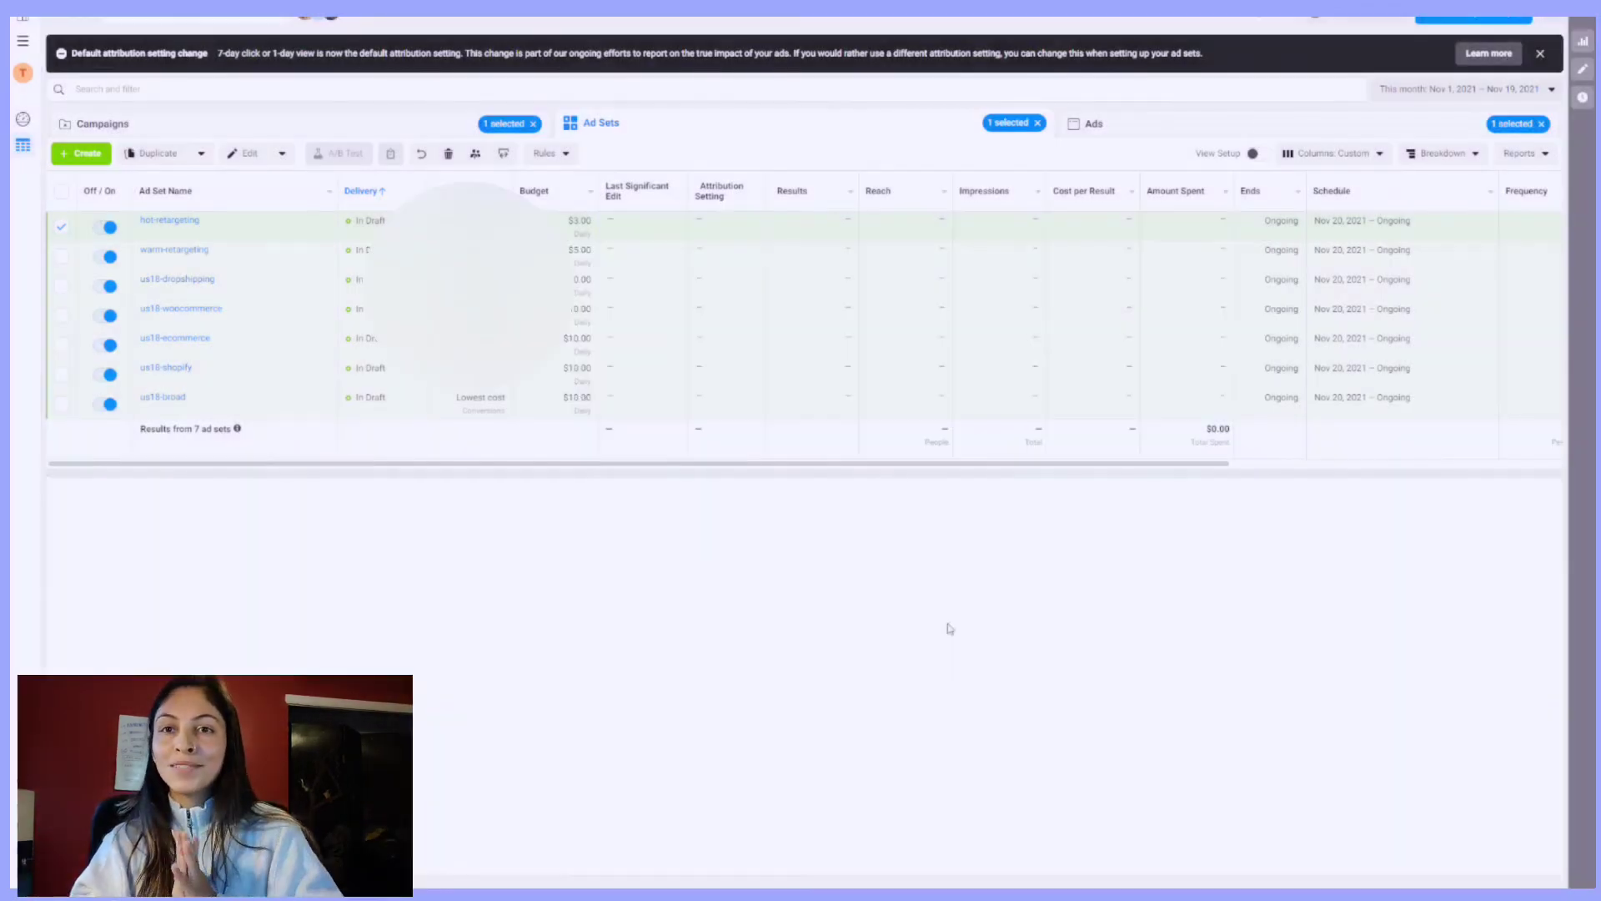